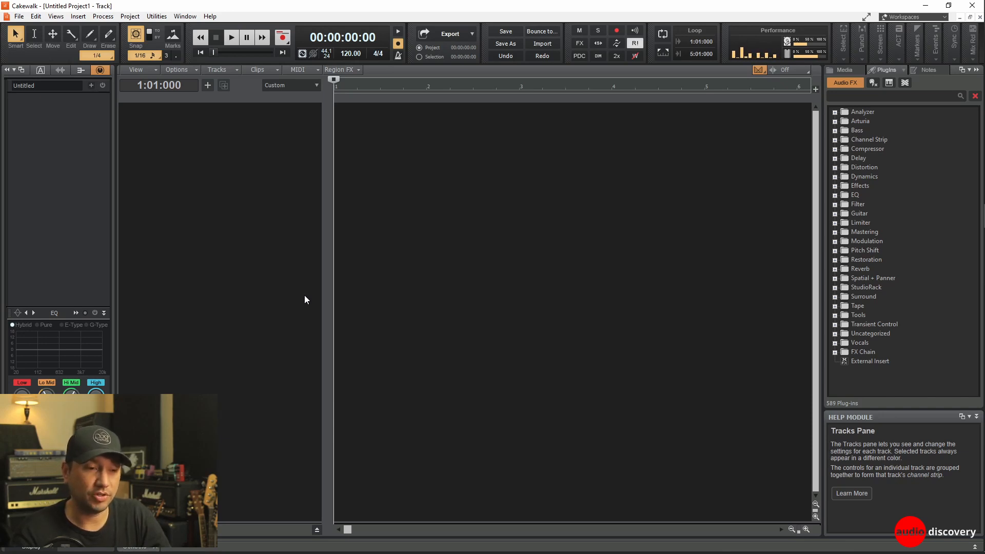
# Switch to File Explorer and open the Audio Files folder of the PLAP Warrior session inside MixWars.
pyautogui.moveTo(966, 119)
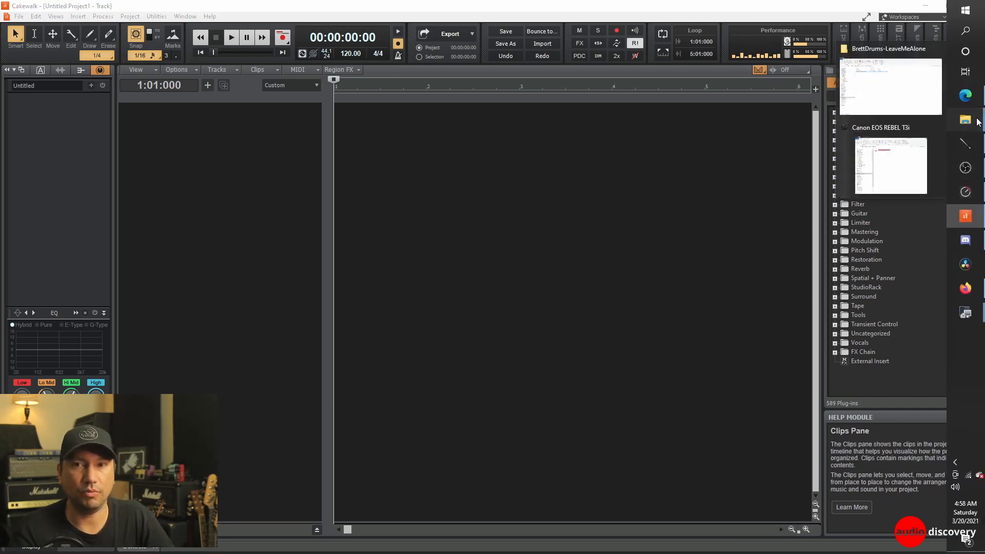
pyautogui.click(921, 120)
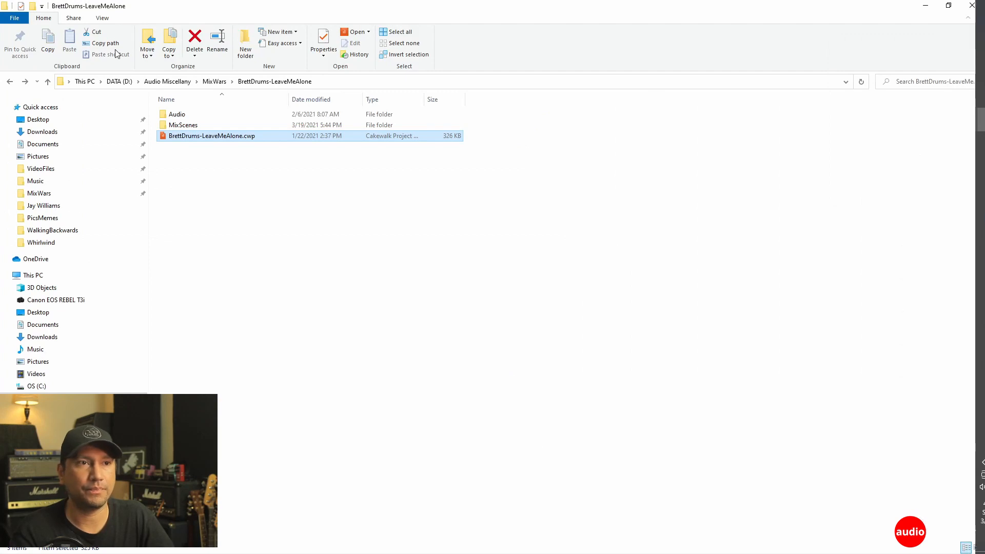
pyautogui.click(10, 82)
pyautogui.scroll(-8, 240, 265)
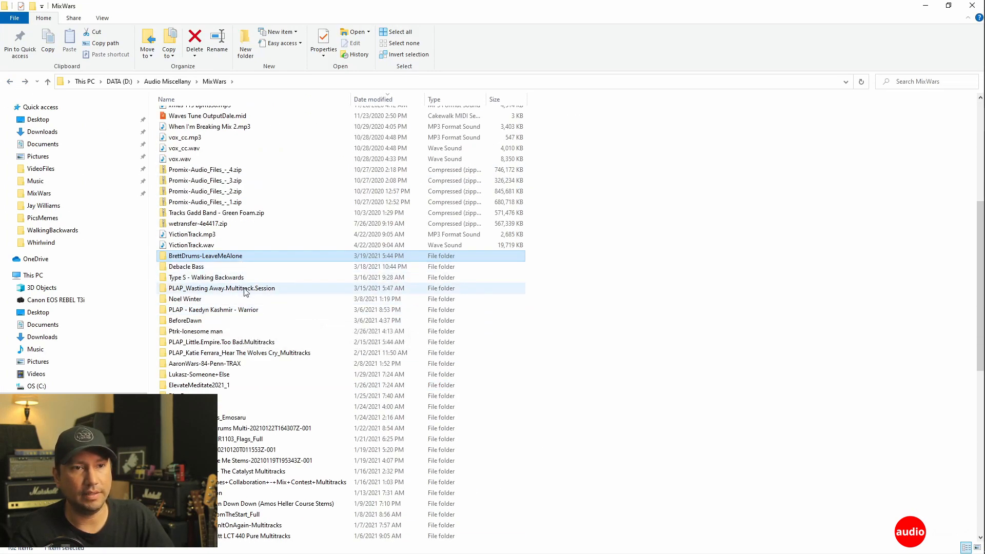
pyautogui.doubleClick(243, 310)
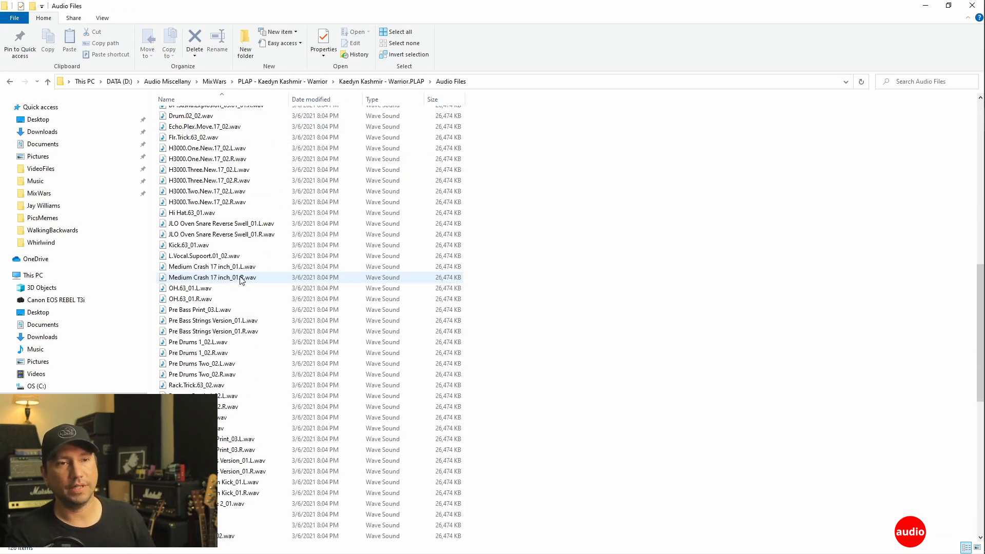
pyautogui.scroll(-15, 240, 280)
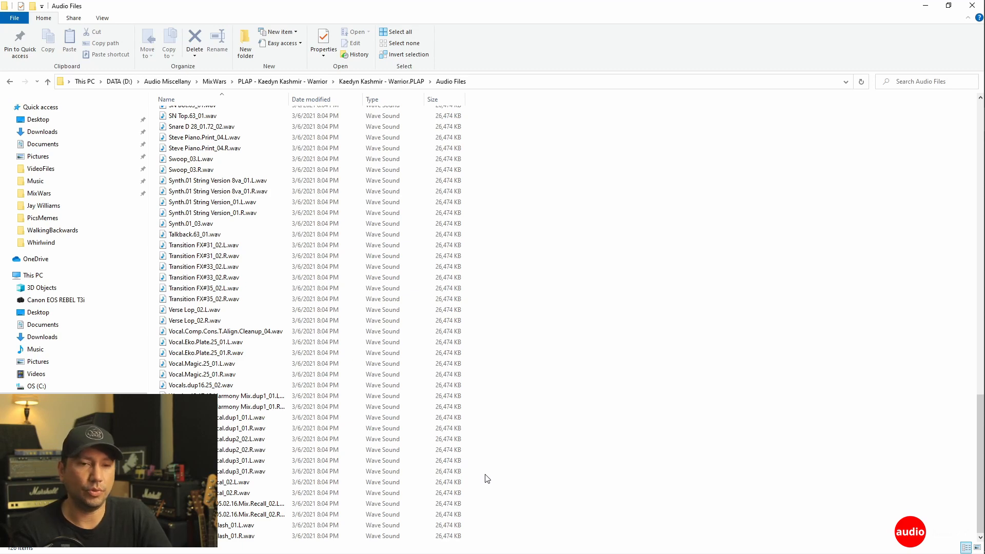
# Select all the WAV files in the Audio Files folder and import them into the empty Cakewalk project as separate tracks.
pyautogui.hotkey('ctrl', 'a')
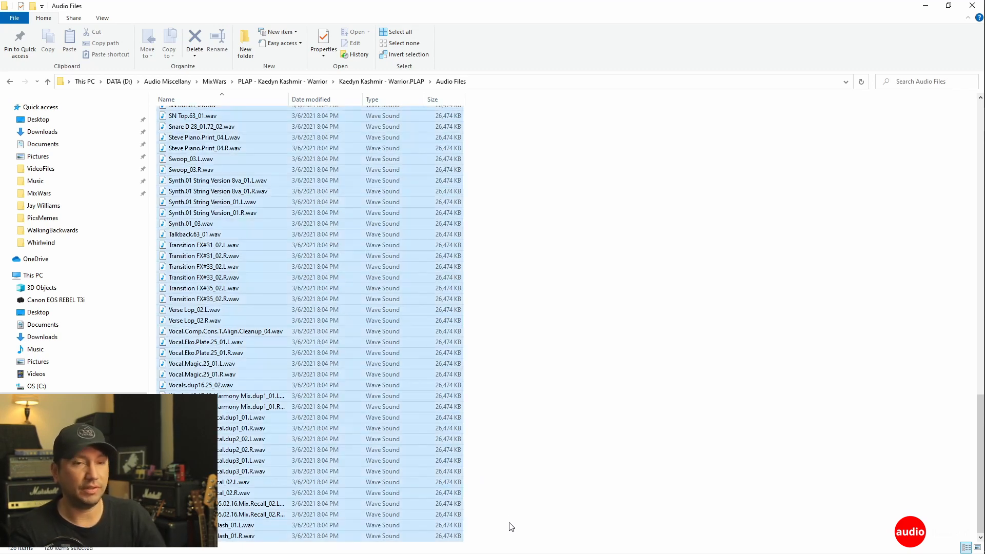
pyautogui.moveTo(255, 8); pyautogui.dragTo(666, 29)
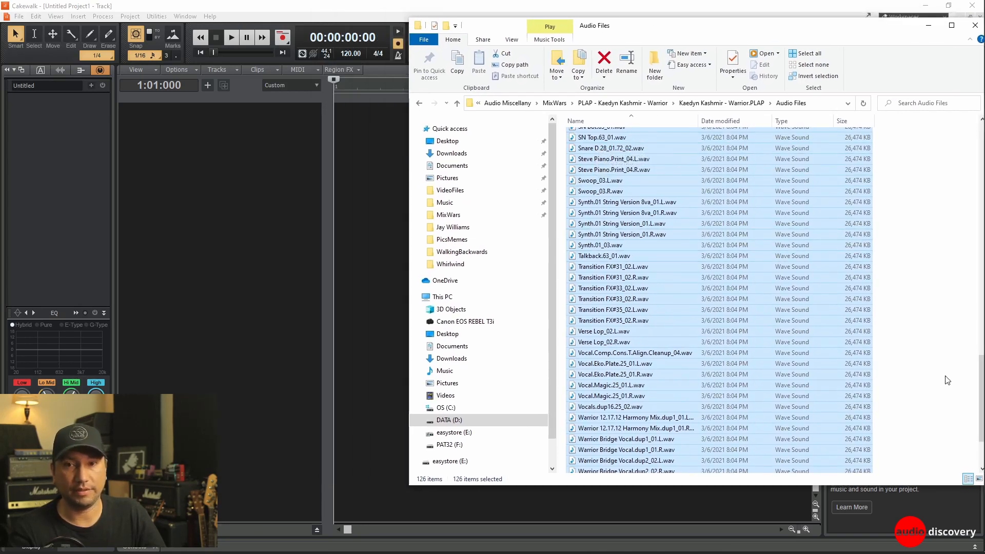
pyautogui.moveTo(981, 402); pyautogui.dragTo(972, 141)
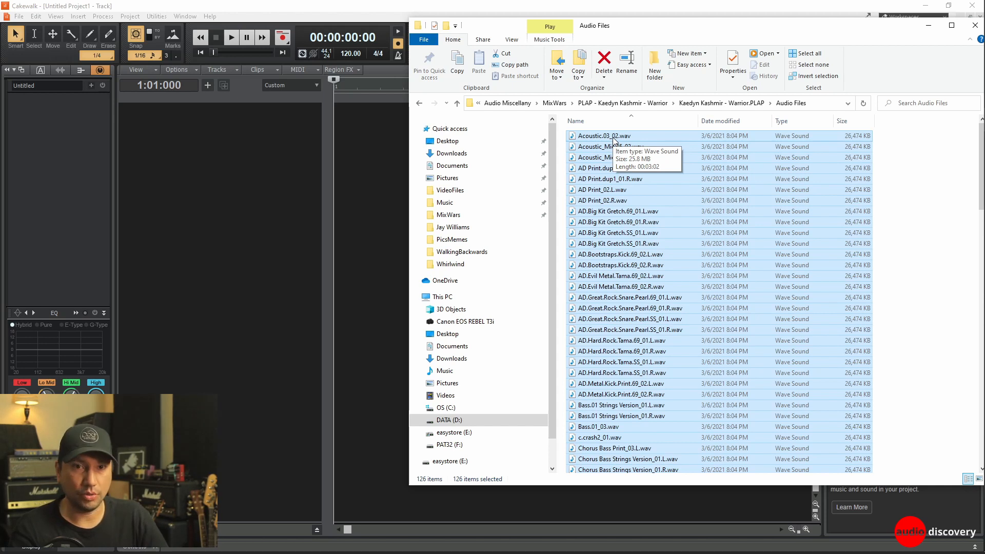
pyautogui.moveTo(614, 139); pyautogui.dragTo(369, 126)
pyautogui.moveTo(241, 134); pyautogui.dragTo(241, 134)
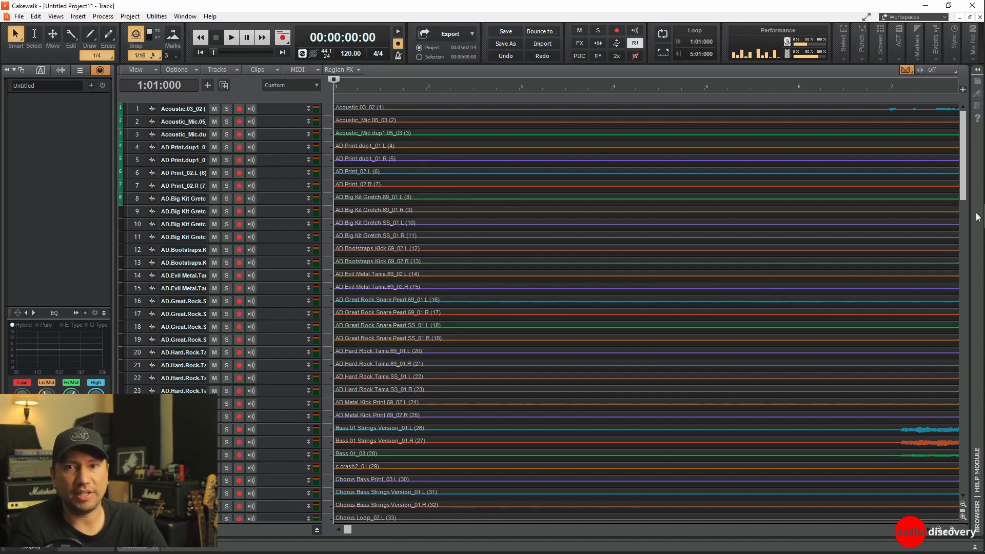
# Look through the imported tracks and widen the track name fields so that more of each name is readable.
pyautogui.moveTo(962, 136); pyautogui.dragTo(956, 430)
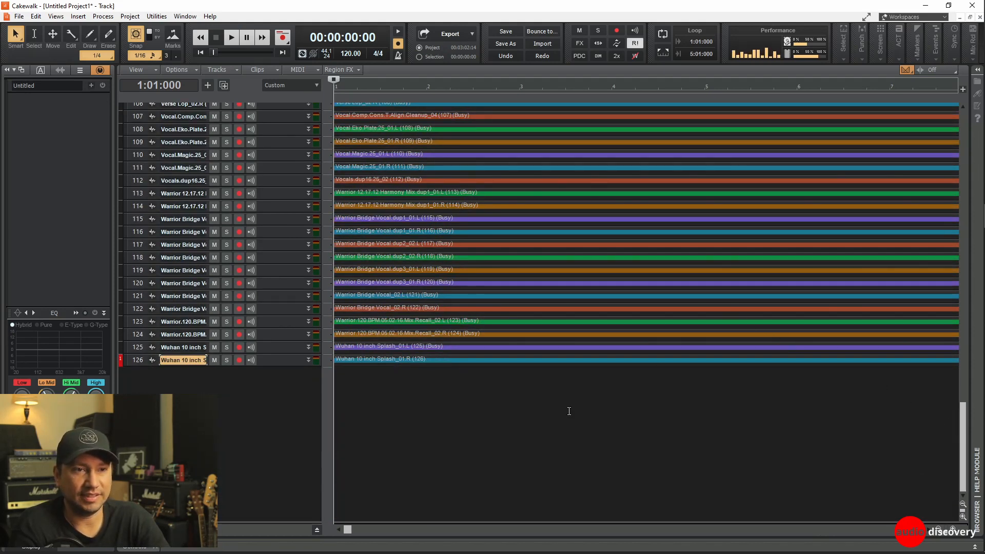
pyautogui.moveTo(963, 442); pyautogui.dragTo(944, 229)
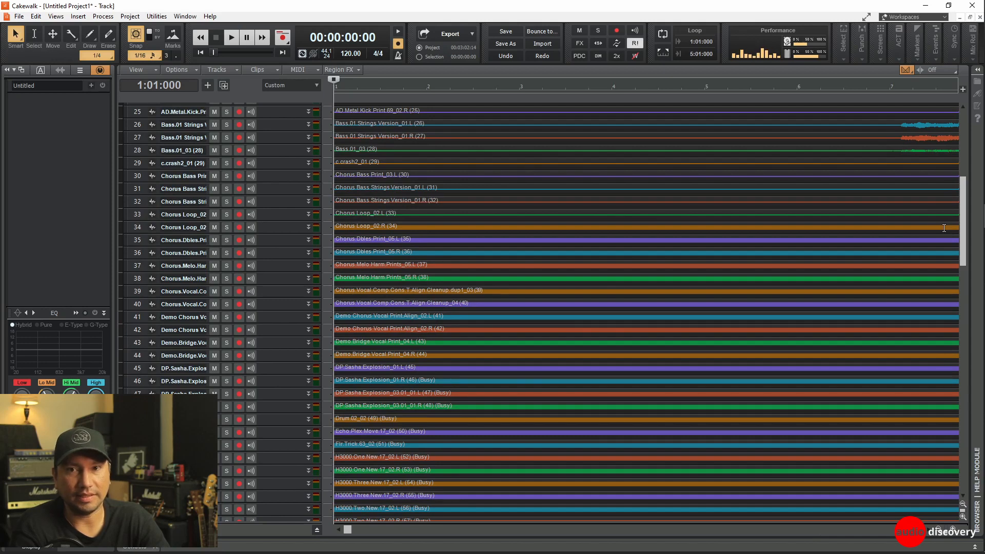
pyautogui.moveTo(962, 206); pyautogui.dragTo(963, 102)
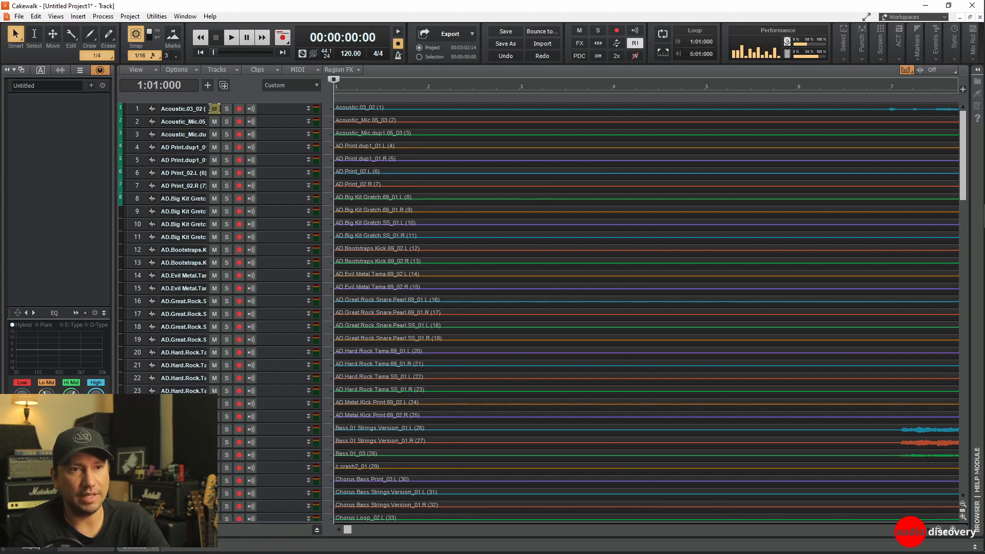
pyautogui.click(215, 108)
pyautogui.click(217, 110)
pyautogui.moveTo(211, 108); pyautogui.dragTo(230, 108)
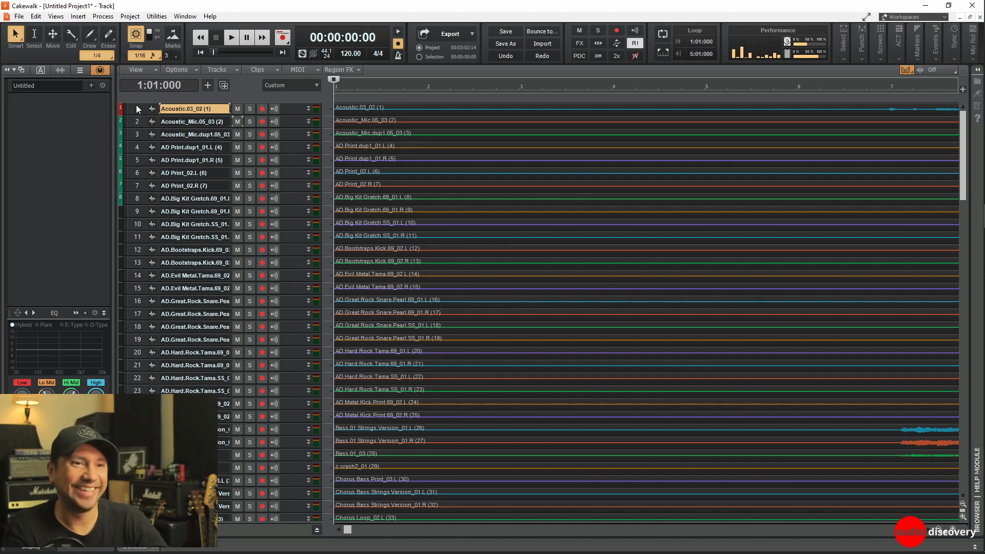
# Move the three Acoustic tracks (1 to 3) into a new track folder and collapse the folder.
pyautogui.moveTo(138, 109); pyautogui.dragTo(138, 135)
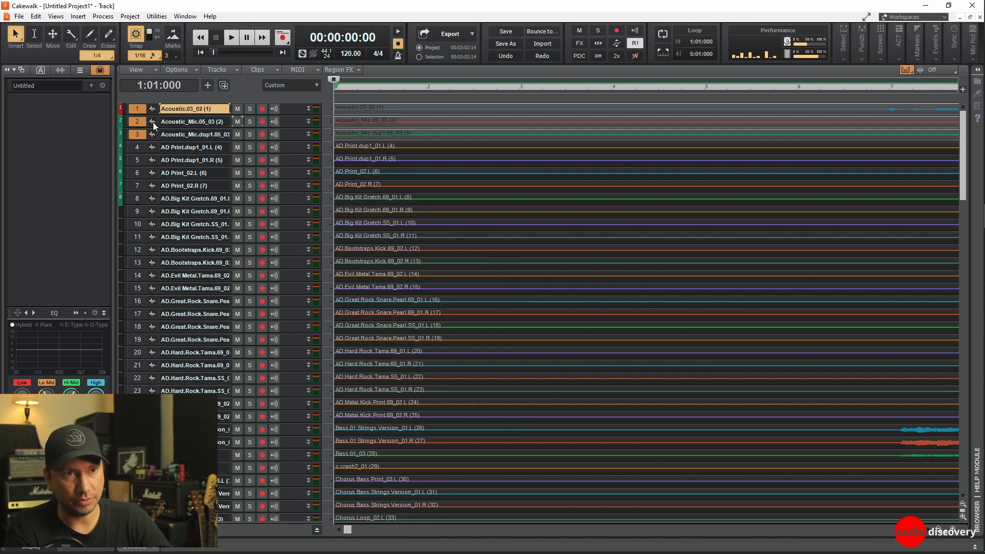
pyautogui.rightClick(134, 121)
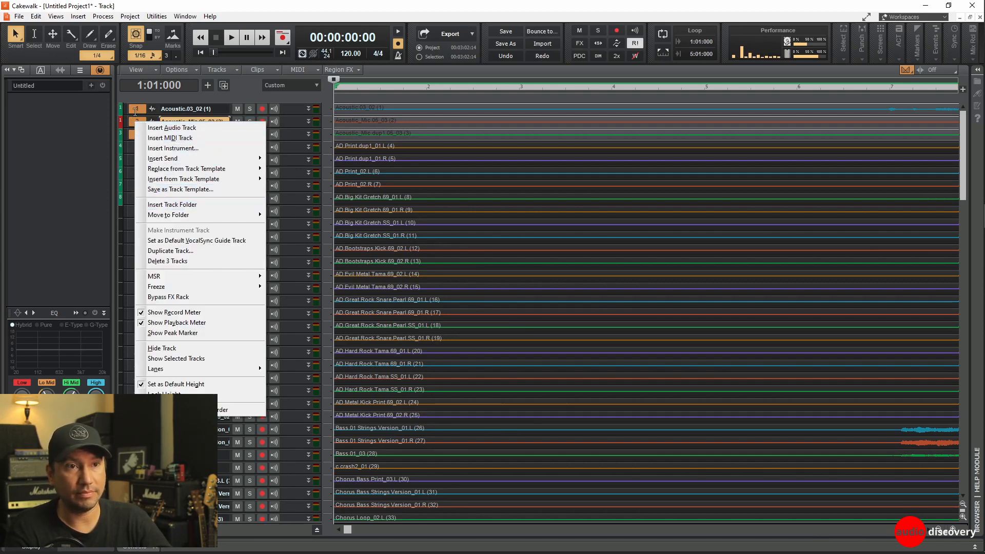
pyautogui.moveTo(255, 215)
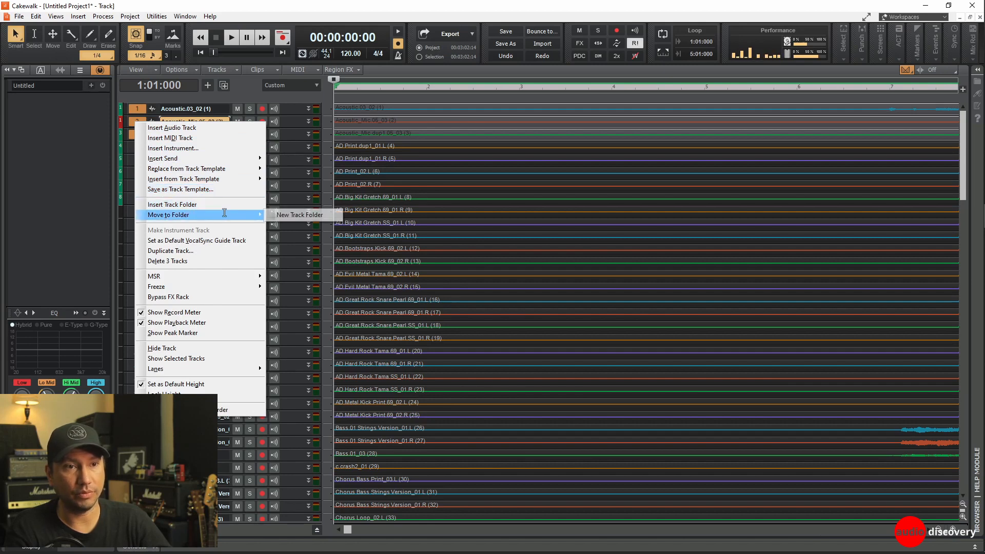
pyautogui.click(281, 213)
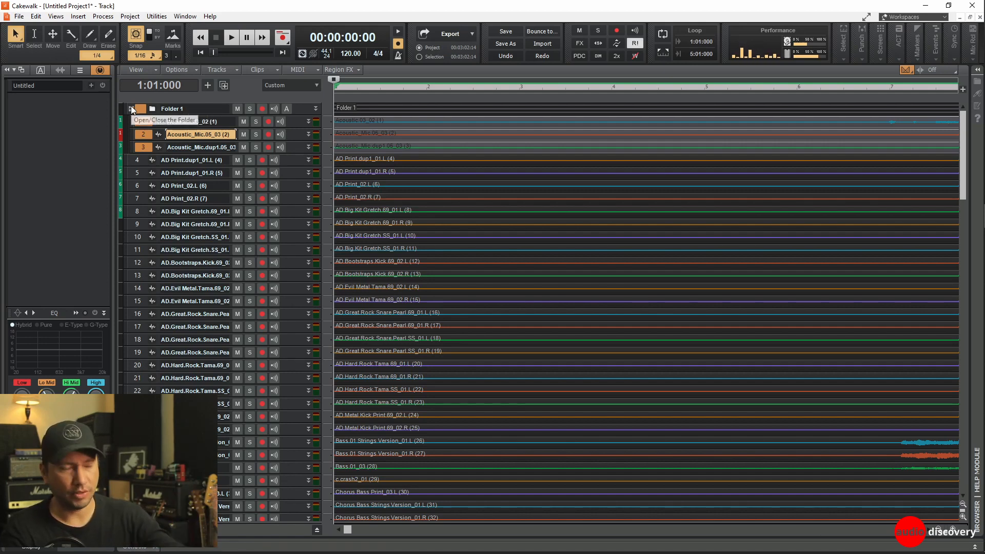
pyautogui.click(130, 109)
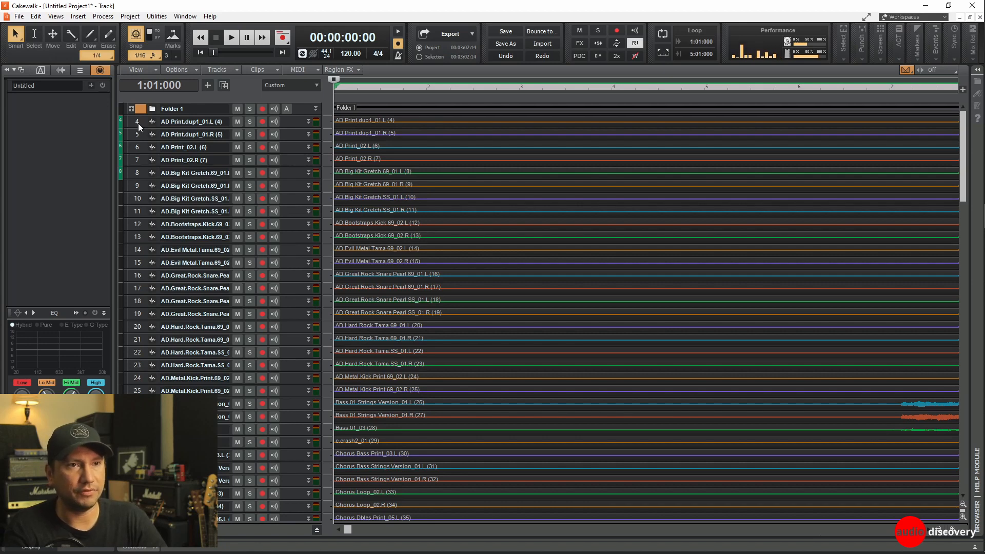
# Move the AD drum tracks (4 to 25) into a new track folder and collapse the folder.
pyautogui.moveTo(135, 120); pyautogui.dragTo(132, 391)
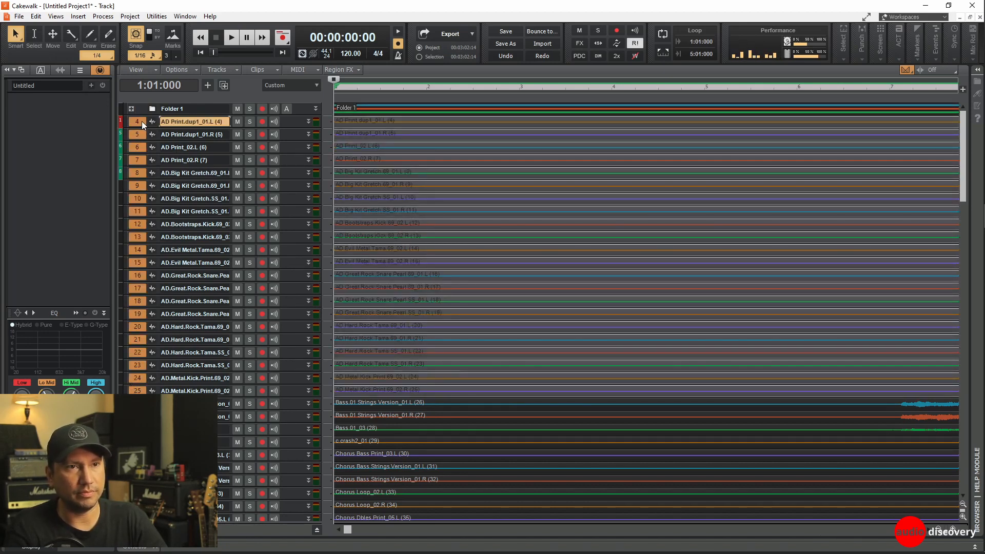
pyautogui.rightClick(142, 121)
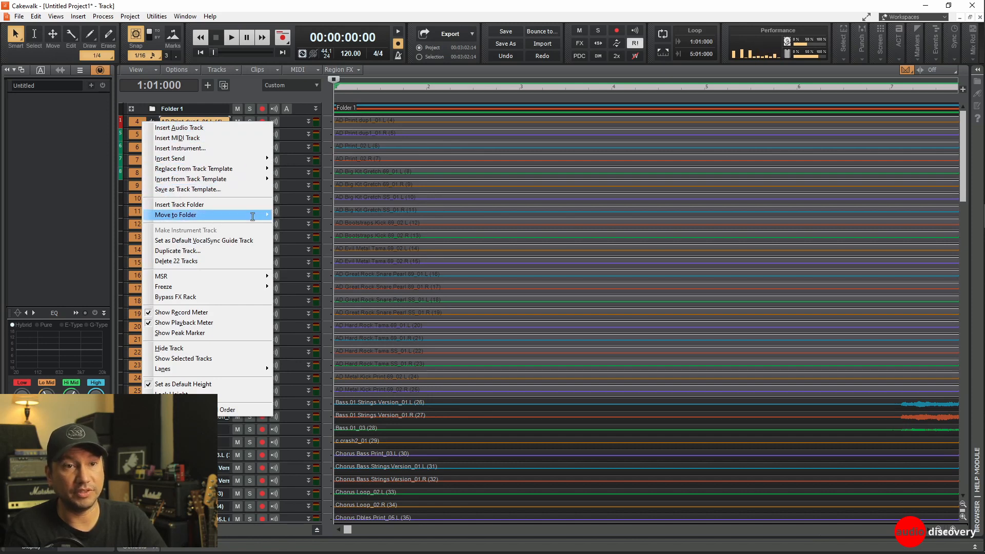
pyautogui.moveTo(253, 216)
pyautogui.click(298, 230)
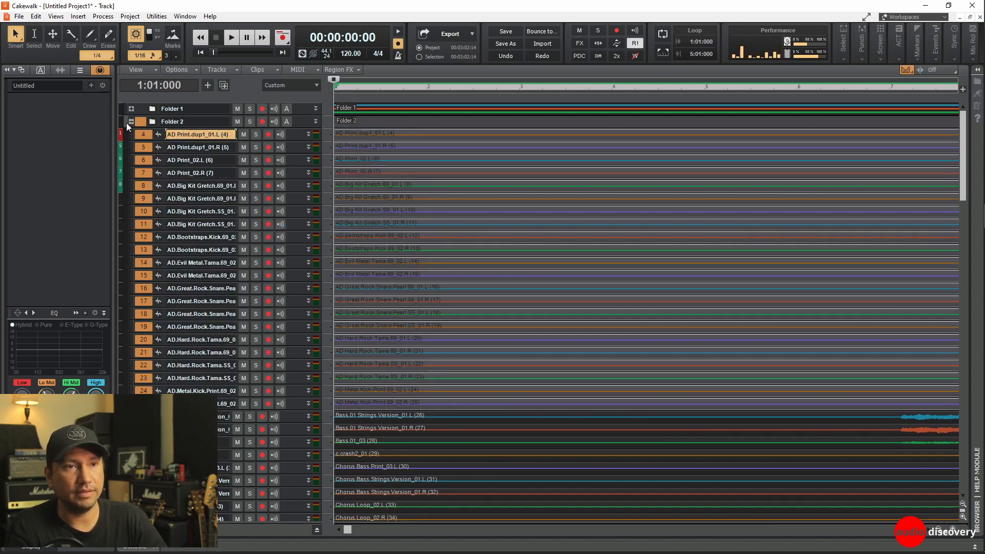
pyautogui.click(131, 122)
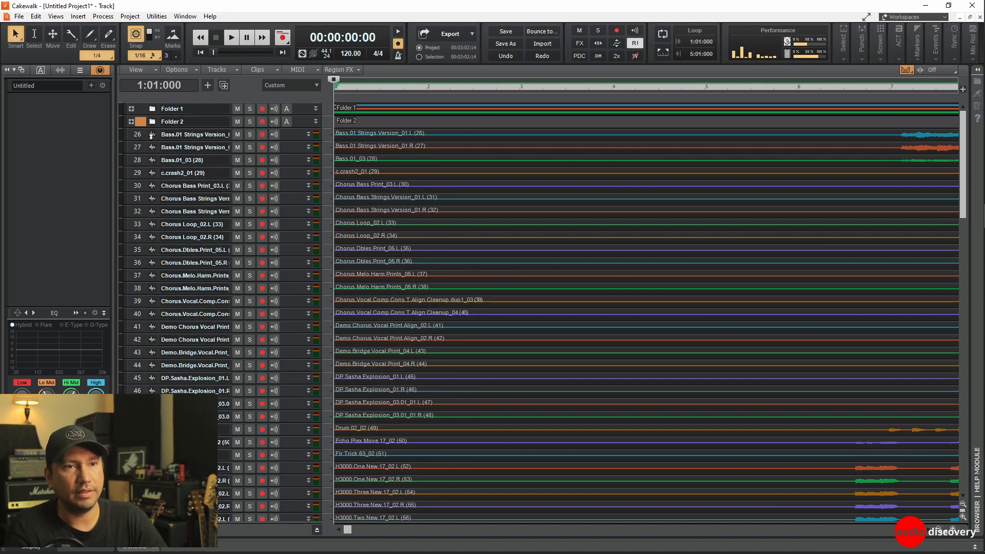
# Move the two Bass.01 Strings Version tracks (26 and 27) into a new track folder and collapse it.
pyautogui.moveTo(150, 142)
pyautogui.mouseDown()
pyautogui.moveTo(148, 154)
pyautogui.moveTo(135, 149)
pyautogui.mouseUp()
pyautogui.rightClick(135, 150)
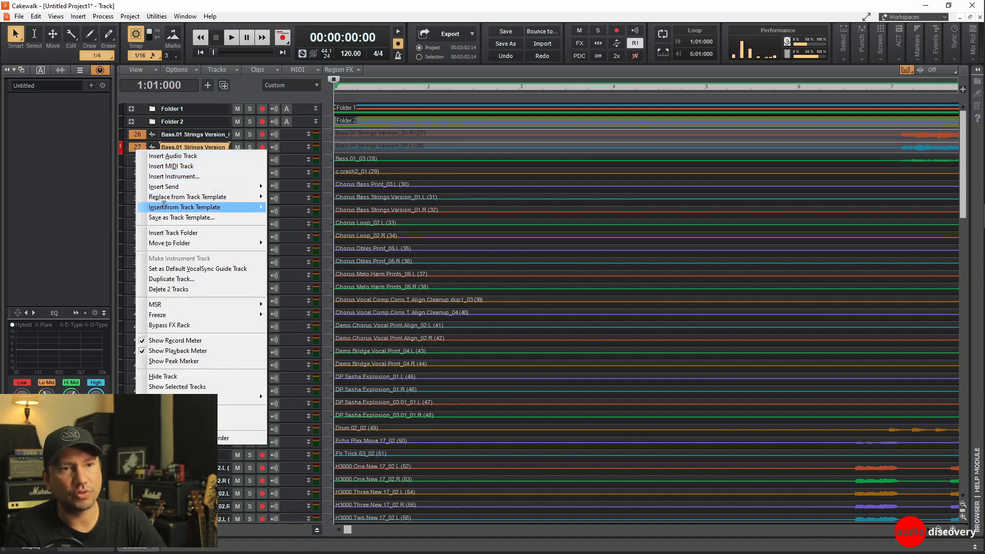
pyautogui.moveTo(184, 243)
pyautogui.click(325, 269)
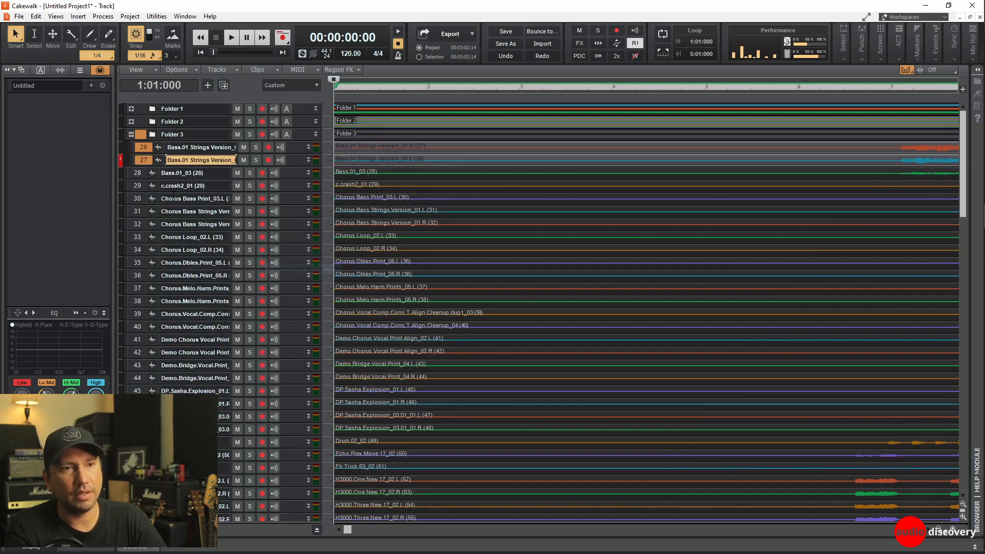
pyautogui.click(131, 135)
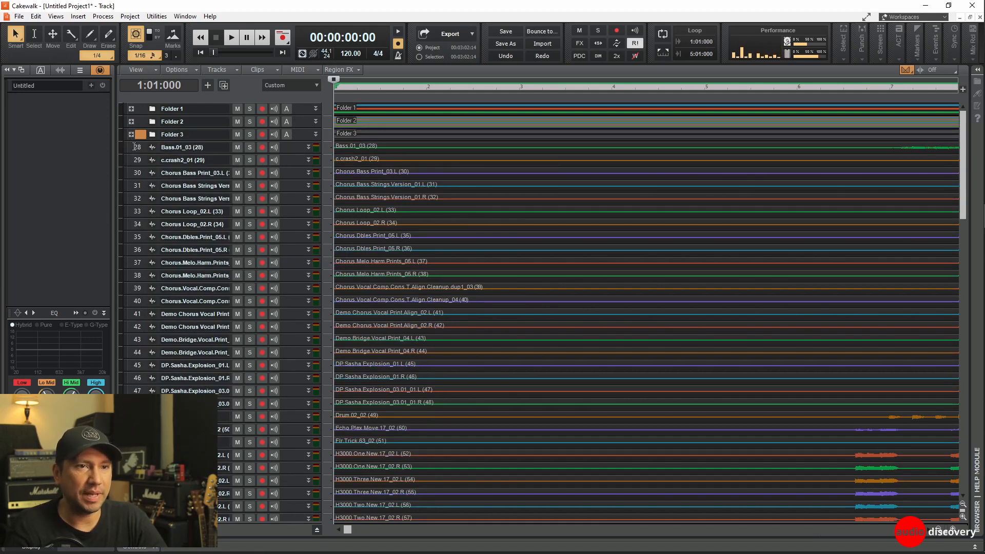
# Move the Bass.01_03 track (28) into its own new track folder and collapse that folder.
pyautogui.rightClick(134, 146)
pyautogui.moveTo(209, 241)
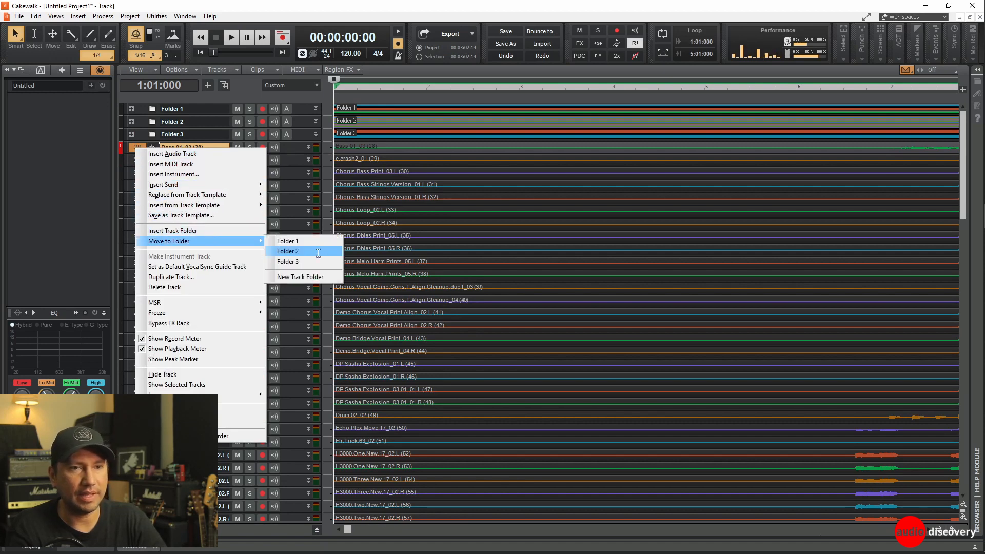
pyautogui.click(308, 276)
pyautogui.click(132, 147)
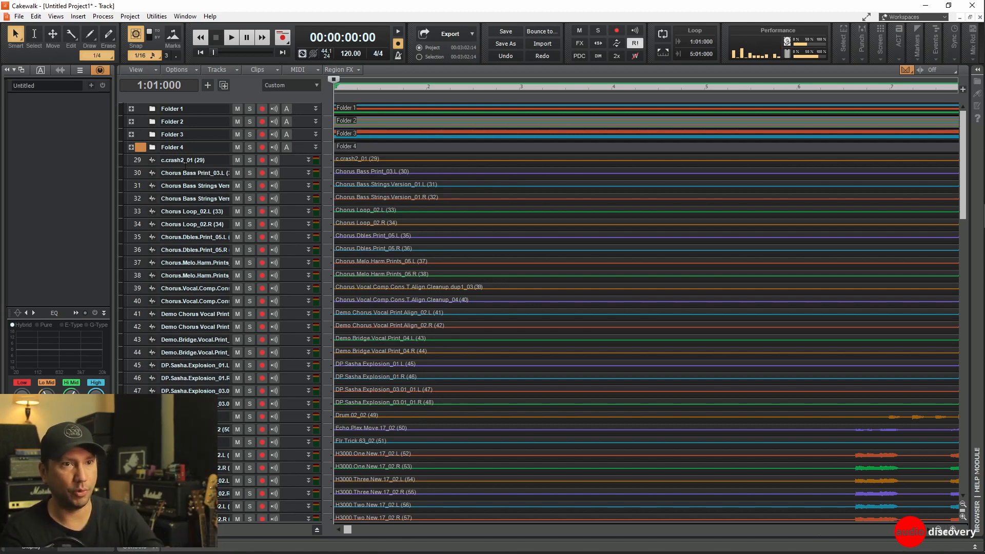
# Move the c.crash2_01 track (29) into the existing Folder 1.
pyautogui.click(136, 159)
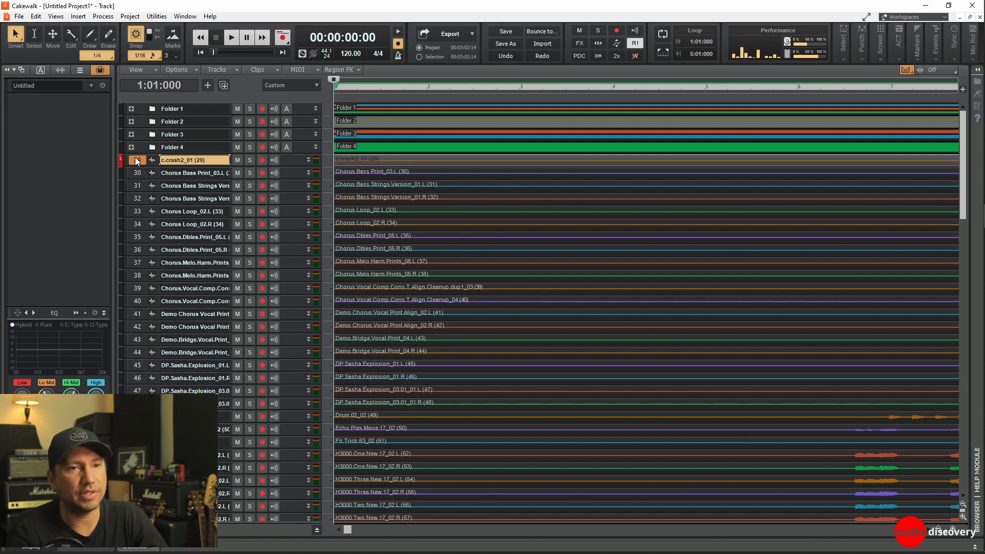
pyautogui.rightClick(134, 157)
pyautogui.moveTo(227, 250)
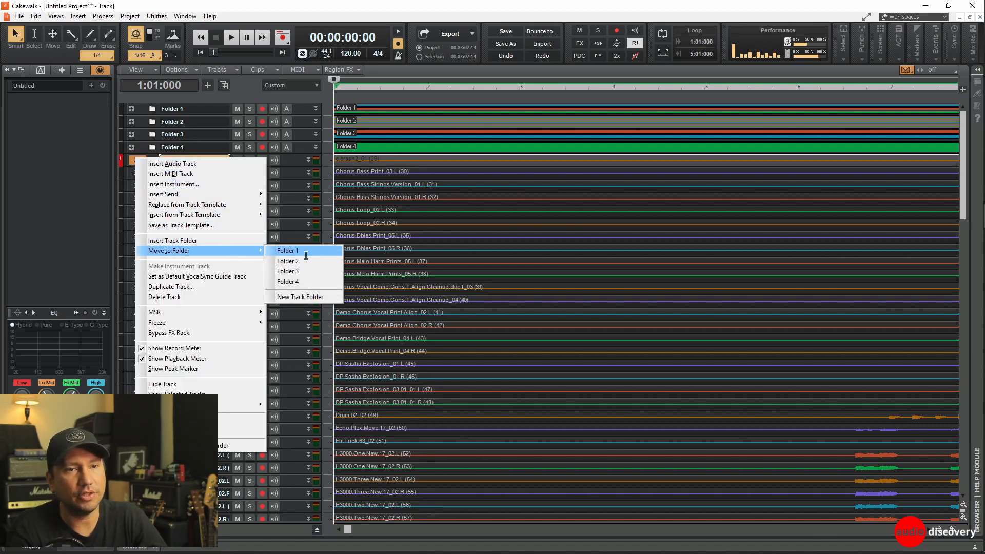
pyautogui.click(309, 252)
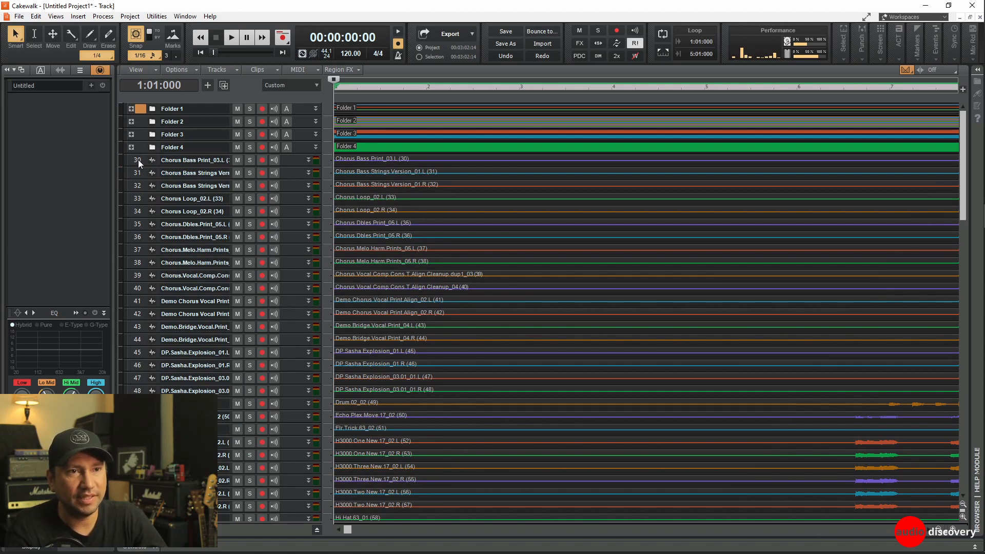
# Expand Folder 1, move the c.crash2_01 track from it into Folder 2, and collapse Folder 1.
pyautogui.click(129, 122)
pyautogui.click(129, 122)
pyautogui.click(131, 108)
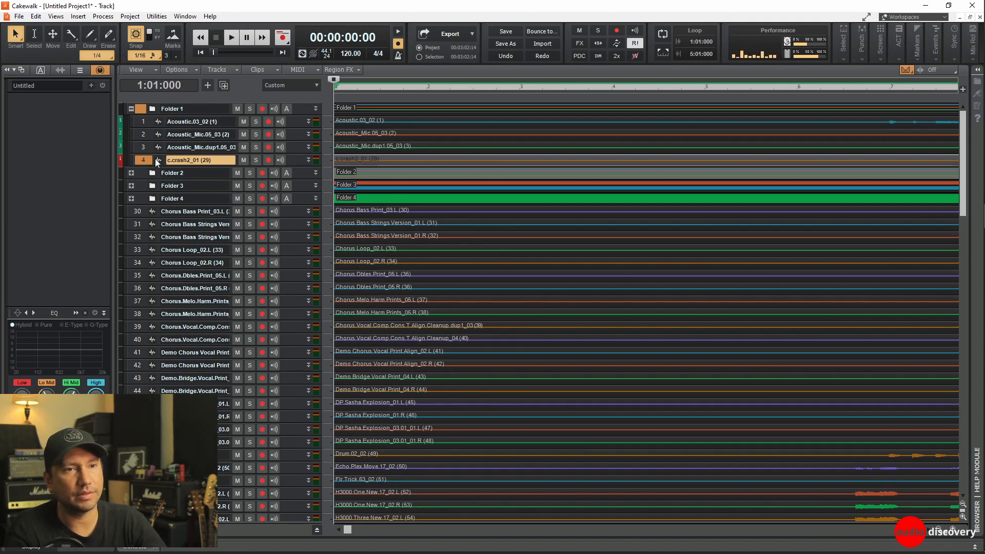
pyautogui.moveTo(153, 159); pyautogui.dragTo(297, 160)
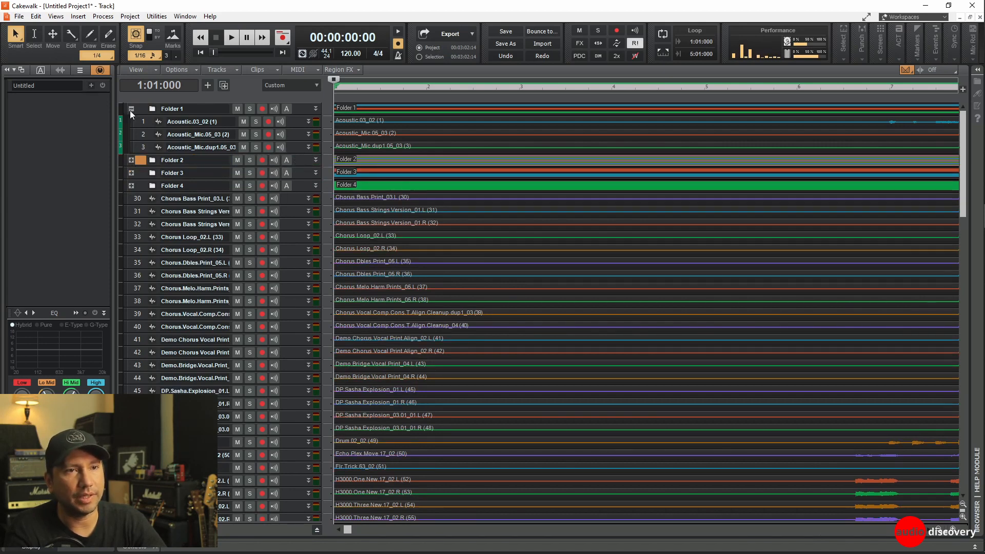
pyautogui.click(130, 109)
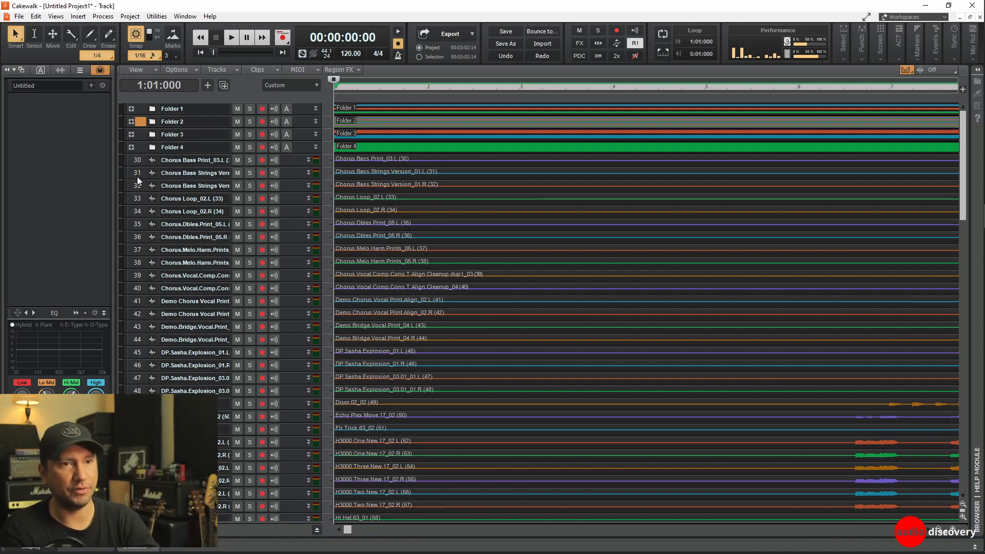
# Move the Chorus Bass Print_03.L and the two Chorus Bass Strings Version tracks (30 to 32) into Folder 3.
pyautogui.click(131, 147)
pyautogui.click(131, 147)
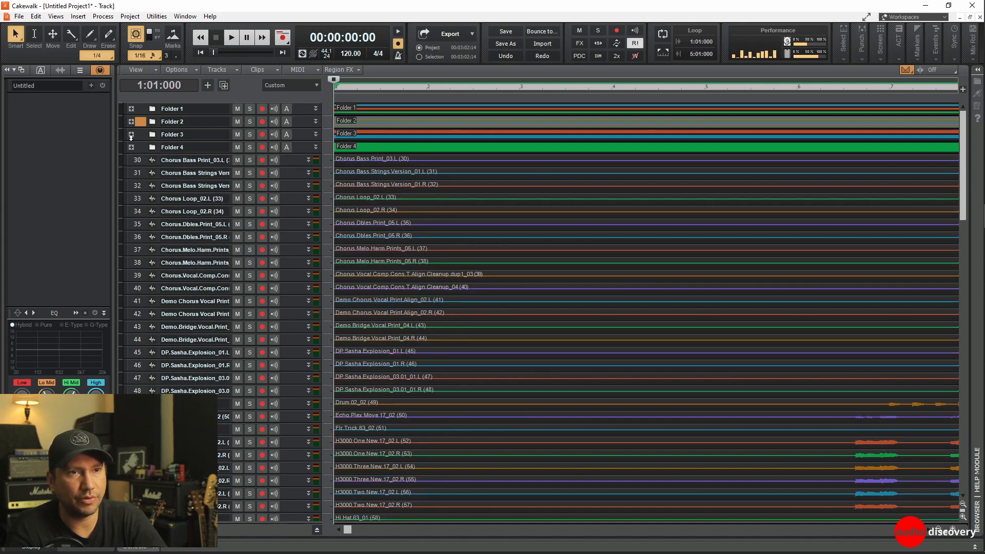
pyautogui.moveTo(137, 160); pyautogui.dragTo(136, 186)
pyautogui.rightClick(136, 186)
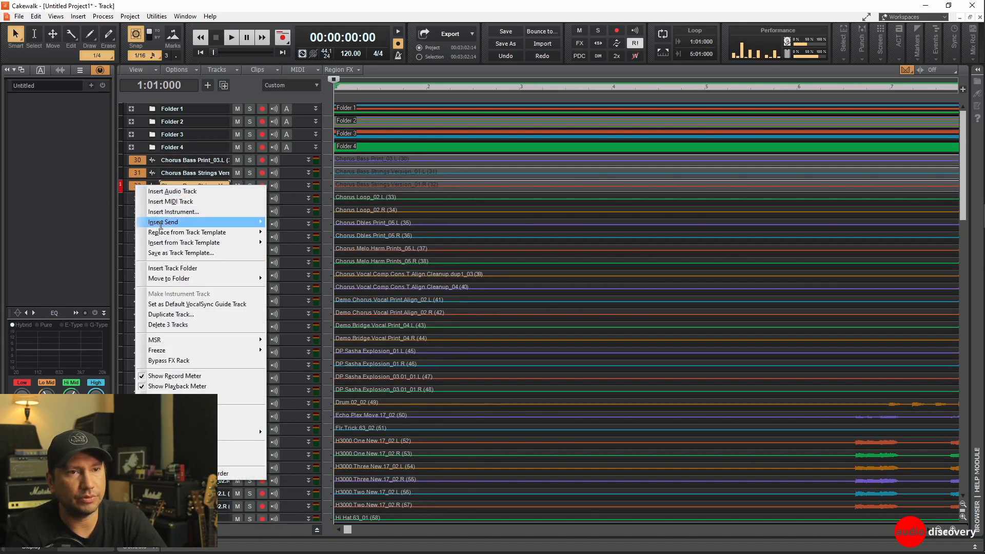
pyautogui.moveTo(211, 279)
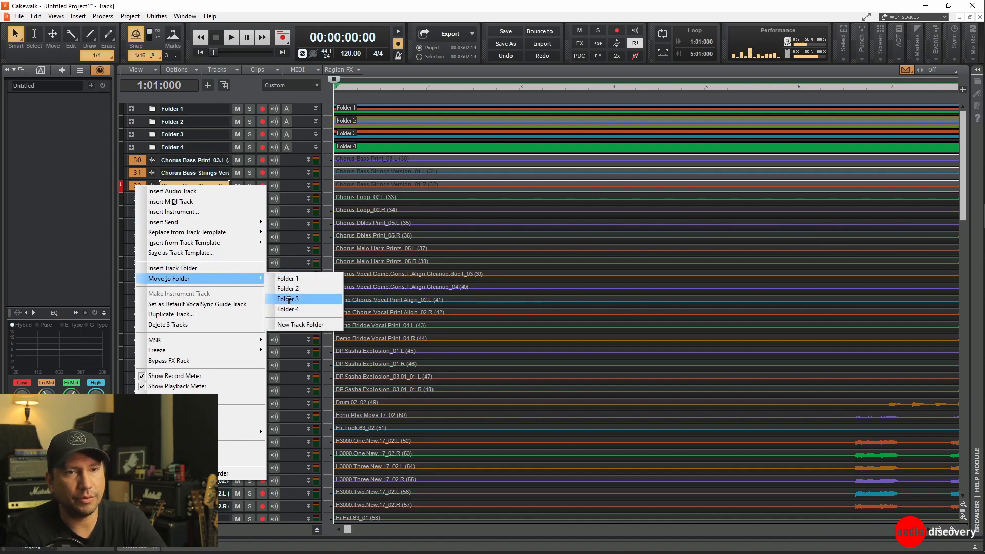
pyautogui.click(286, 301)
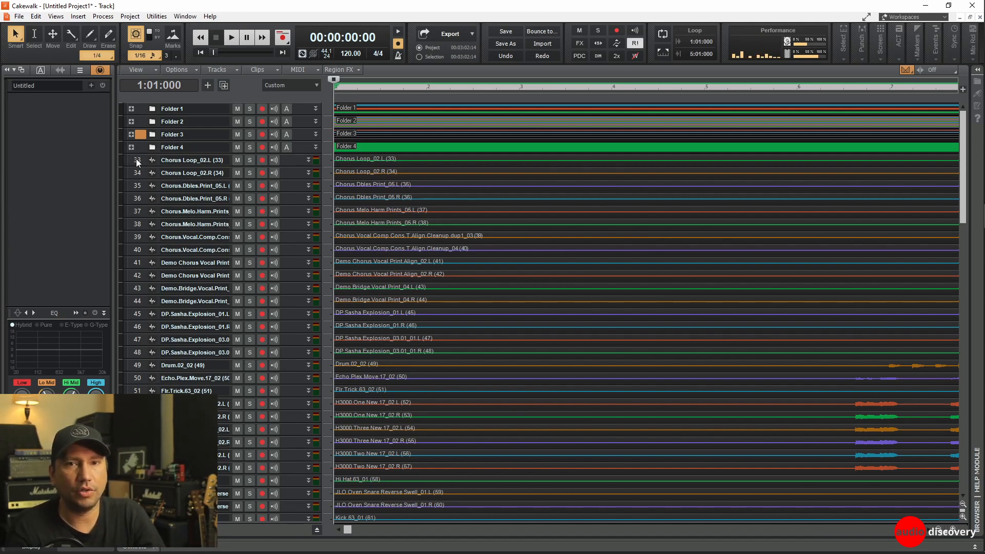
# Move the two Chorus Loop_02 tracks (33 and 34) into a new track folder and collapse it.
pyautogui.moveTo(137, 159); pyautogui.dragTo(137, 171)
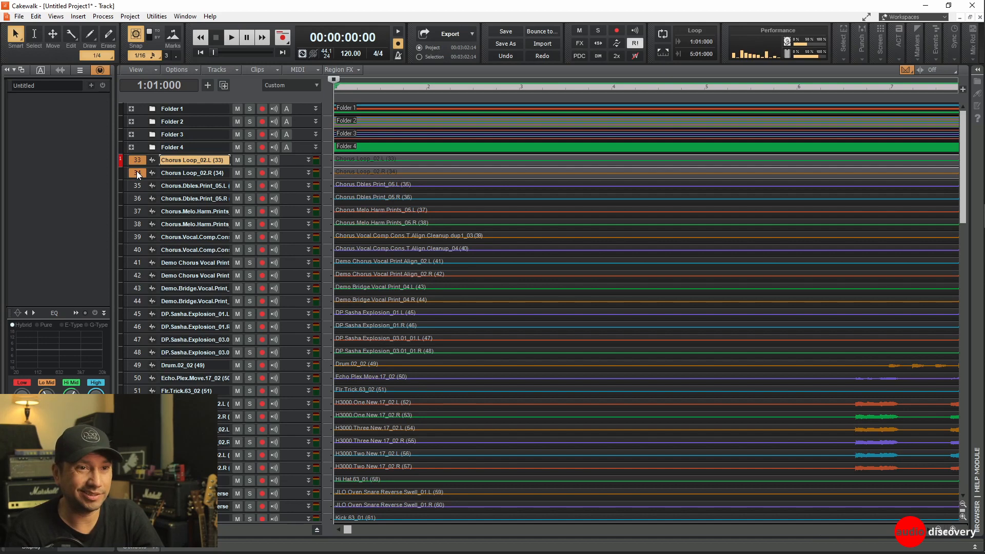
pyautogui.rightClick(136, 170)
pyautogui.moveTo(204, 265)
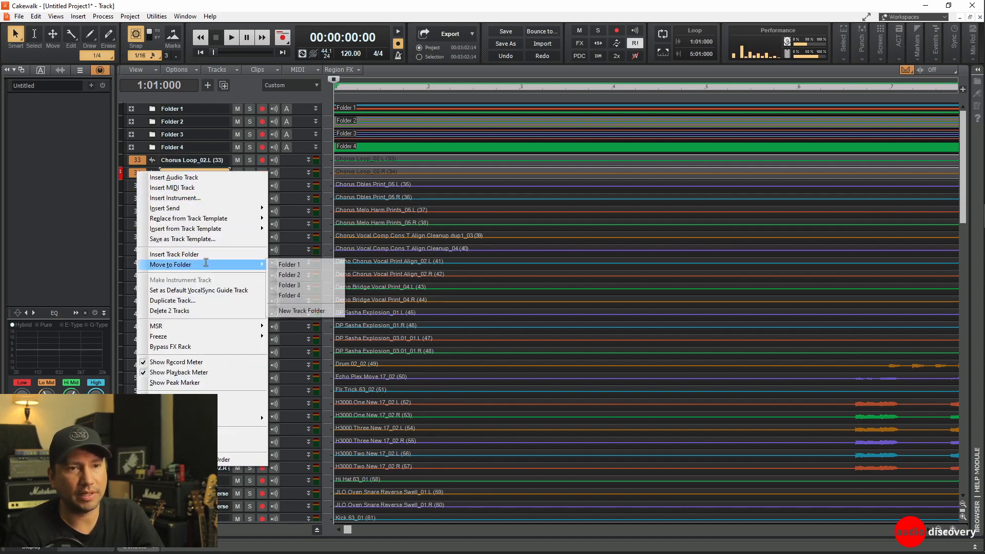
pyautogui.click(322, 311)
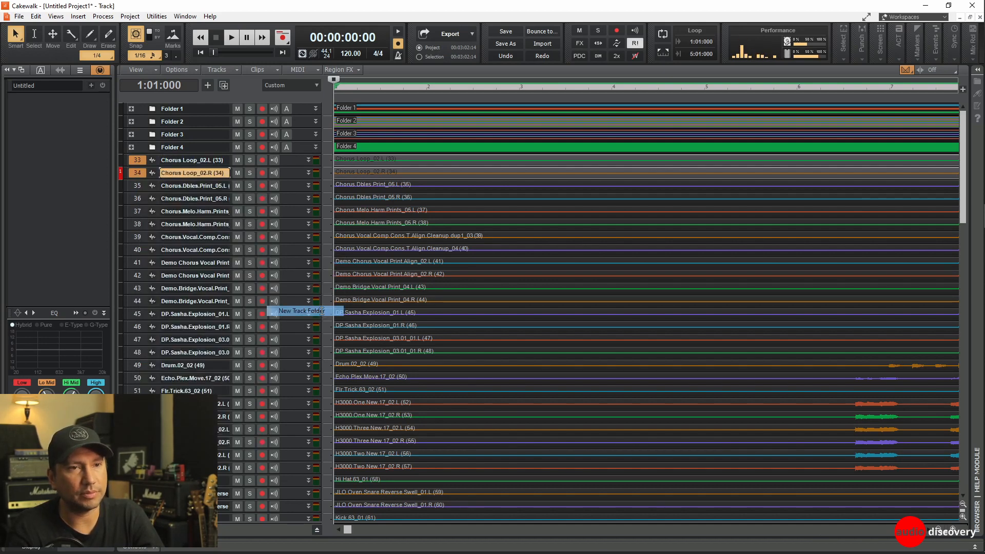
pyautogui.click(131, 161)
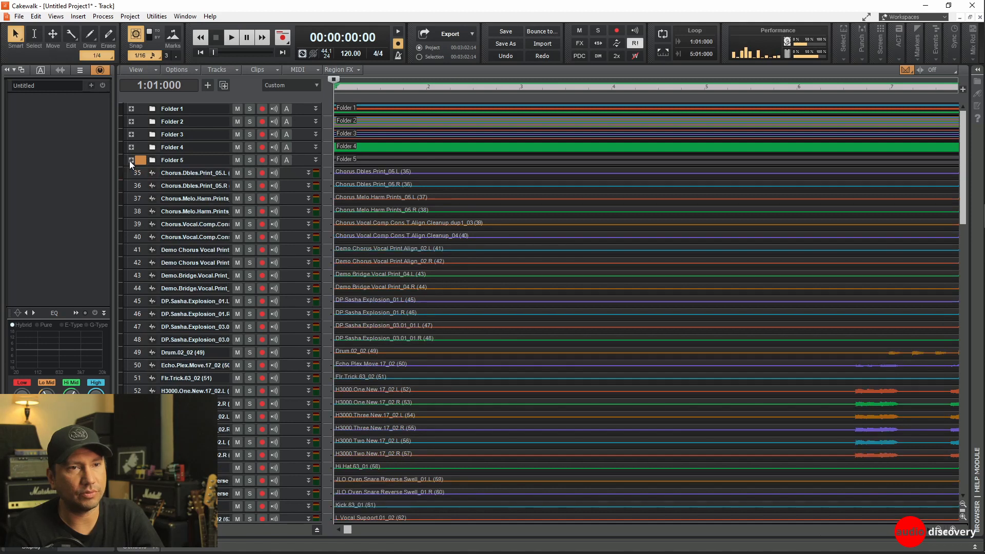
# Rename Folder 1 as "Acustic" and Folder 2 as "Drums".
pyautogui.doubleClick(175, 108)
pyautogui.write('Acu')
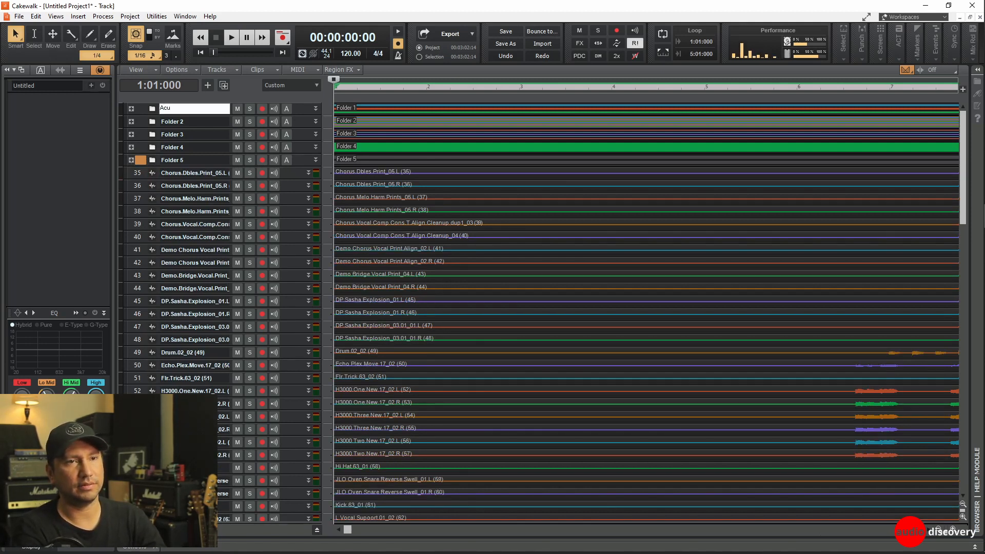
pyautogui.write('stic')
pyautogui.press('Tab')
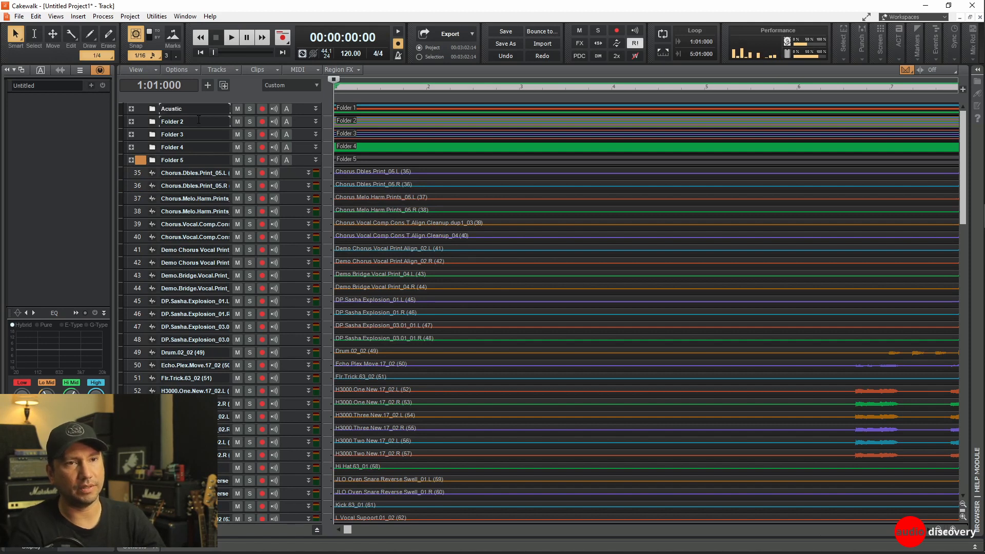
pyautogui.write('Drums')
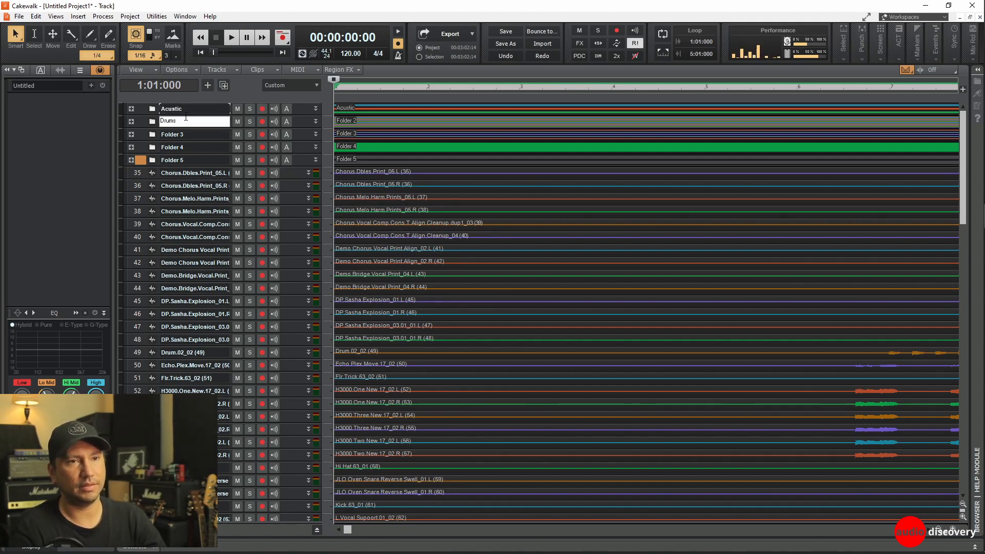
pyautogui.press('Return')
# Rename Folder 3 as "Stringed Bass" and Folder 4 as "Electric Bass".
pyautogui.doubleClick(192, 135)
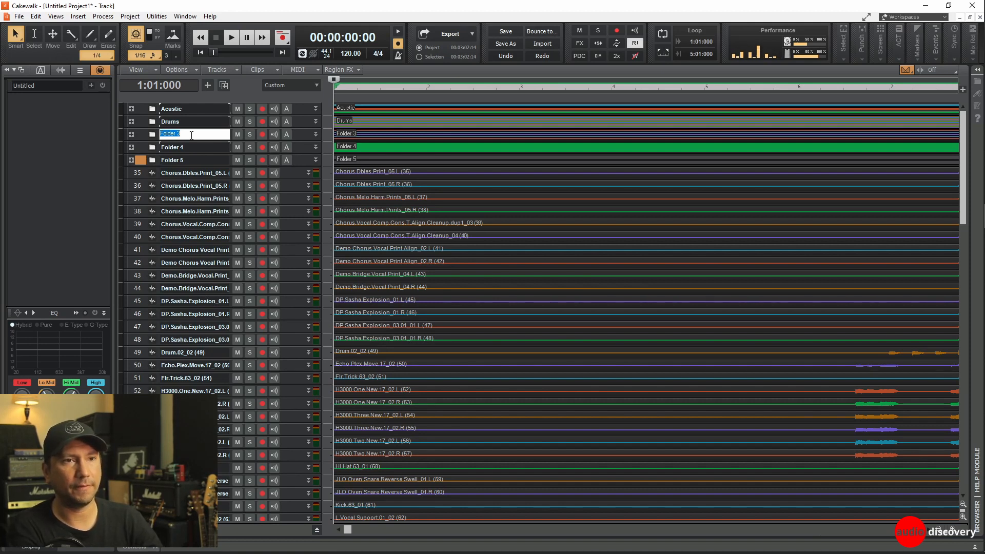
pyautogui.write('Stringed Bass')
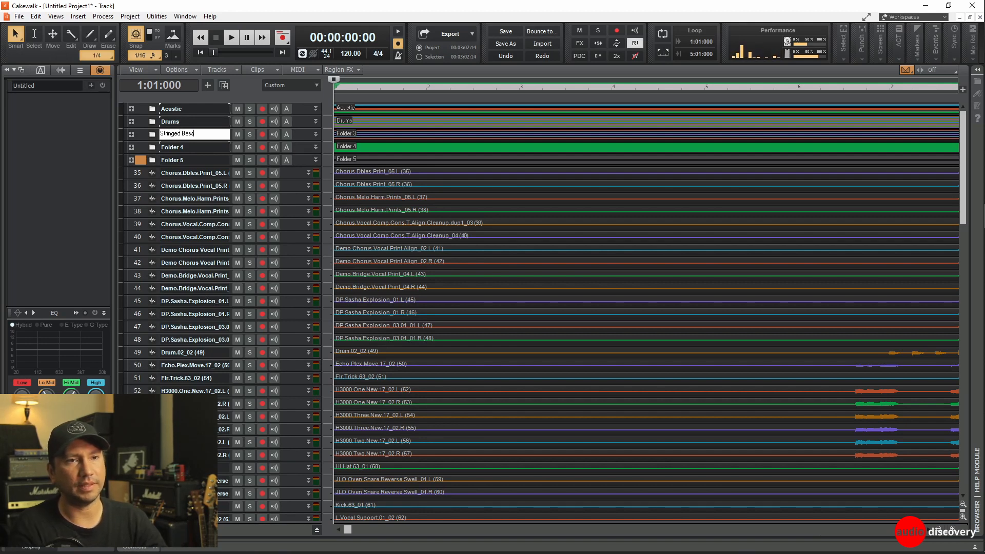
pyautogui.press('Tab')
pyautogui.write('Electric Bass')
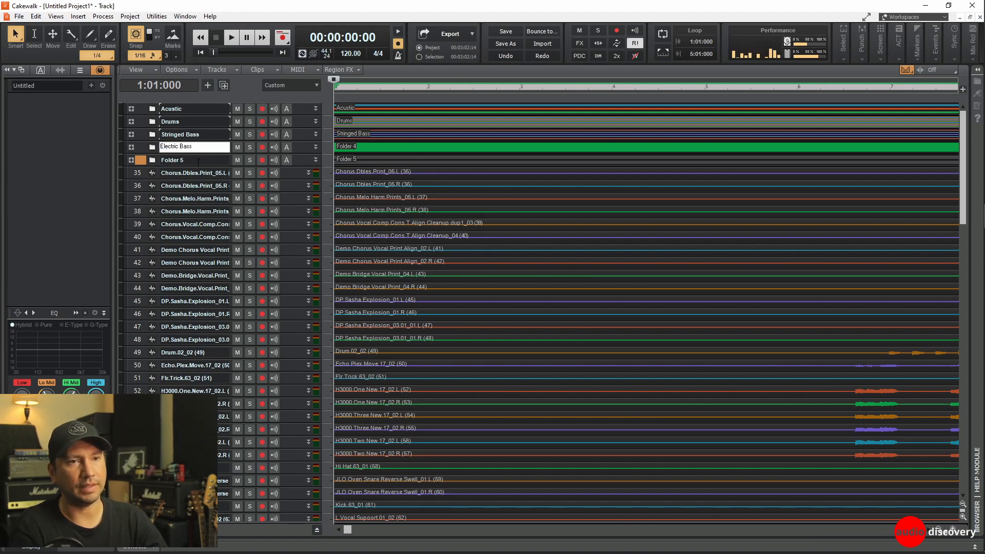
# Rename Folder 5 as "Percussion".
pyautogui.press('Tab')
pyautogui.write('Per')
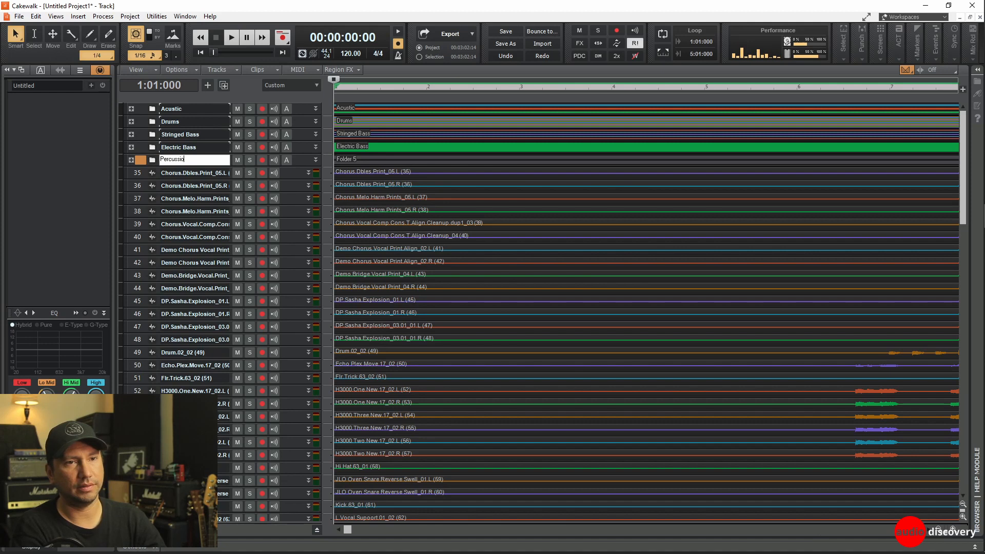
pyautogui.press('Tab')
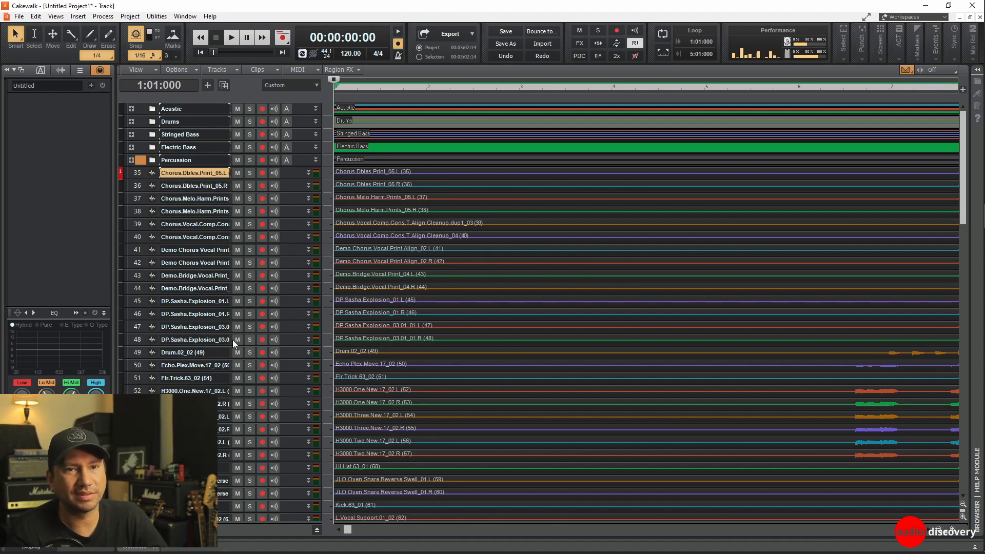
# Inspect the Chorus.Dbles.Print_05.L waveform at enlarged track height, restore the height, and move tracks 35 to 44 into a new track folder.
pyautogui.moveTo(349, 530); pyautogui.dragTo(700, 530)
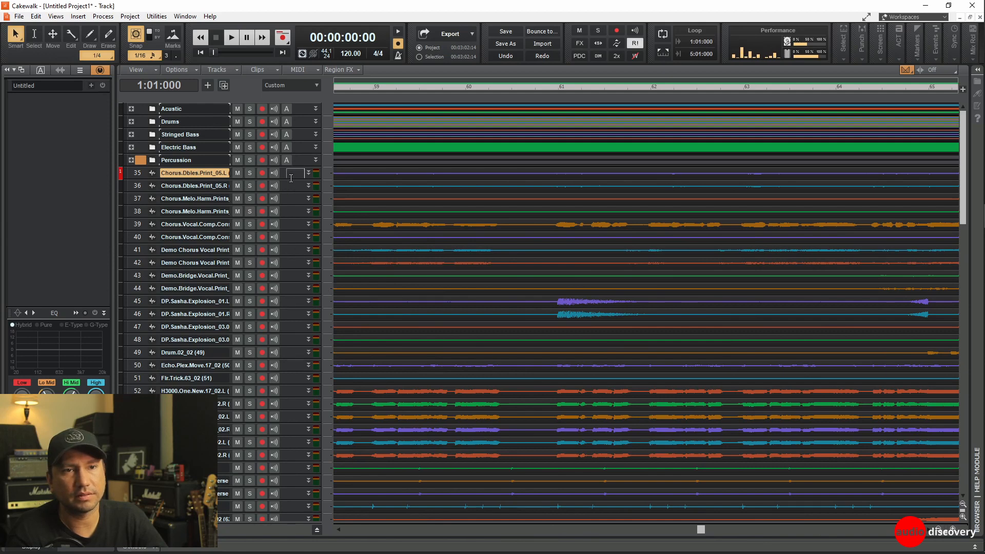
pyautogui.moveTo(289, 180); pyautogui.dragTo(285, 277)
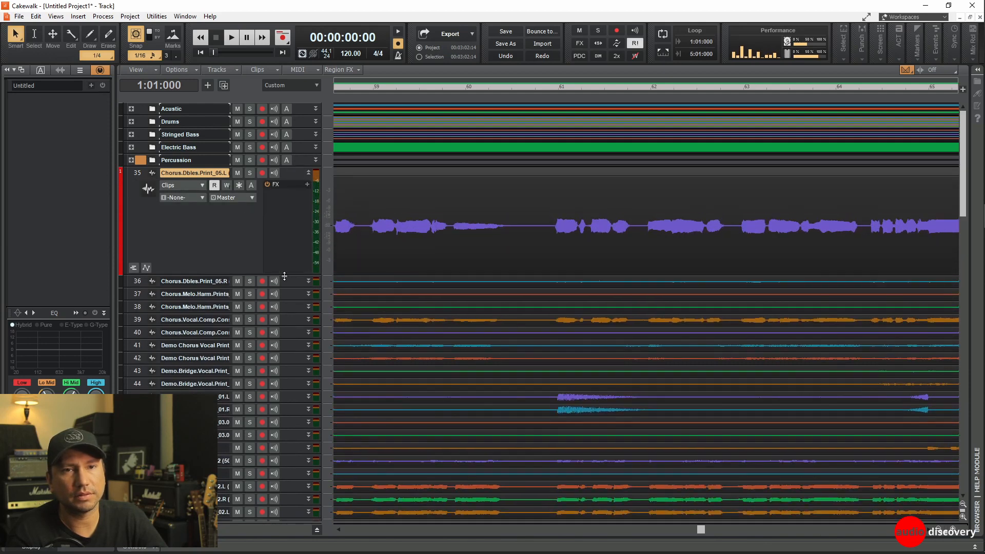
pyautogui.moveTo(710, 537); pyautogui.dragTo(631, 533)
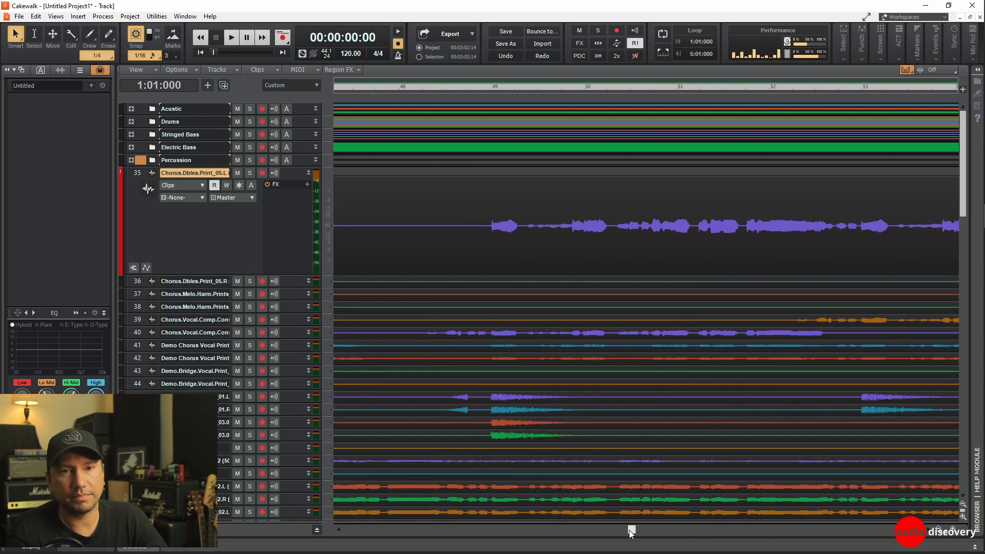
pyautogui.moveTo(631, 533); pyautogui.dragTo(636, 533)
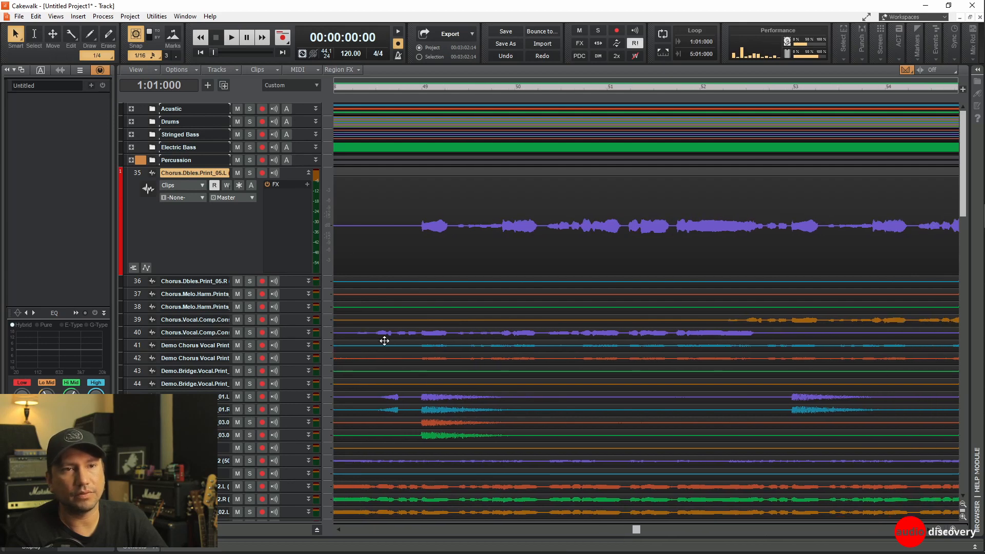
pyautogui.moveTo(293, 274); pyautogui.dragTo(259, 176)
pyautogui.moveTo(136, 176); pyautogui.dragTo(139, 290)
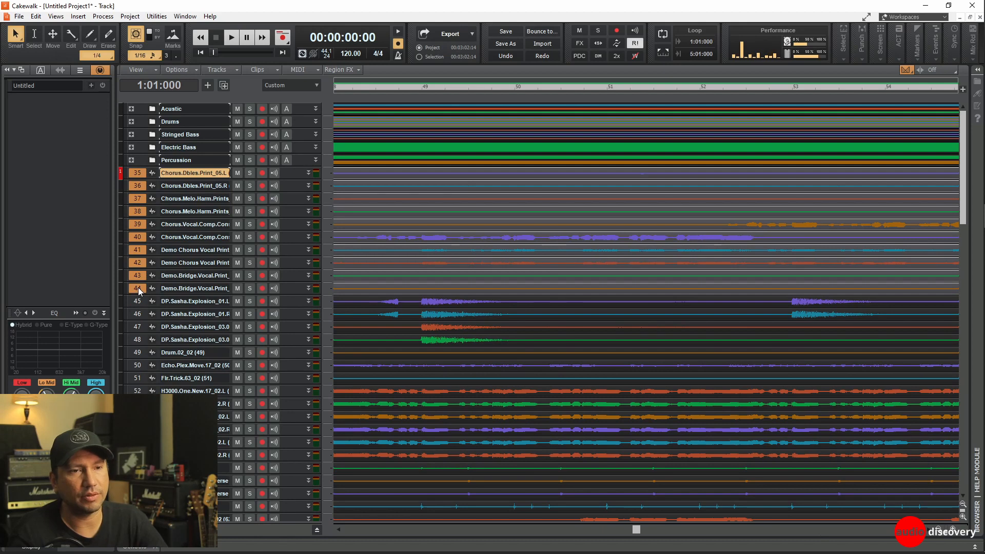
pyautogui.rightClick(139, 290)
pyautogui.moveTo(194, 352)
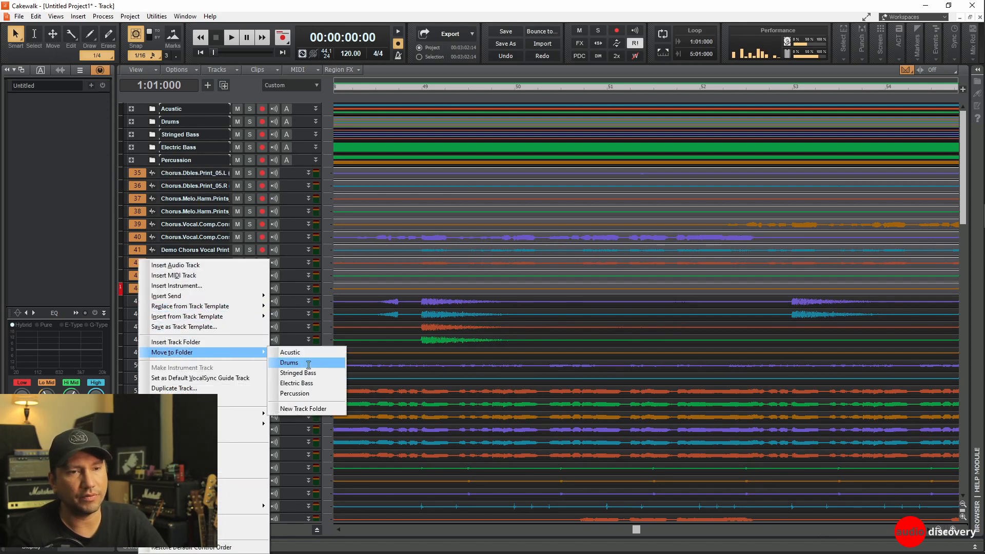
pyautogui.click(328, 409)
# Rename the new folder holding tracks 35 to 44 as "Vocals" and collapse it.
pyautogui.doubleClick(200, 175)
pyautogui.write('Vocals')
pyautogui.press('Return')
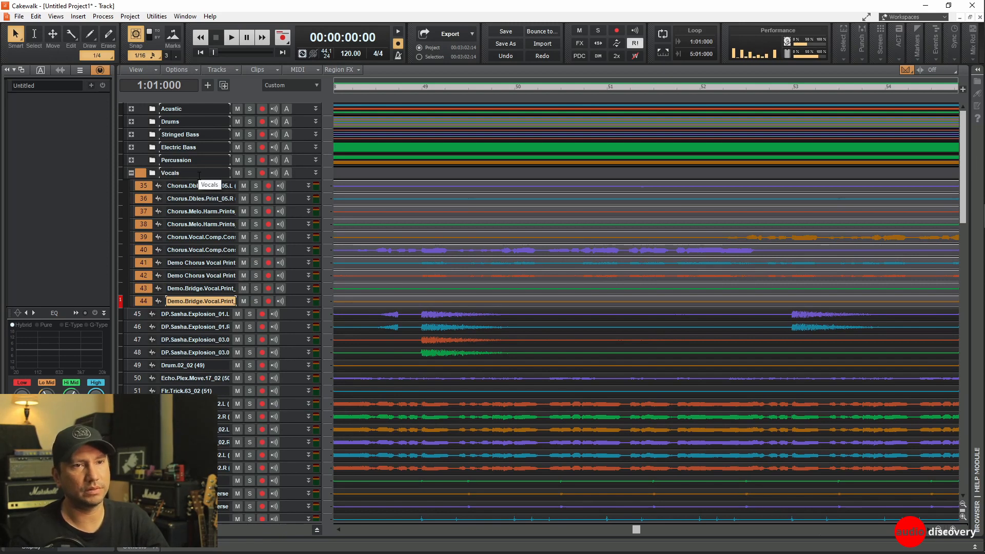
pyautogui.click(131, 173)
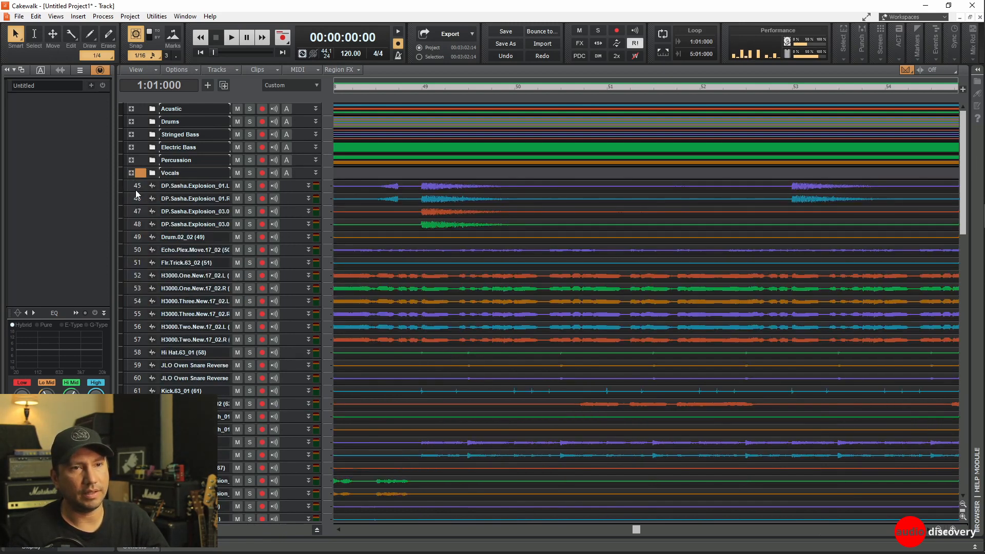
# Move the four DP.Sasha.Explosion tracks (45 to 48) into the Percussion folder.
pyautogui.moveTo(136, 188); pyautogui.dragTo(138, 225)
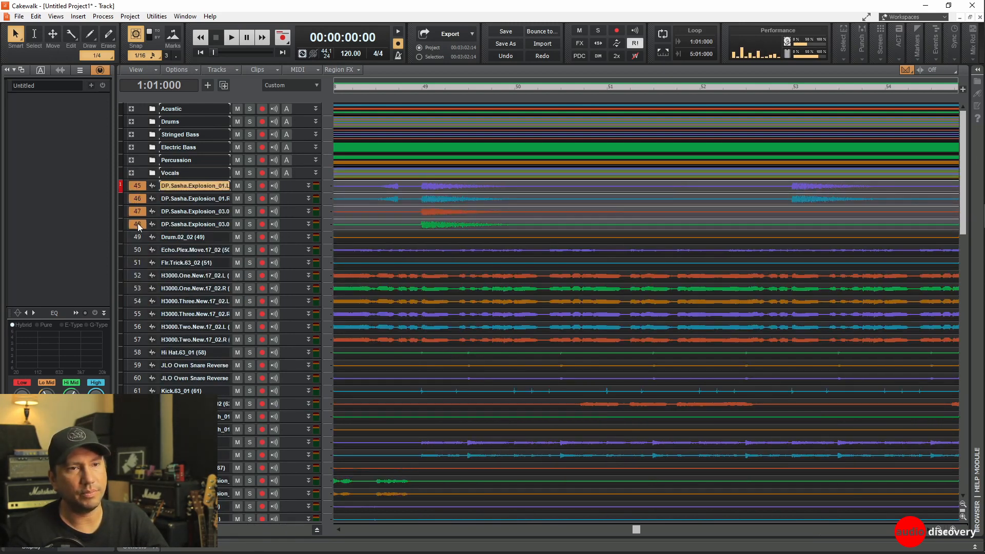
pyautogui.rightClick(137, 224)
pyautogui.moveTo(207, 317)
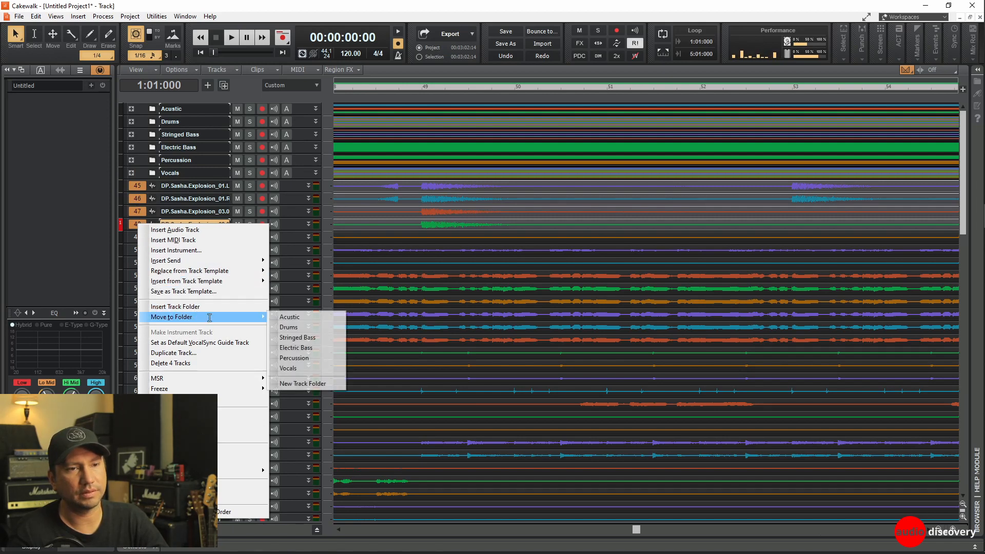
pyautogui.click(296, 358)
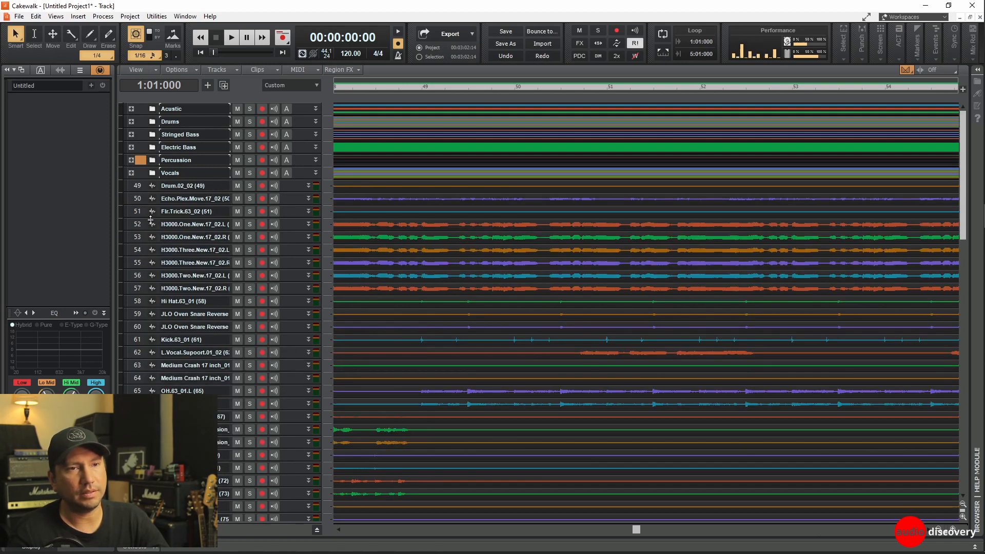
# Move the Drum.02_02 track (49) into the Drums folder.
pyautogui.rightClick(141, 188)
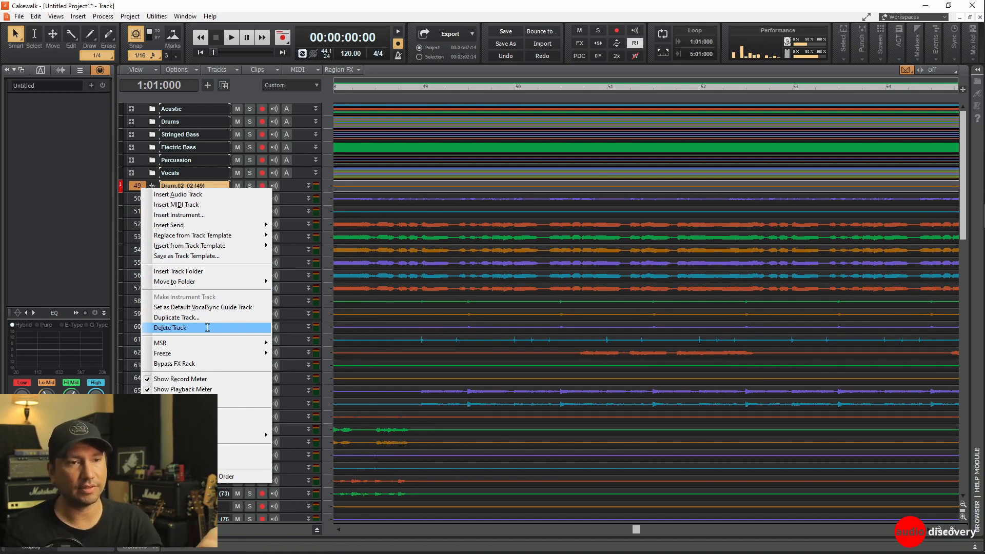
pyautogui.moveTo(213, 281)
pyautogui.click(285, 290)
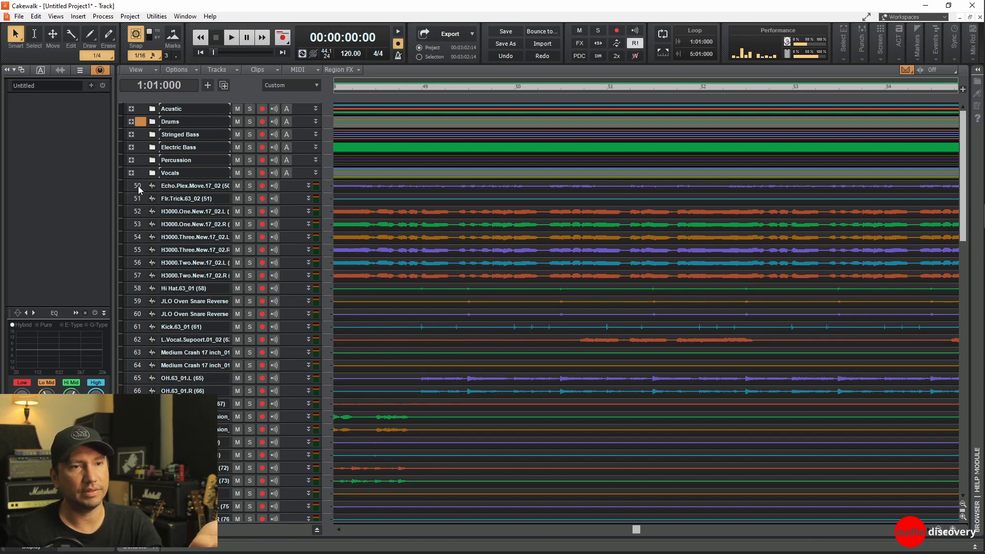
# Move the Echo.Plex.Move.17_02 track (50) into the Vocals folder.
pyautogui.rightClick(137, 186)
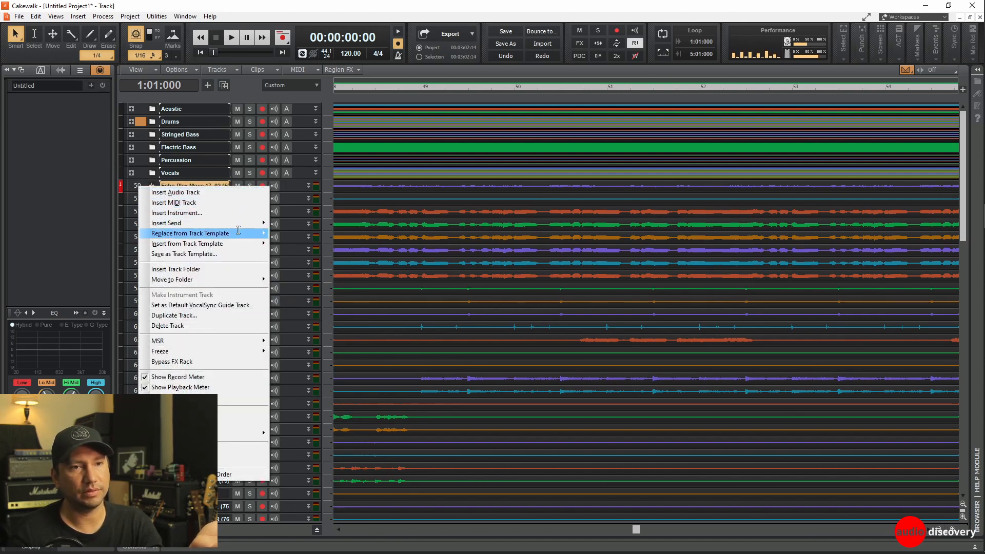
pyautogui.moveTo(248, 279)
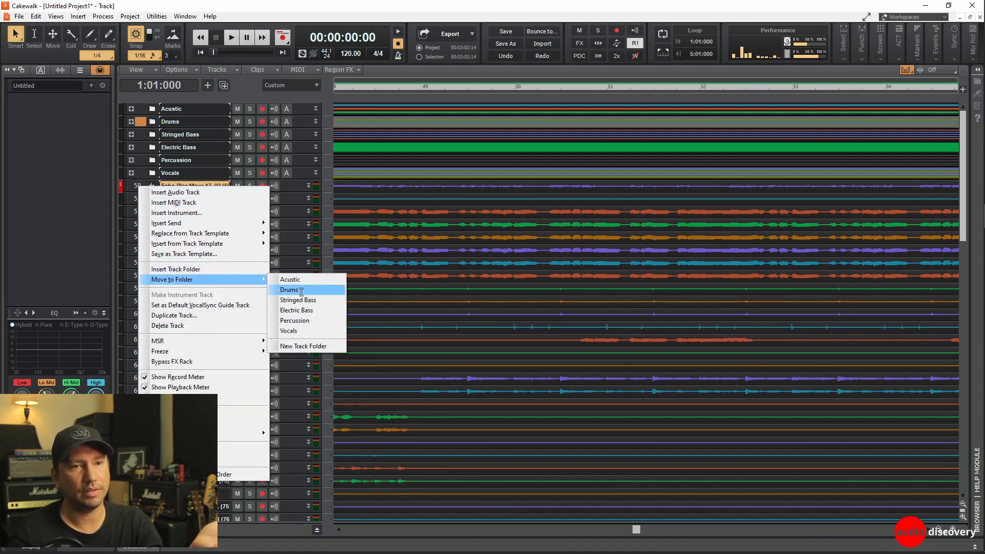
pyautogui.click(308, 328)
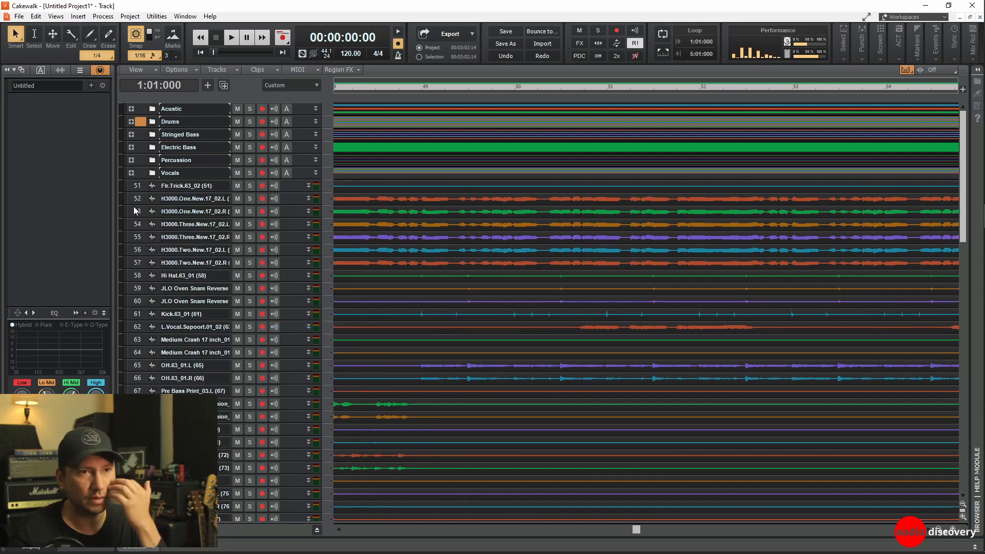
# Move the Flr.Trick.63_02 track (51) into the Drums folder.
pyautogui.click(137, 189)
pyautogui.rightClick(136, 190)
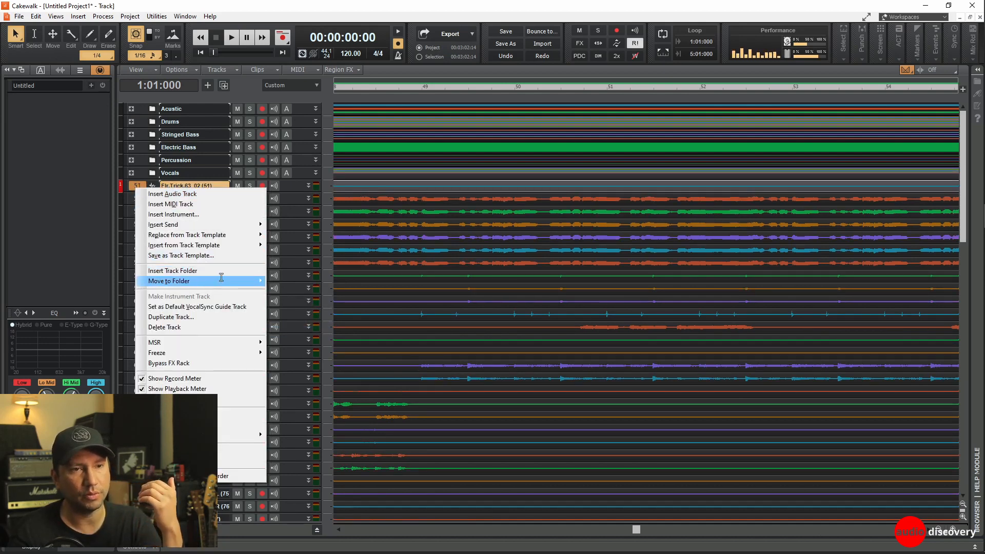
pyautogui.moveTo(226, 281)
pyautogui.click(302, 291)
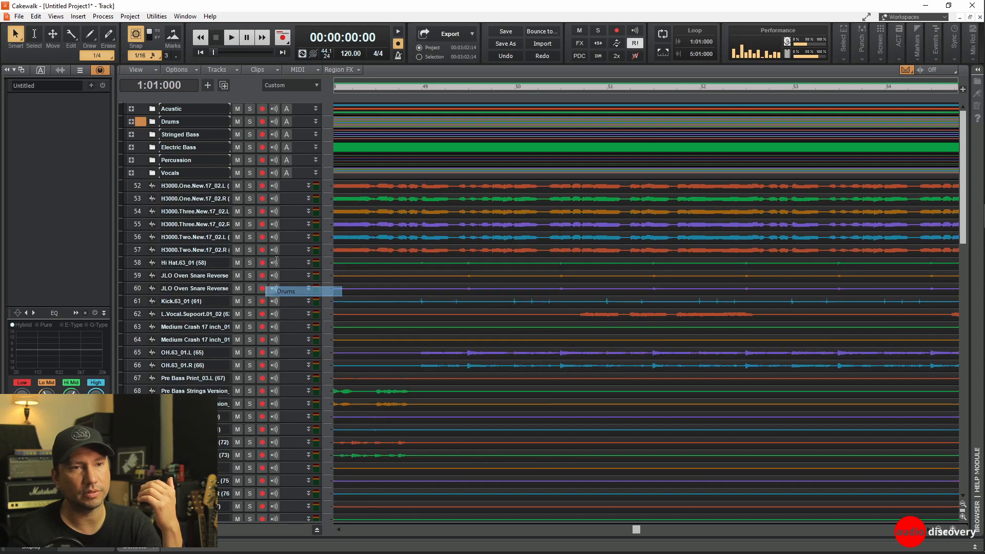
# Move the six H3000 tracks (52 to 57) into the Vocals folder.
pyautogui.moveTo(137, 185); pyautogui.dragTo(137, 244)
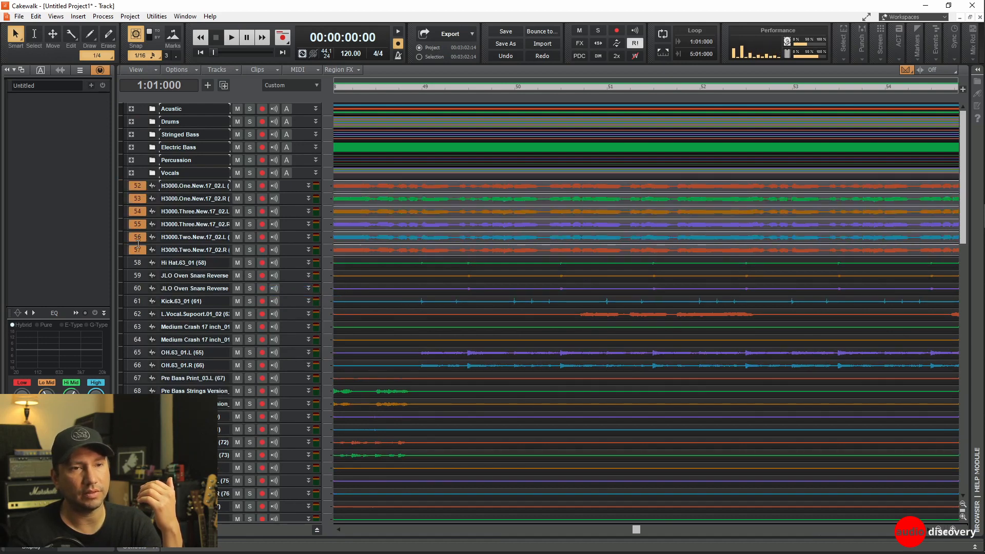
pyautogui.rightClick(137, 244)
pyautogui.moveTo(226, 338)
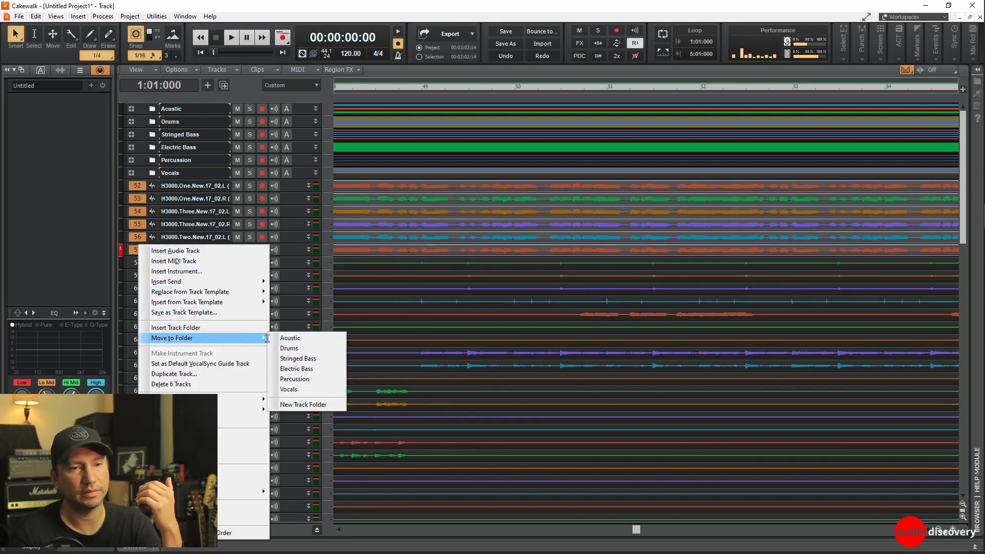
pyautogui.click(290, 388)
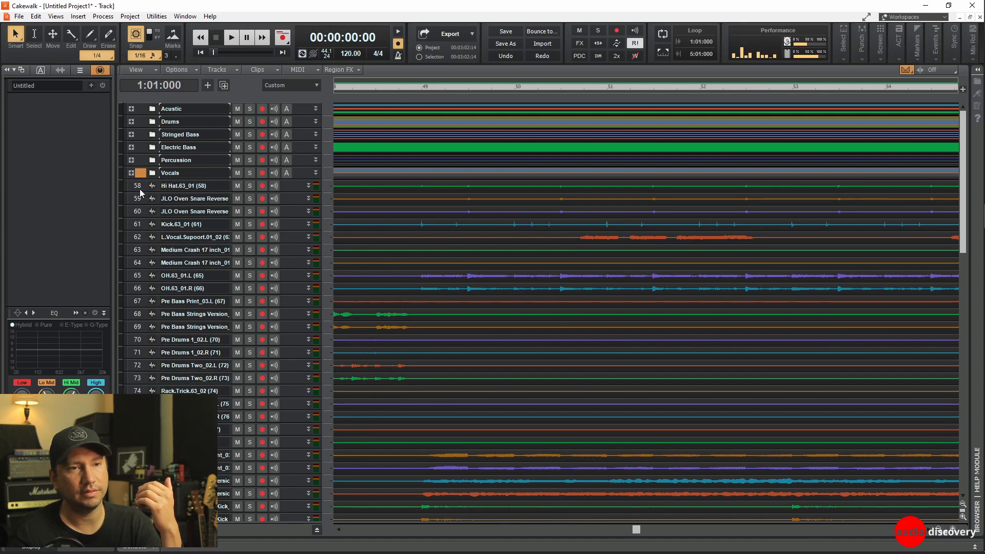
# Move the Hi Hat.63_01 track (58) into the Drums folder.
pyautogui.rightClick(137, 188)
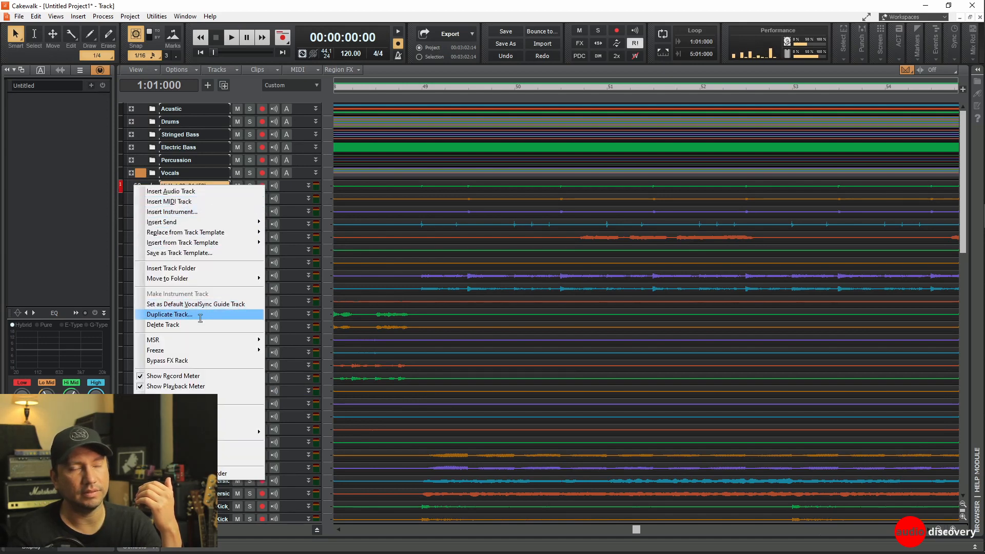
pyautogui.click(234, 272)
pyautogui.rightClick(140, 184)
pyautogui.click(182, 257)
pyautogui.rightClick(142, 192)
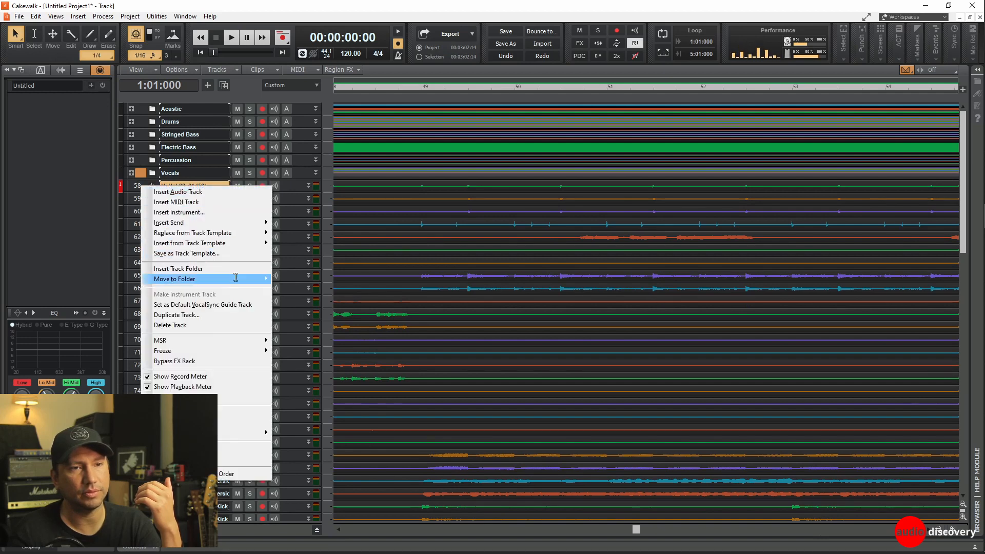
pyautogui.click(283, 288)
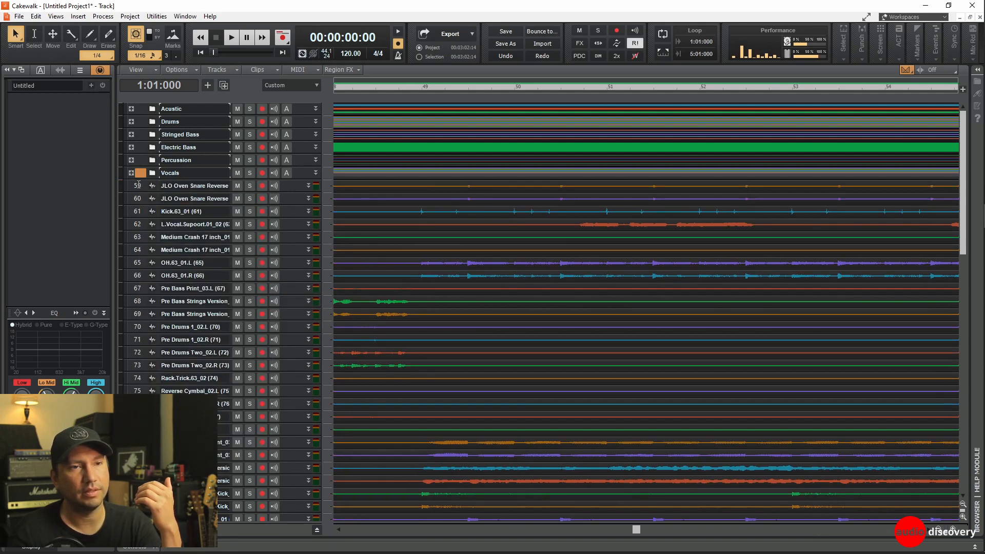
# Move the two JLO Oven Snare Reverse tracks (59 and 60) into the Percussion folder.
pyautogui.moveTo(137, 188); pyautogui.dragTo(139, 199)
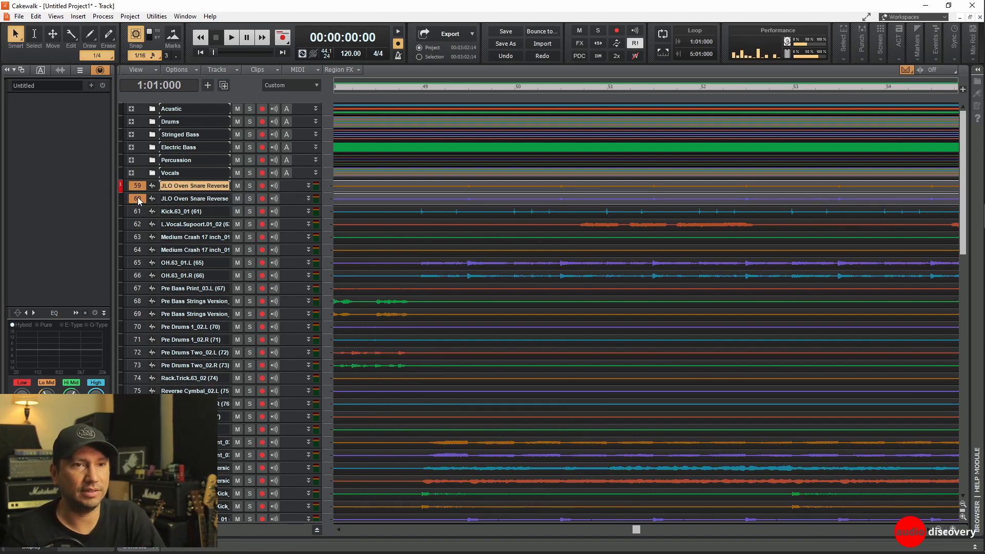
pyautogui.rightClick(138, 201)
pyautogui.moveTo(228, 291)
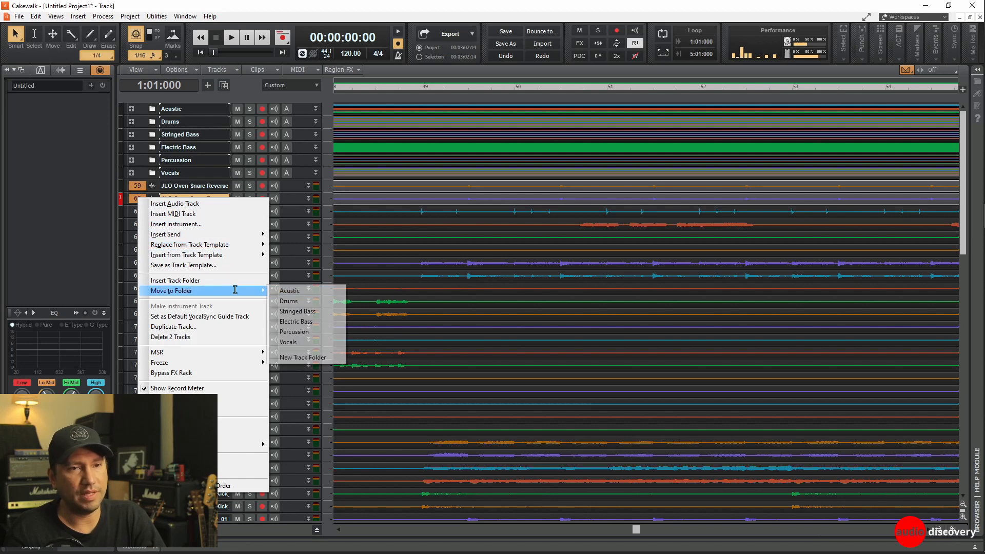
pyautogui.click(294, 331)
# Move the Kick.63_01 track (61) into the Drums folder.
pyautogui.rightClick(135, 189)
pyautogui.moveTo(257, 279)
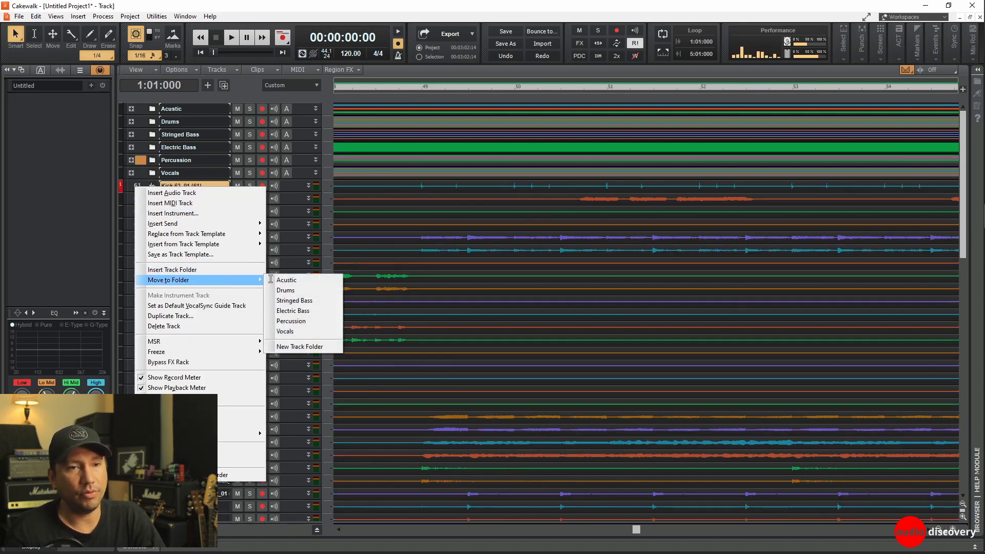
pyautogui.click(287, 291)
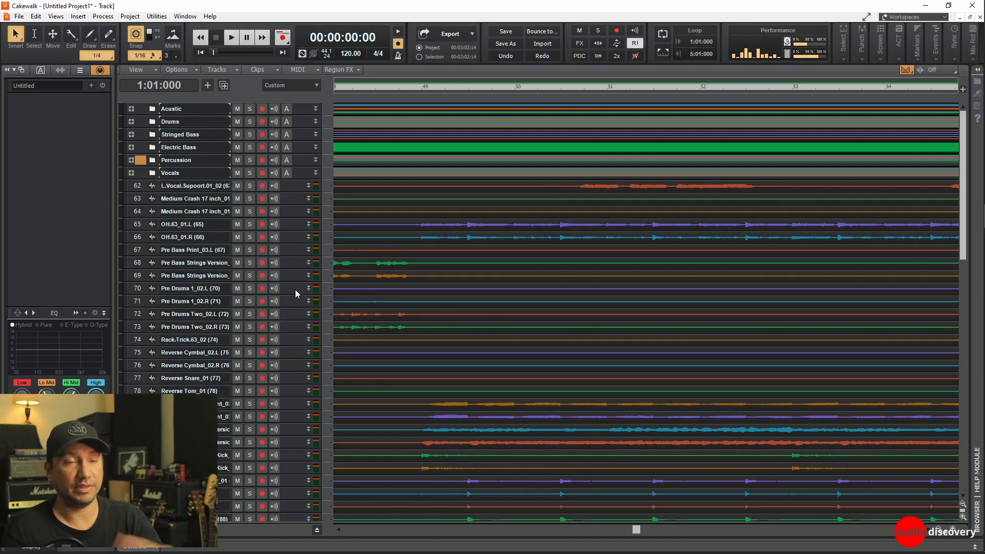
# Move the L.Vocal.Supoort.01_02 track (62) into the Vocals folder.
pyautogui.rightClick(135, 185)
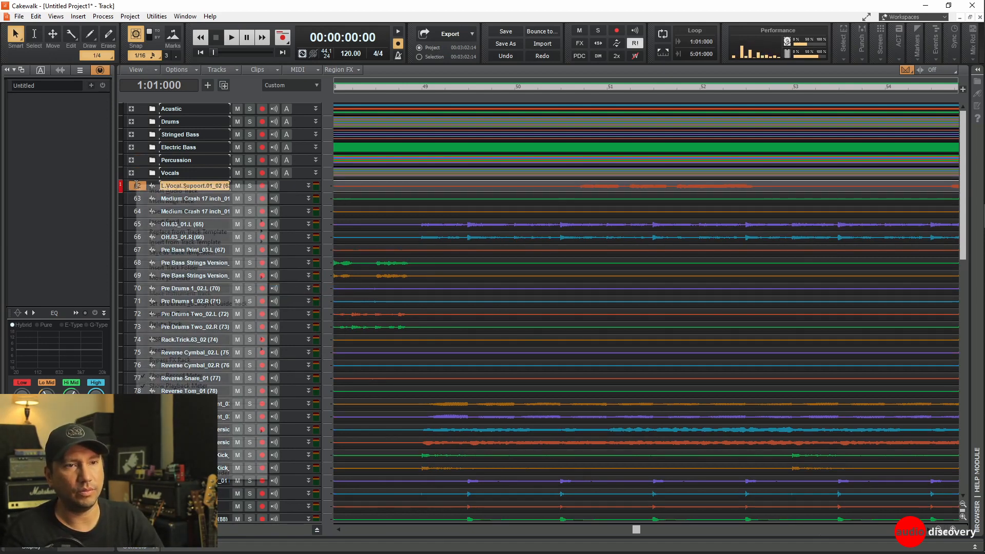
pyautogui.moveTo(213, 277)
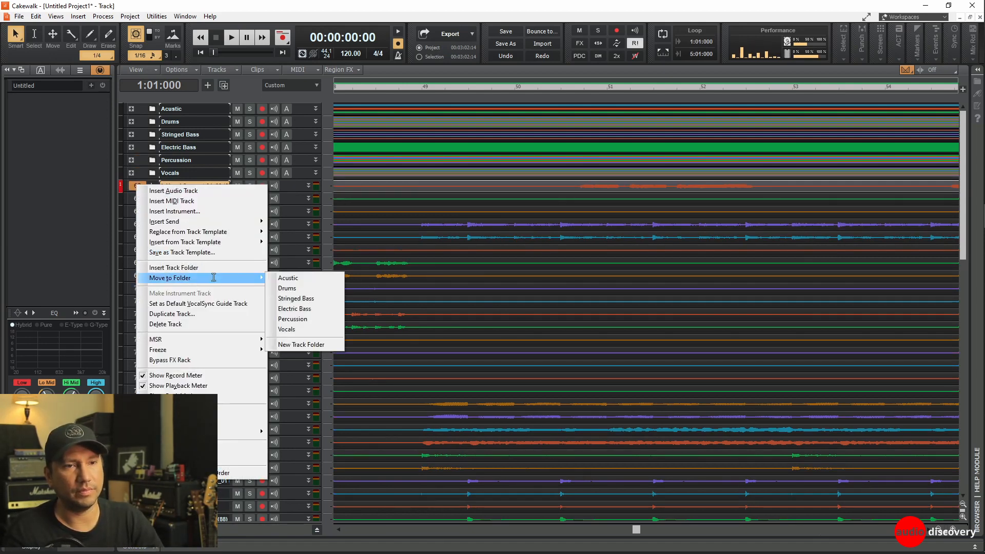
pyautogui.click(288, 328)
# Move the two Medium Crash 17 inch tracks and the two OH.63_01 tracks (63 to 66) into the Drums folder.
pyautogui.click(135, 185)
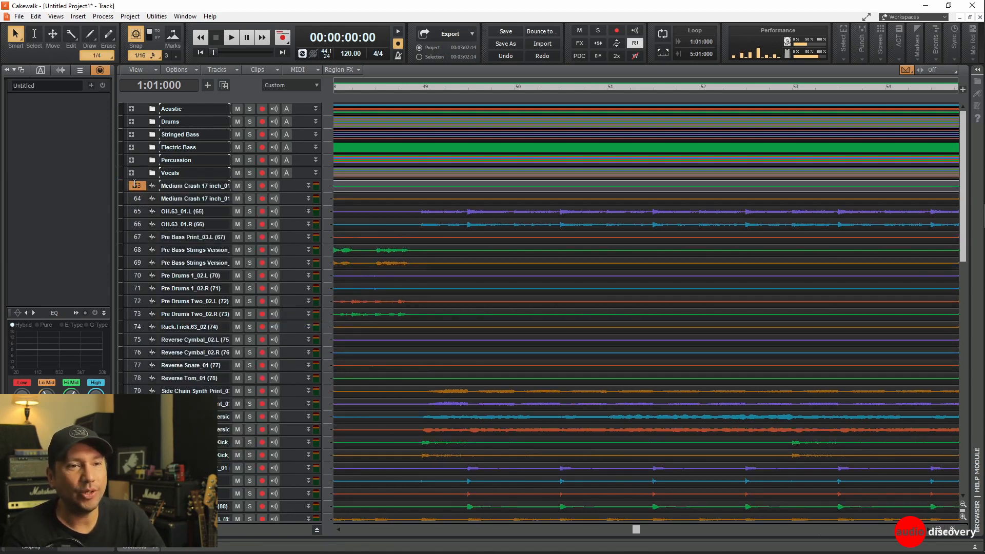
pyautogui.keyDown('shift'); pyautogui.click(130, 210); pyautogui.keyUp('shift')
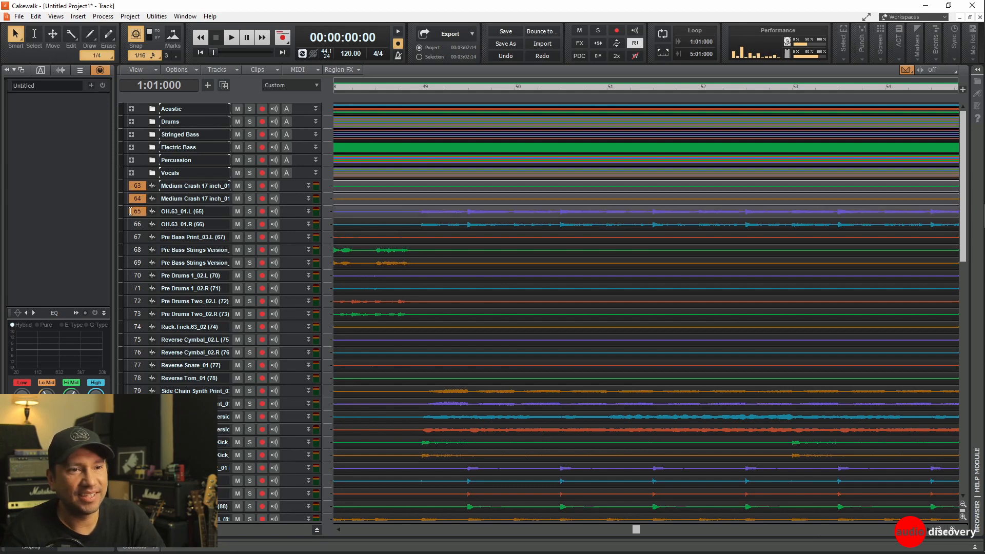
pyautogui.keyDown('shift'); pyautogui.click(135, 224); pyautogui.keyUp('shift')
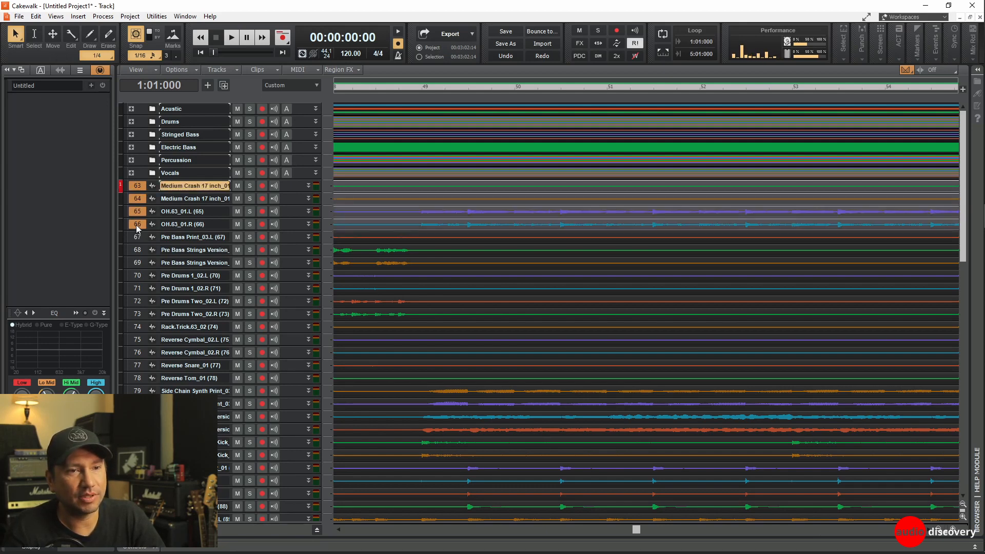
pyautogui.rightClick(135, 226)
pyautogui.moveTo(251, 314)
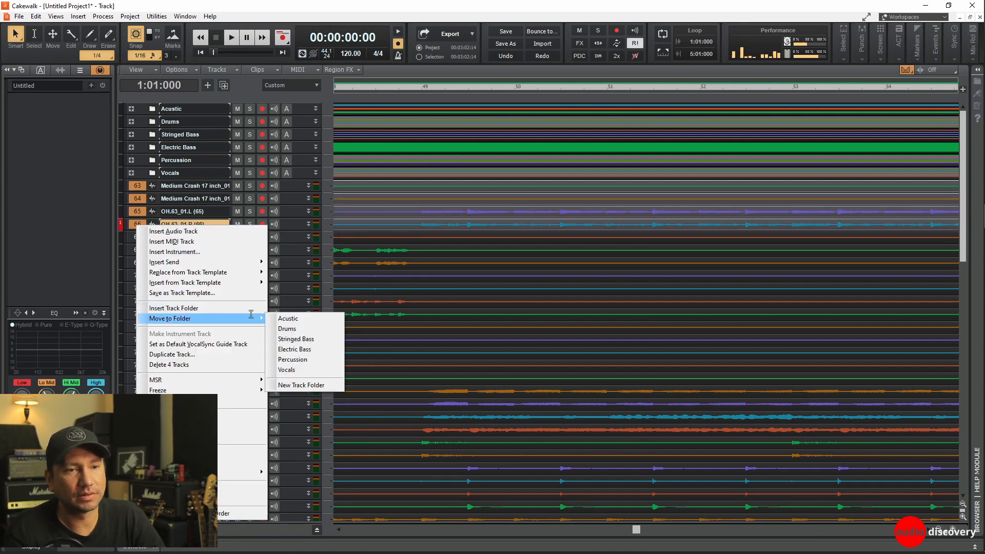
pyautogui.click(290, 328)
# Move the Pre Bass Print and Pre Bass Strings Version tracks (67 to 69) into the Stringed Bass folder.
pyautogui.moveTo(138, 188); pyautogui.dragTo(139, 208)
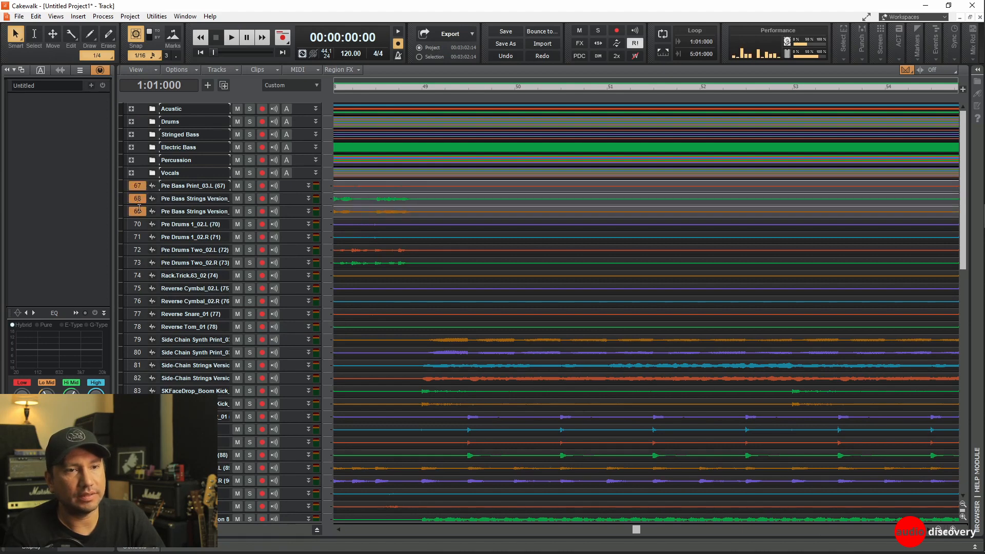
pyautogui.rightClick(141, 210)
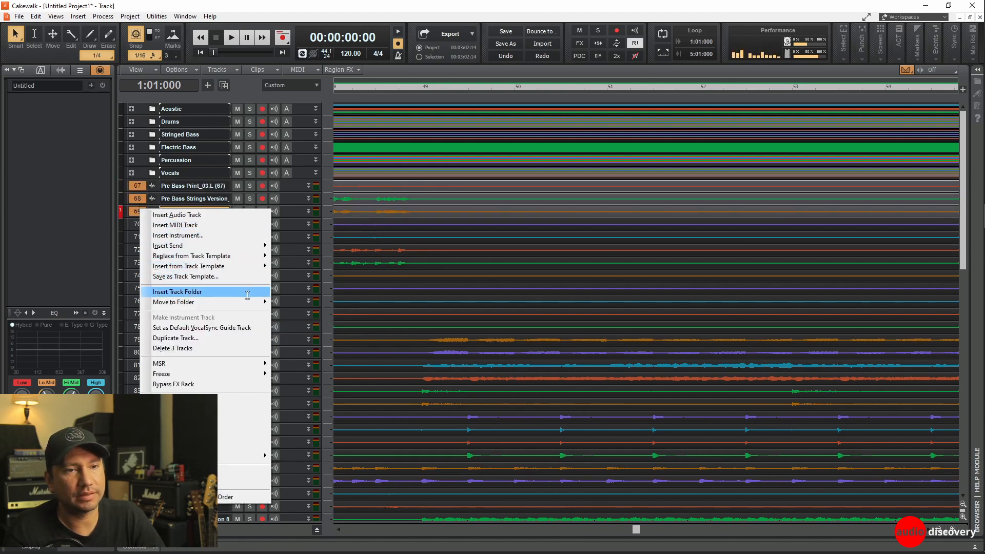
pyautogui.moveTo(247, 299)
pyautogui.click(299, 322)
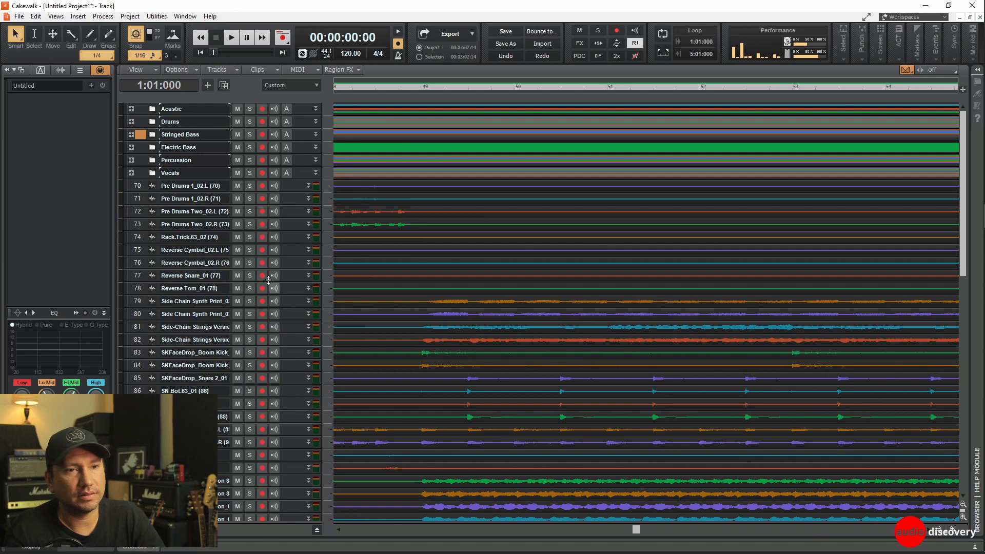
# Move the four Pre Drums tracks and the Rack.Trick.63_02 track (70 to 74) into the Drums folder.
pyautogui.moveTo(138, 185); pyautogui.dragTo(133, 233)
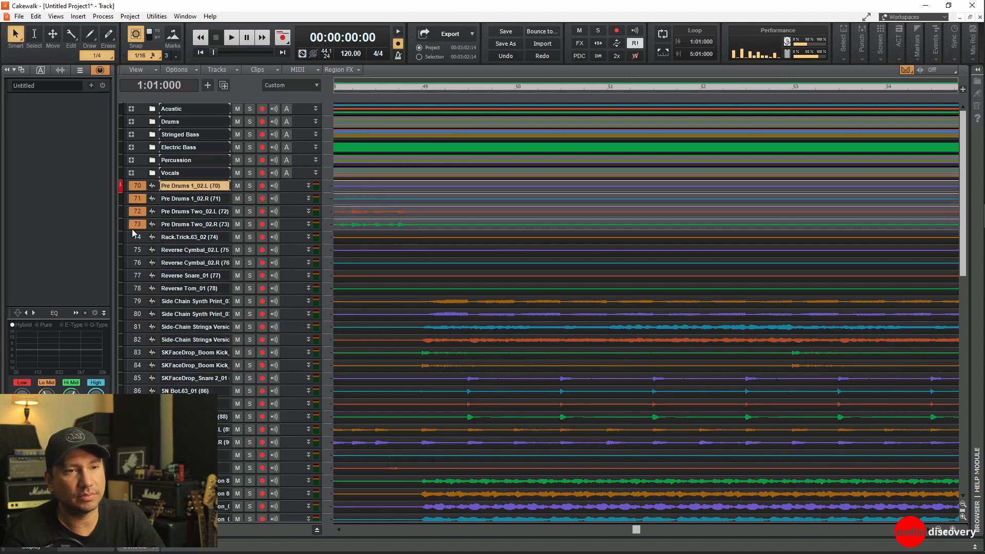
pyautogui.moveTo(137, 186); pyautogui.dragTo(138, 237)
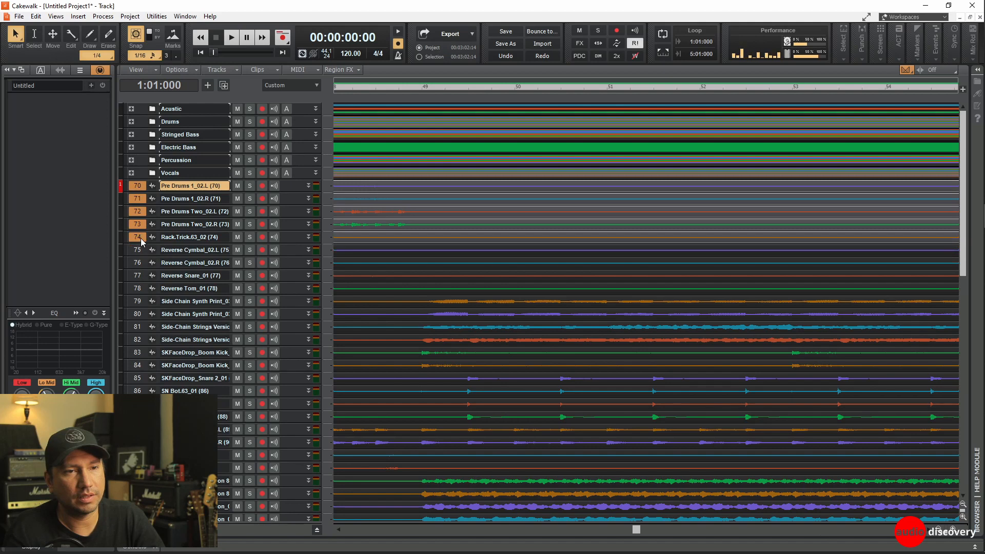
pyautogui.rightClick(139, 237)
pyautogui.moveTo(249, 331)
pyautogui.click(291, 342)
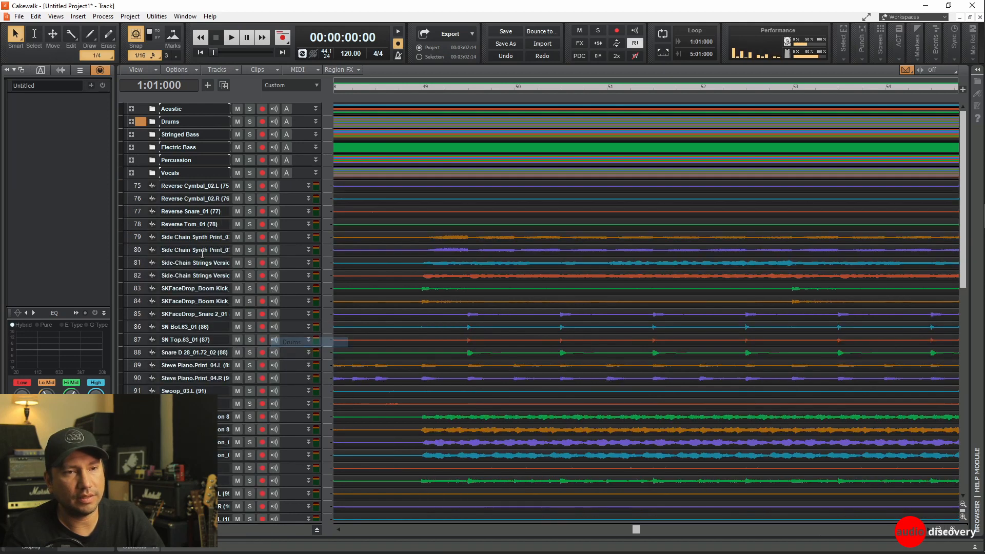
# Move the Reverse Cymbal, Reverse Snare and Reverse Tom tracks (75 to 78) into the Percussion folder.
pyautogui.moveTo(140, 188); pyautogui.dragTo(142, 220)
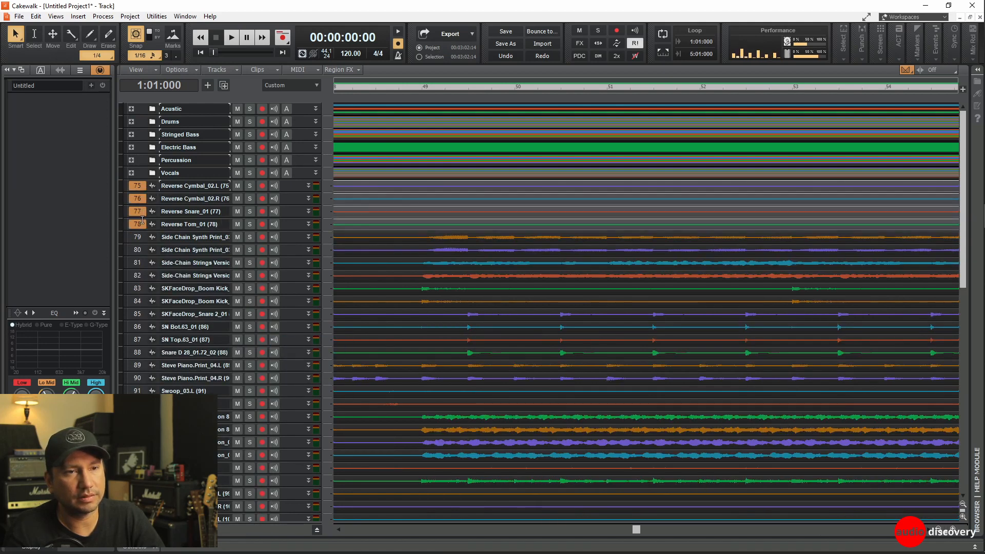
pyautogui.rightClick(142, 220)
pyautogui.moveTo(231, 313)
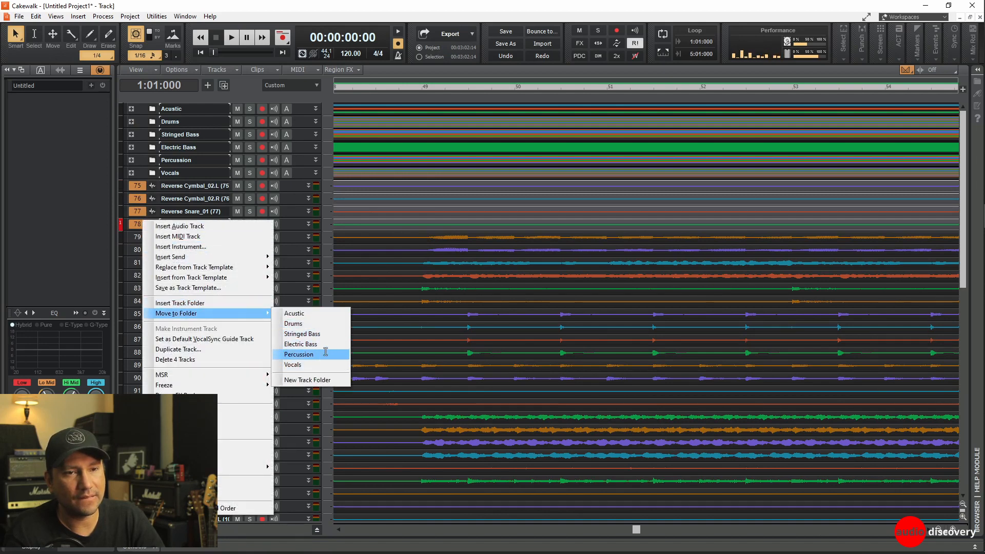
pyautogui.click(300, 354)
# Move the Side Chain Synth Print and Side-Chain Strings Version tracks (79 to 82) into a new track folder.
pyautogui.moveTo(141, 190); pyautogui.dragTo(137, 224)
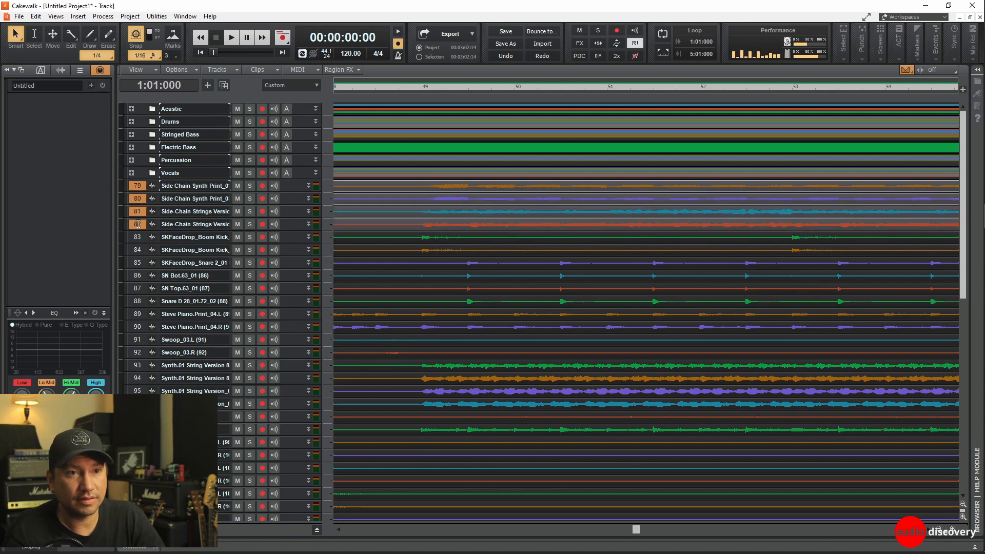
pyautogui.rightClick(139, 213)
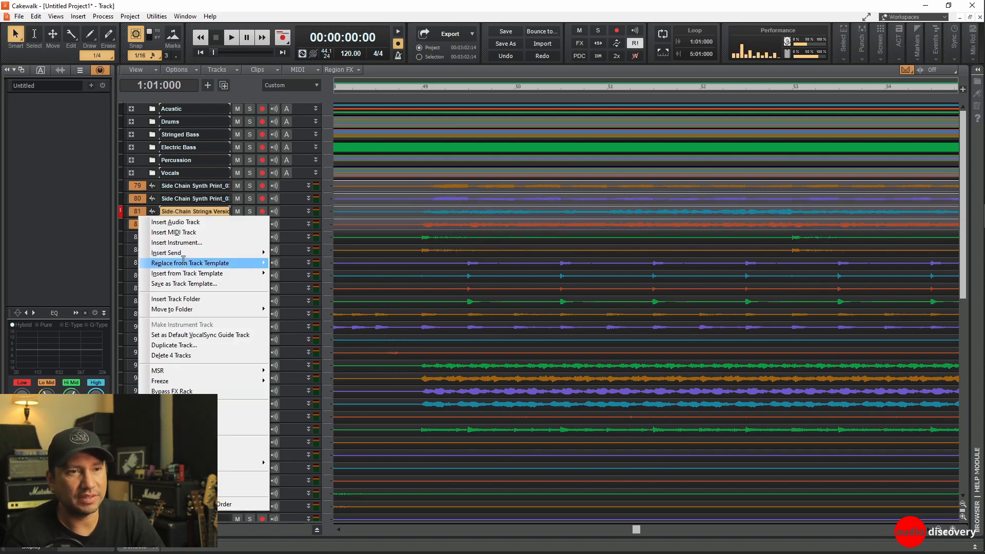
pyautogui.moveTo(249, 308)
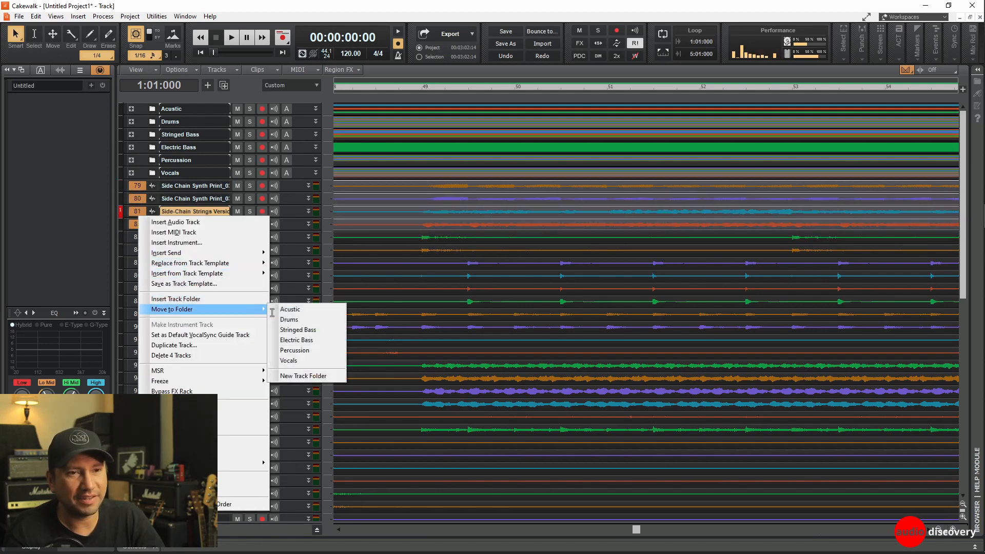
pyautogui.click(314, 375)
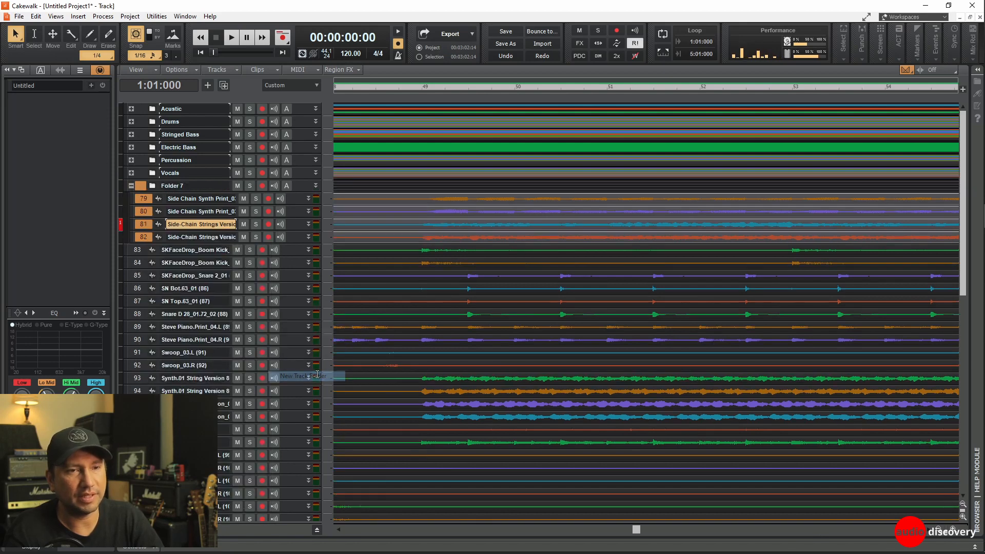
# Rename the new folder holding the side-chain tracks as Synth and collapse it.
pyautogui.doubleClick(198, 186)
pyautogui.write('Synth')
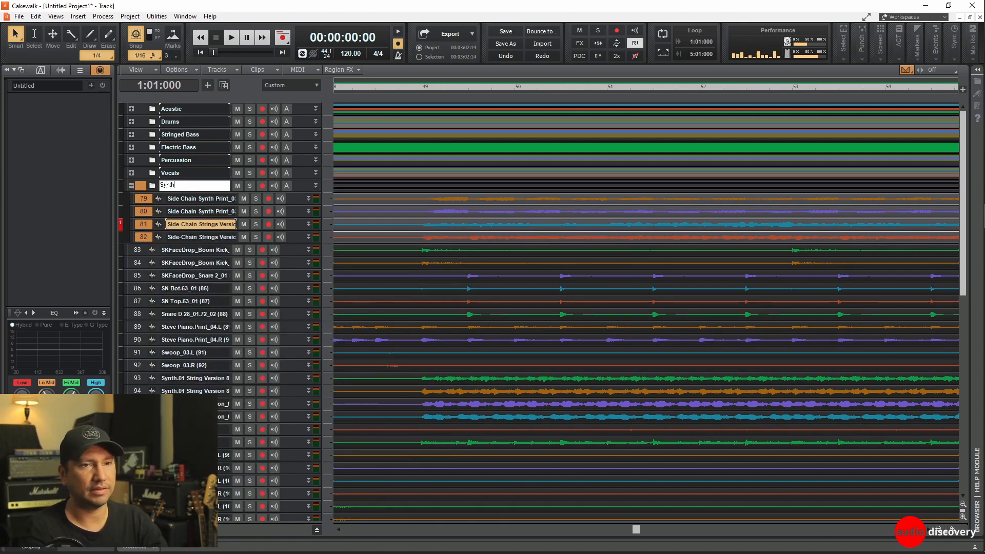
pyautogui.press('Return')
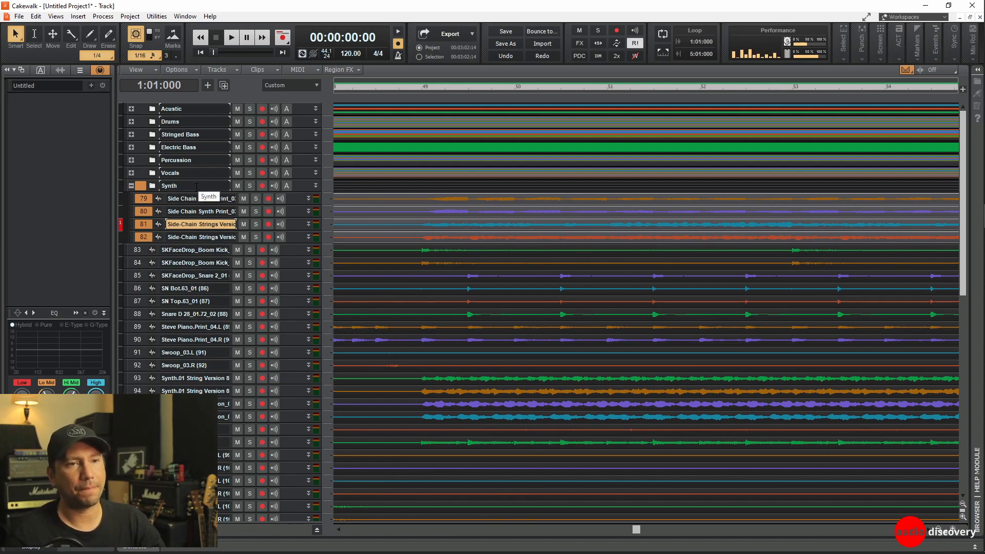
pyautogui.click(132, 186)
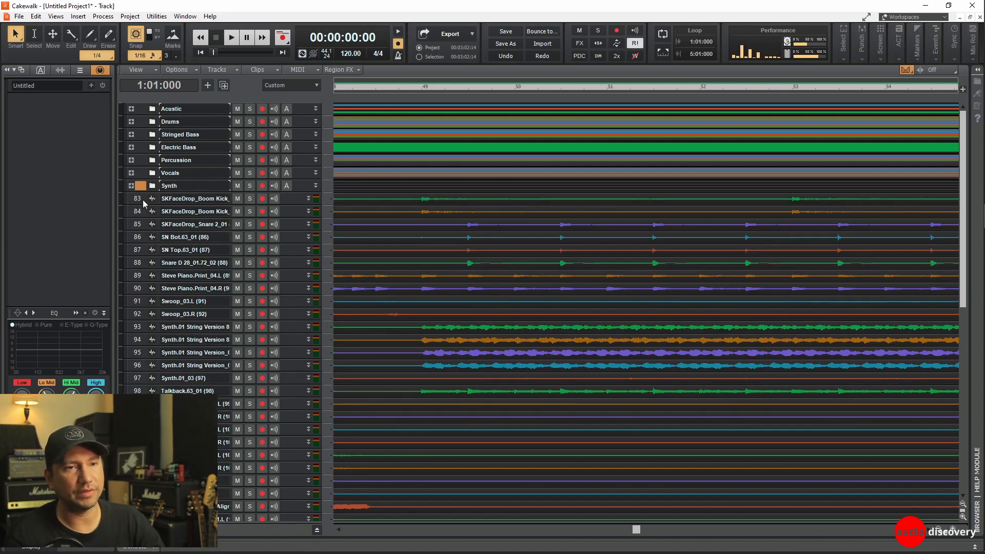
# Move the SKFaceDrop Boom Kick and Snare 2 tracks (83 to 85) into the Percussion folder.
pyautogui.moveTo(140, 198); pyautogui.dragTo(137, 224)
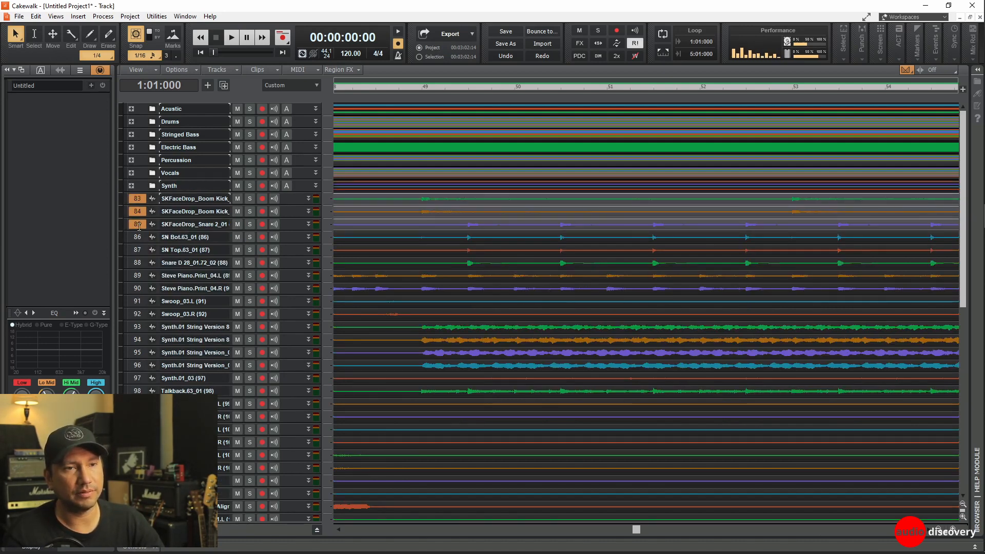
pyautogui.rightClick(136, 226)
pyautogui.moveTo(190, 320)
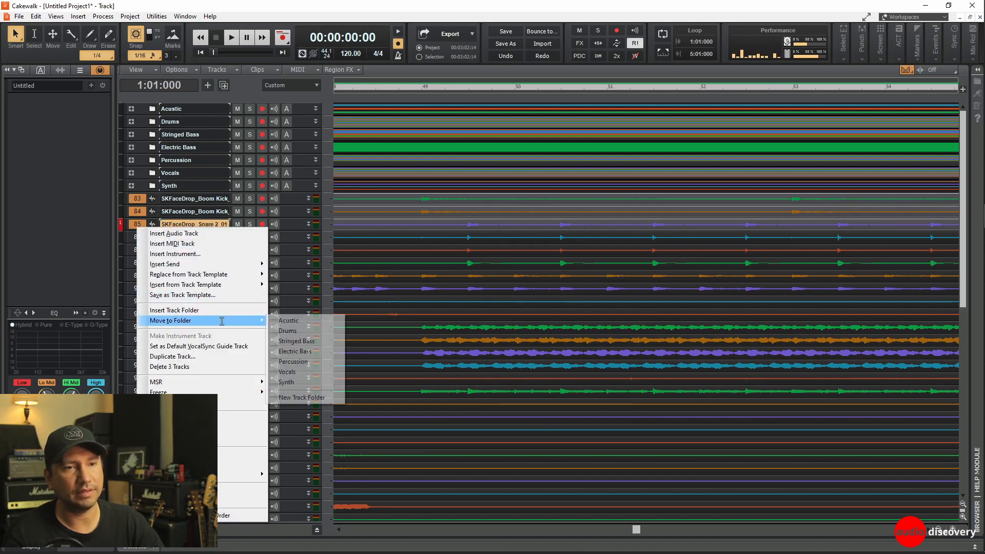
pyautogui.click(295, 361)
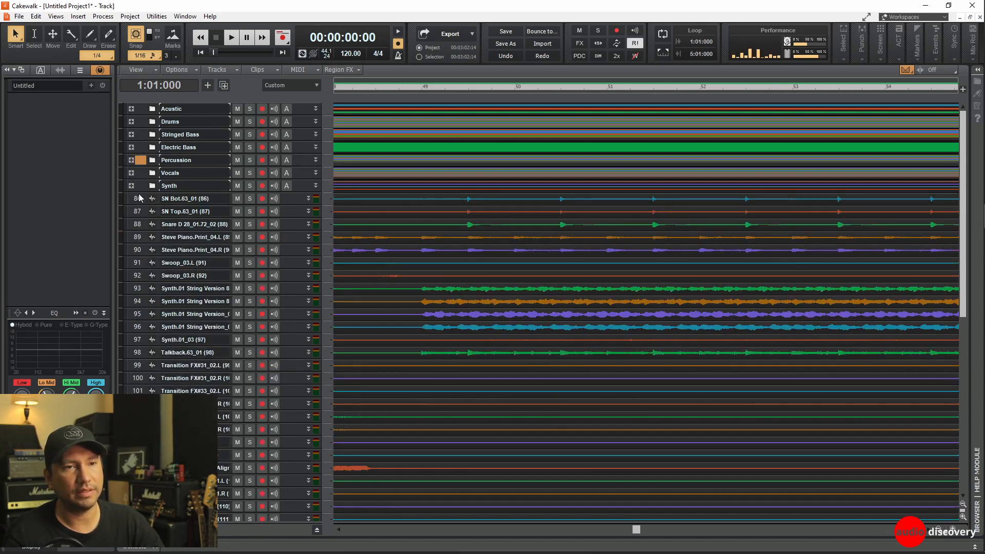
# Move the SN Bot, SN Top and Snare D 28 tracks (86 to 88) into the Drums folder and check its contents.
pyautogui.moveTo(137, 198); pyautogui.dragTo(142, 224)
pyautogui.rightClick(140, 222)
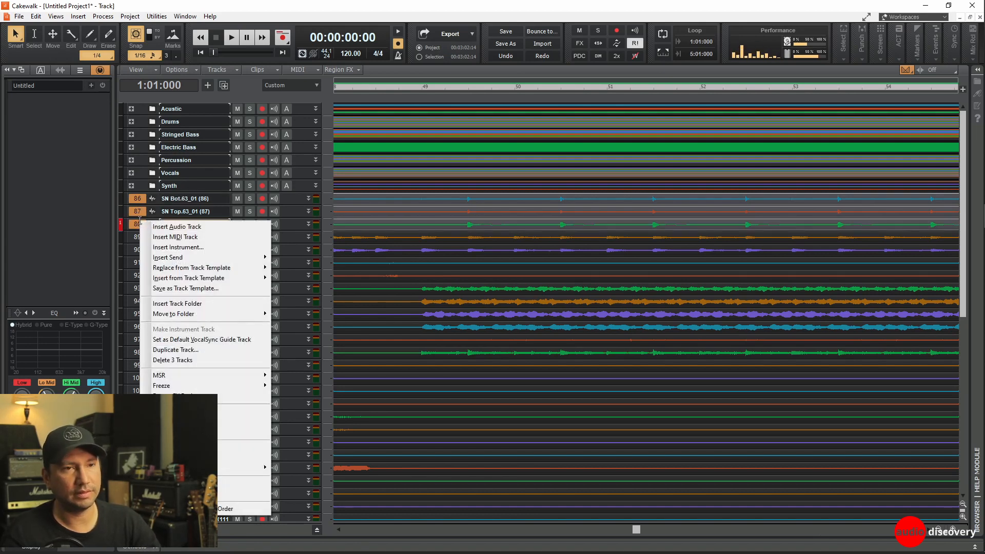
pyautogui.moveTo(247, 315)
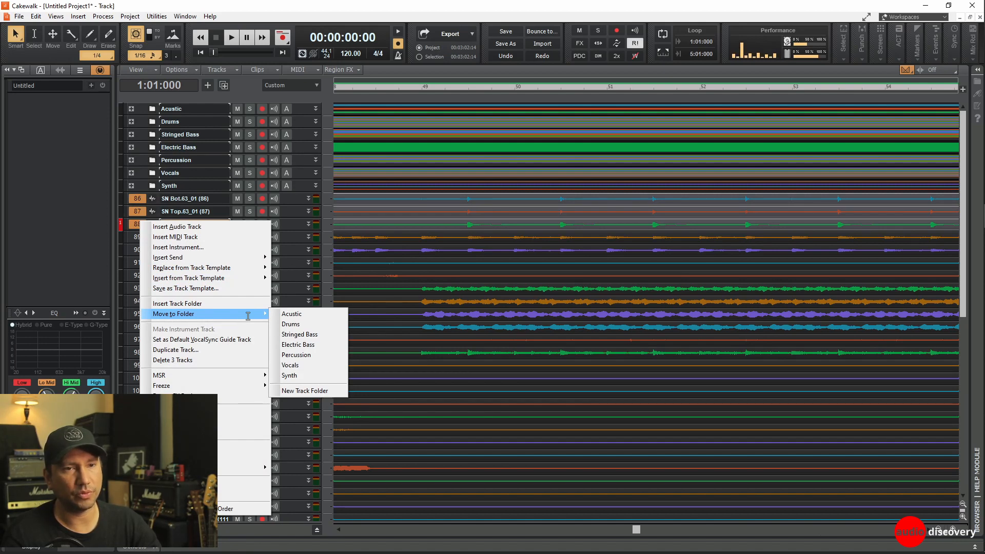
pyautogui.click(290, 324)
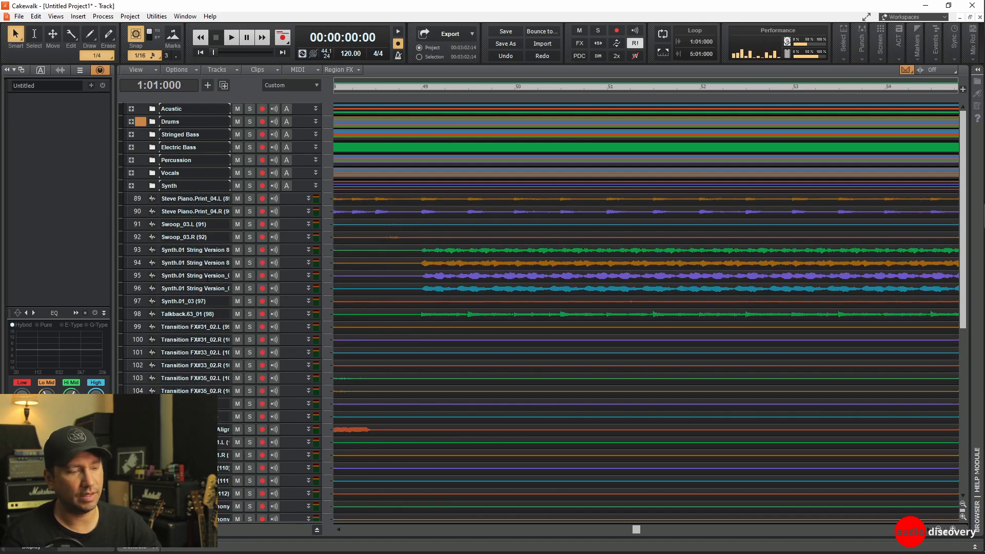
pyautogui.click(131, 122)
pyautogui.click(131, 122)
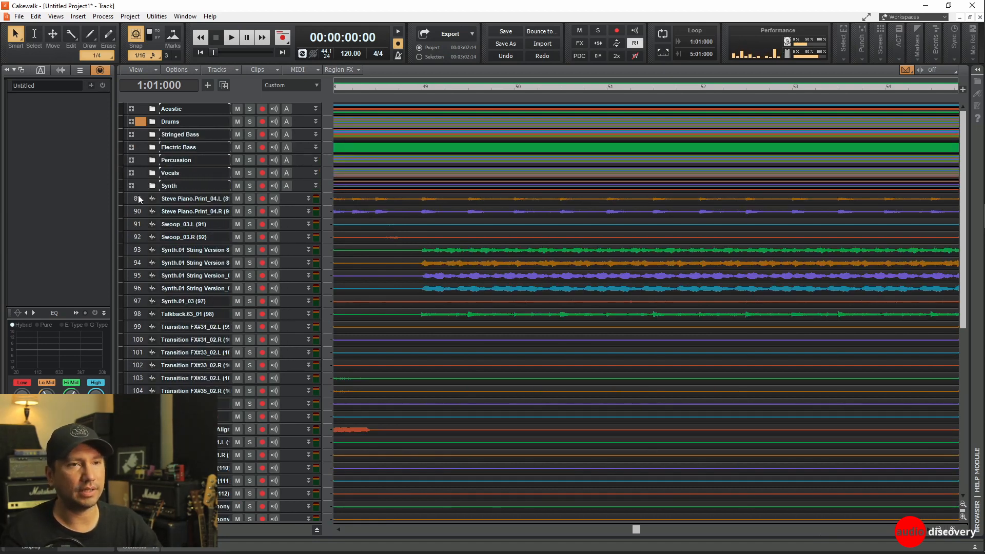
# Move the two Piano.Print_04 tracks (89 and 90) into a new track folder and collapse it.
pyautogui.moveTo(137, 198); pyautogui.dragTo(138, 213)
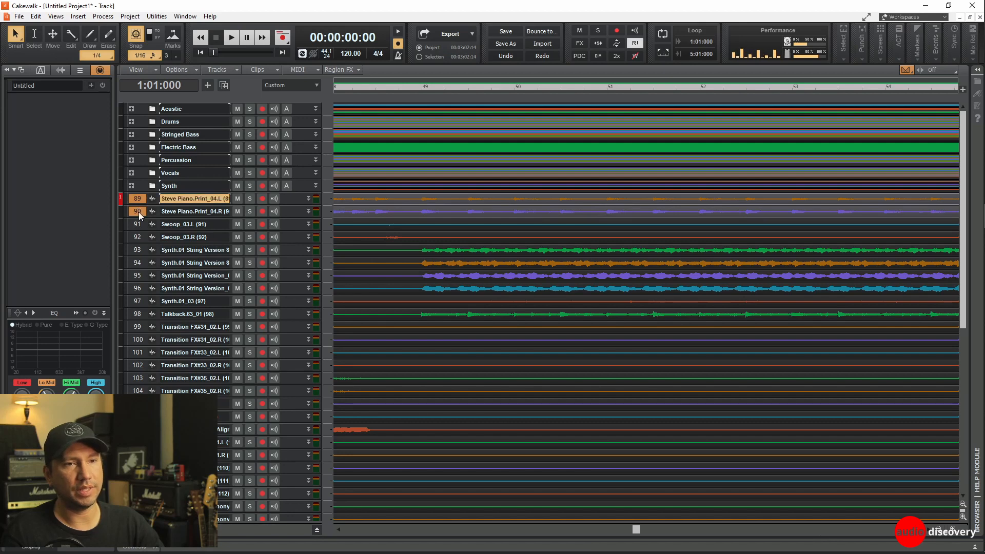
pyautogui.rightClick(139, 212)
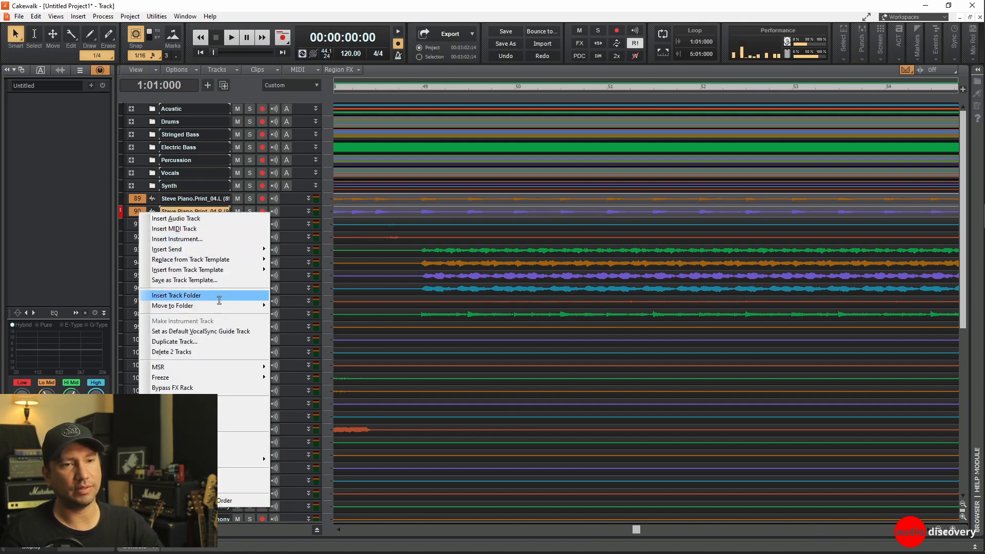
pyautogui.moveTo(230, 306)
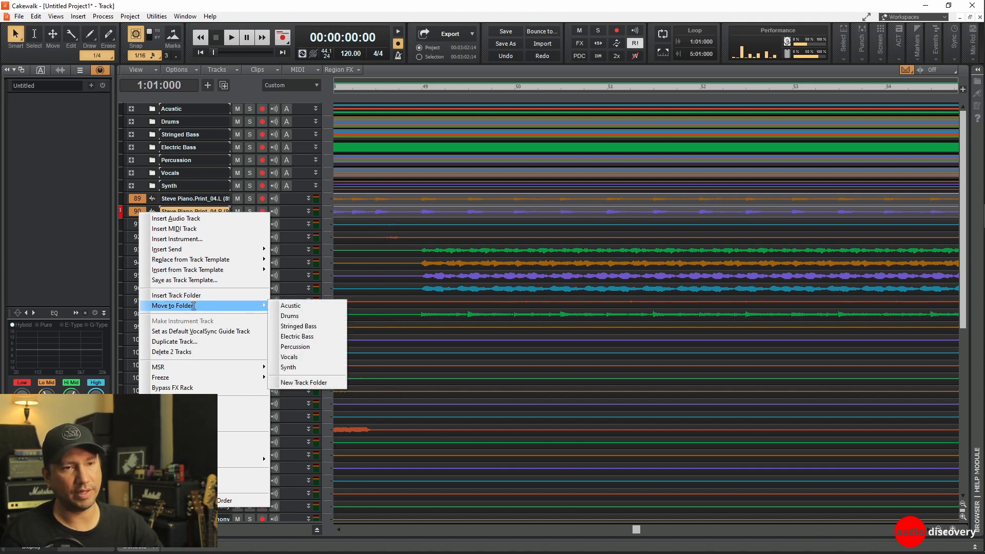
pyautogui.click(303, 383)
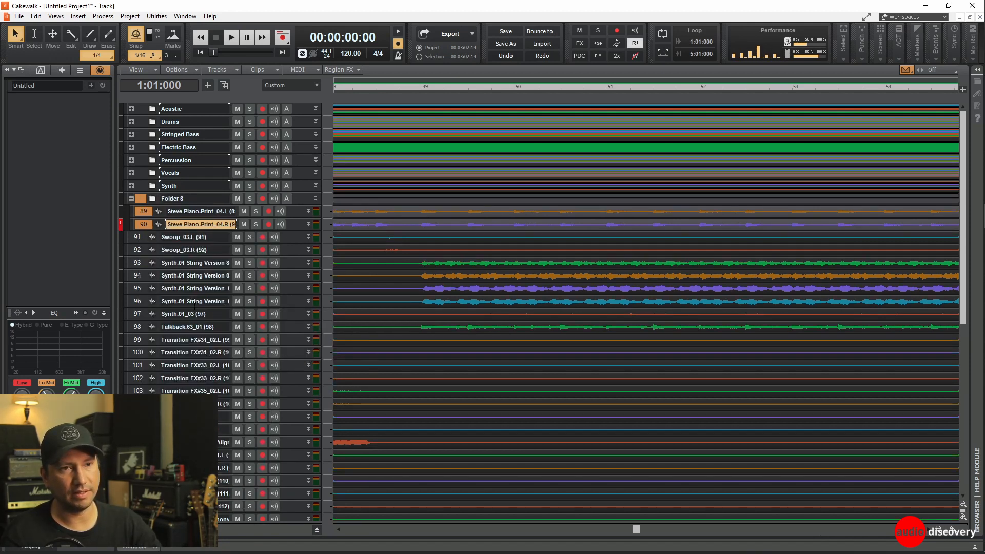
pyautogui.click(131, 199)
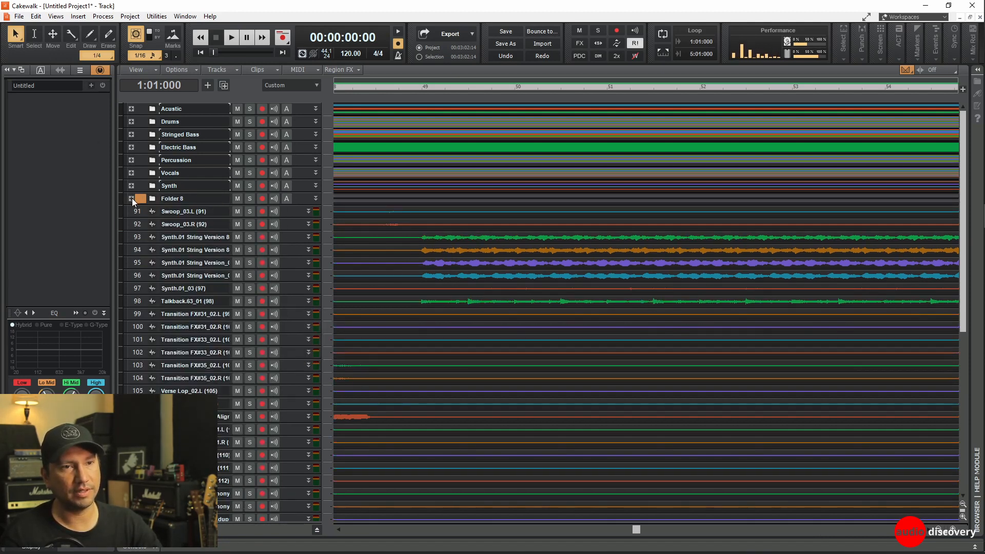
# Move the left and right Swoop_03 tracks (91 and 92) into the Percussion folder.
pyautogui.click(136, 212)
pyautogui.keyDown('shift'); pyautogui.click(138, 224); pyautogui.keyUp('shift')
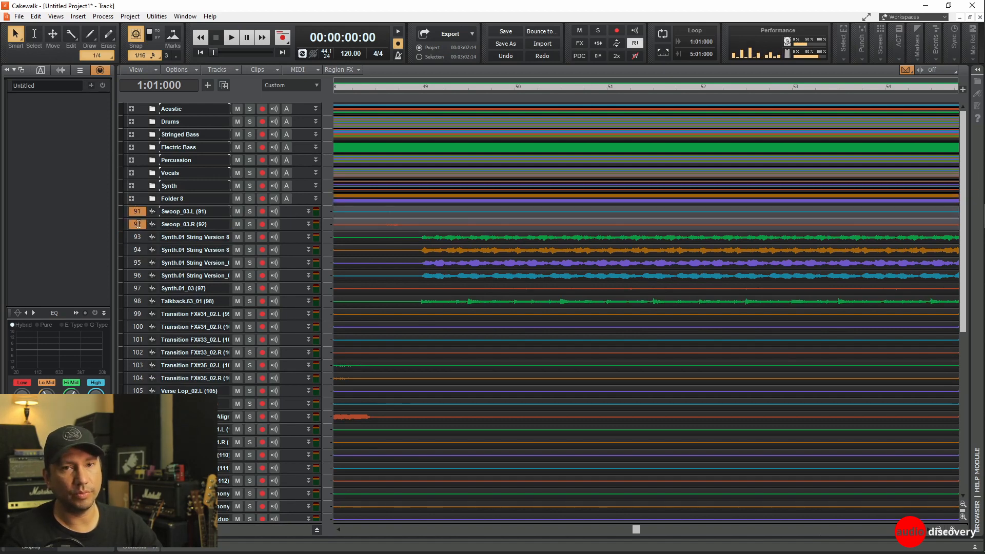
pyautogui.rightClick(138, 224)
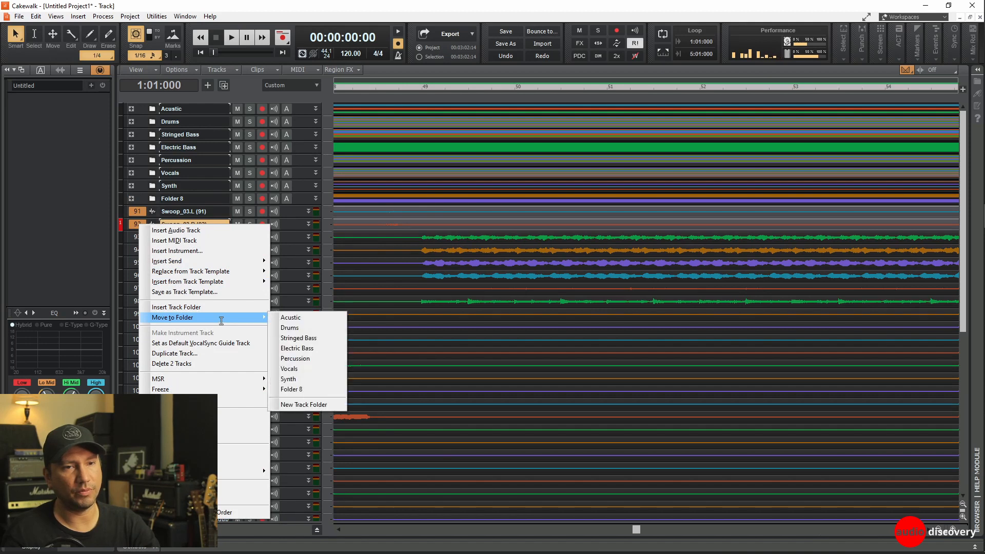
pyautogui.click(293, 359)
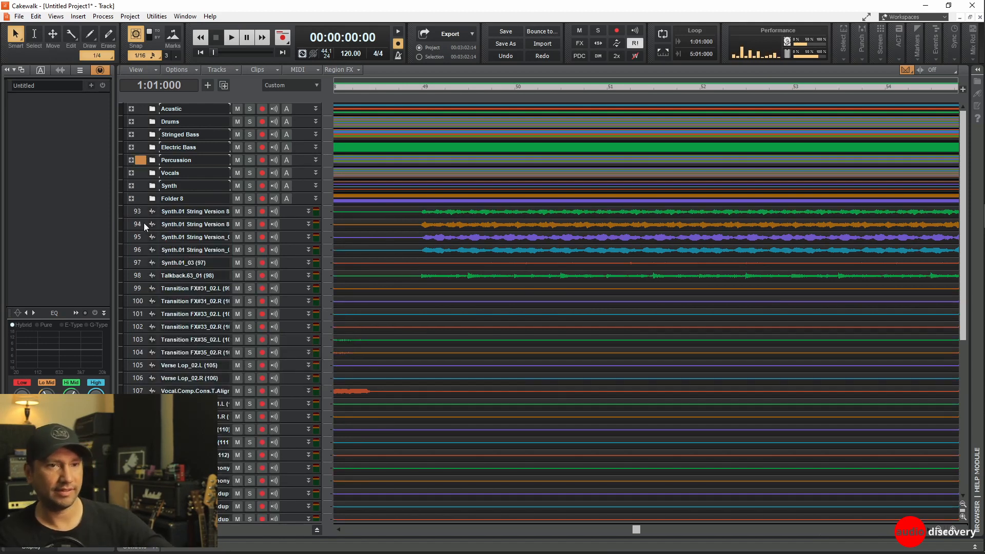
# Move the Synth.01 String Version tracks (93 to 96) and the Synth.01_03 track (97) into the Synth folder.
pyautogui.moveTo(137, 212); pyautogui.dragTo(135, 251)
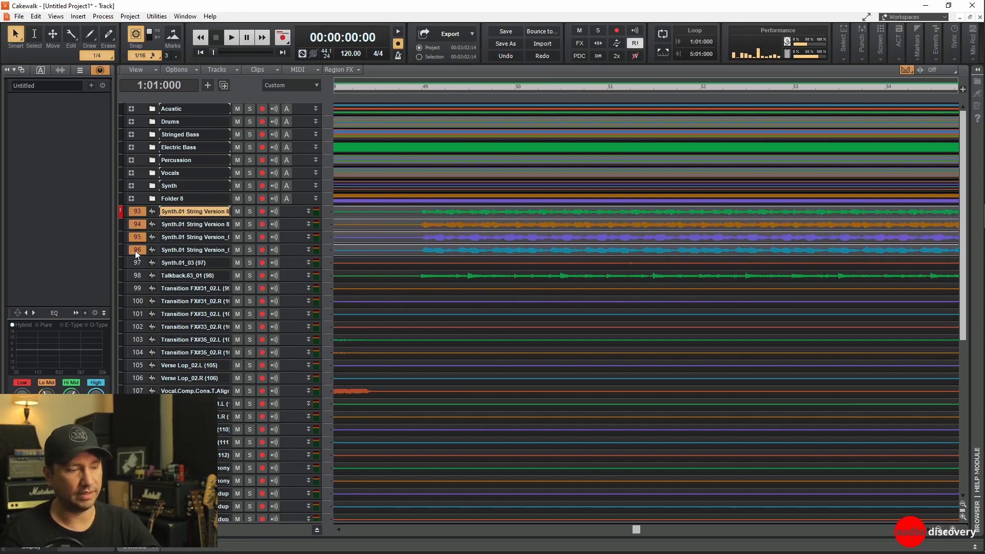
pyautogui.rightClick(135, 250)
pyautogui.moveTo(205, 344)
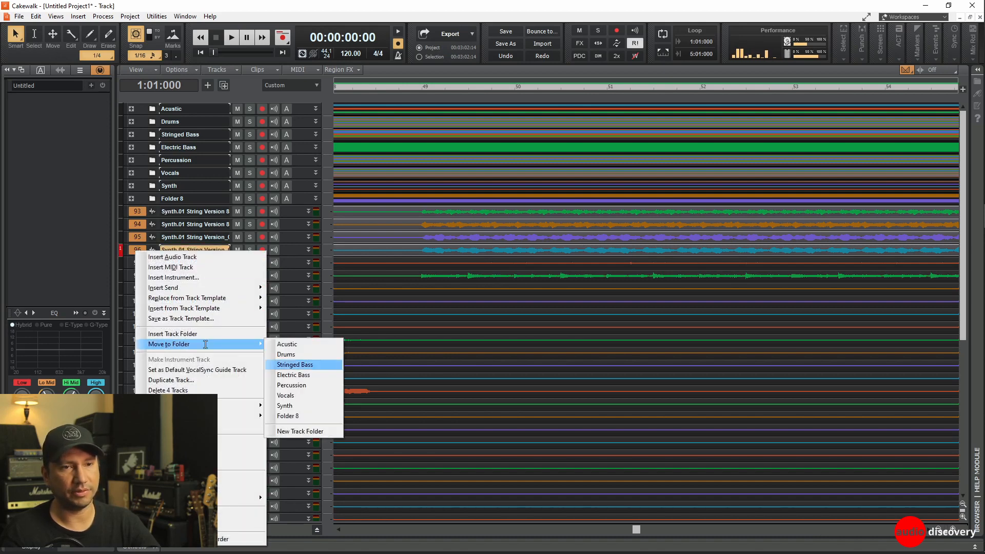
pyautogui.press('Return')
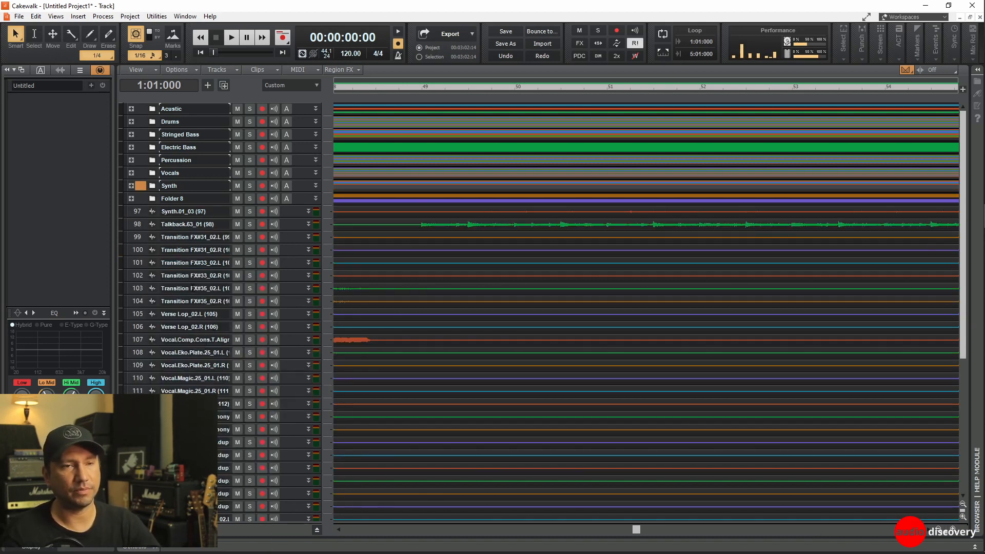
pyautogui.rightClick(142, 211)
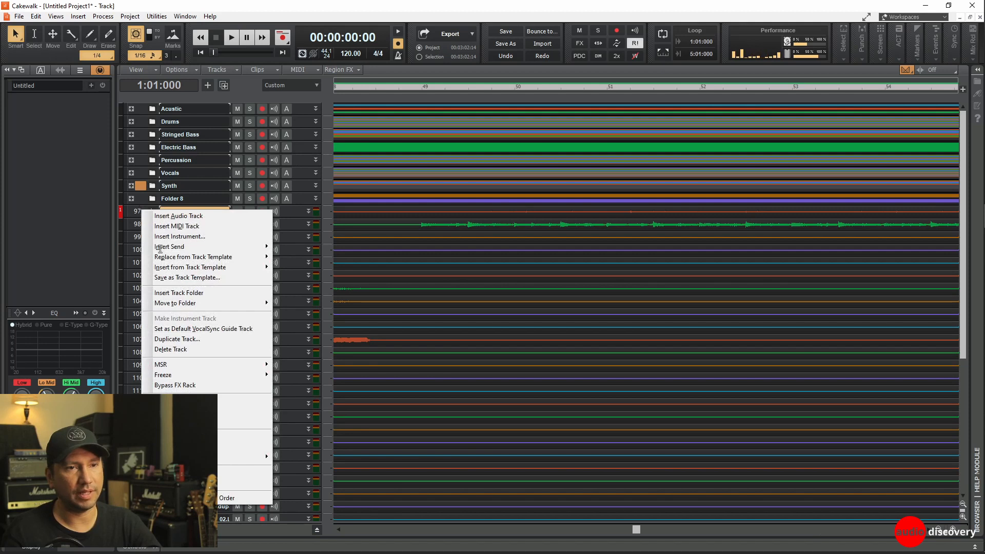
pyautogui.moveTo(220, 301)
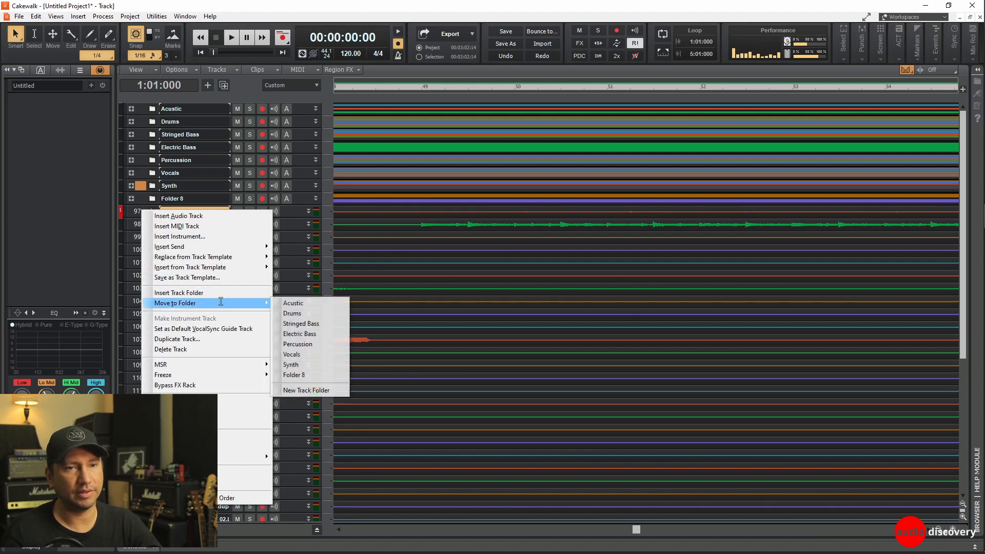
pyautogui.click(290, 364)
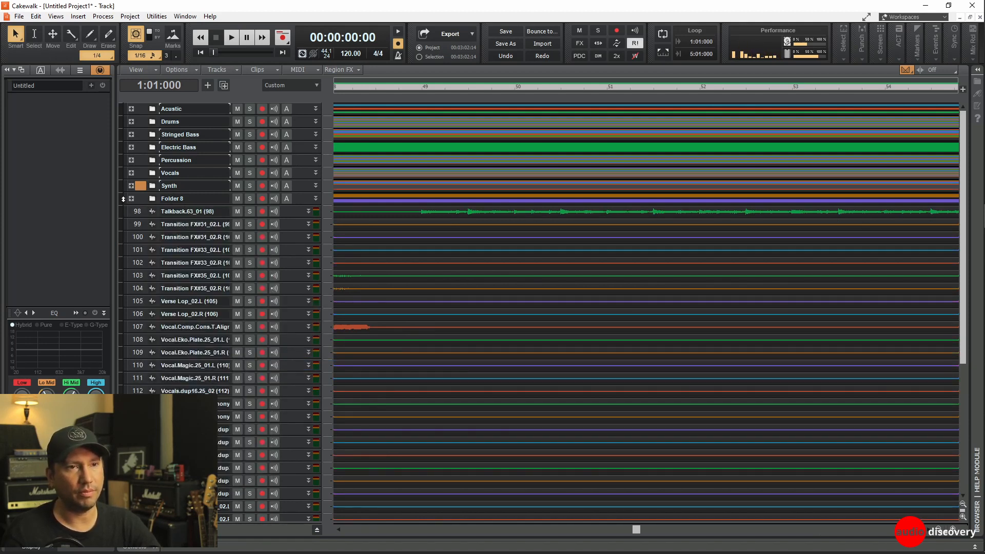
# Check the new folder holding the piano tracks and rename it as Piano.
pyautogui.click(130, 199)
pyautogui.click(130, 198)
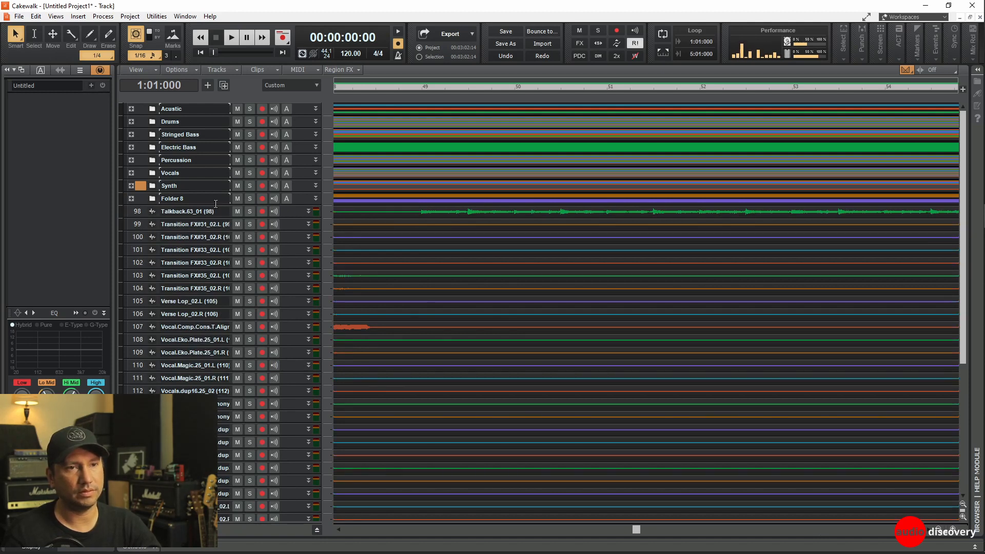
pyautogui.doubleClick(195, 198)
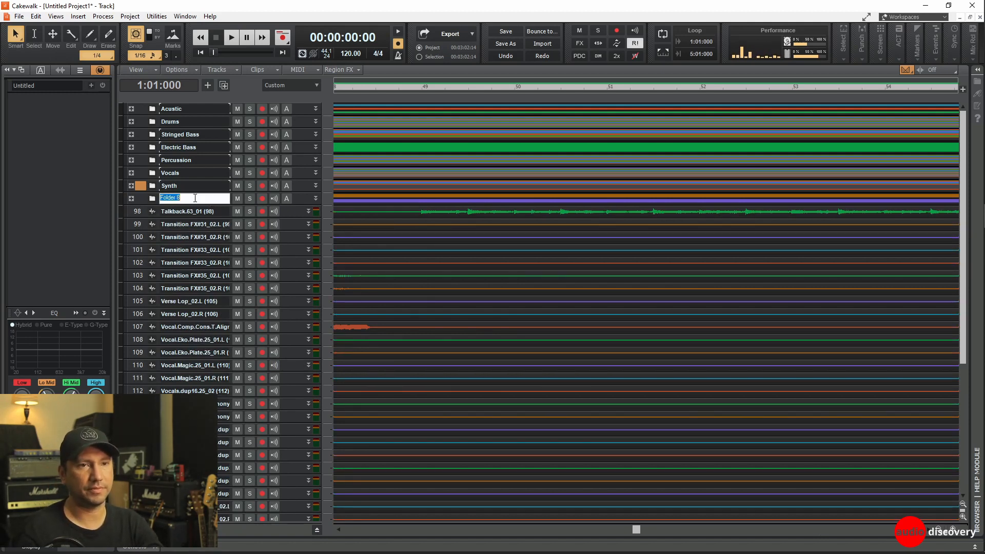
pyautogui.write('Piano')
pyautogui.press('Return')
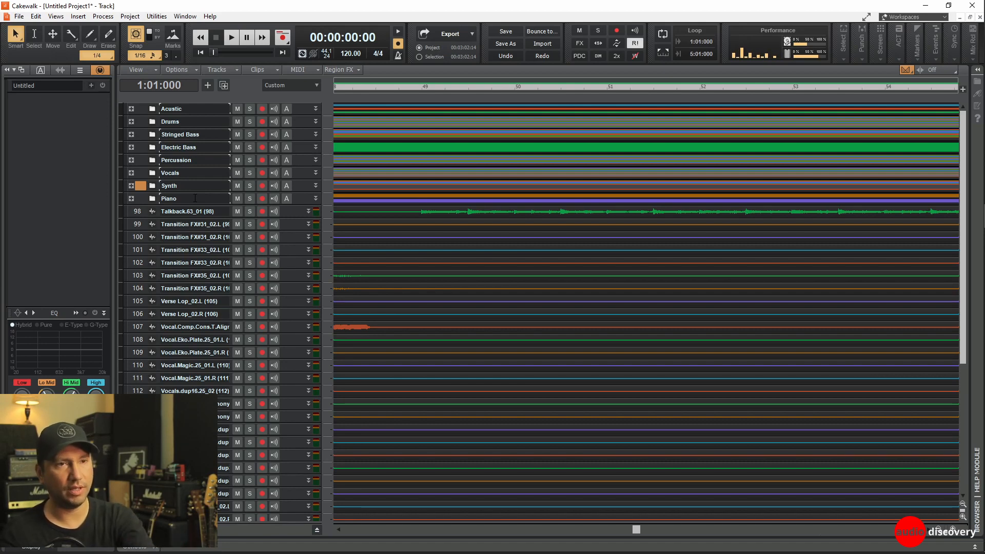
# Move the Talkback.63_01 track (98) into an existing track folder.
pyautogui.rightClick(137, 211)
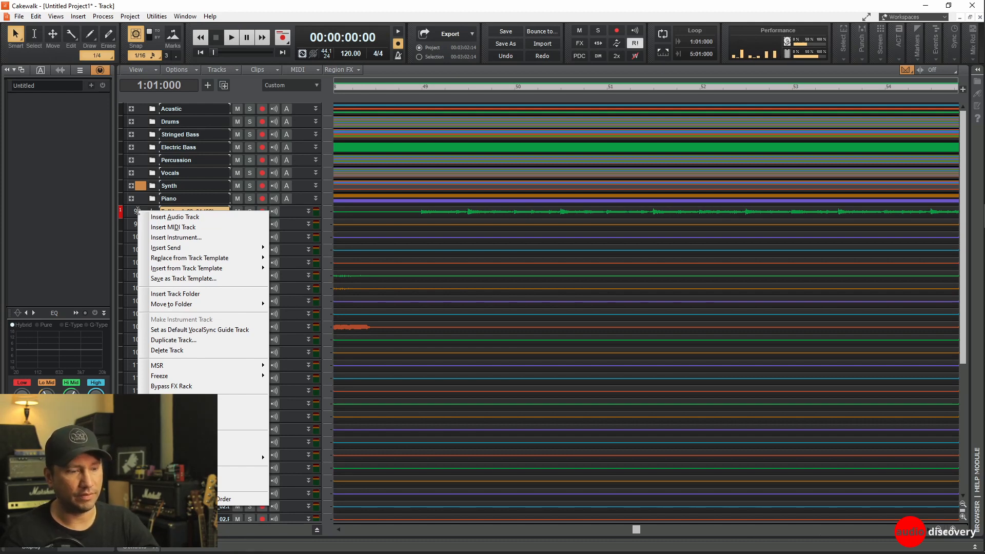
pyautogui.press('t')
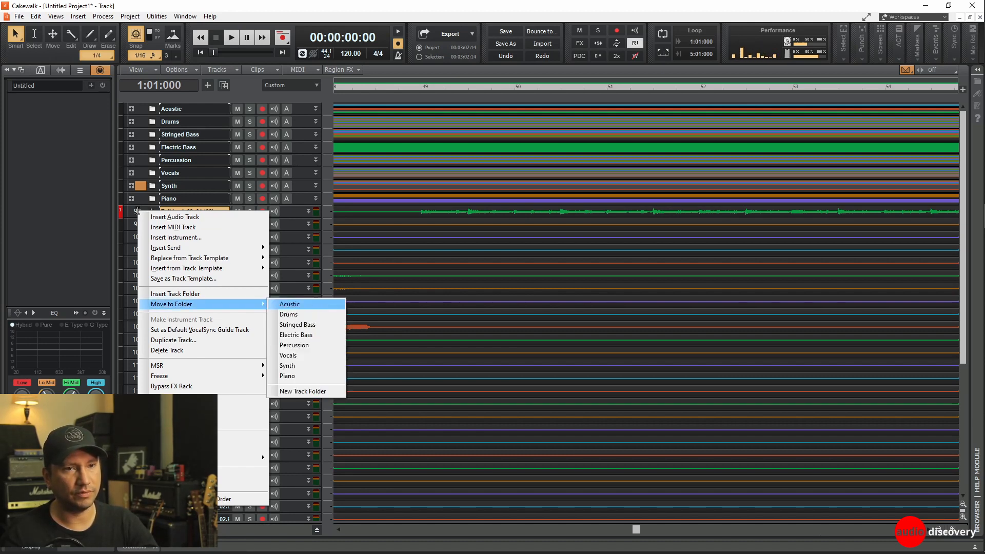
pyautogui.press('Return')
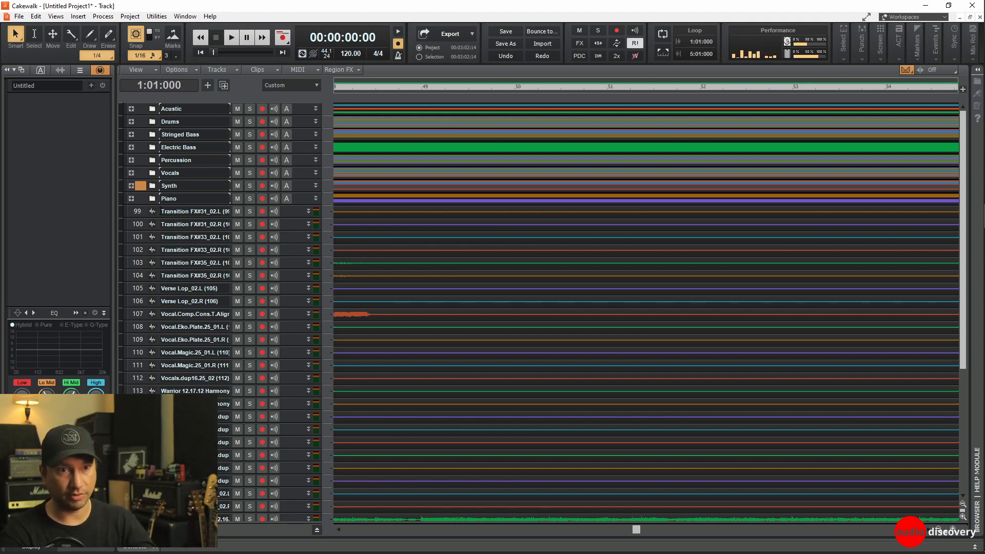
# Move the Transition FX#31, FX#33 and FX#35 tracks (99 to 104) into the Percussion folder.
pyautogui.moveTo(637, 530); pyautogui.dragTo(610, 535)
pyautogui.moveTo(137, 213); pyautogui.dragTo(134, 274)
pyautogui.rightClick(134, 274)
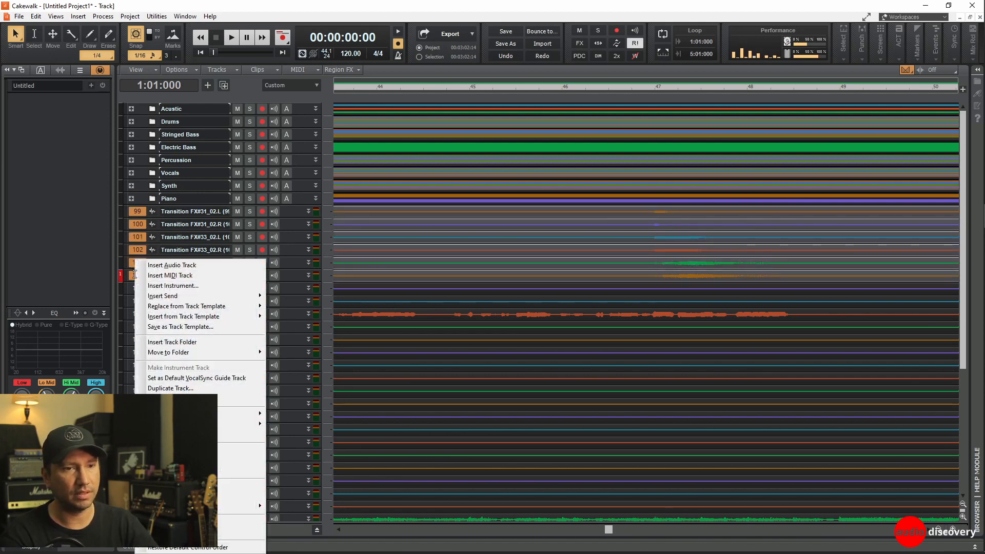
pyautogui.press('t')
pyautogui.press('Down')
pyautogui.press('Down')
pyautogui.press('Down')
pyautogui.press('Down')
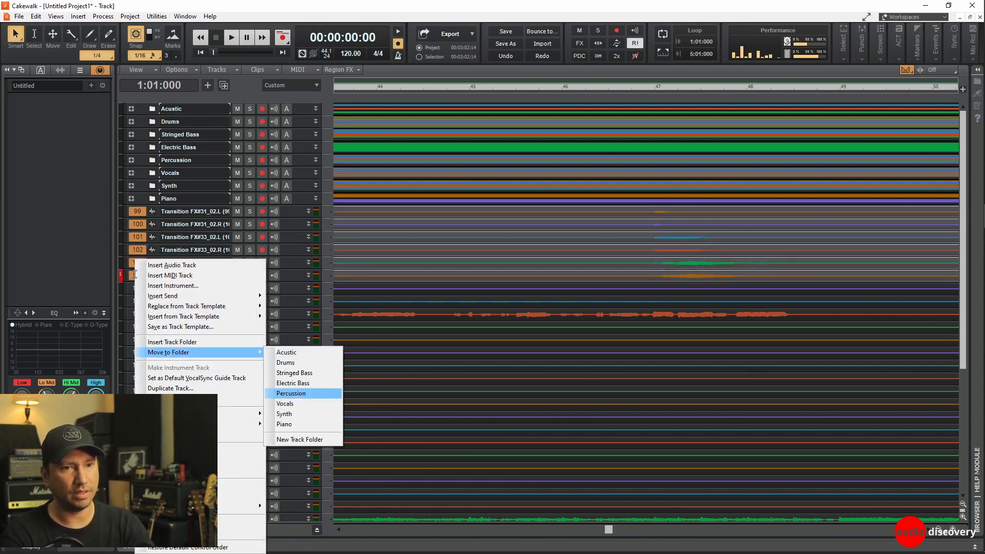
pyautogui.press('Return')
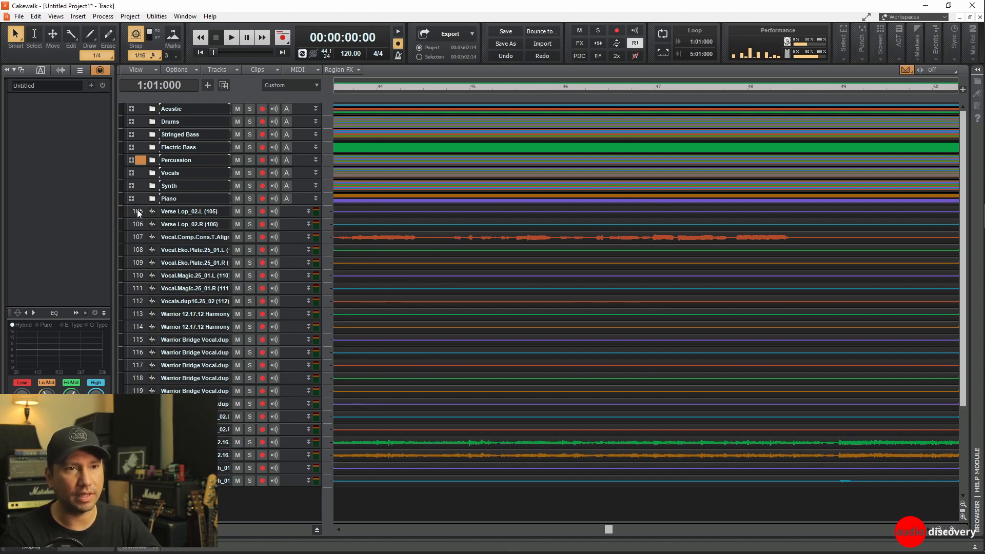
# Move the left and right Verse Lop_02 tracks (105 and 106) into the Percussion folder.
pyautogui.moveTo(137, 211); pyautogui.dragTo(140, 224)
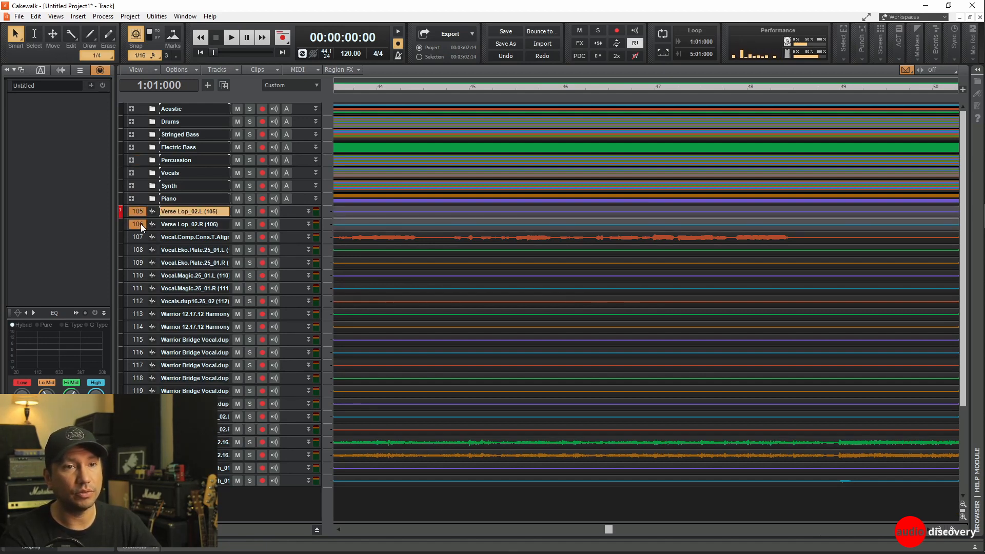
pyautogui.rightClick(140, 224)
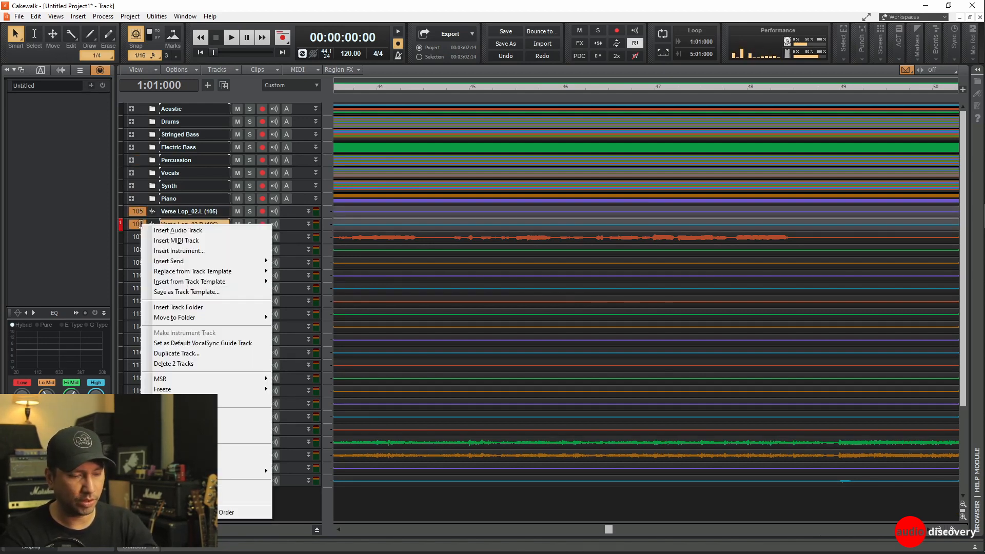
pyautogui.press('p')
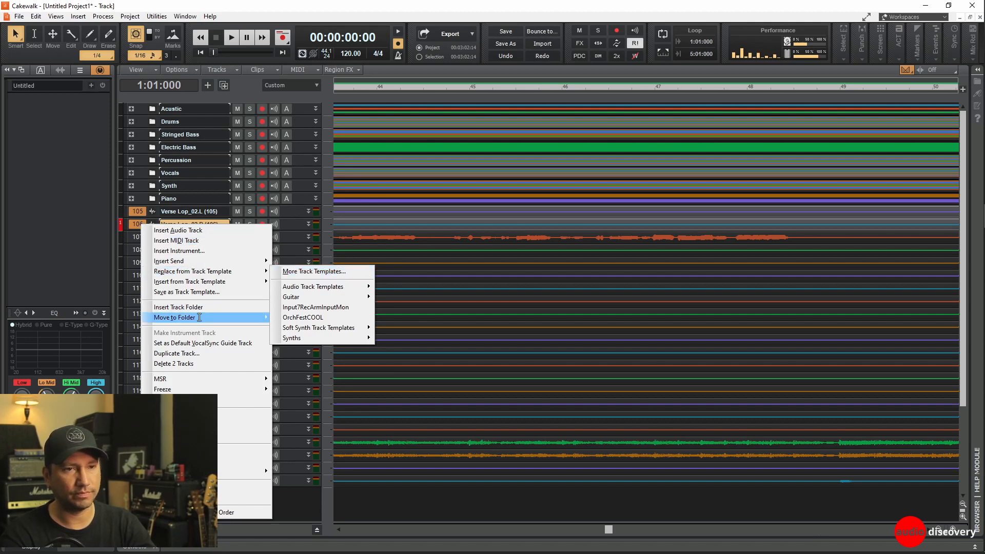
pyautogui.moveTo(200, 317)
pyautogui.press('Return')
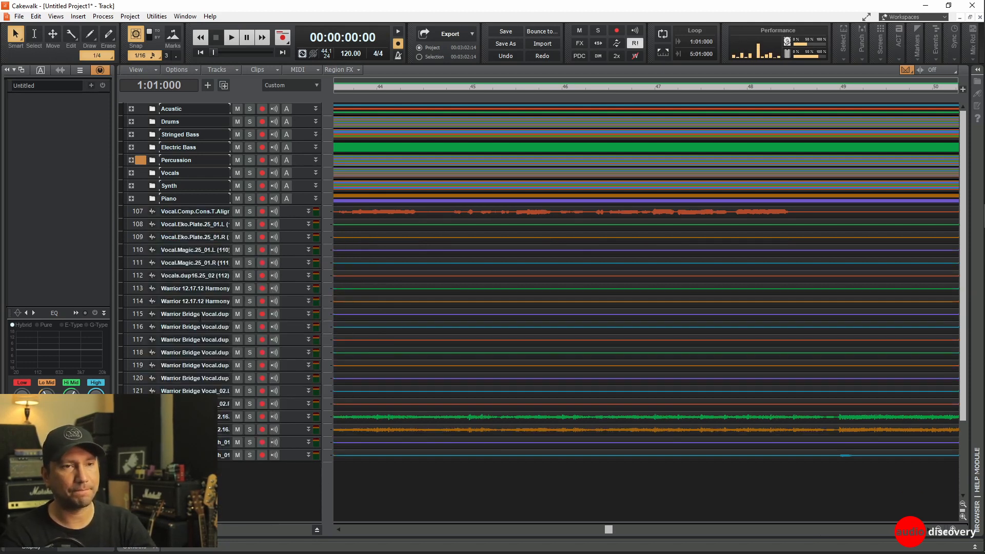
pyautogui.moveTo(139, 214); pyautogui.dragTo(138, 431)
pyautogui.rightClick(139, 433)
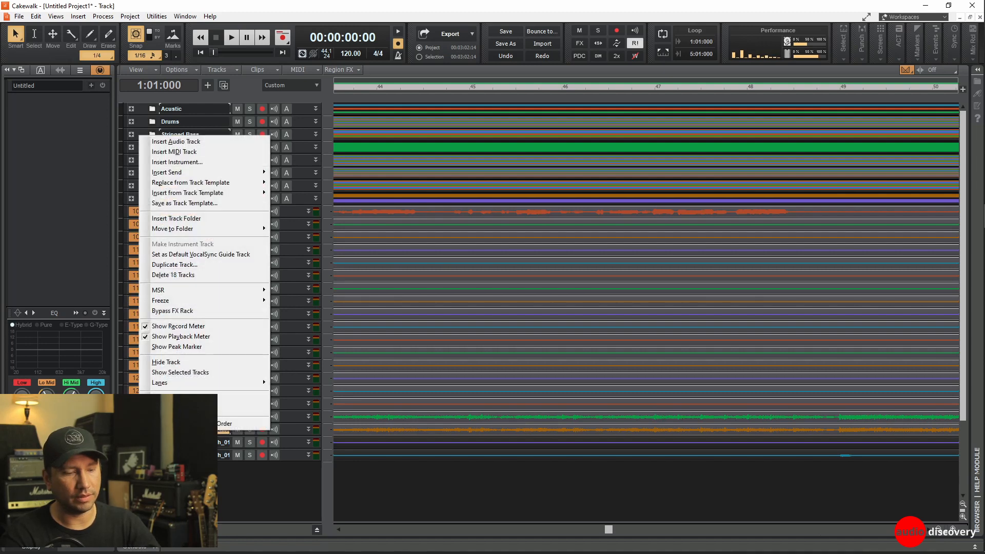
pyautogui.press('Escape')
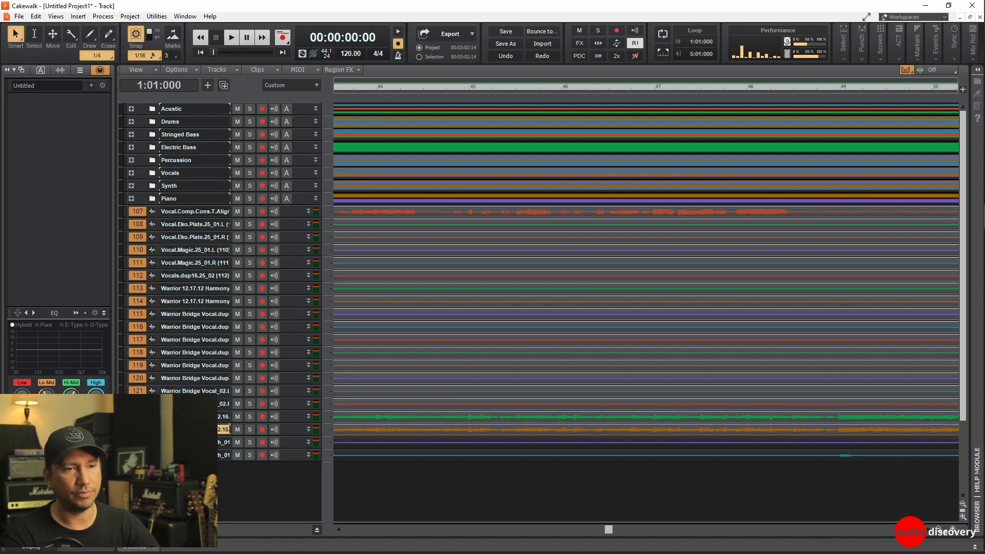
# Move the vocal and Warrior harmony and bridge vocal tracks (107 to 122) into the Vocals folder.
pyautogui.moveTo(141, 212); pyautogui.dragTo(144, 405)
pyautogui.rightClick(143, 405)
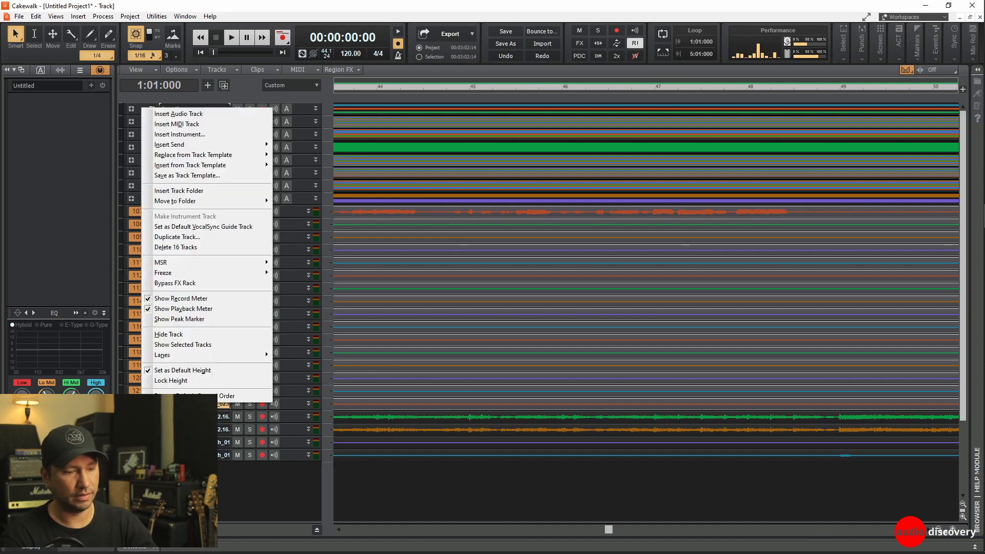
pyautogui.moveTo(205, 201)
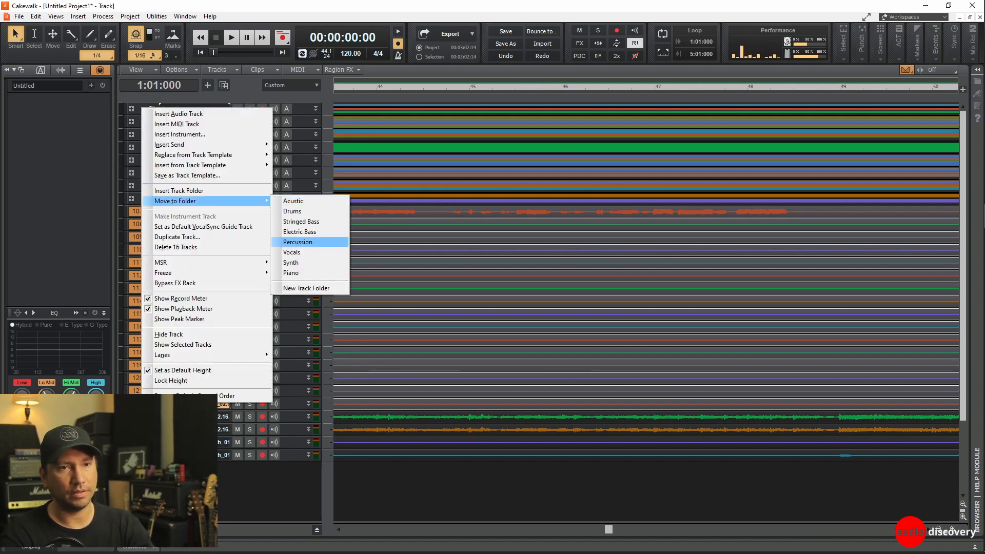
pyautogui.click(298, 241)
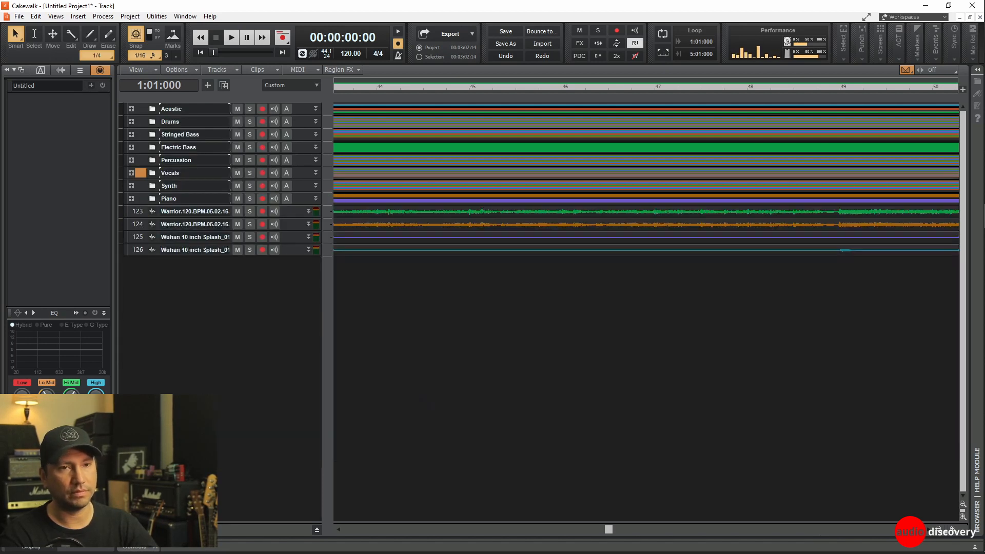
# Move the two Warrior.120.BPM tracks (123 and 124) into a new track folder.
pyautogui.moveTo(140, 213); pyautogui.dragTo(144, 226)
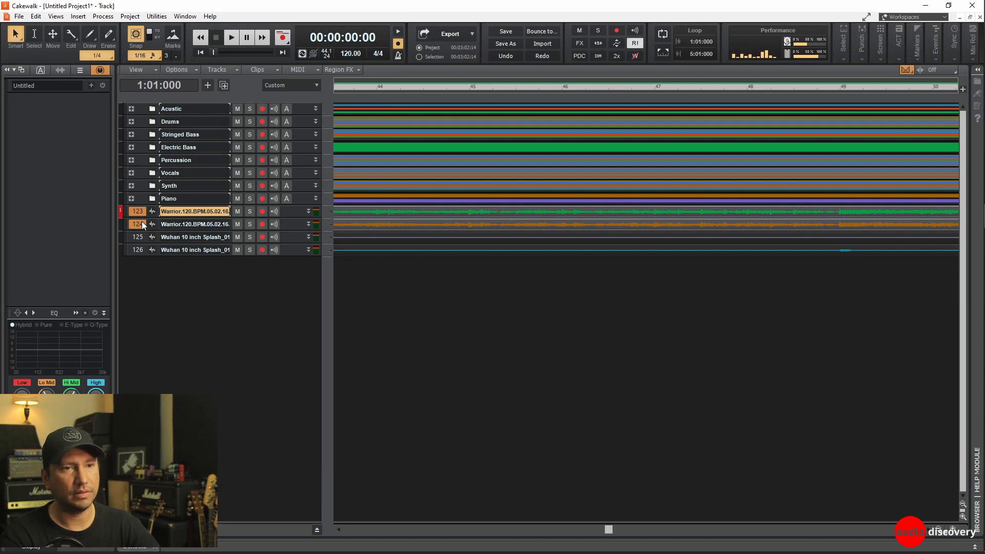
pyautogui.rightClick(144, 225)
pyautogui.moveTo(241, 314)
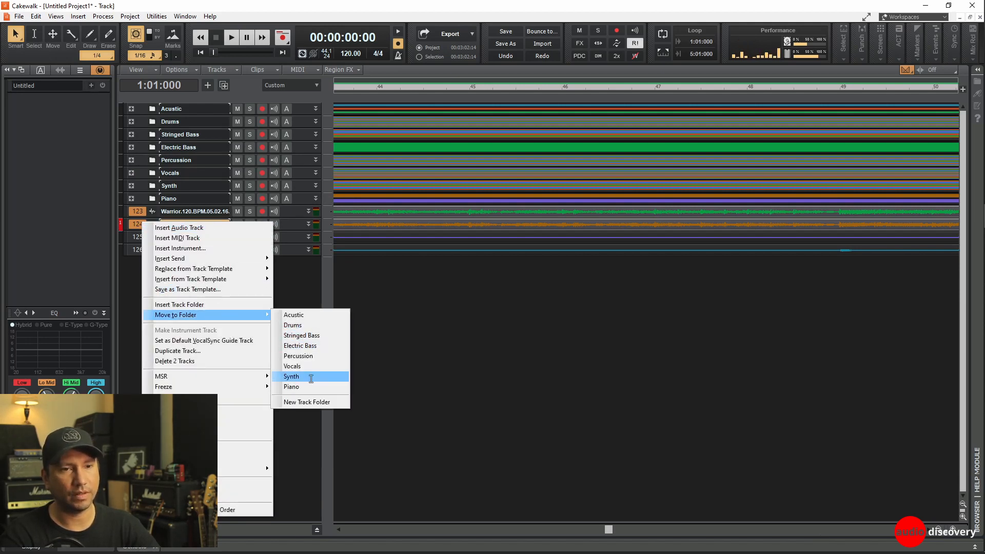
pyautogui.click(314, 401)
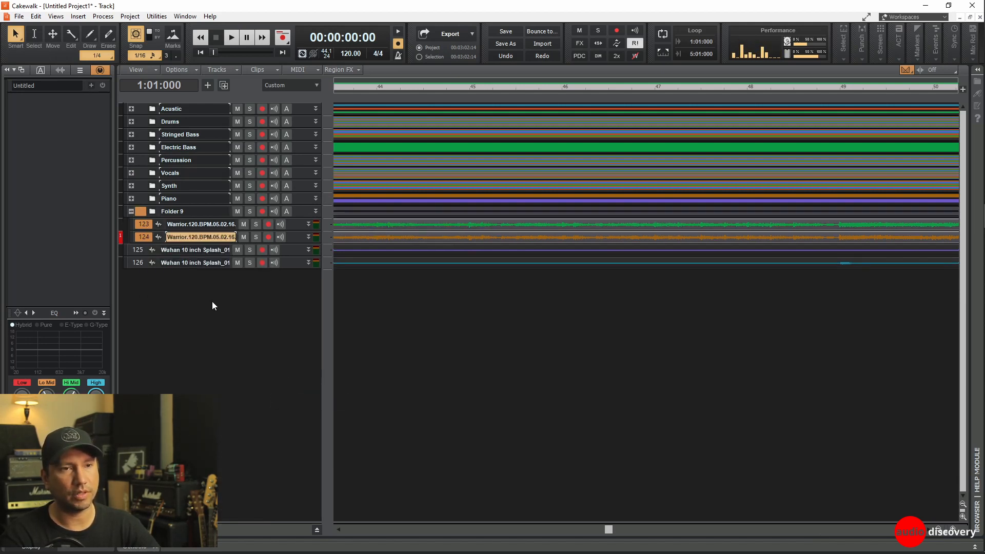
# Move the two Wuhan 10 inch Splash tracks (125 and 126) into the Drums folder.
pyautogui.click(138, 250)
pyautogui.keyDown('shift'); pyautogui.click(137, 262); pyautogui.keyUp('shift')
pyautogui.rightClick(140, 259)
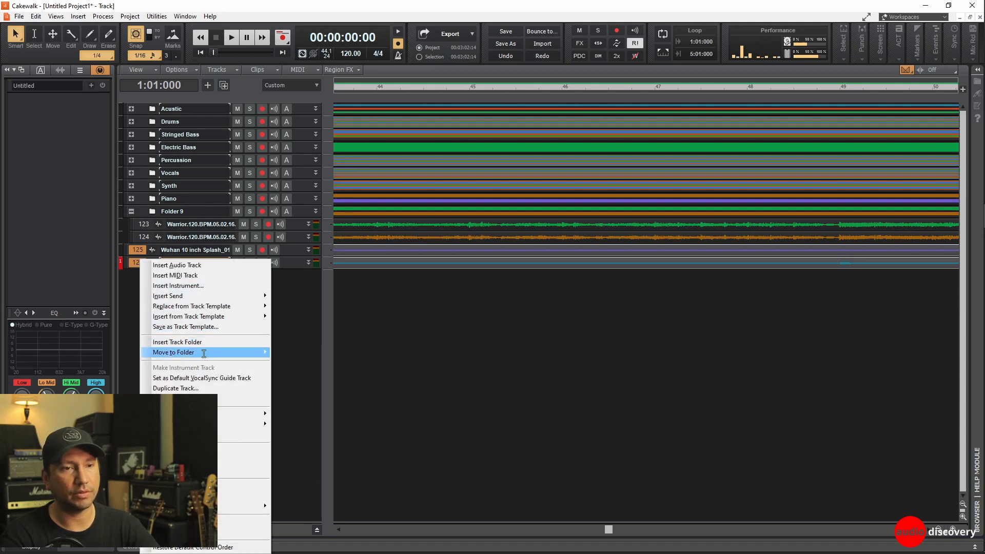
pyautogui.moveTo(203, 352)
pyautogui.click(289, 362)
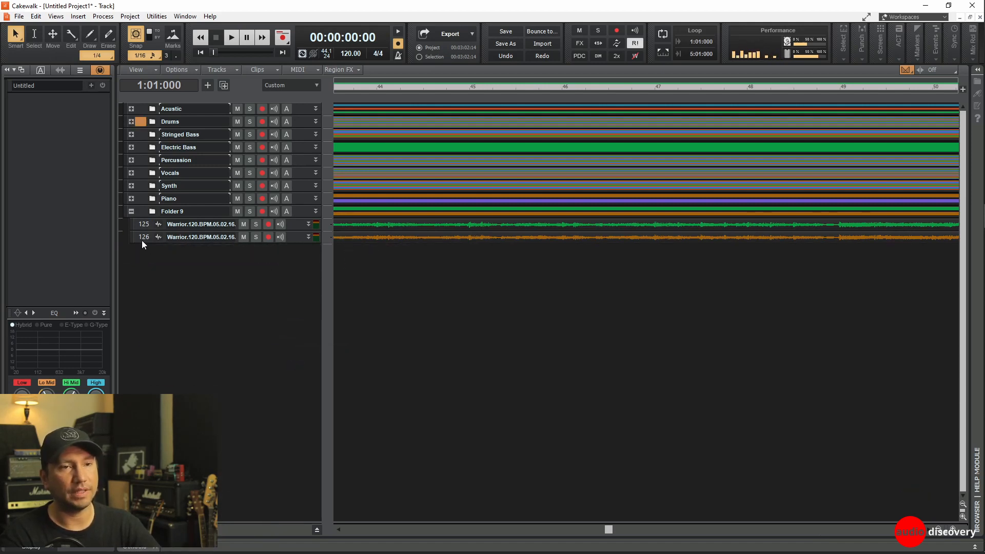
# Collapse the new folder holding the Warrior.120.BPM tracks and rename it as Mixdown.
pyautogui.click(132, 210)
pyautogui.doubleClick(197, 211)
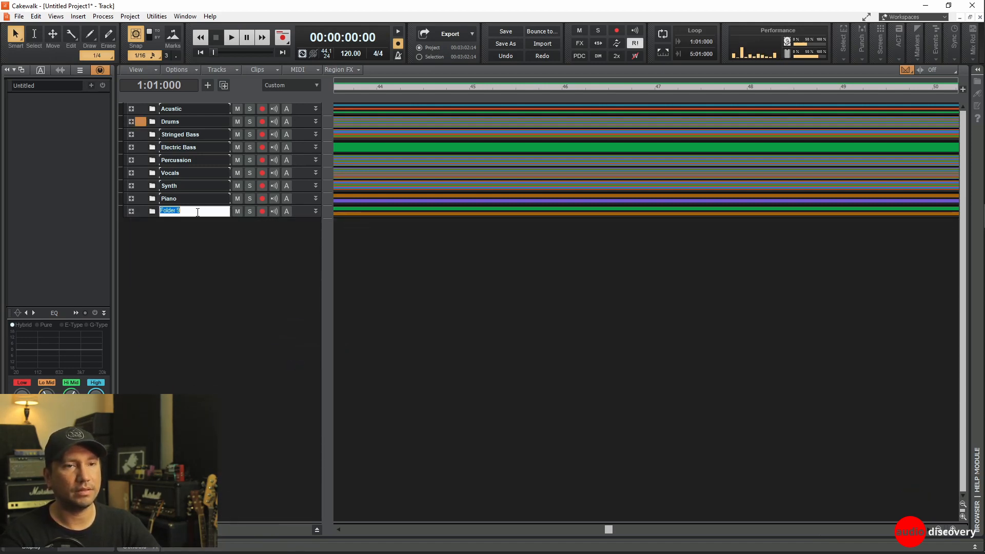
pyautogui.write('Mixdown')
pyautogui.press('Return')
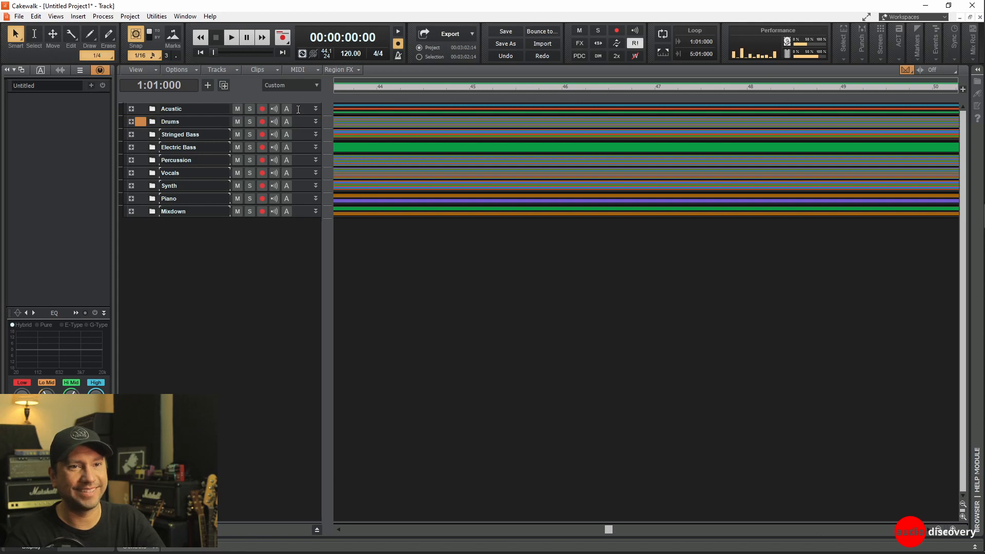
# Reorder the track folders so that Drums, Electric Bass and Stringed Bass come above Acustic, in that order.
pyautogui.moveTo(300, 127); pyautogui.dragTo(299, 130)
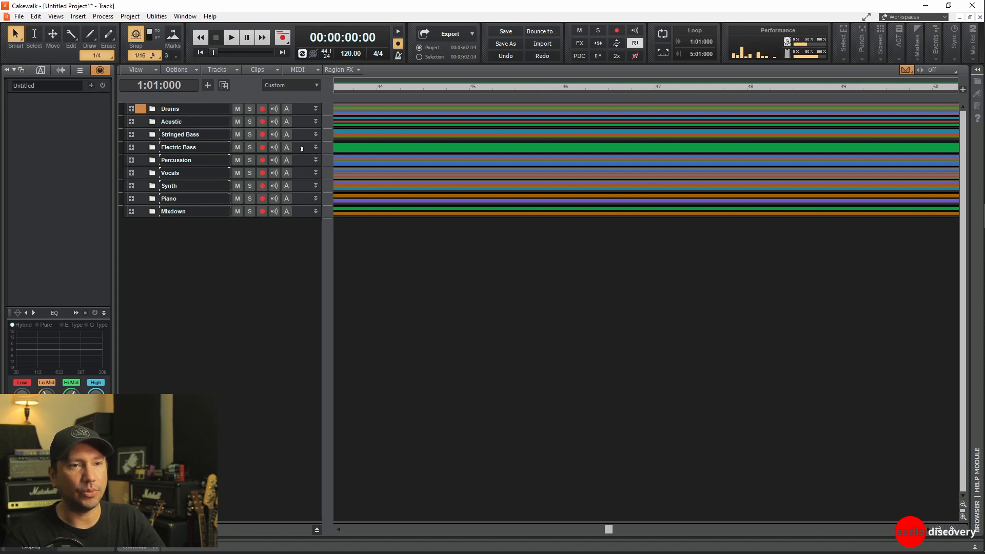
pyautogui.click(303, 123)
pyautogui.moveTo(303, 122); pyautogui.dragTo(301, 119)
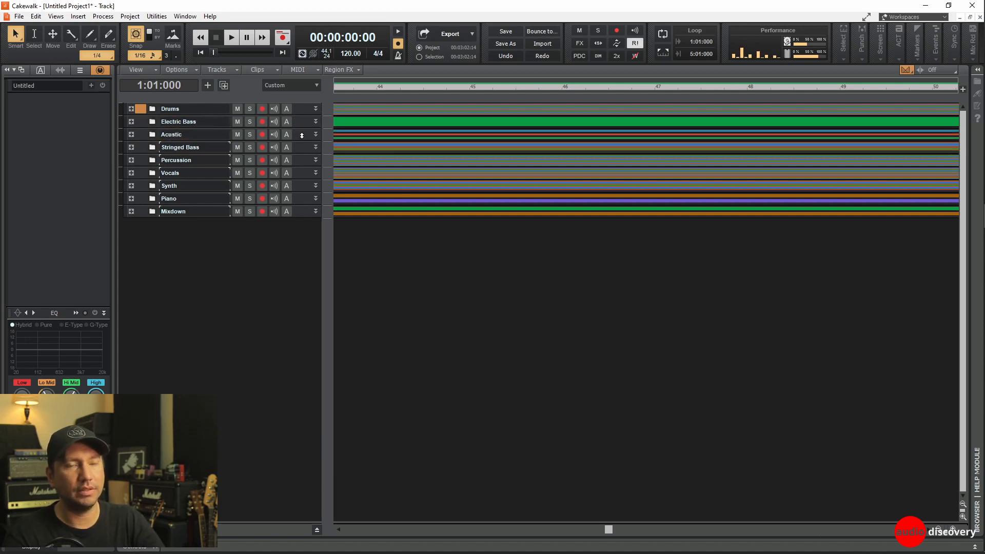
pyautogui.moveTo(303, 148); pyautogui.dragTo(299, 135)
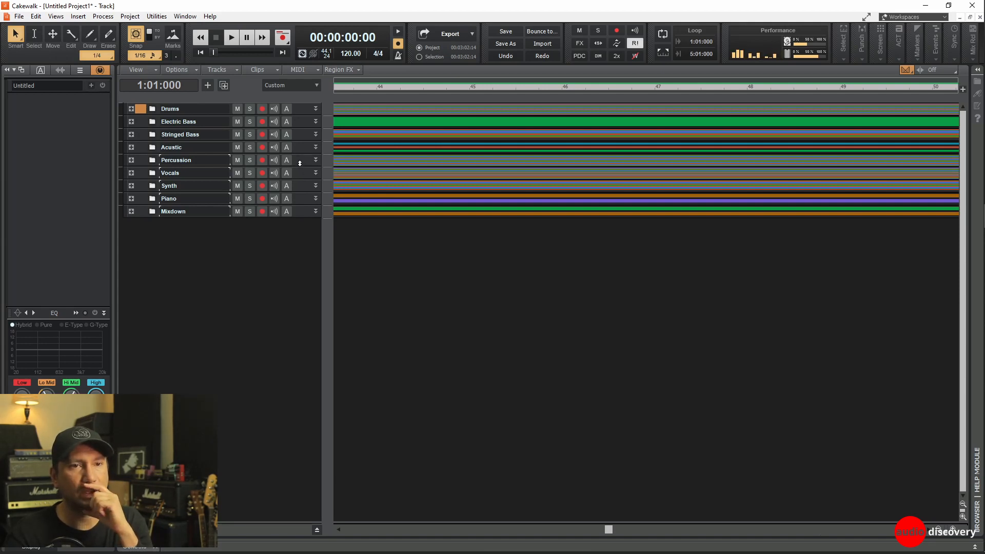
# Reorder the remaining folders with Percussion directly below Drums, Synth directly above Acustic, and Vocals between Piano and Mixdown.
pyautogui.click(298, 124)
pyautogui.moveTo(298, 123); pyautogui.dragTo(298, 121)
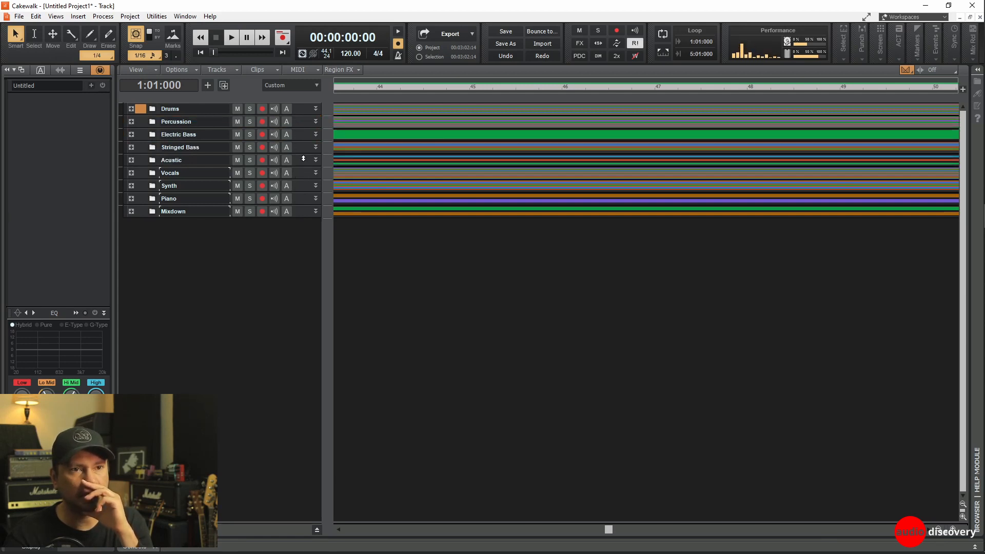
pyautogui.moveTo(303, 159); pyautogui.dragTo(294, 210)
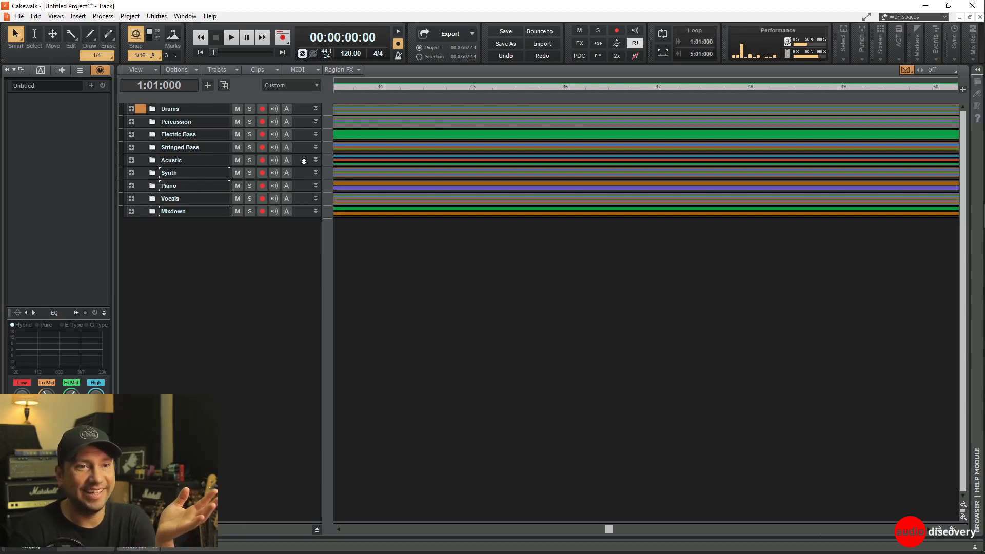
pyautogui.moveTo(306, 172); pyautogui.dragTo(299, 160)
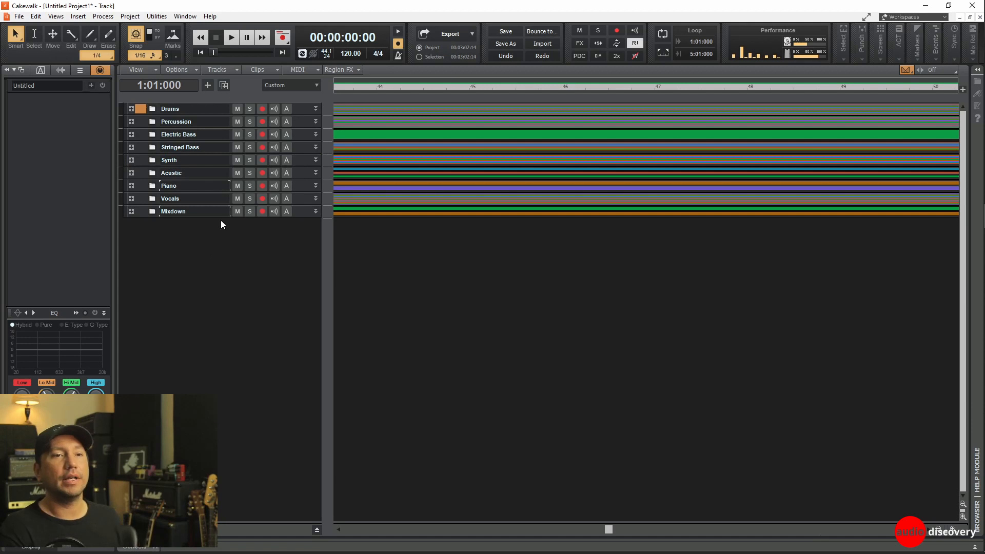
# Expand the Drums folder and look through the list of tracks it contains.
pyautogui.click(127, 109)
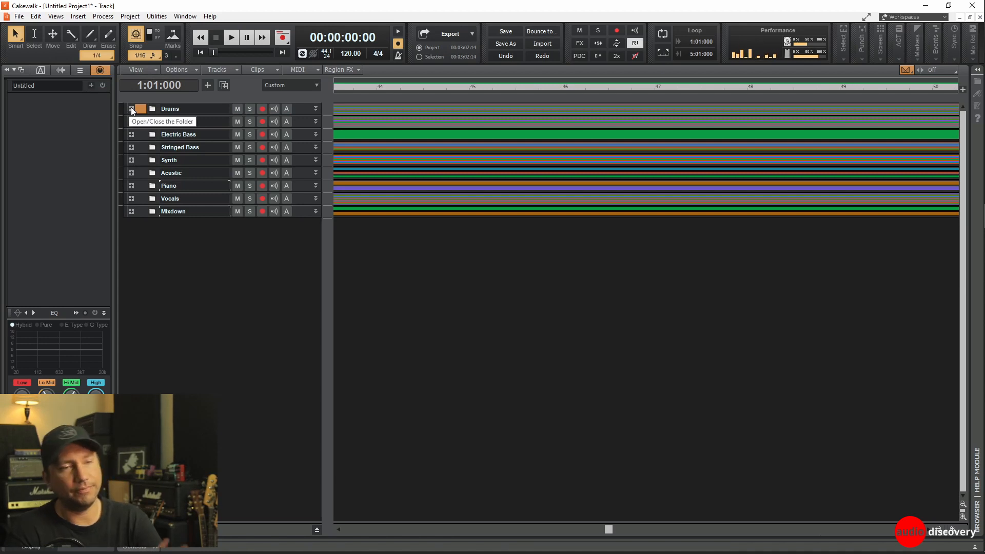
pyautogui.click(132, 109)
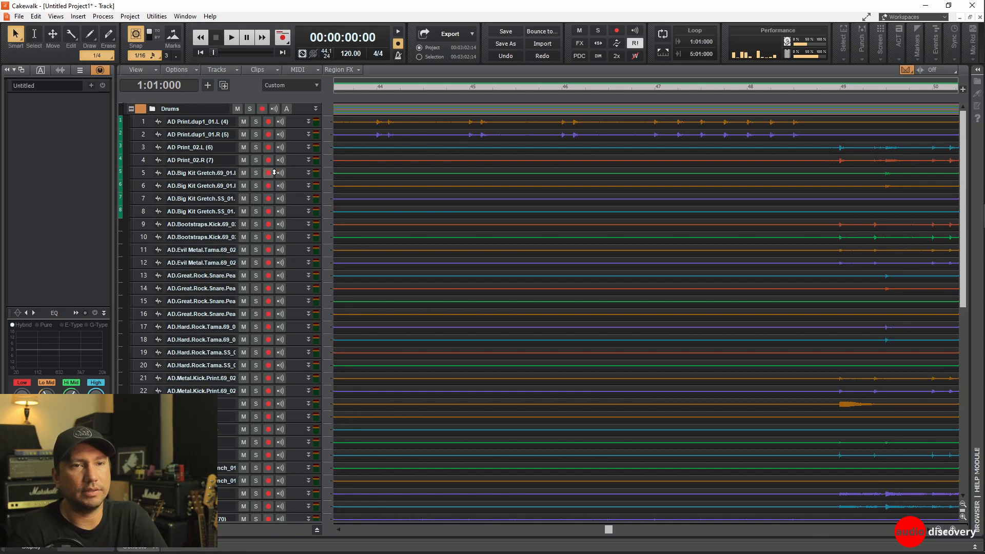
pyautogui.scroll(-5, 369, 212)
pyautogui.scroll(5, 369, 212)
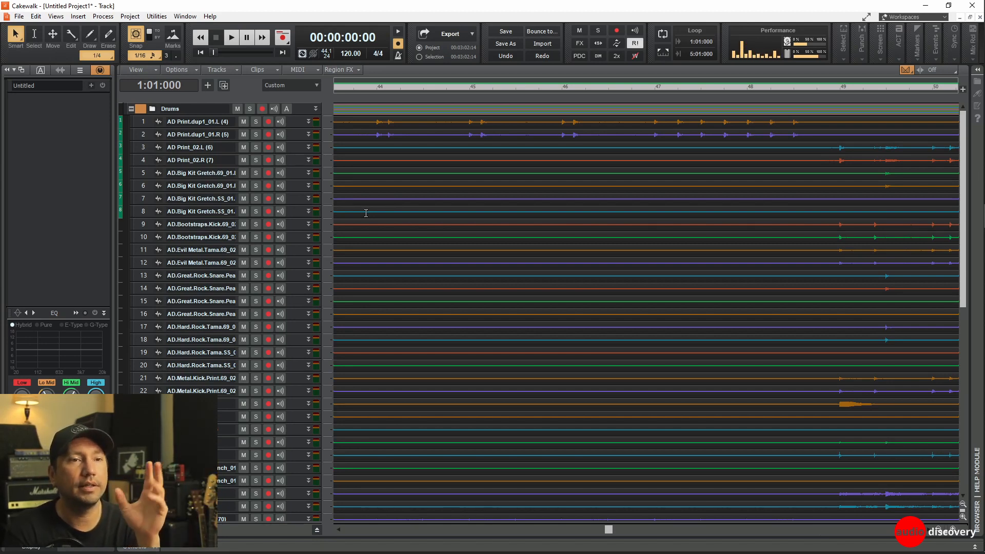
pyautogui.scroll(-3, 366, 213)
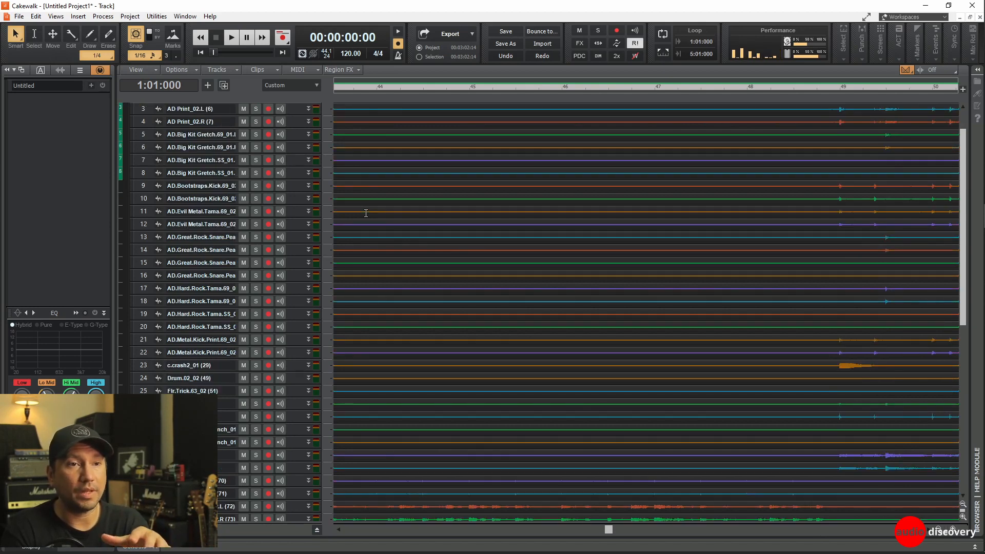
pyautogui.scroll(3, 366, 213)
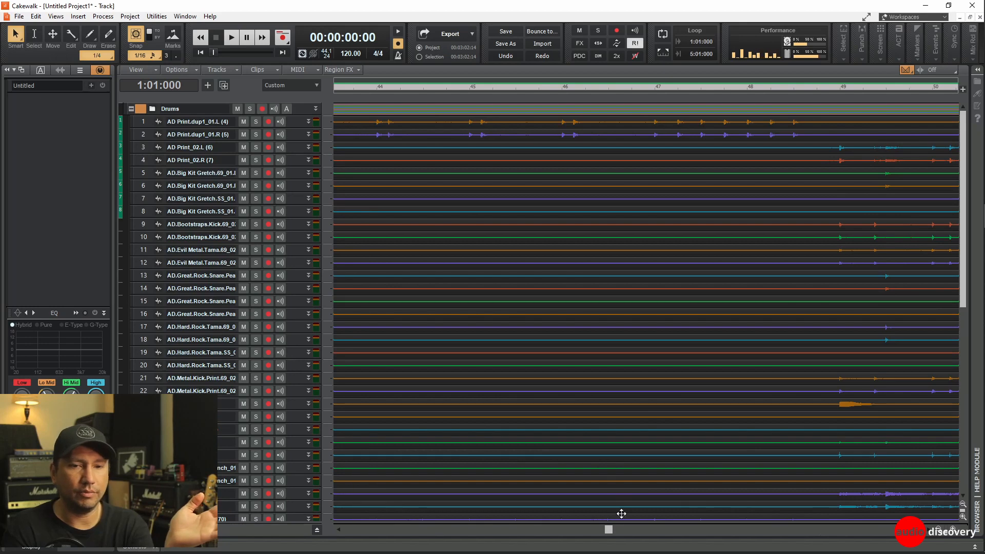
# Examine the drum tracks' waveforms at different points of the song to see where each one plays.
pyautogui.moveTo(610, 529); pyautogui.dragTo(365, 523)
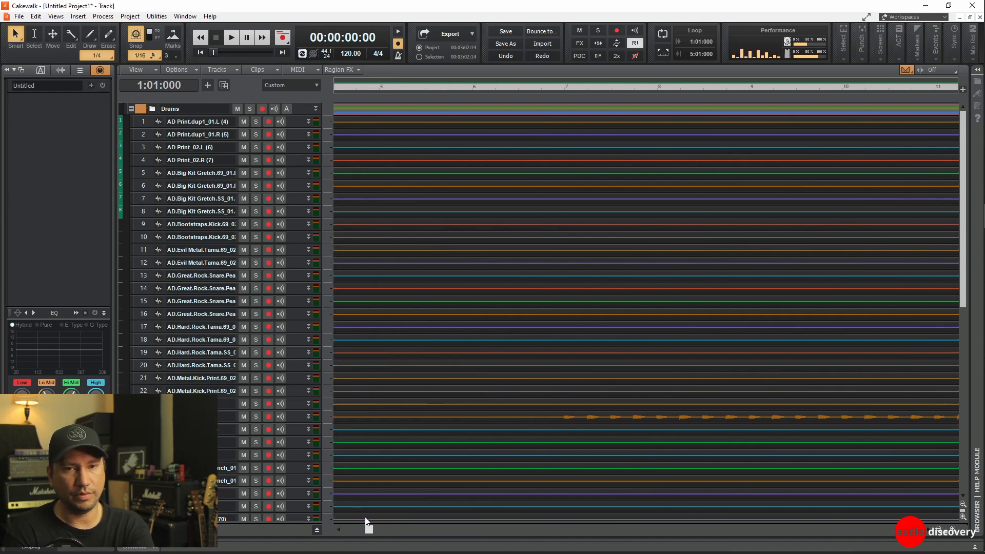
pyautogui.scroll(-5, 456, 302)
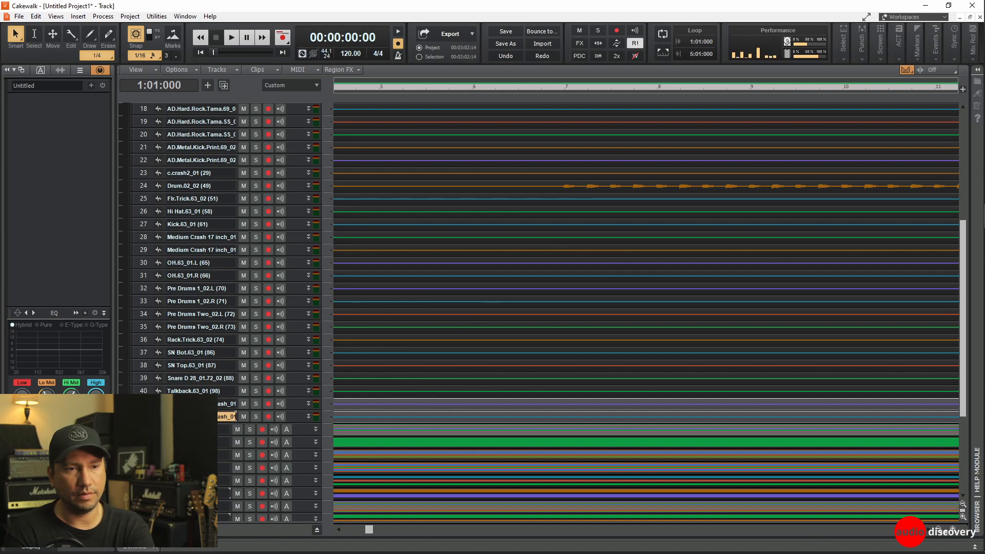
pyautogui.click(144, 404)
pyautogui.click(144, 403)
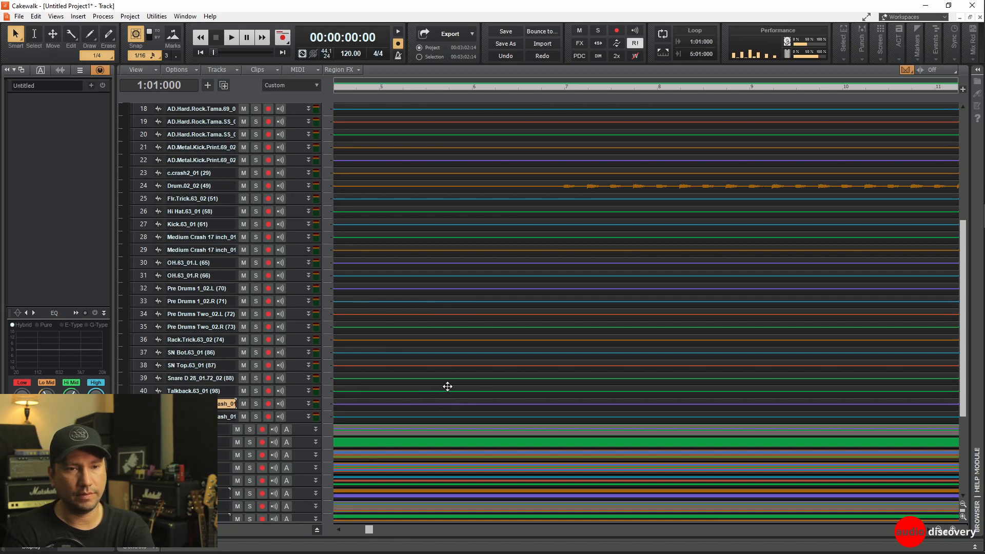
pyautogui.scroll(5, 470, 361)
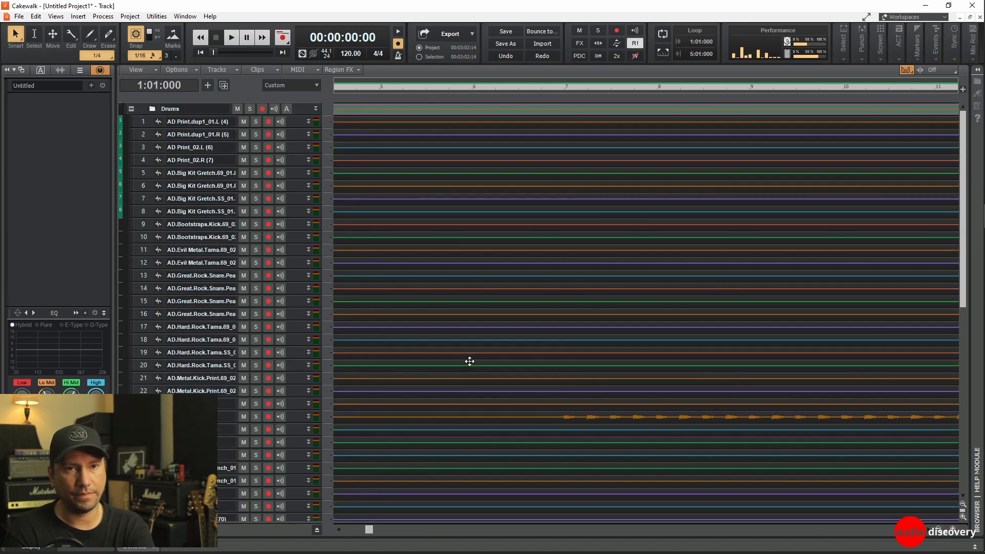
pyautogui.moveTo(369, 532); pyautogui.dragTo(478, 529)
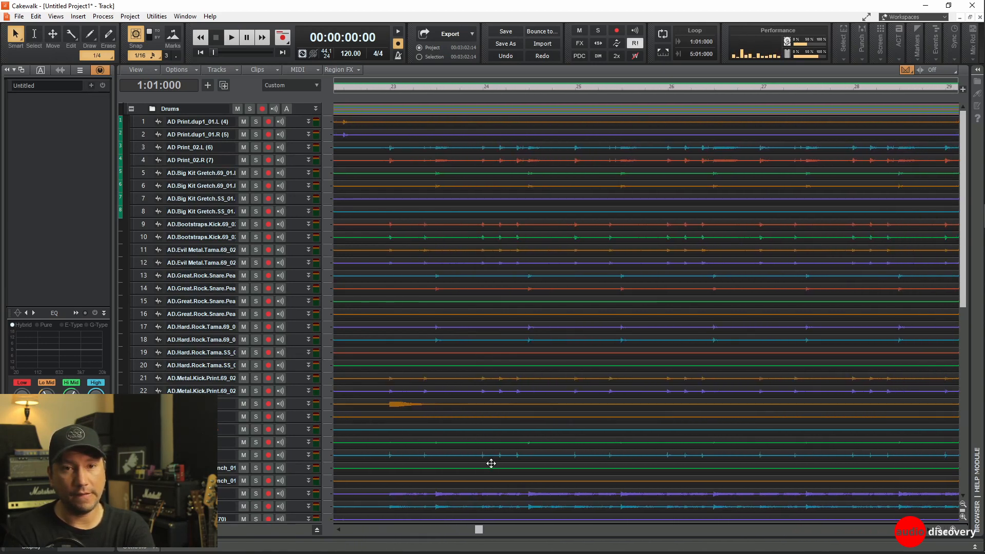
pyautogui.scroll(-3, 489, 441)
pyautogui.scroll(-2, 491, 418)
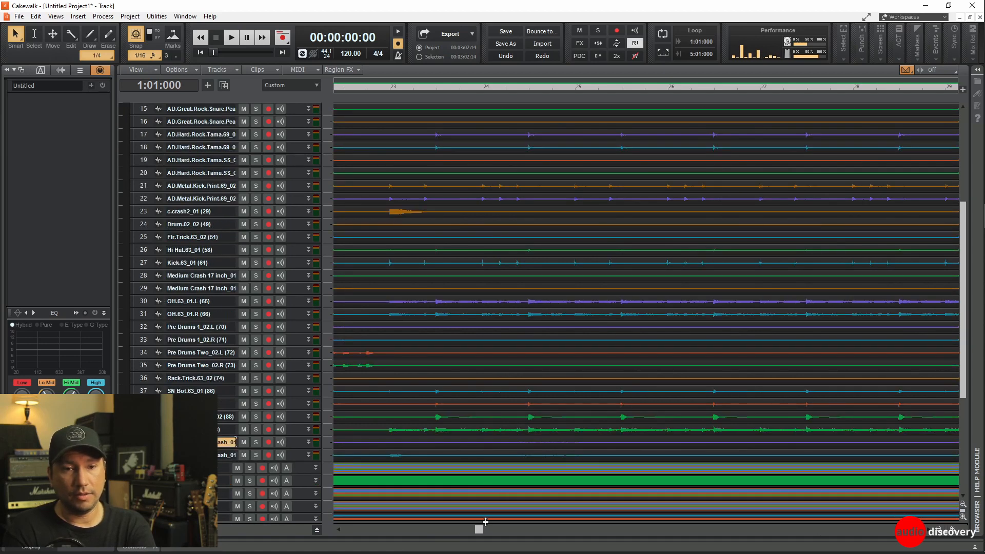
pyautogui.moveTo(479, 529); pyautogui.dragTo(444, 531)
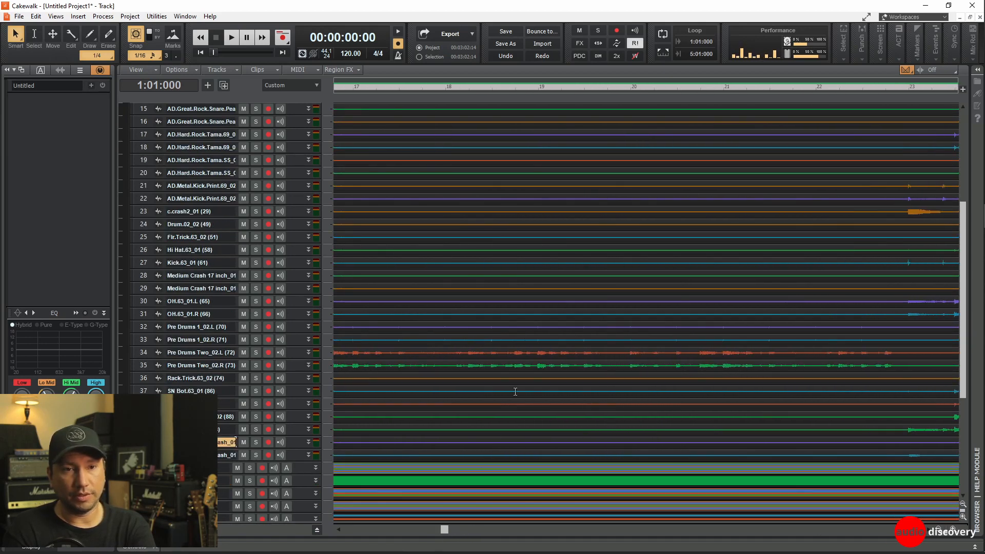
pyautogui.moveTo(444, 530); pyautogui.dragTo(386, 537)
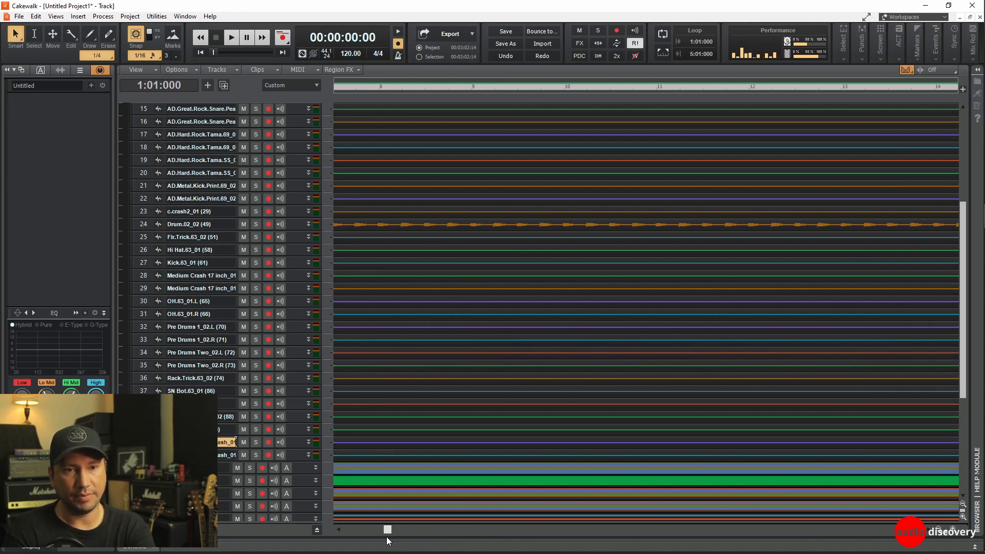
pyautogui.scroll(1, 455, 421)
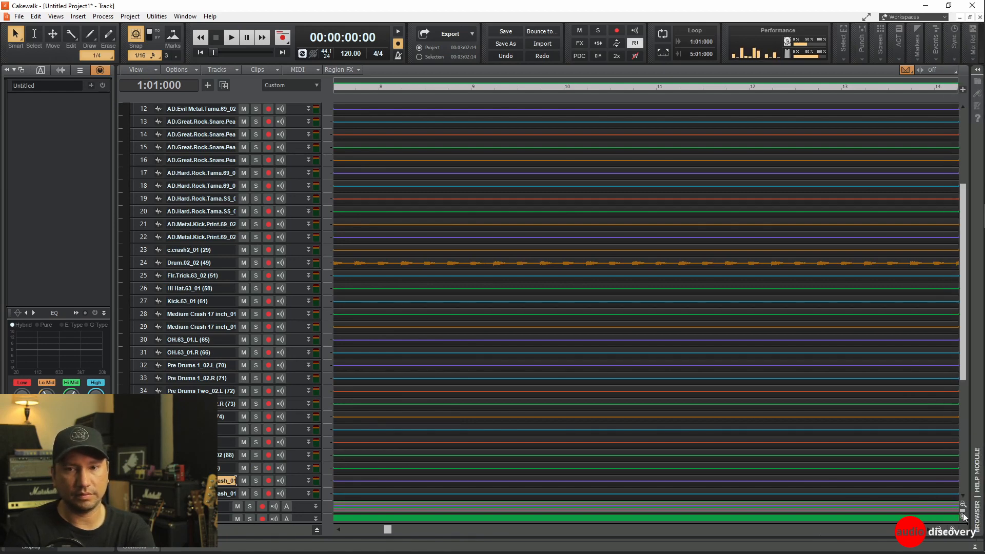
# Enlarge the track height to inspect the Drum.02_02 waveform, select that track, and reduce the height to a medium size.
pyautogui.moveTo(954, 505); pyautogui.dragTo(954, 512)
pyautogui.scroll(3, 782, 354)
pyautogui.scroll(4, 782, 354)
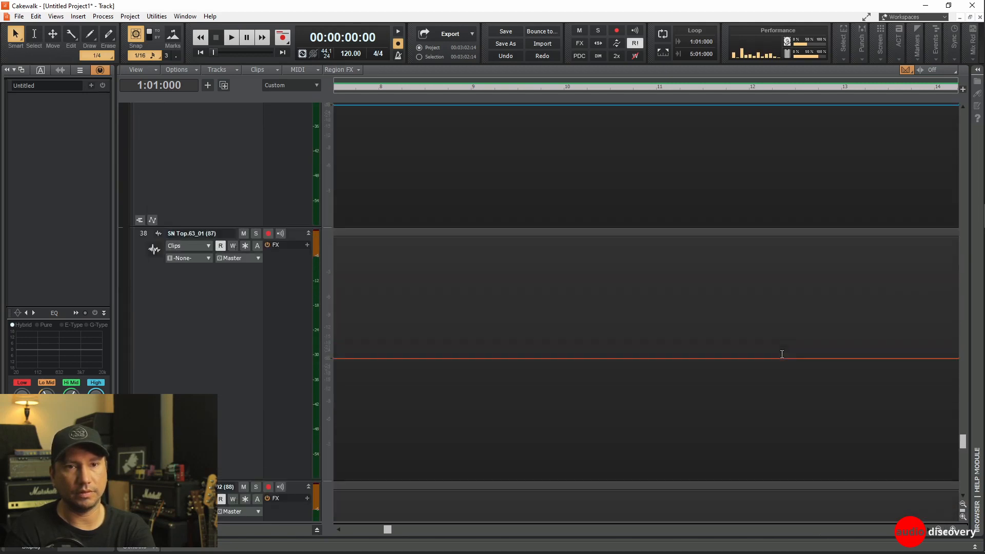
pyautogui.moveTo(962, 427); pyautogui.dragTo(963, 323)
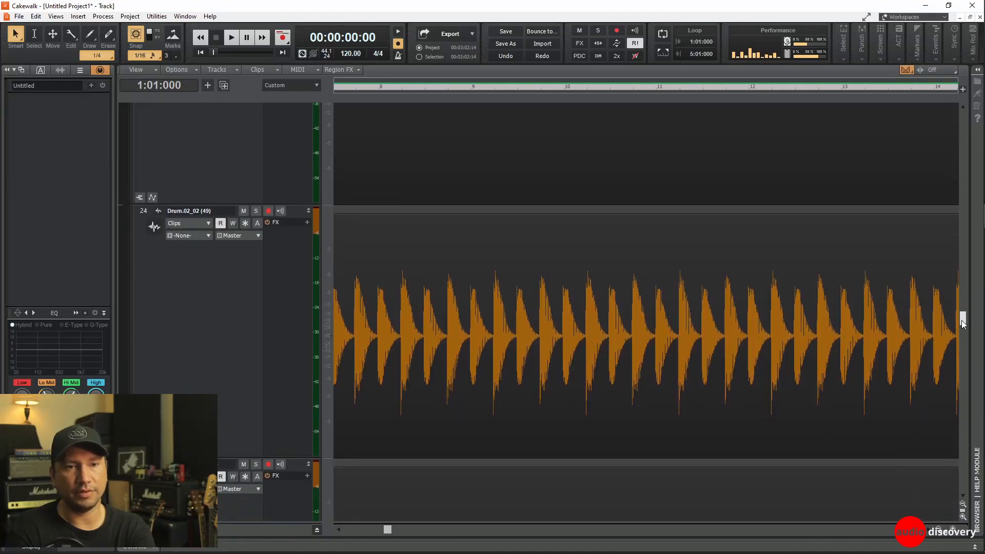
pyautogui.click(232, 319)
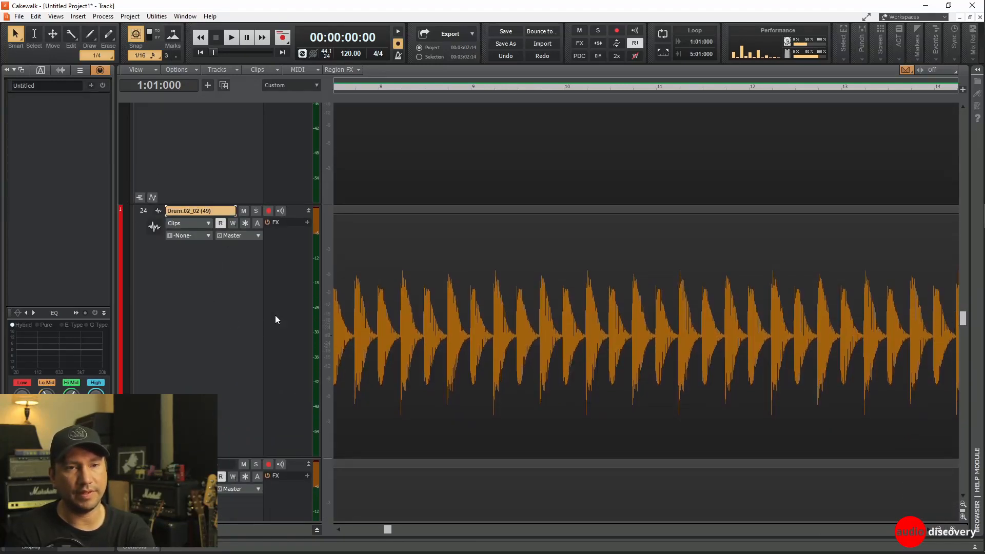
pyautogui.moveTo(964, 322); pyautogui.dragTo(947, 271)
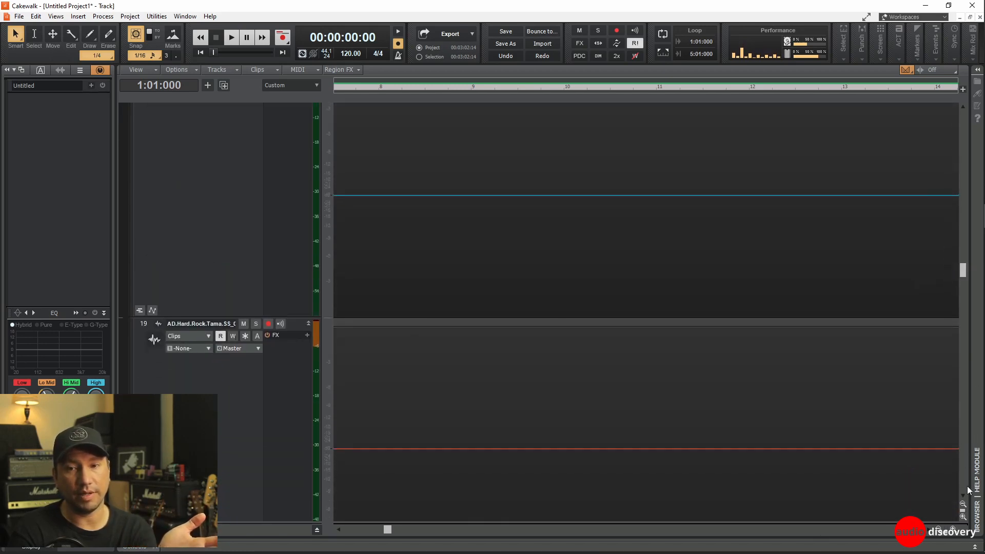
pyautogui.moveTo(962, 511); pyautogui.dragTo(954, 504)
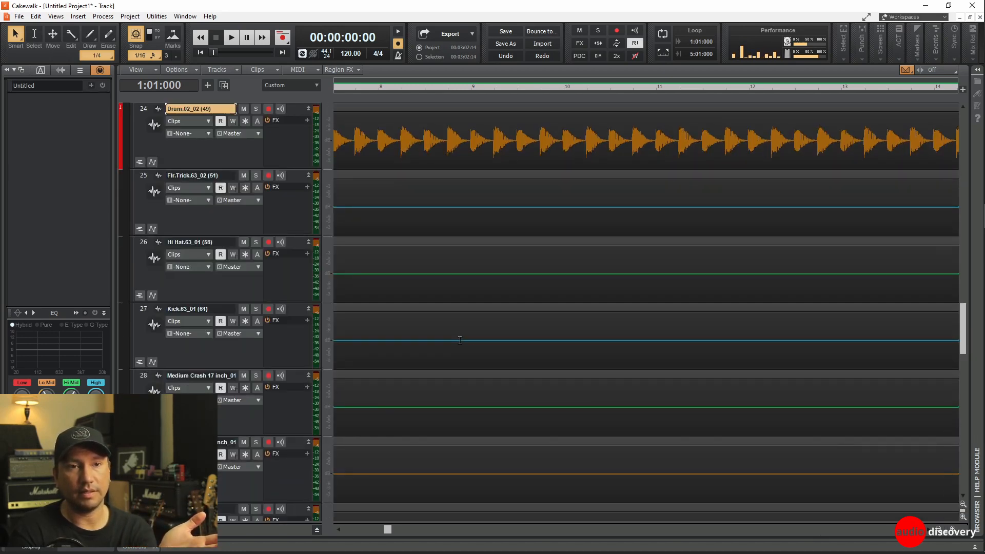
pyautogui.scroll(3, 459, 339)
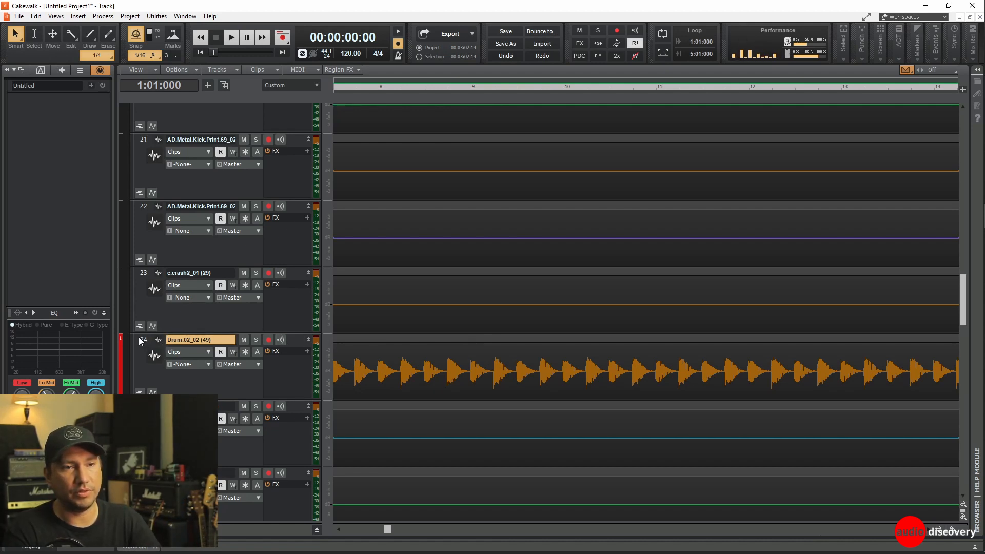
pyautogui.click(243, 273)
pyautogui.moveTo(224, 275); pyautogui.dragTo(213, 275)
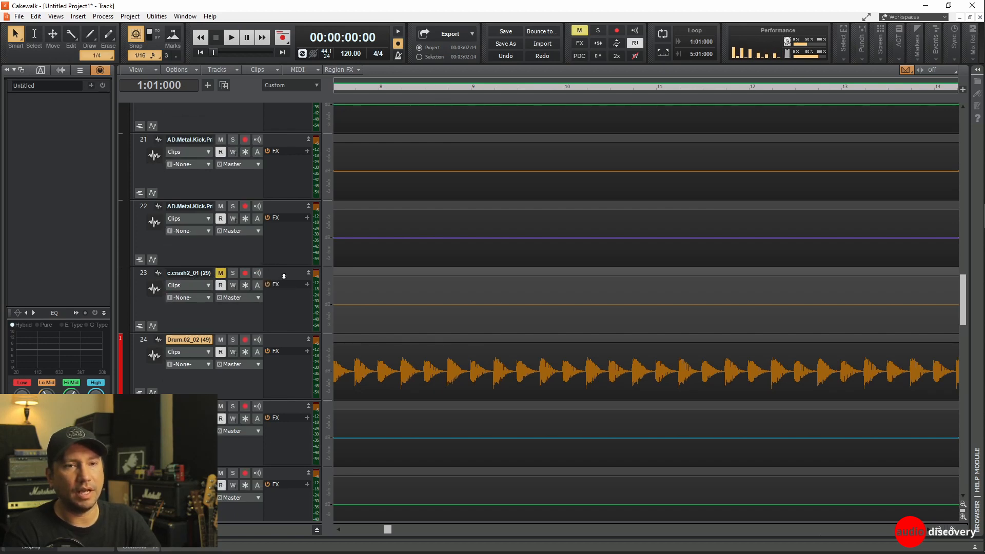
pyautogui.click(219, 275)
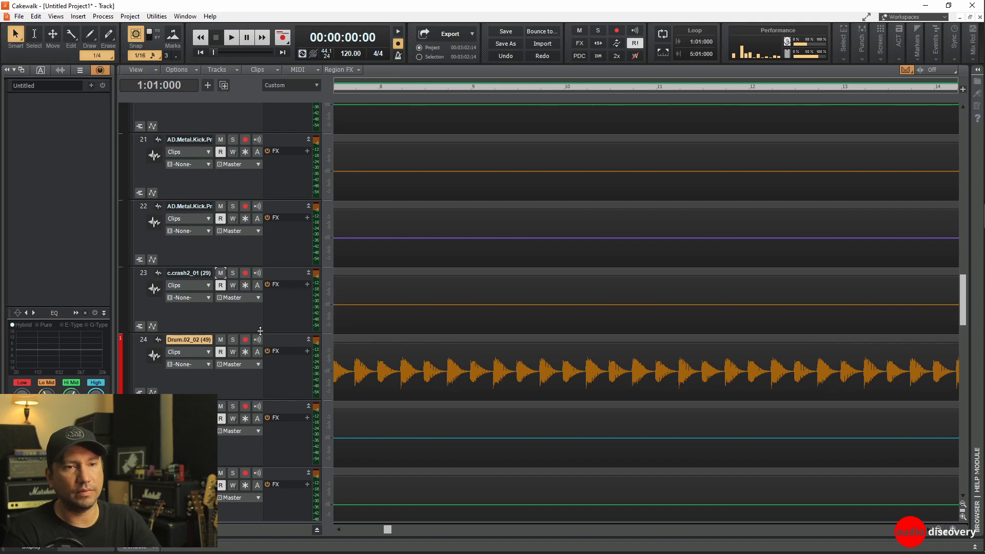
# Move the Drum.02_02 track to the first position in the Drums folder.
pyautogui.scroll(5, 294, 95)
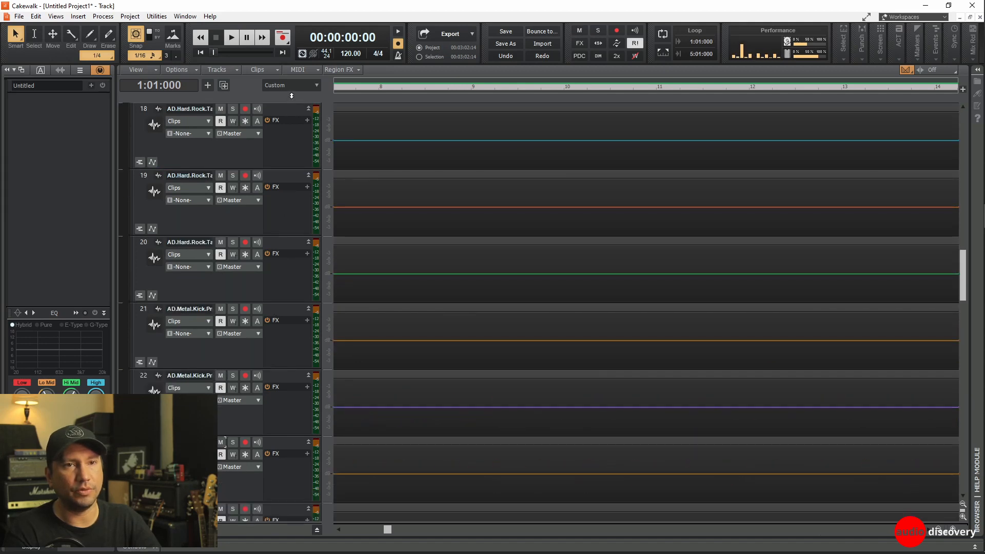
pyautogui.scroll(6, 295, 95)
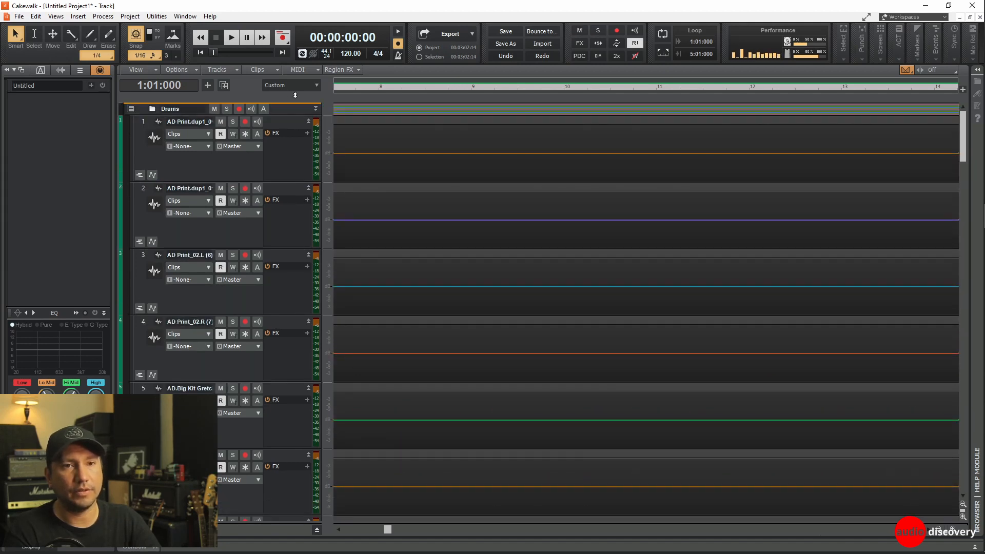
pyautogui.moveTo(295, 118); pyautogui.dragTo(295, 125)
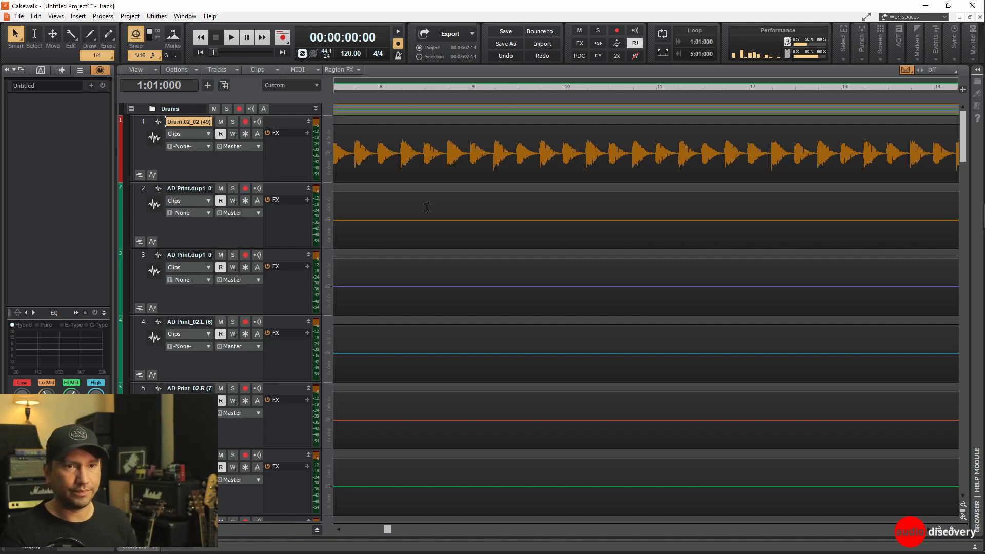
# Zoom the timeline out and examine the waveforms of all drum tracks to compare where each one plays.
pyautogui.scroll(-7, 426, 207)
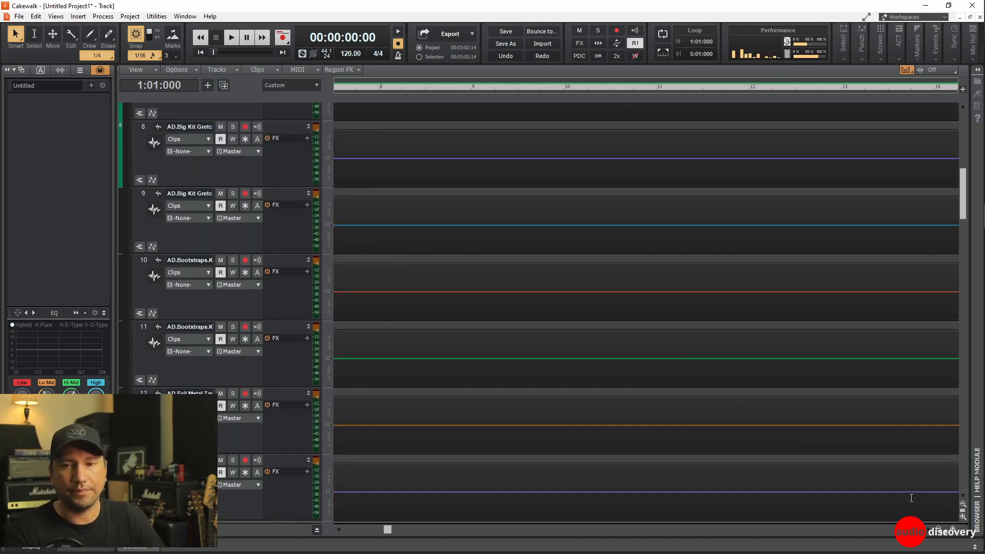
pyautogui.moveTo(945, 529); pyautogui.dragTo(873, 523)
pyautogui.scroll(7, 517, 345)
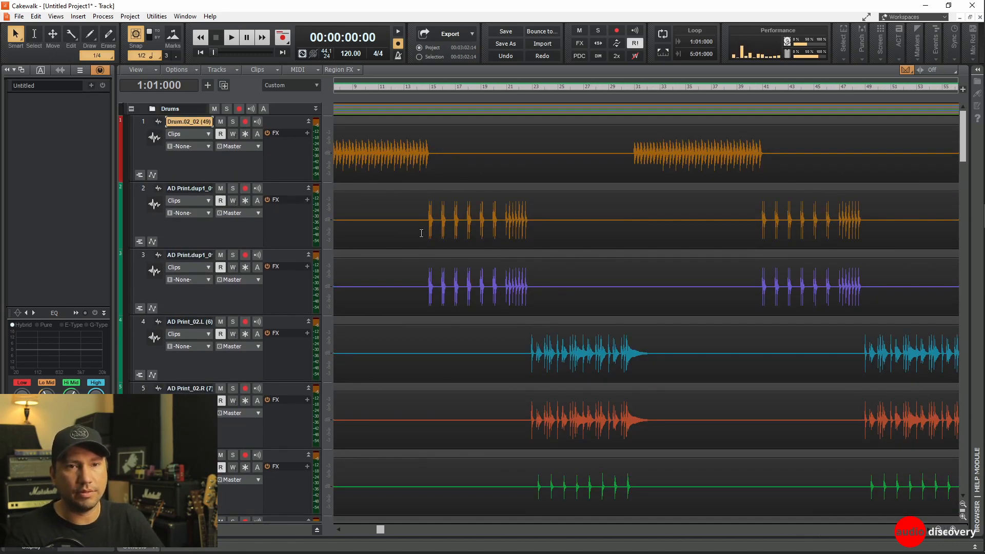
pyautogui.scroll(-3, 468, 252)
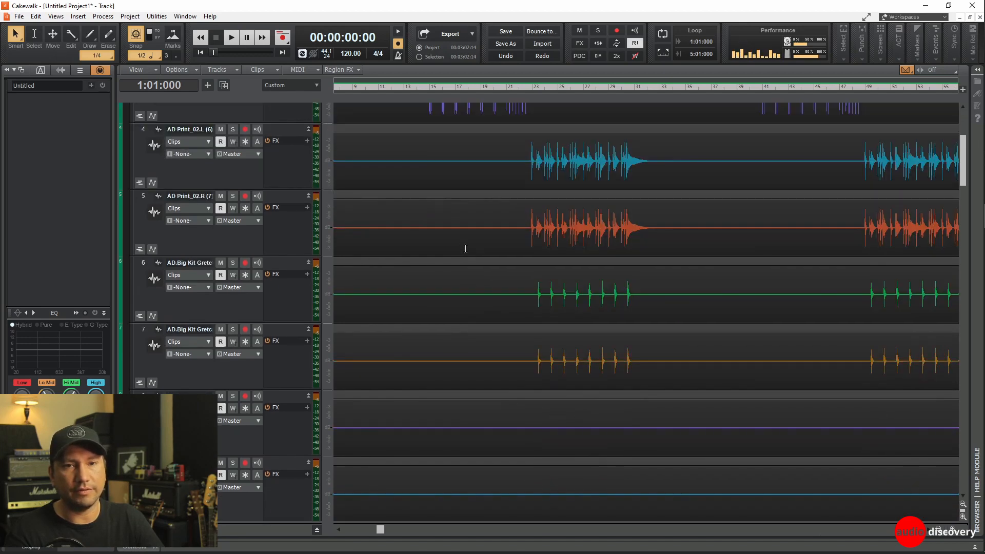
pyautogui.scroll(3, 444, 235)
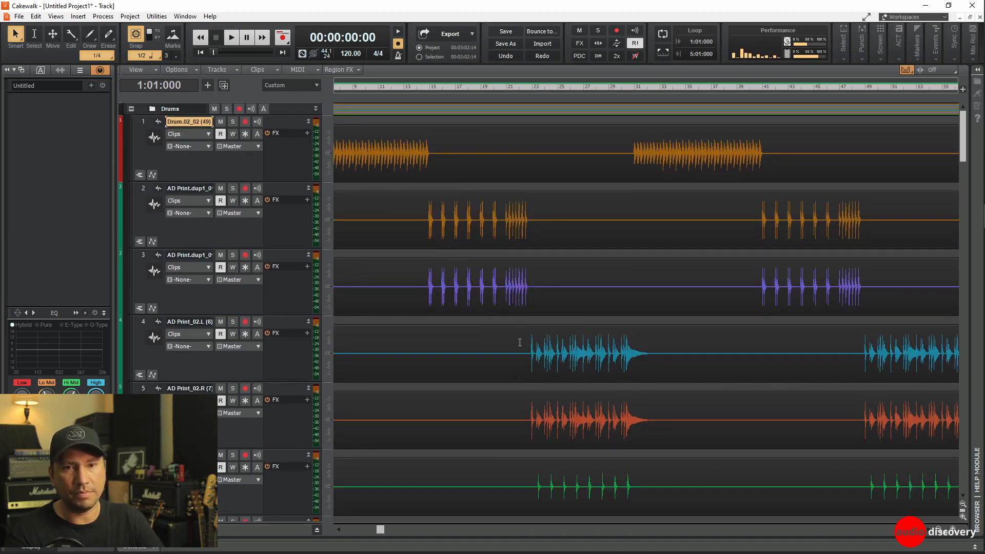
pyautogui.scroll(-10, 520, 342)
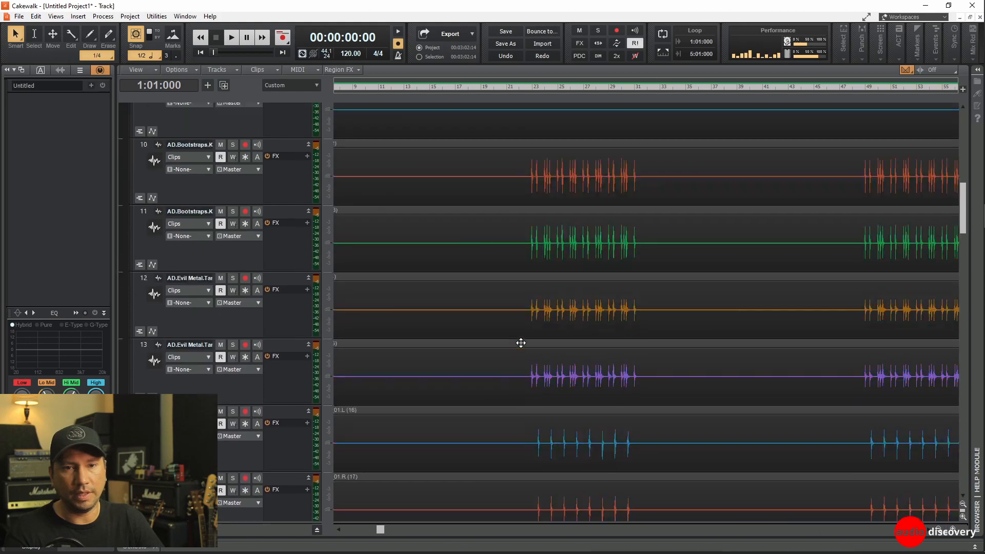
pyautogui.scroll(-12, 521, 342)
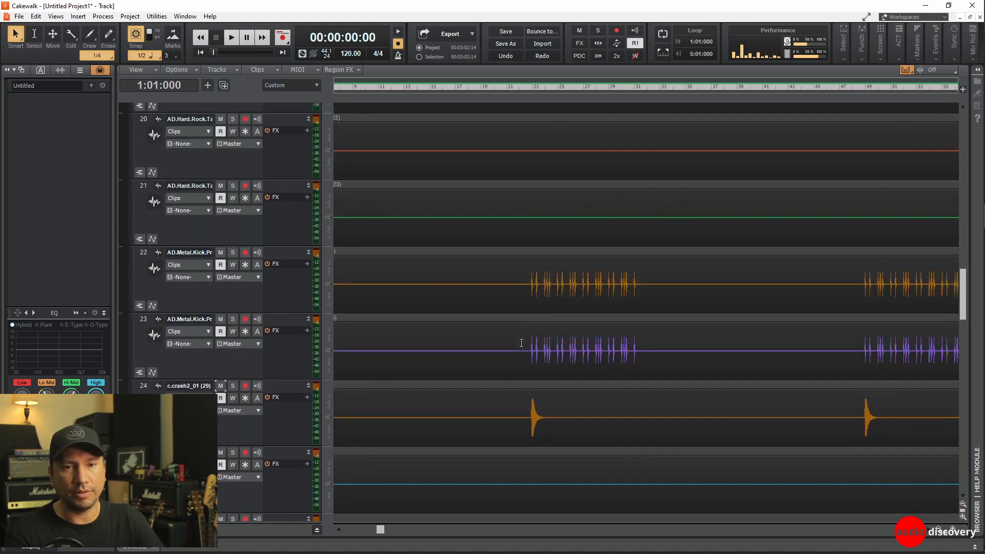
pyautogui.scroll(-10, 521, 343)
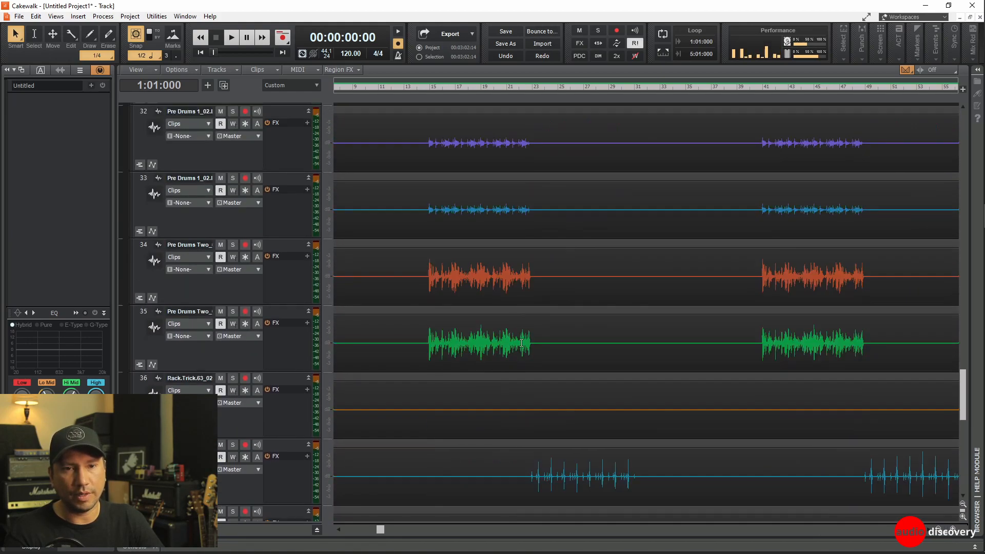
pyautogui.scroll(-5, 482, 246)
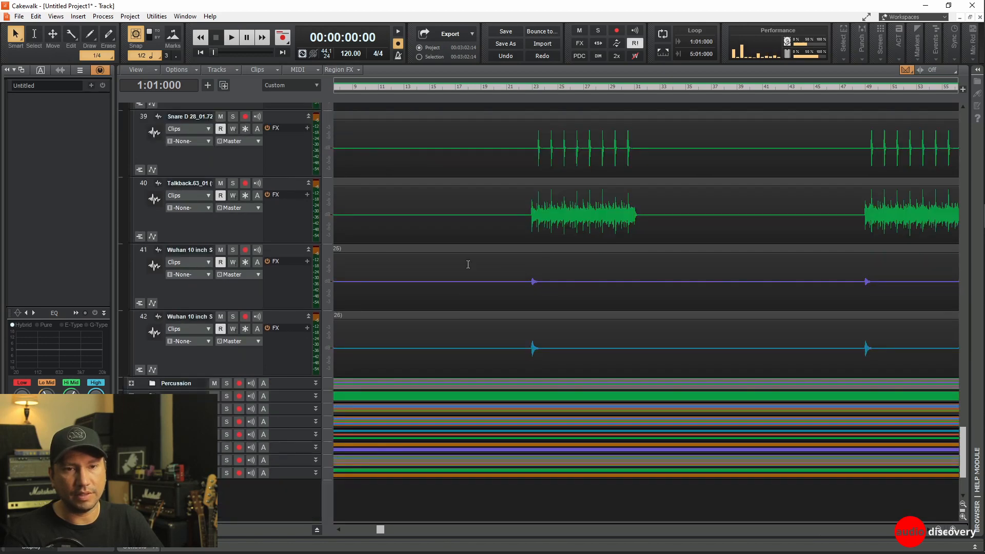
pyautogui.scroll(3, 476, 262)
pyautogui.scroll(5, 476, 262)
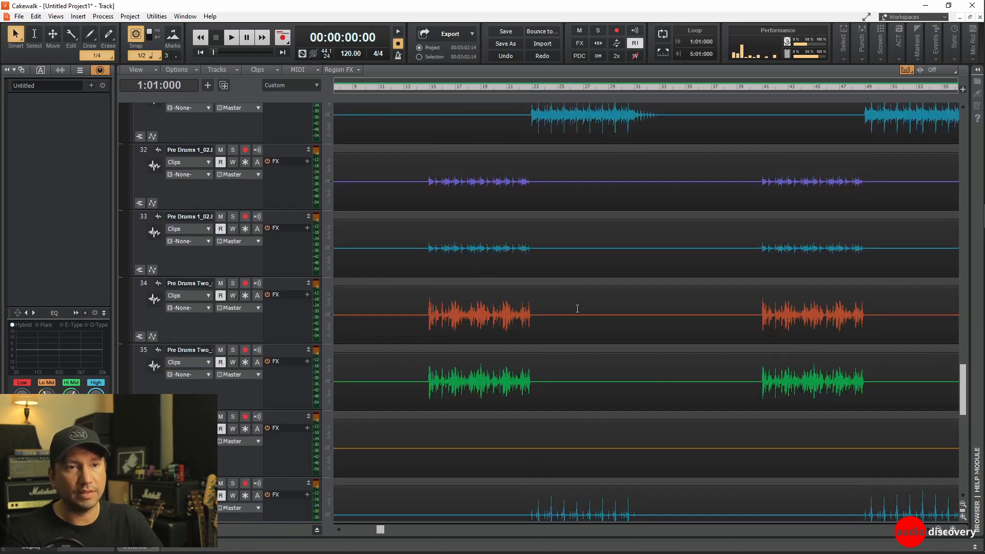
# Reduce the height of all tracks and move Pre Drums 1_02.L directly below Drum.02_02.
pyautogui.moveTo(962, 511); pyautogui.dragTo(954, 431)
pyautogui.scroll(-5, 556, 455)
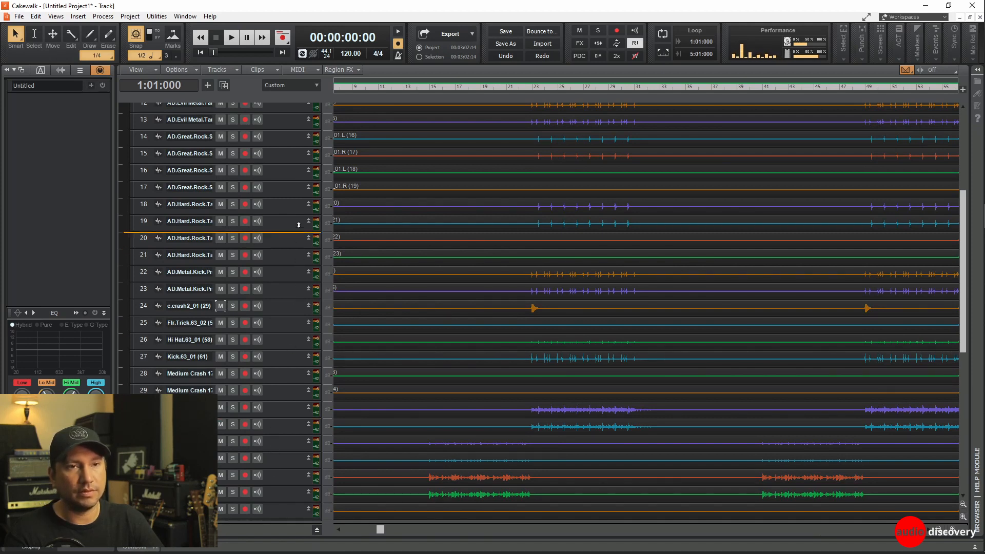
pyautogui.scroll(1, 286, 114)
pyautogui.scroll(8, 283, 123)
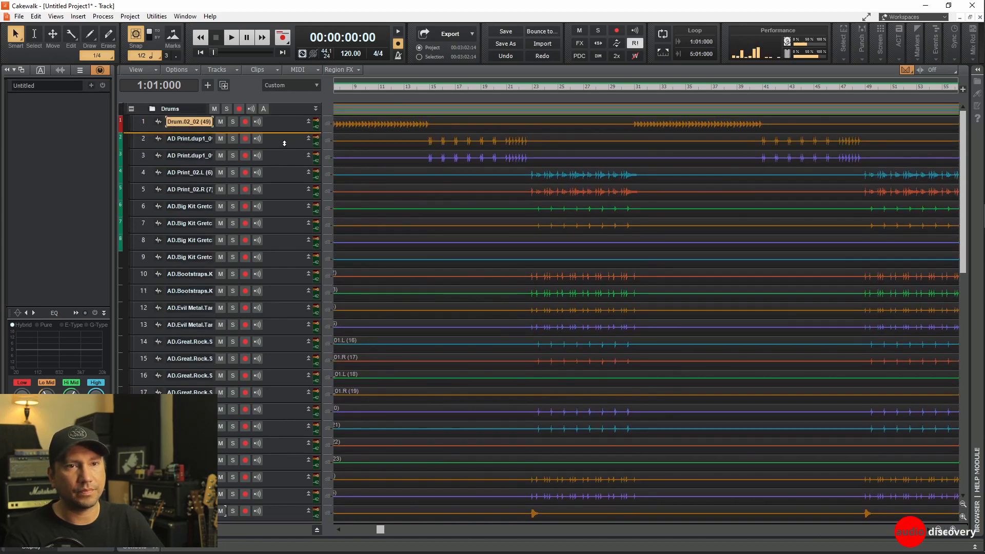
pyautogui.moveTo(284, 143); pyautogui.dragTo(284, 143)
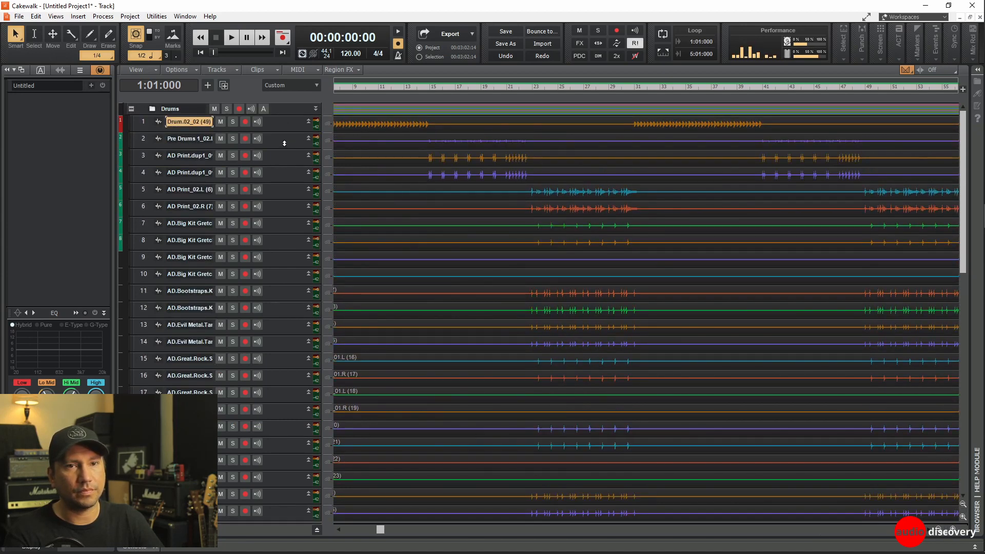
# Move Pre Drums 1_02.R directly below Pre Drums 1_02.L and widen the track names slightly.
pyautogui.scroll(-18, 295, 436)
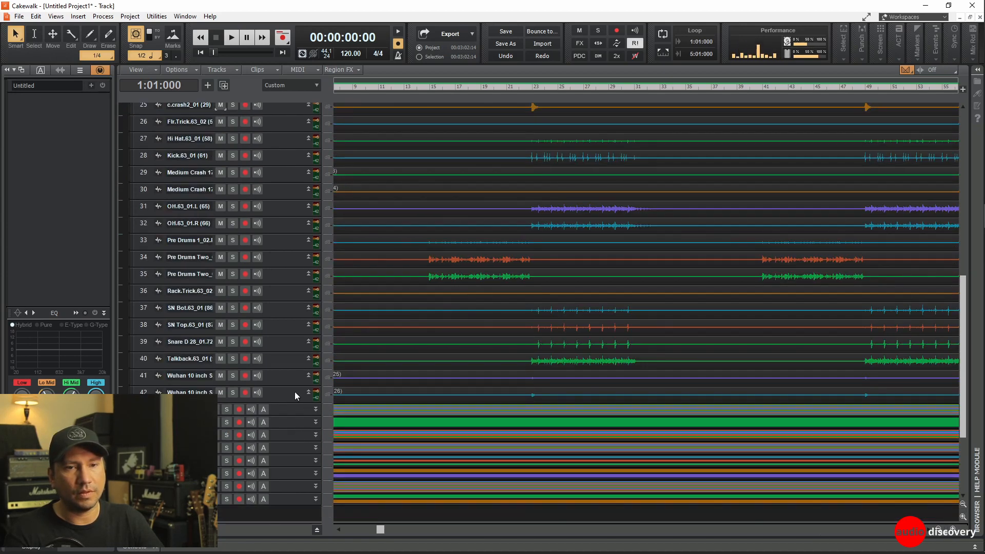
pyautogui.moveTo(286, 244); pyautogui.dragTo(286, 155)
pyautogui.moveTo(212, 121); pyautogui.dragTo(216, 120)
# Select both Pre Drums Two_02 tracks and move Pre Drums Two_02.L directly below Pre Drums 1_02.R.
pyautogui.scroll(-8, 300, 293)
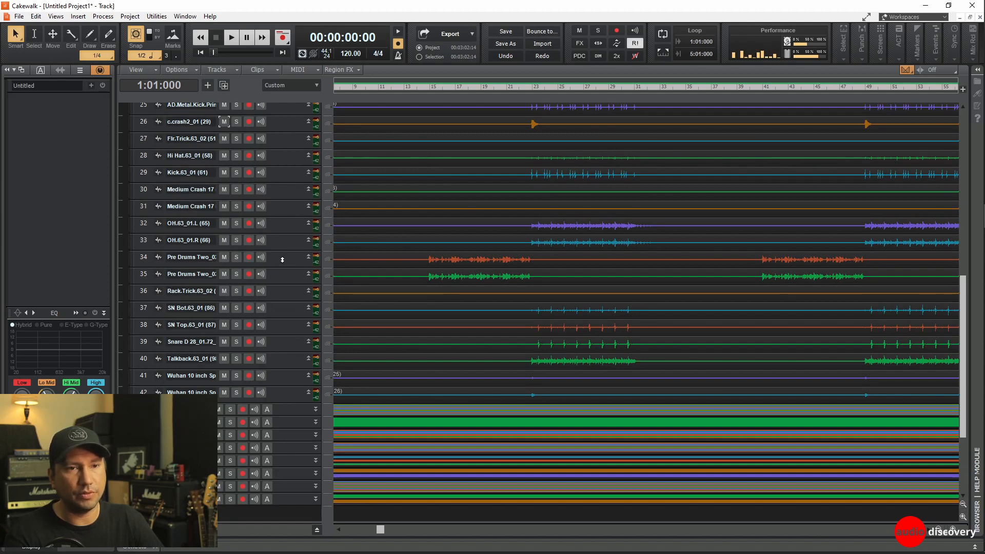
pyautogui.moveTo(144, 258); pyautogui.dragTo(144, 275)
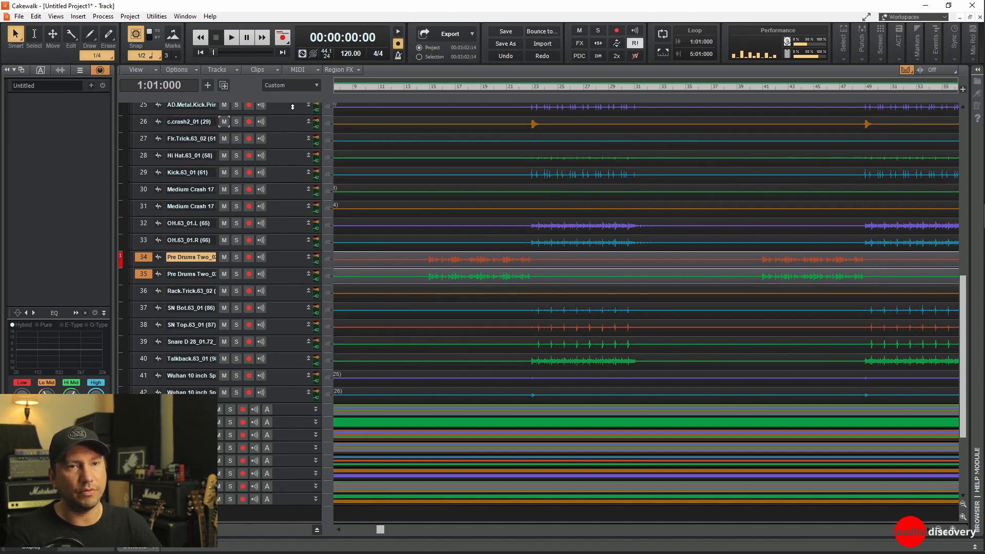
pyautogui.scroll(10, 293, 107)
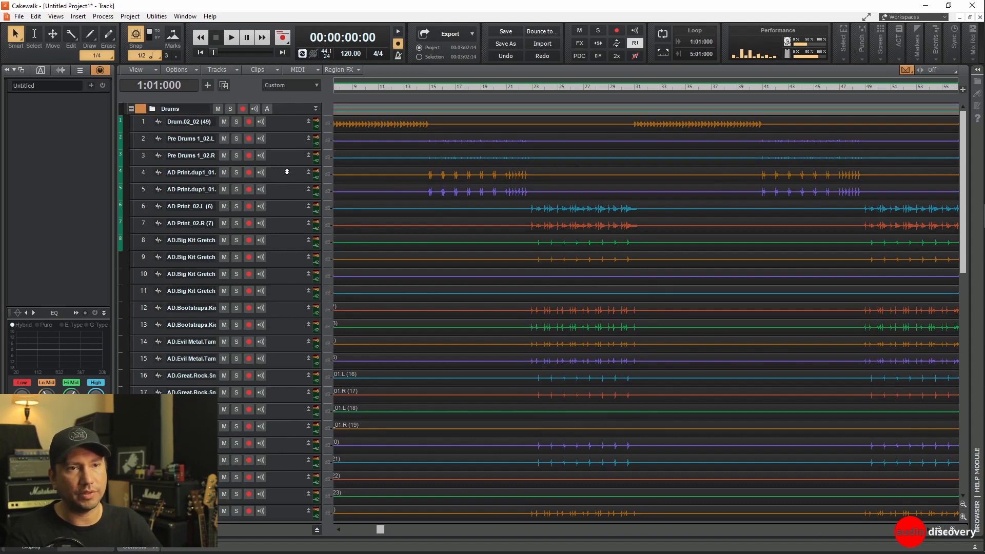
pyautogui.moveTo(286, 172); pyautogui.dragTo(287, 175)
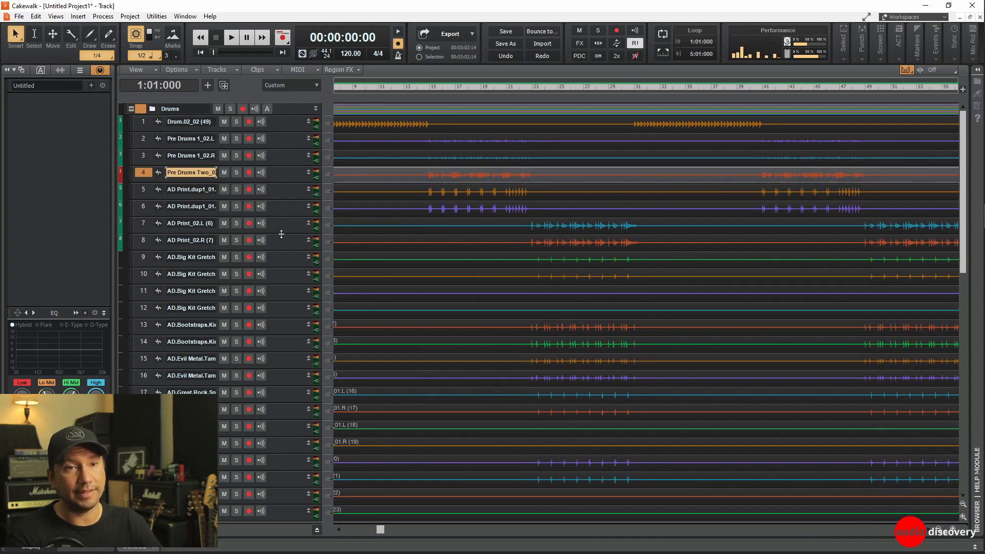
# Move the Pre Drums Two_02.R track directly below Pre Drums Two_02.L.
pyautogui.scroll(-15, 267, 298)
pyautogui.scroll(3, 267, 298)
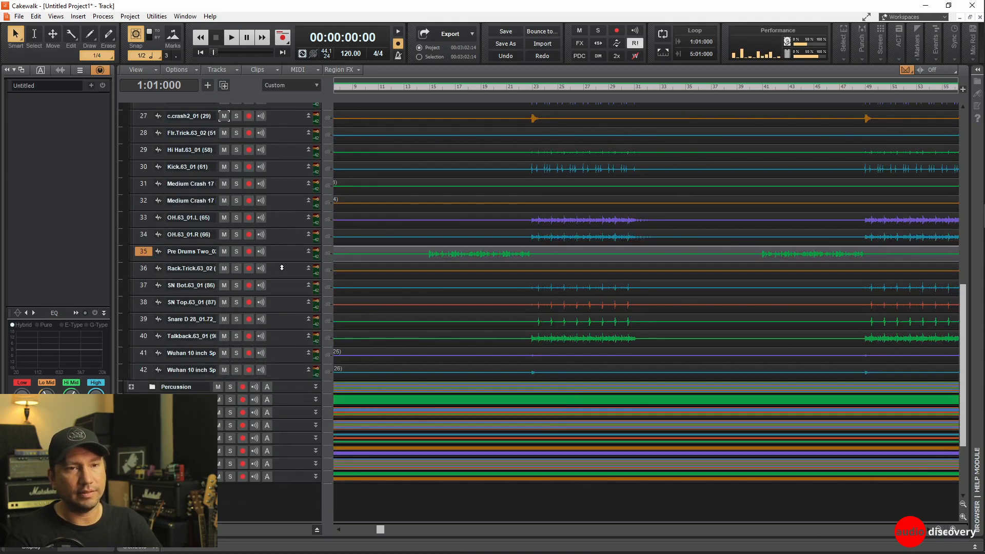
pyautogui.scroll(5, 283, 256)
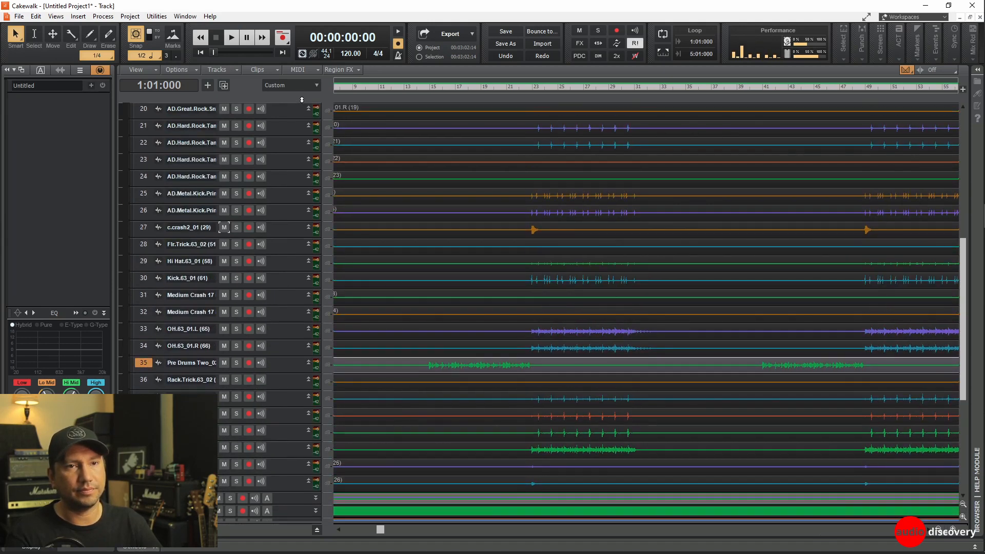
pyautogui.scroll(4, 302, 99)
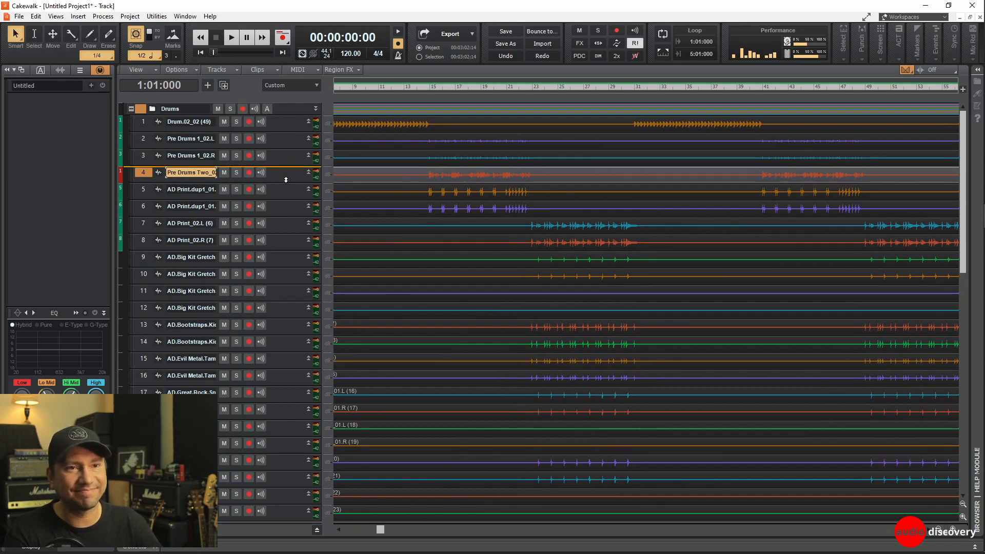
pyautogui.moveTo(286, 180); pyautogui.dragTo(286, 192)
# Delete the two empty tracks AD.Big Kit Gretch.SS_01.L and AD.Big Kit Gretch.SS_01.R from the Drums folder.
pyautogui.scroll(-5, 384, 253)
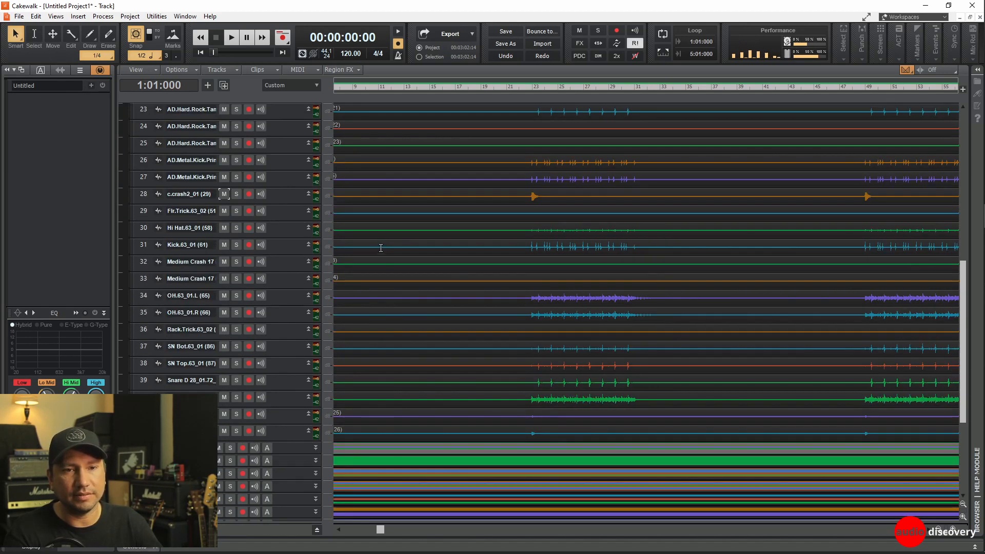
pyautogui.scroll(5, 377, 300)
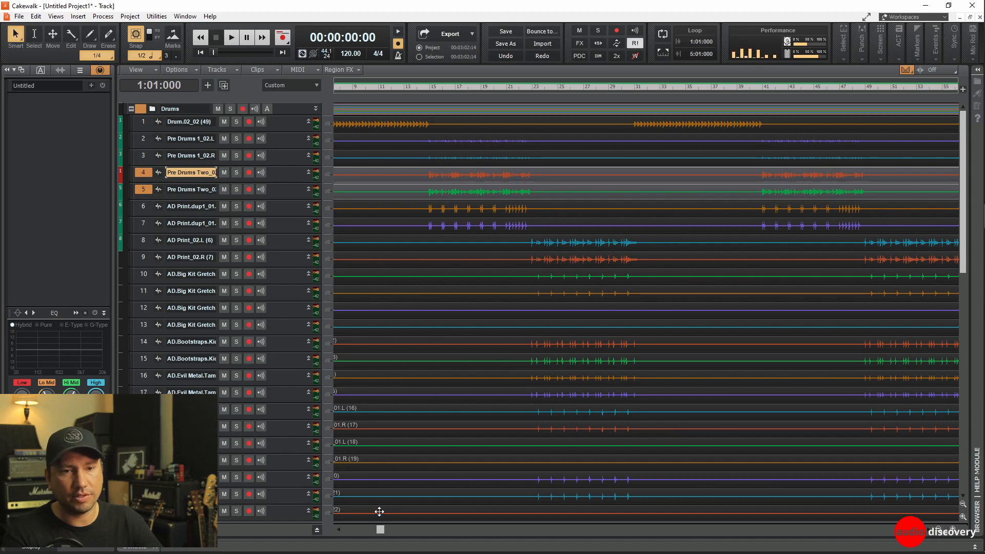
pyautogui.moveTo(380, 528); pyautogui.dragTo(311, 532)
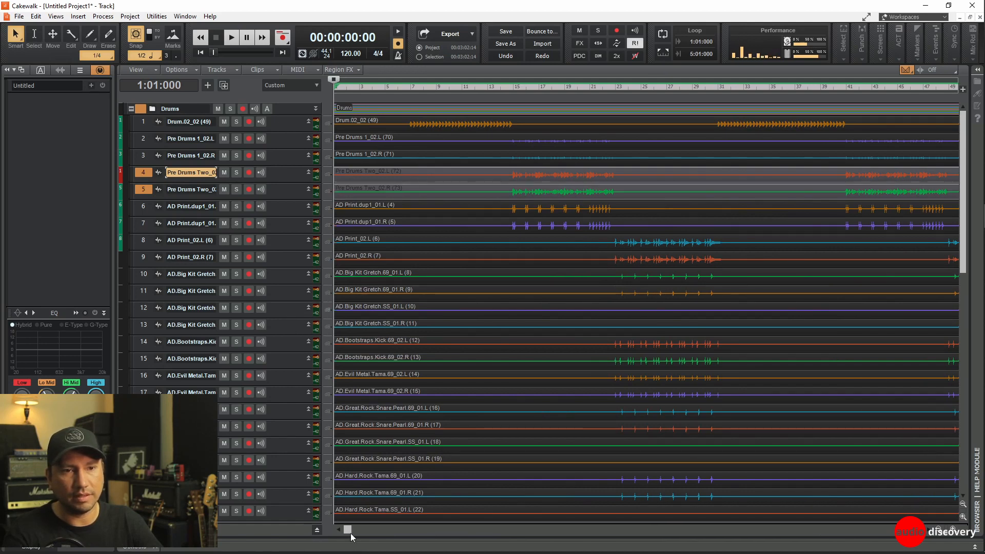
pyautogui.moveTo(348, 529); pyautogui.dragTo(314, 543)
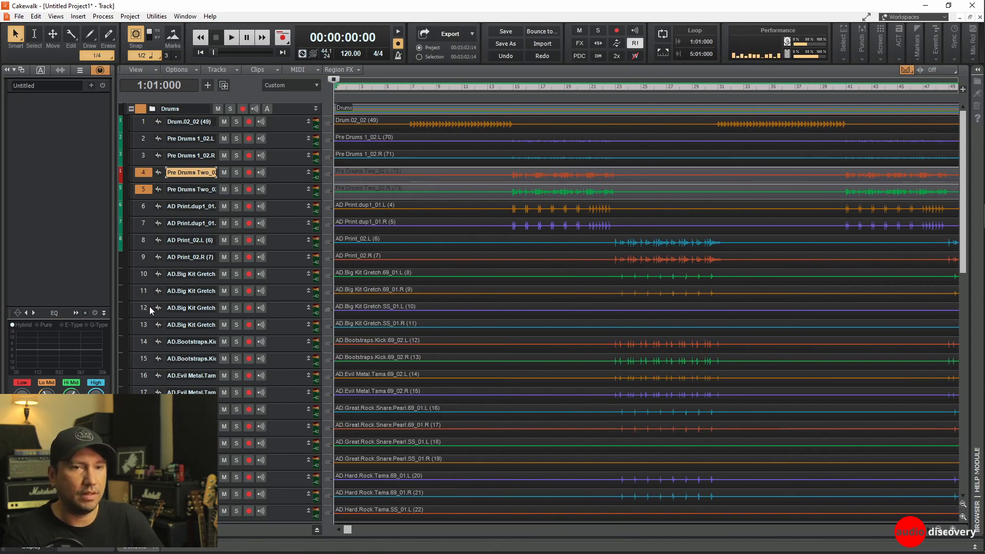
pyautogui.moveTo(144, 306); pyautogui.dragTo(144, 324)
pyautogui.rightClick(144, 324)
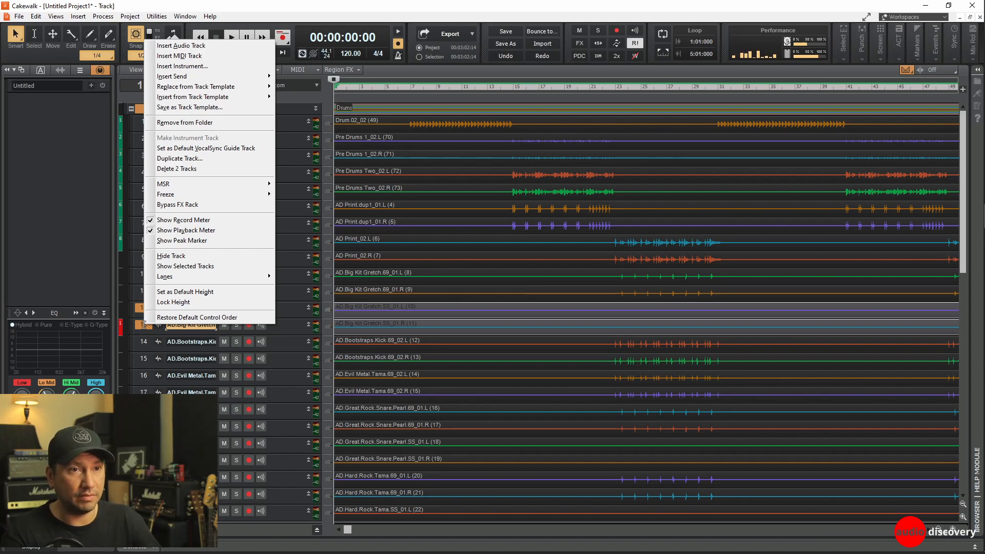
pyautogui.click(177, 169)
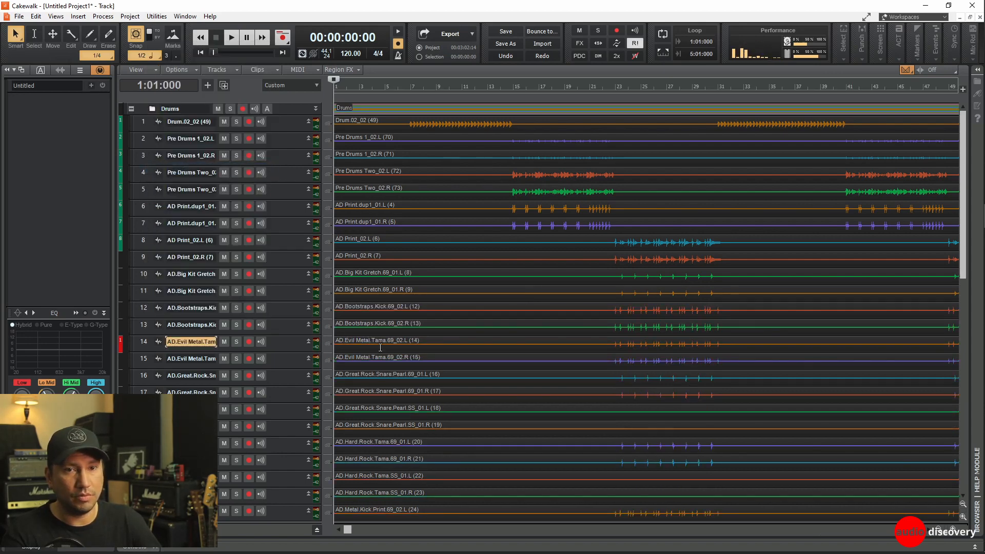
# Check the remaining drum tracks along the timeline for further ones without audio.
pyautogui.scroll(-3, 380, 347)
pyautogui.moveTo(349, 529)
pyautogui.mouseDown()
pyautogui.moveTo(595, 529)
pyautogui.moveTo(348, 529)
pyautogui.mouseUp()
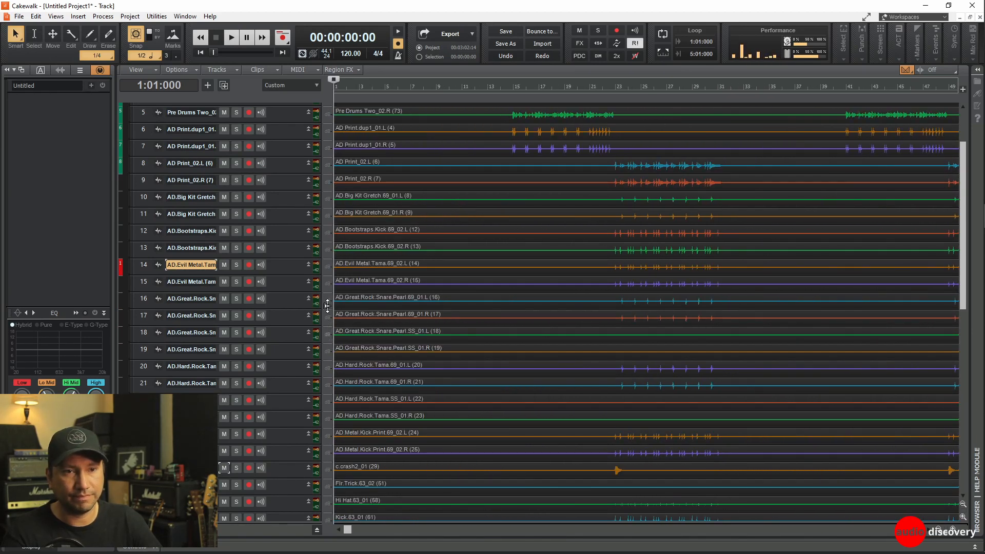
pyautogui.moveTo(347, 529)
pyautogui.mouseDown()
pyautogui.moveTo(654, 529)
pyautogui.moveTo(348, 529)
pyautogui.mouseUp()
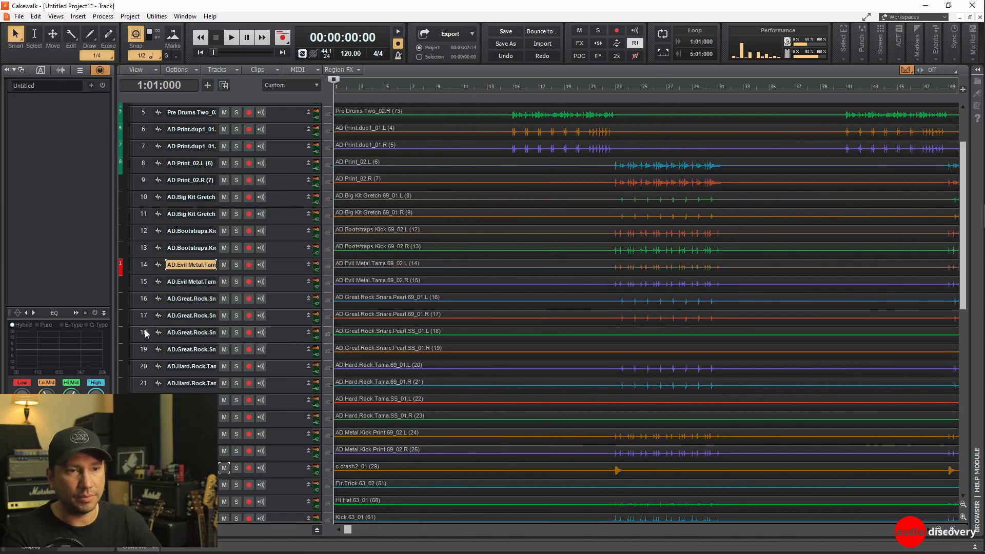
# Delete the left and right tracks of AD.Great.Rock.Snare.Pearl.SS_01 and AD.Hard.Rock.Tama.SS_01.
pyautogui.moveTo(148, 333); pyautogui.dragTo(143, 351)
pyautogui.rightClick(143, 350)
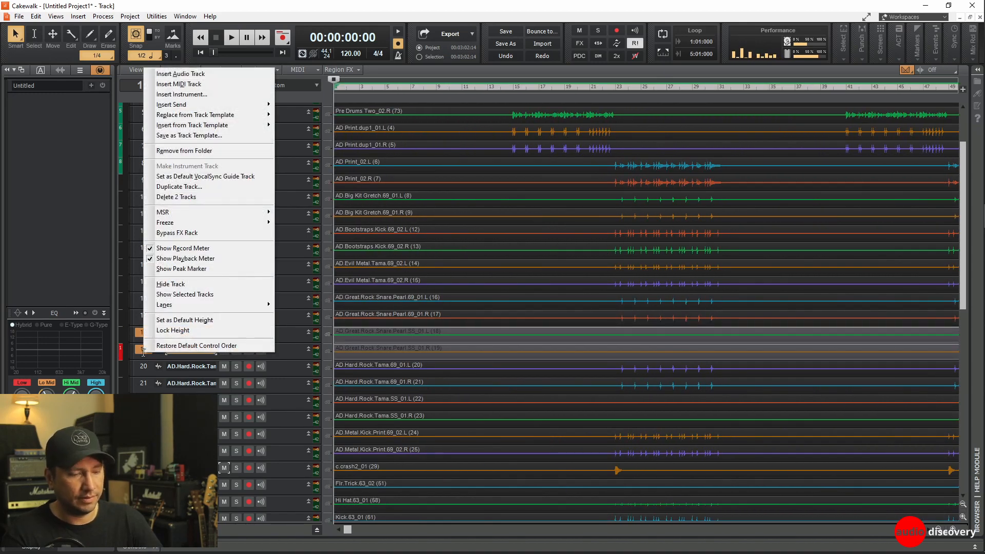
pyautogui.click(176, 197)
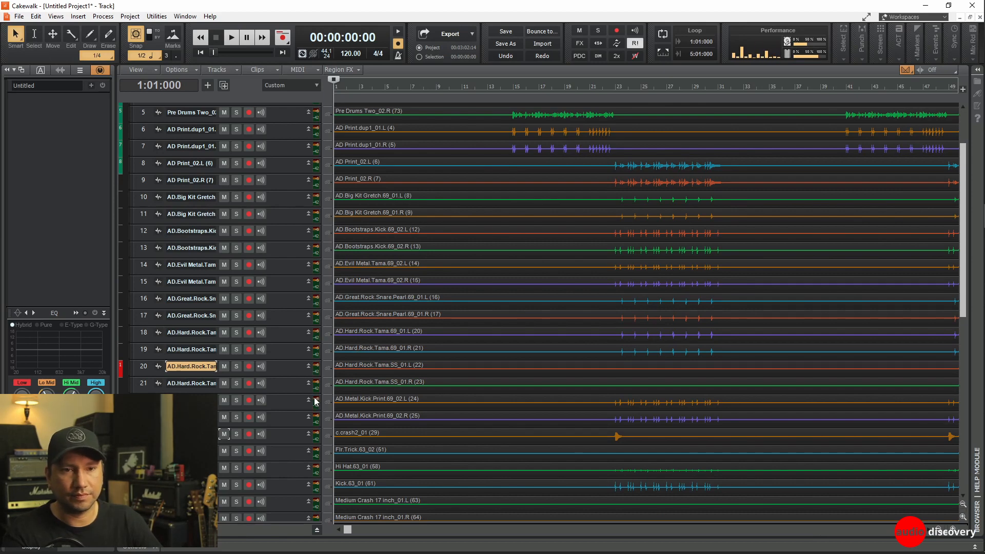
pyautogui.moveTo(148, 367); pyautogui.dragTo(144, 383)
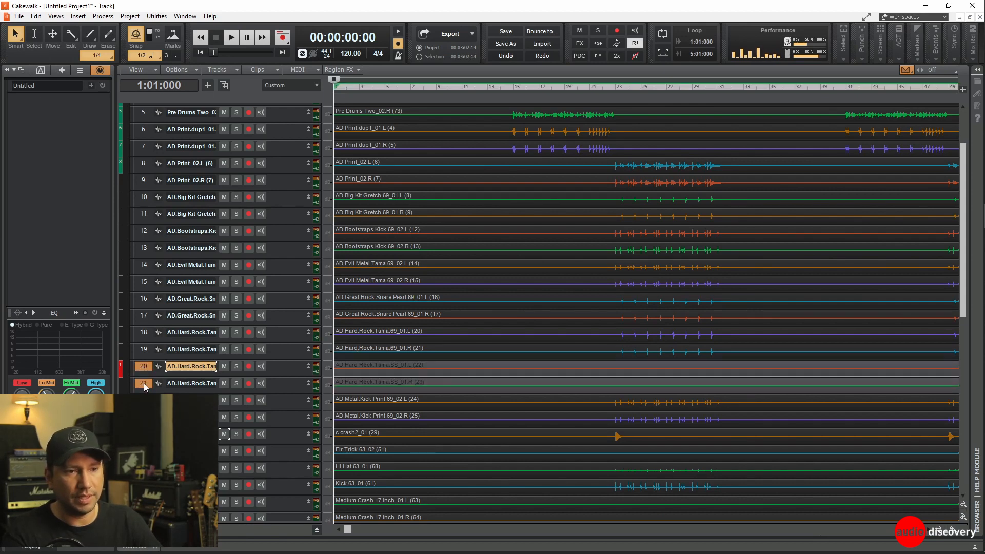
pyautogui.rightClick(144, 383)
pyautogui.click(176, 227)
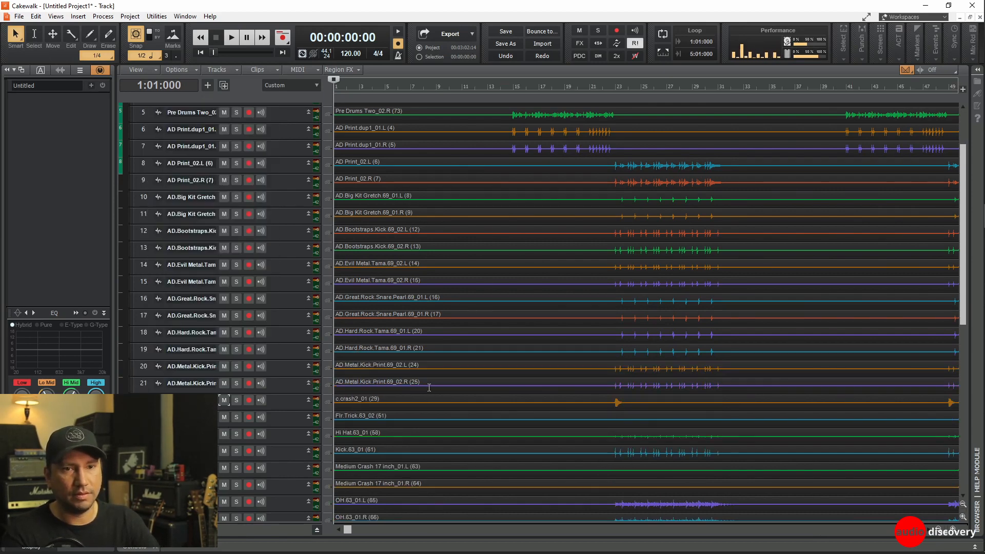
# Examine the remaining drum tracks along the whole timeline to check which ones contain audio.
pyautogui.scroll(-2, 399, 388)
pyautogui.moveTo(343, 531); pyautogui.dragTo(631, 528)
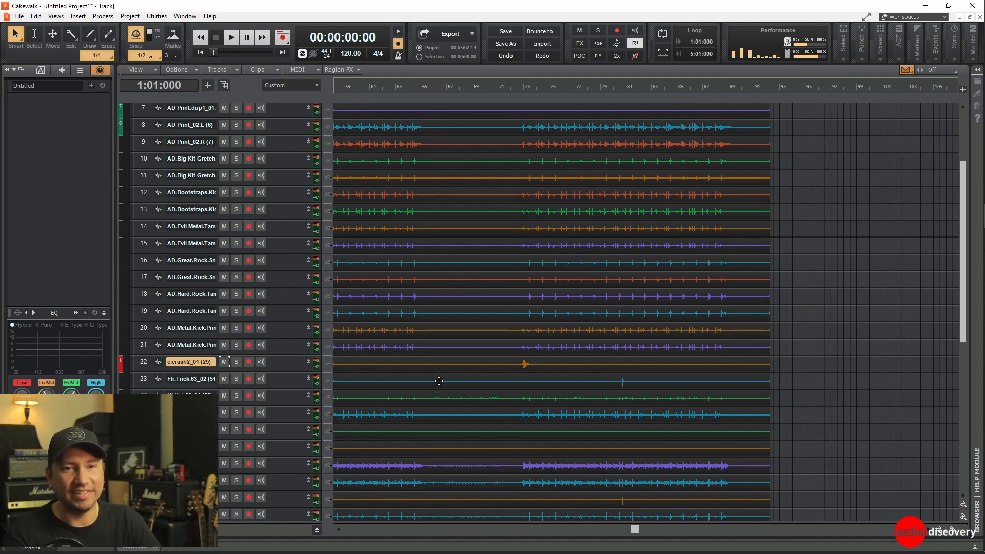
pyautogui.scroll(3, 448, 381)
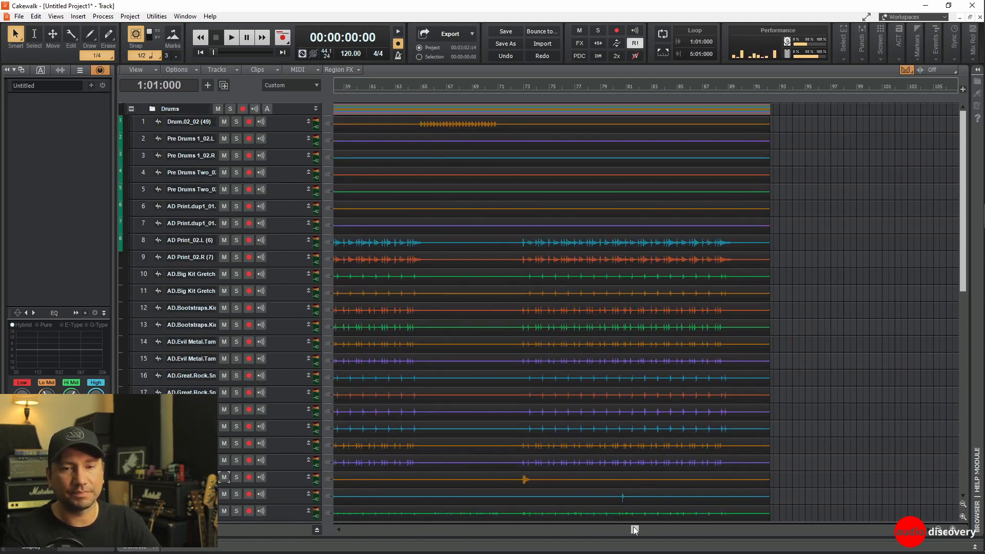
pyautogui.moveTo(633, 526); pyautogui.dragTo(345, 528)
pyautogui.scroll(-3, 538, 416)
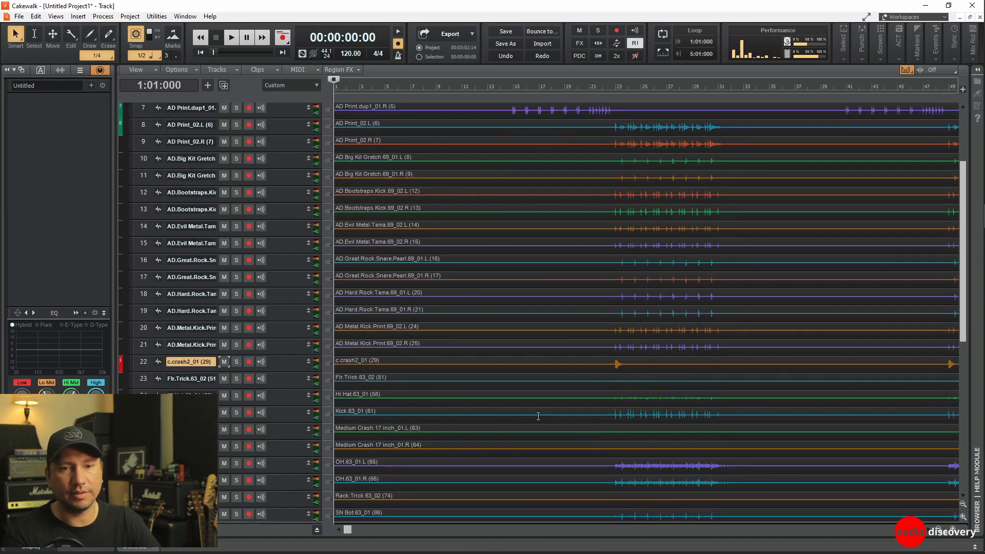
pyautogui.scroll(-2, 538, 415)
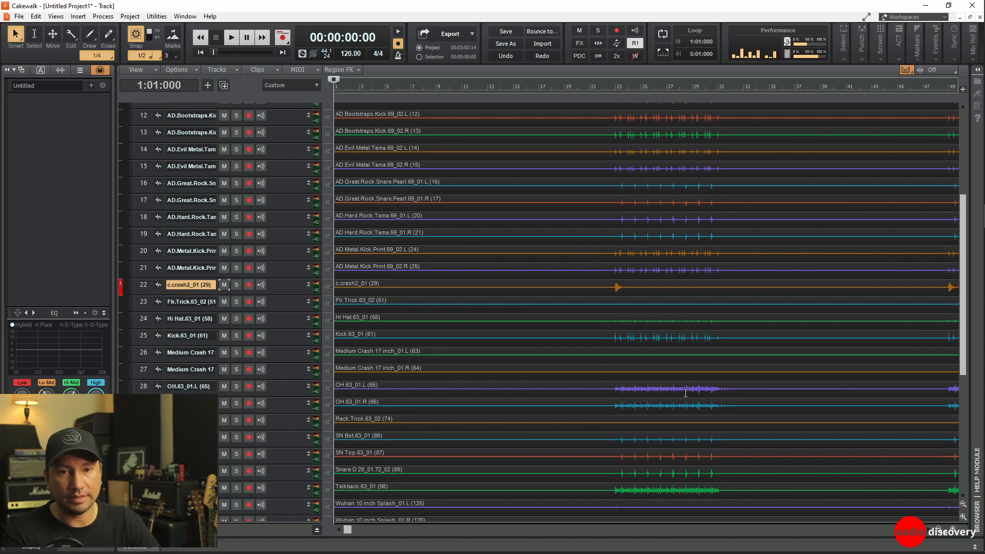
pyautogui.moveTo(348, 529)
pyautogui.mouseDown()
pyautogui.moveTo(602, 542)
pyautogui.moveTo(328, 528)
pyautogui.mouseUp()
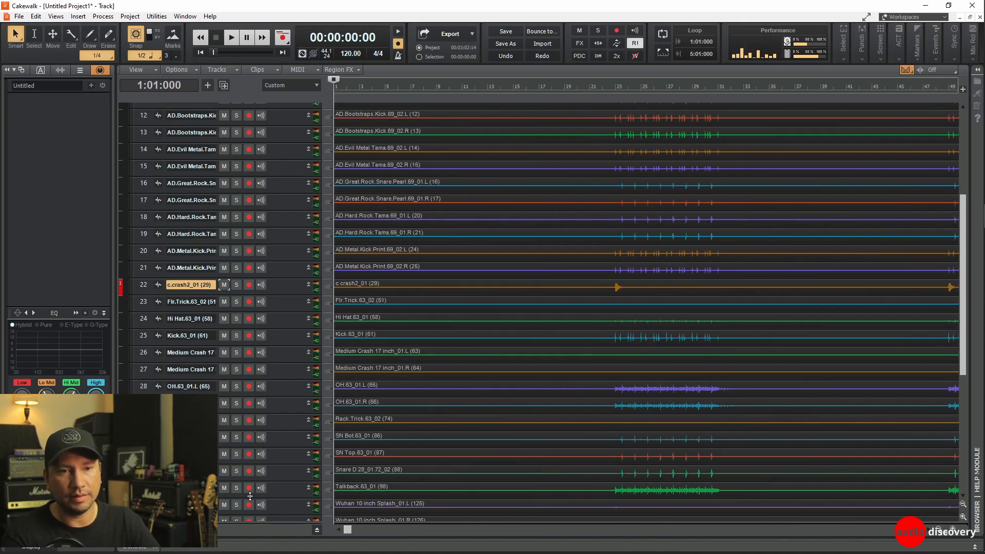
# Narrow the track header area slightly and collapse the track inspector to give the clips more room.
pyautogui.moveTo(331, 356); pyautogui.dragTo(340, 356)
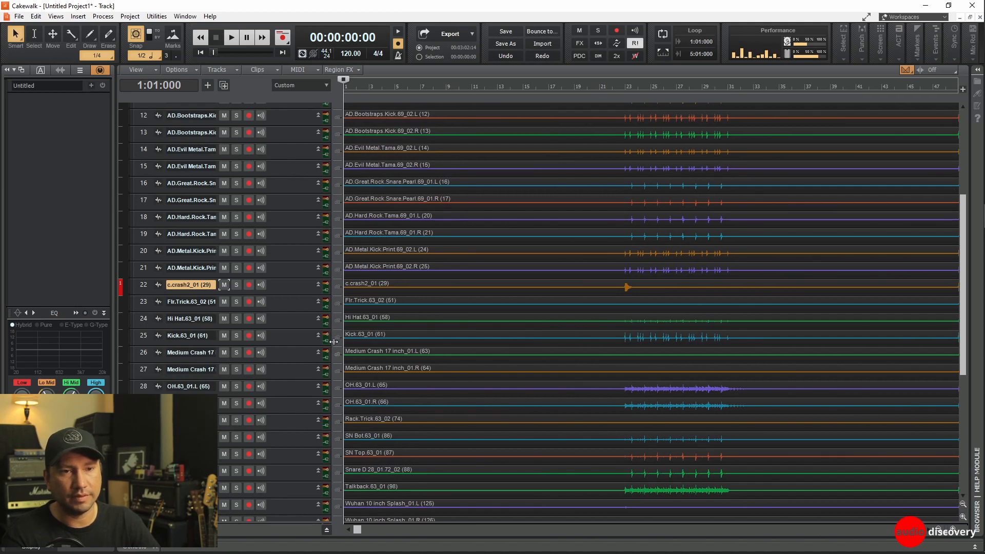
pyautogui.click(331, 341)
pyautogui.moveTo(331, 342); pyautogui.dragTo(303, 343)
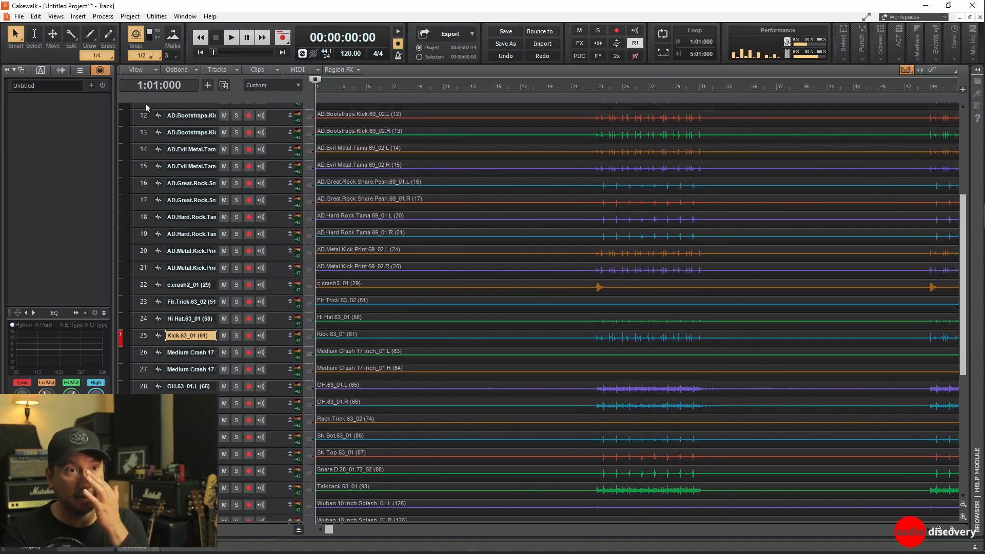
pyautogui.click(9, 69)
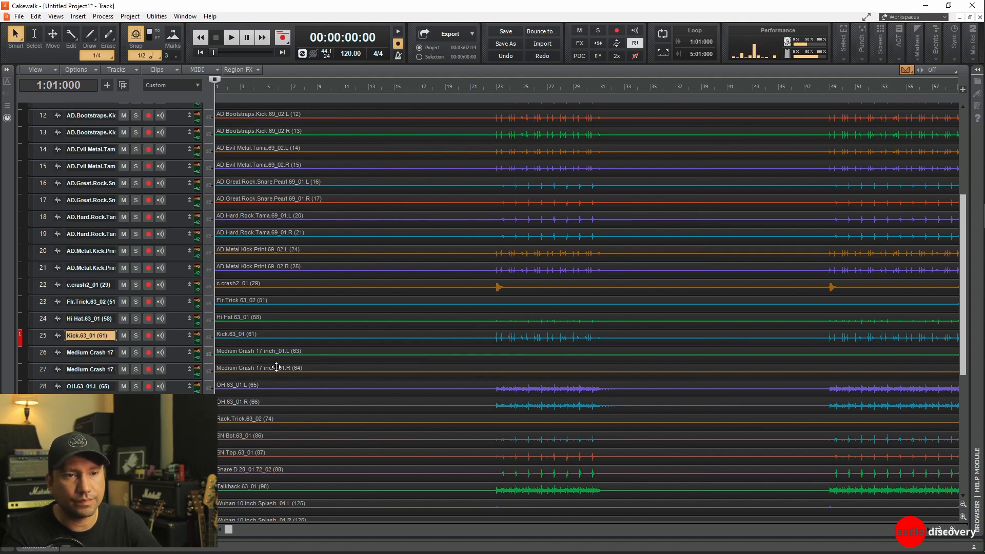
# Move both Medium Crash 17 inch tracks directly above the Wuhan 10 inch Splash tracks, and Rack.Trick.63_02 directly below Flr.Trick.63_02.
pyautogui.scroll(-3, 276, 368)
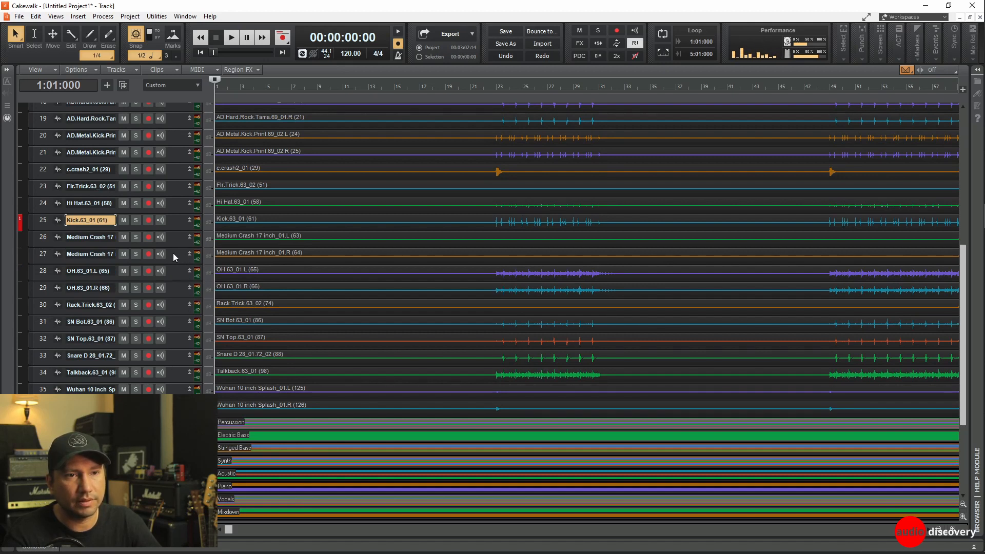
pyautogui.click(202, 251)
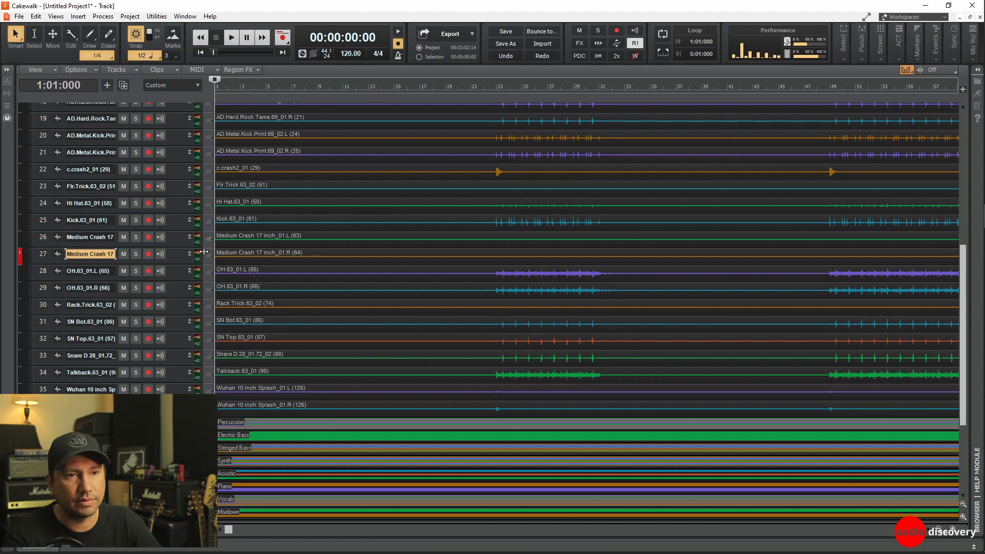
pyautogui.moveTo(204, 251); pyautogui.dragTo(216, 252)
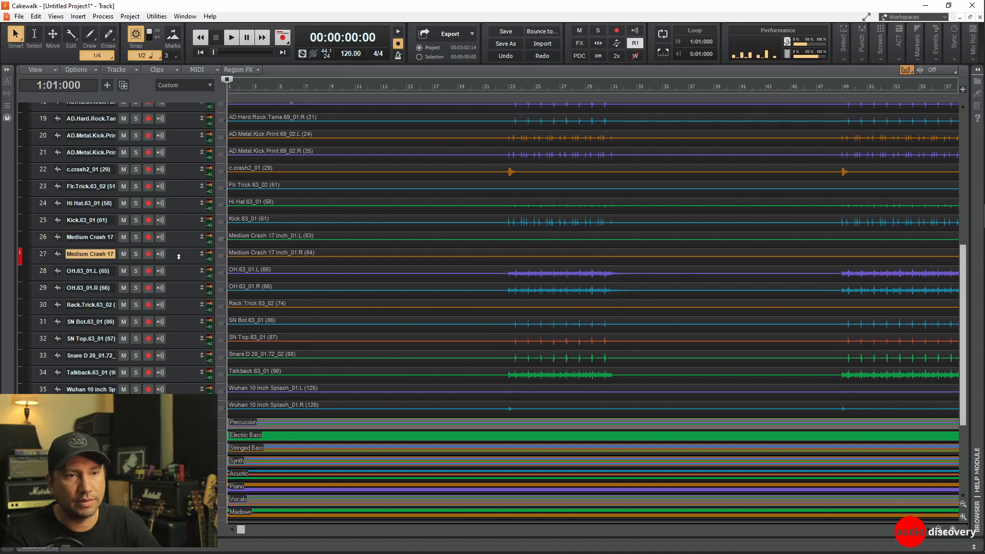
pyautogui.moveTo(178, 271); pyautogui.dragTo(172, 385)
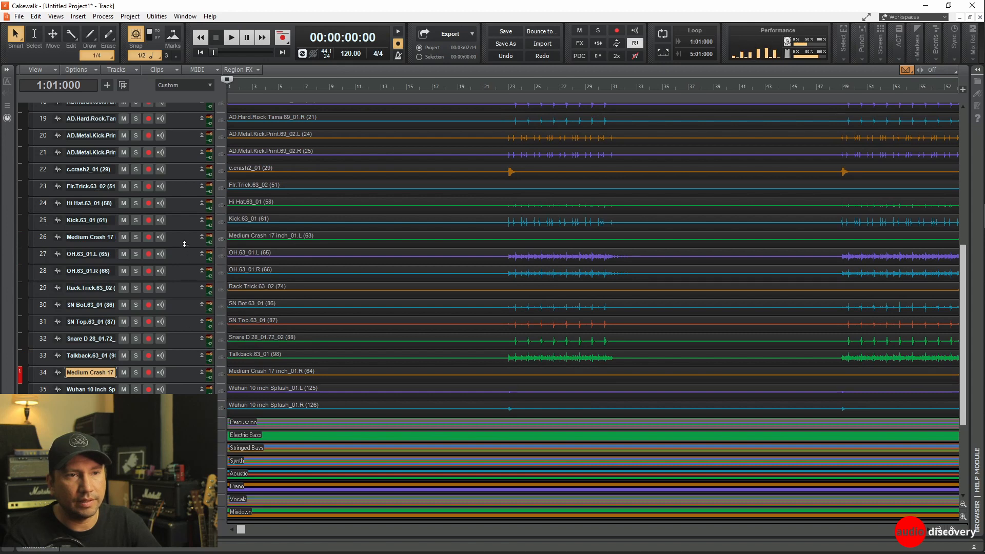
pyautogui.moveTo(179, 237); pyautogui.dragTo(165, 377)
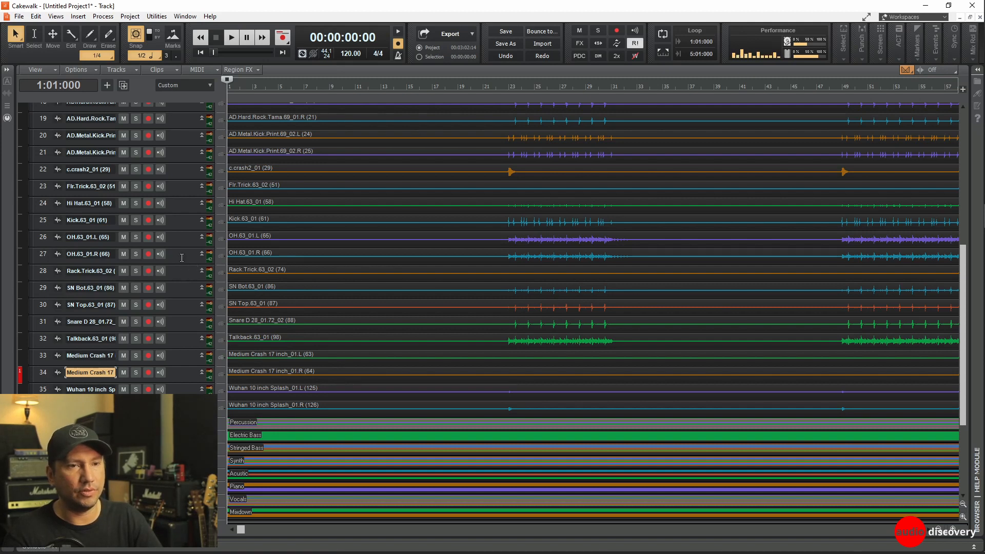
pyautogui.moveTo(175, 272); pyautogui.dragTo(180, 211)
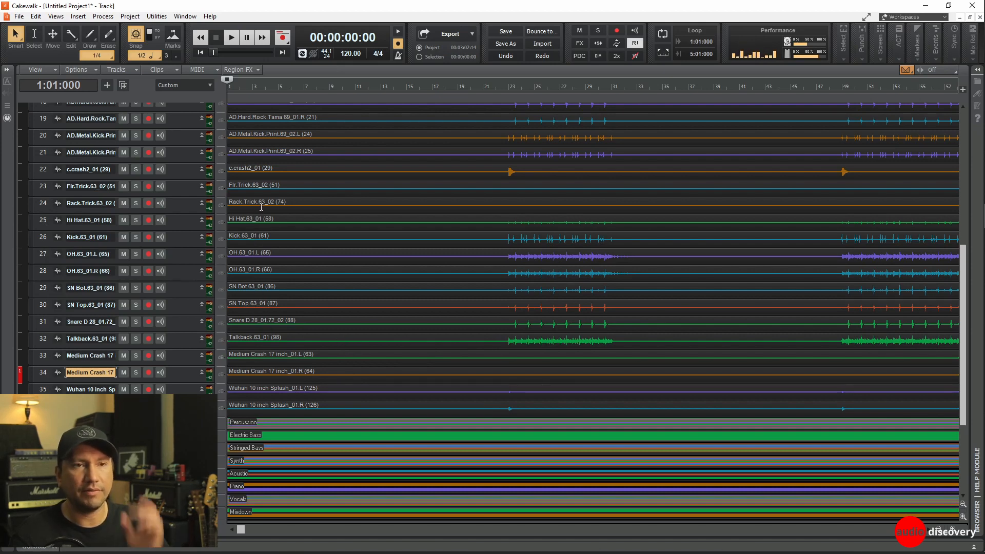
# Review the track order of the Drums folder from its first track to its last.
pyautogui.scroll(6, 295, 277)
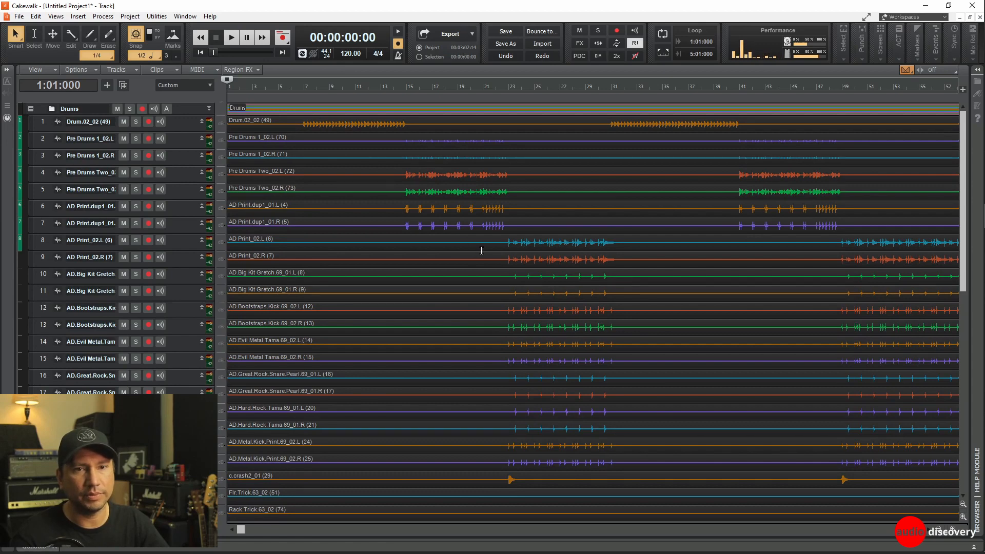
pyautogui.scroll(-1, 545, 208)
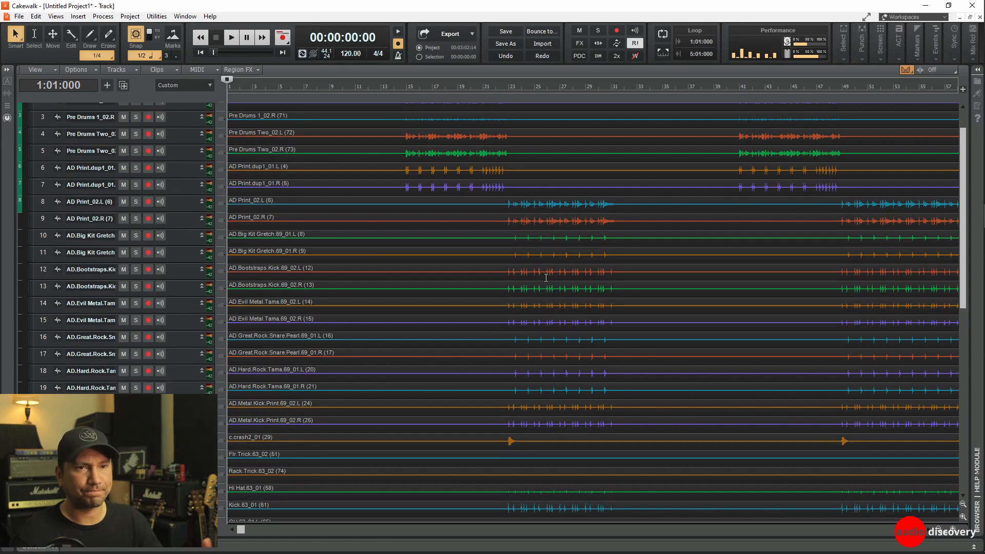
pyautogui.scroll(-4, 546, 277)
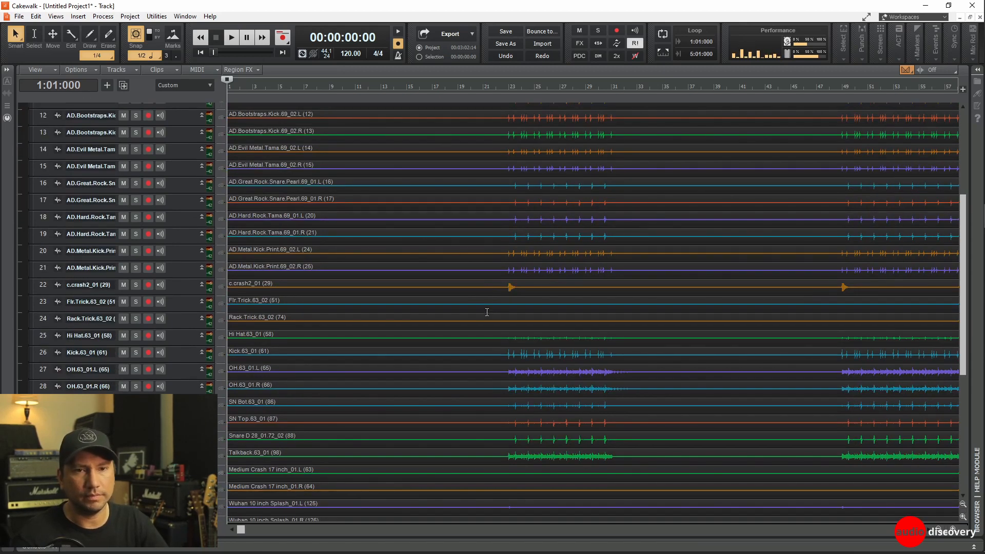
pyautogui.scroll(-2, 500, 297)
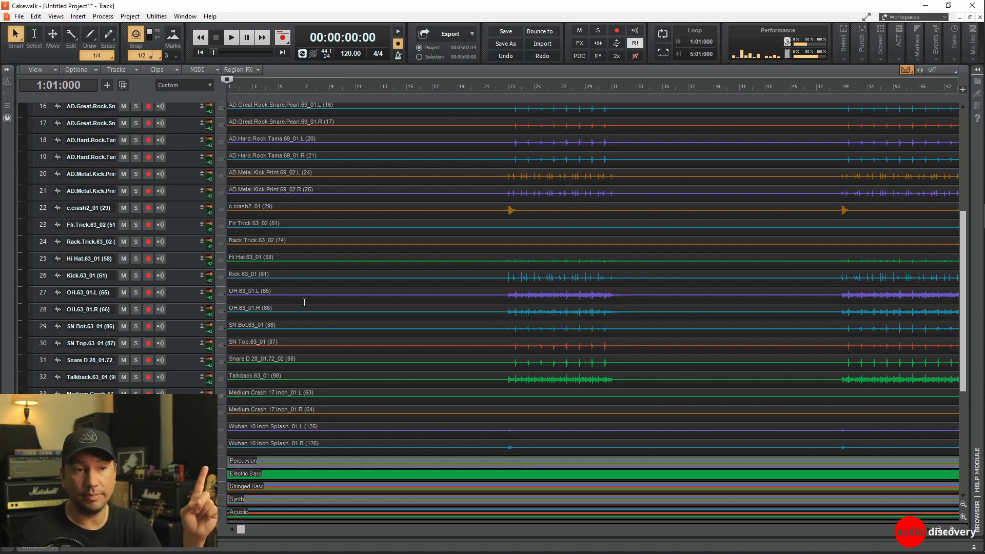
pyautogui.scroll(3, 304, 302)
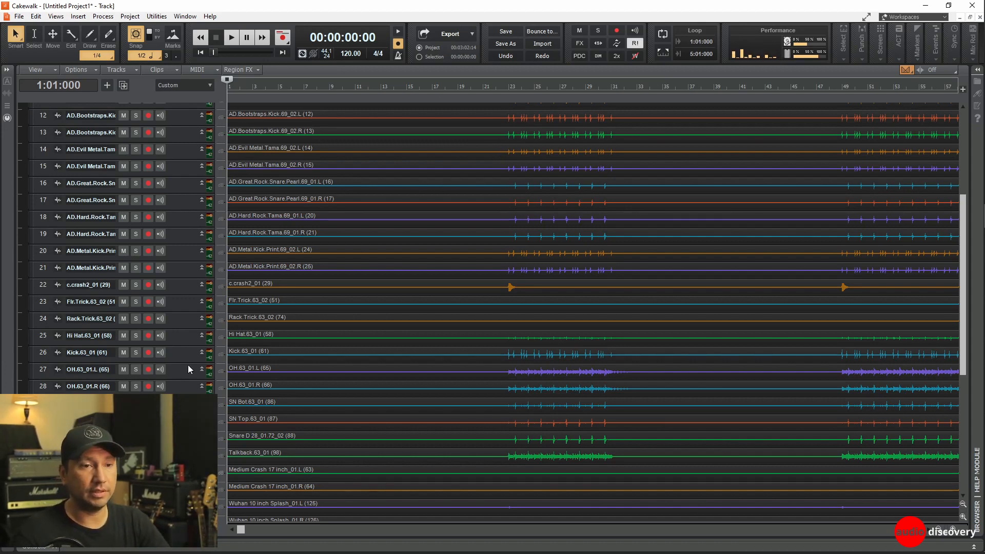
pyautogui.scroll(5, 237, 334)
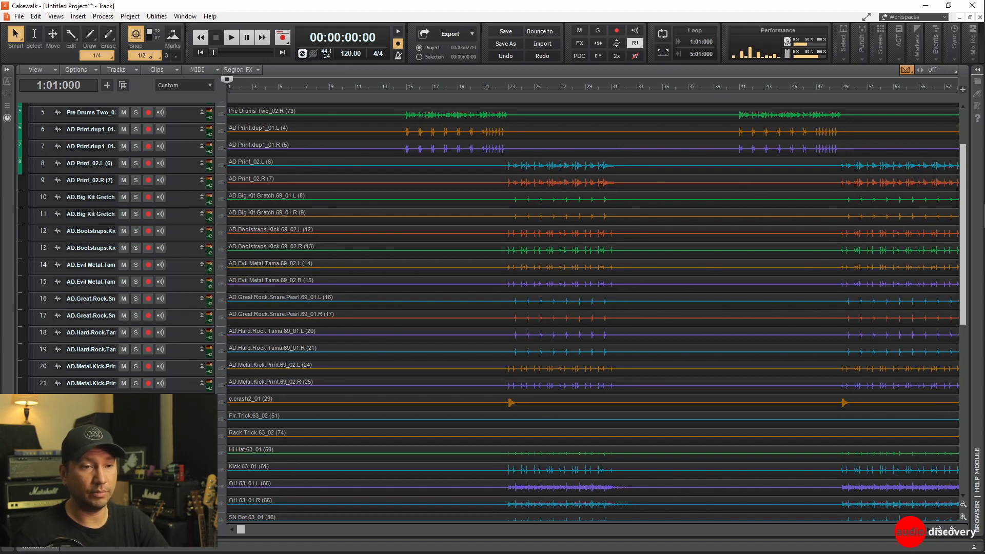
# Move Kick.63_01 and SN Top.63_01 up, in that order, to directly above AD Print_02.L.
pyautogui.moveTo(195, 193); pyautogui.dragTo(197, 167)
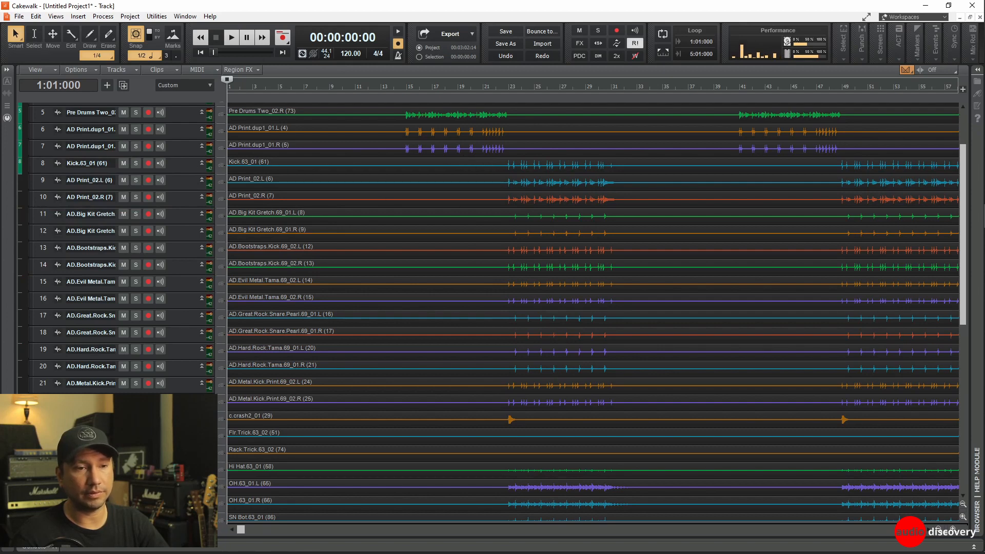
pyautogui.scroll(-3, 589, 308)
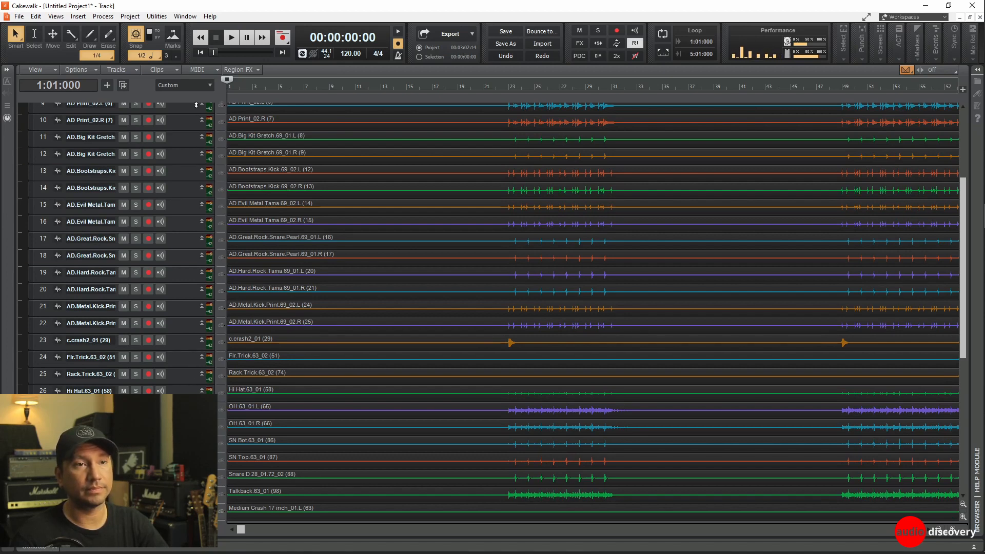
pyautogui.scroll(5, 177, 174)
pyautogui.moveTo(177, 174); pyautogui.dragTo(170, 212)
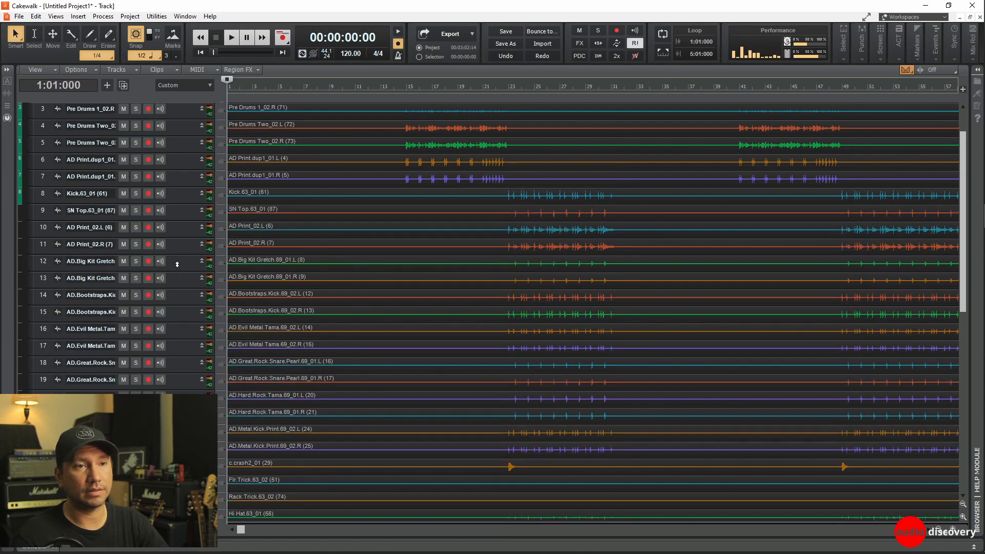
# Move SN Bot.63_01 and Snare D 28_01.72_02 up, in that order, to directly below SN Top.63_01.
pyautogui.scroll(-7, 178, 262)
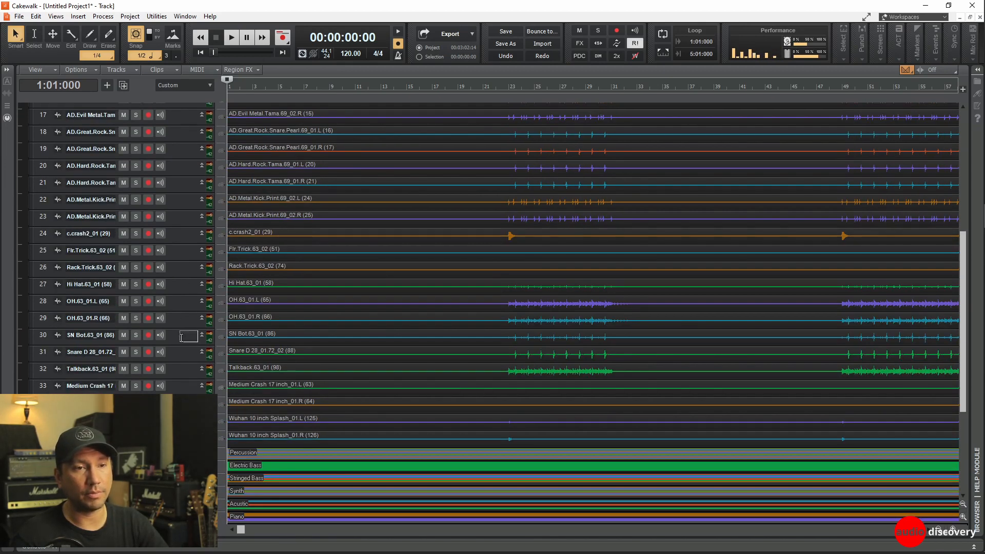
pyautogui.click(180, 338)
pyautogui.scroll(6, 180, 336)
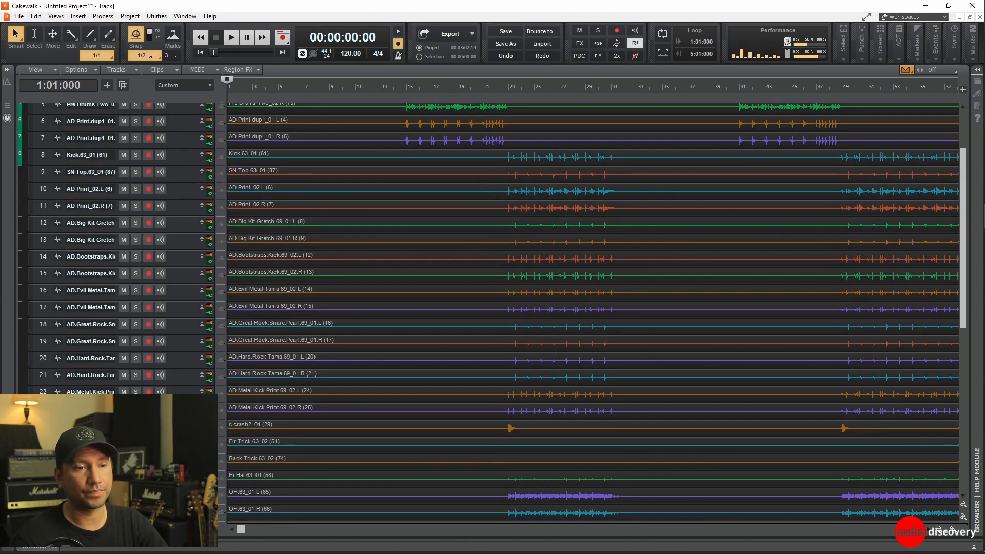
pyautogui.scroll(-1, 179, 336)
pyautogui.moveTo(172, 323); pyautogui.dragTo(172, 146)
pyautogui.moveTo(176, 506); pyautogui.dragTo(178, 168)
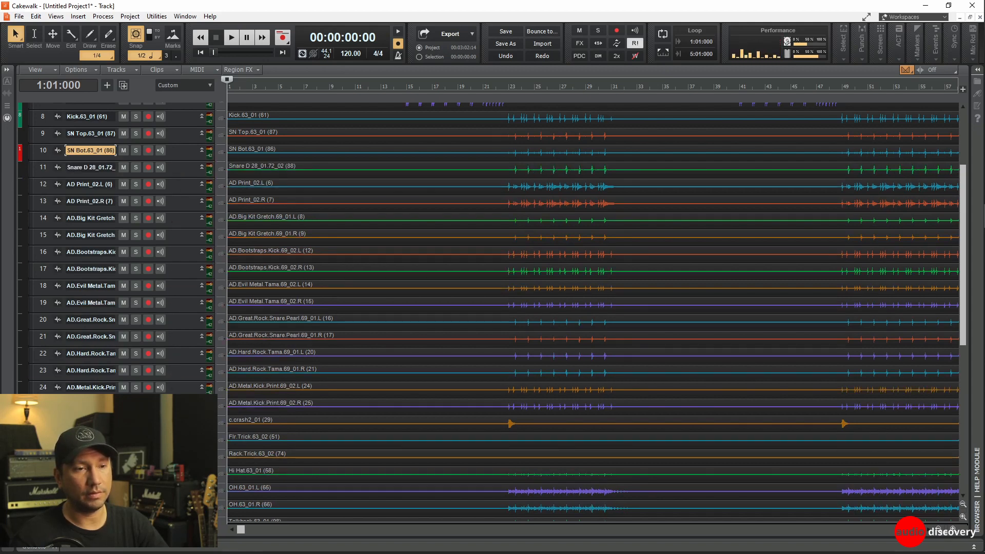
# Move Rack.Trick, Flr.Trick, Hi Hat, OH left, OH right and c.crash2_01, in that order, directly below the Snare D 28 track.
pyautogui.moveTo(178, 391); pyautogui.dragTo(183, 186)
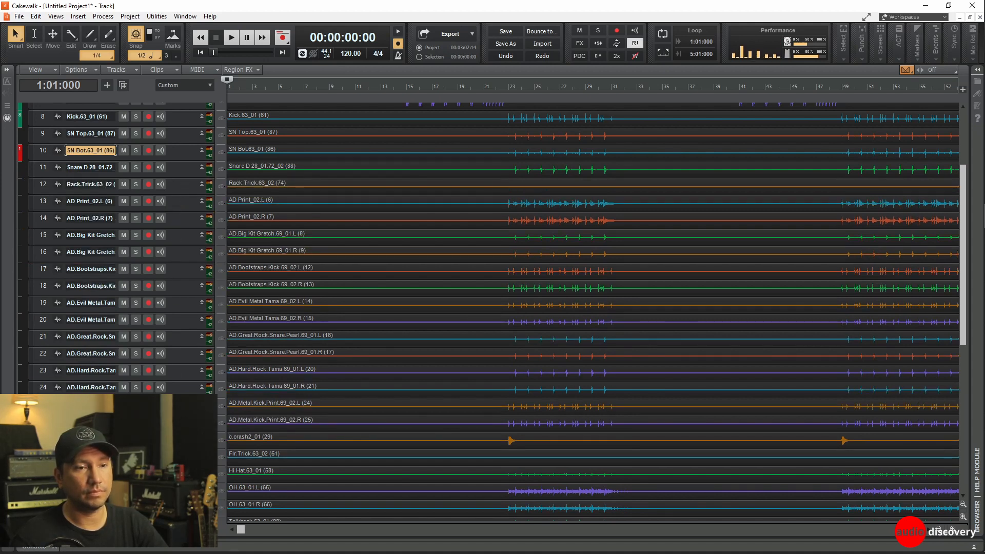
pyautogui.moveTo(180, 455); pyautogui.dragTo(185, 201)
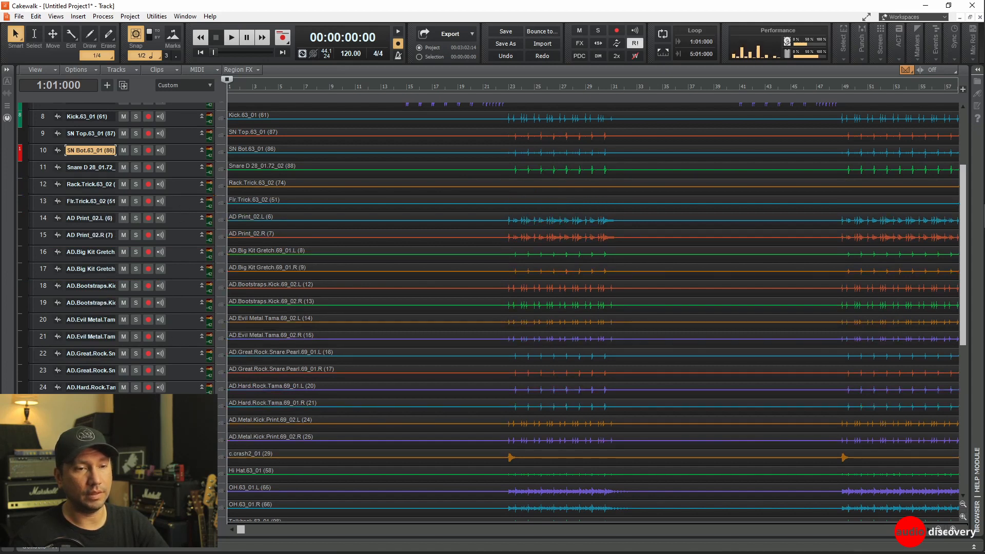
pyautogui.moveTo(189, 227)
pyautogui.mouseDown()
pyautogui.moveTo(189, 191)
pyautogui.moveTo(185, 233)
pyautogui.mouseUp()
pyautogui.moveTo(174, 506); pyautogui.dragTo(173, 253)
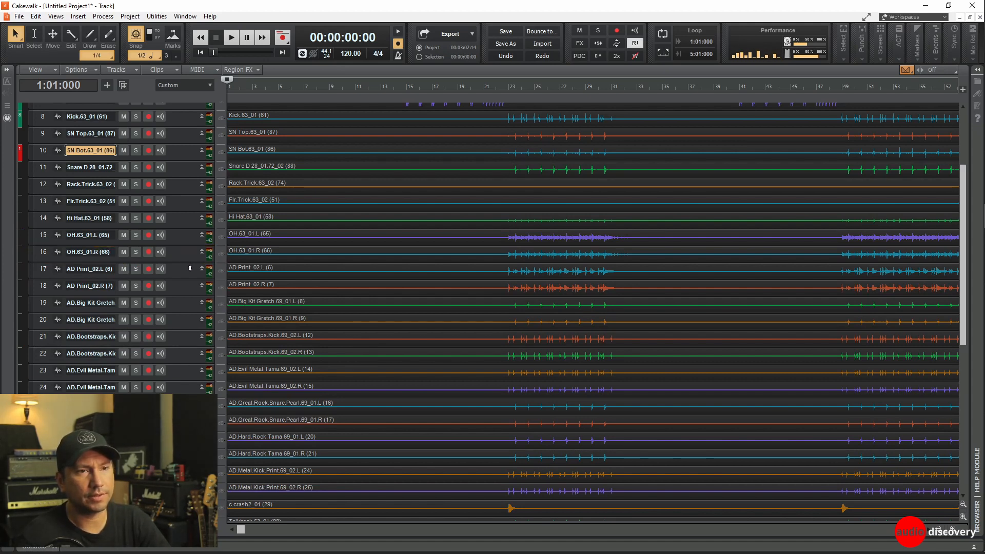
pyautogui.moveTo(190, 268); pyautogui.dragTo(186, 270)
pyautogui.scroll(-3, 186, 270)
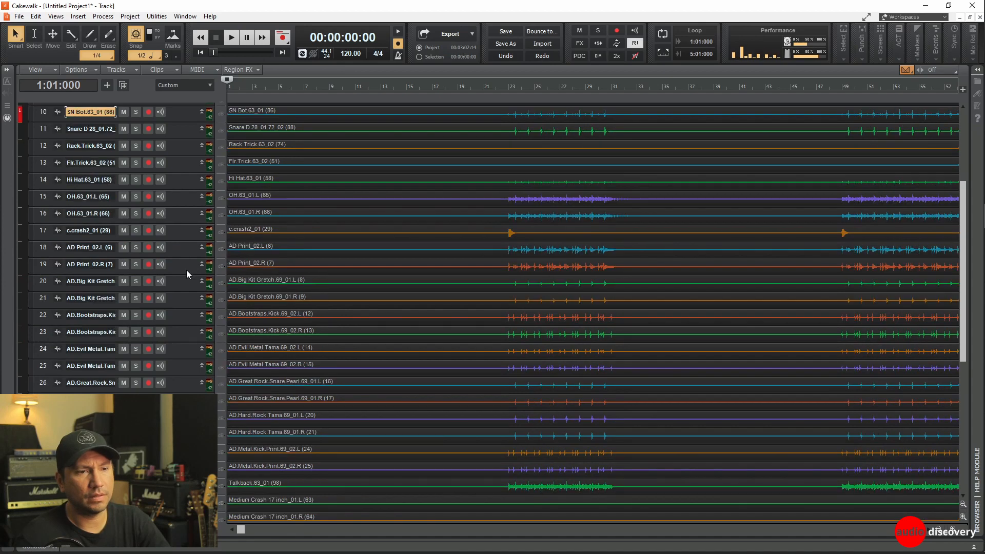
pyautogui.scroll(-2, 186, 270)
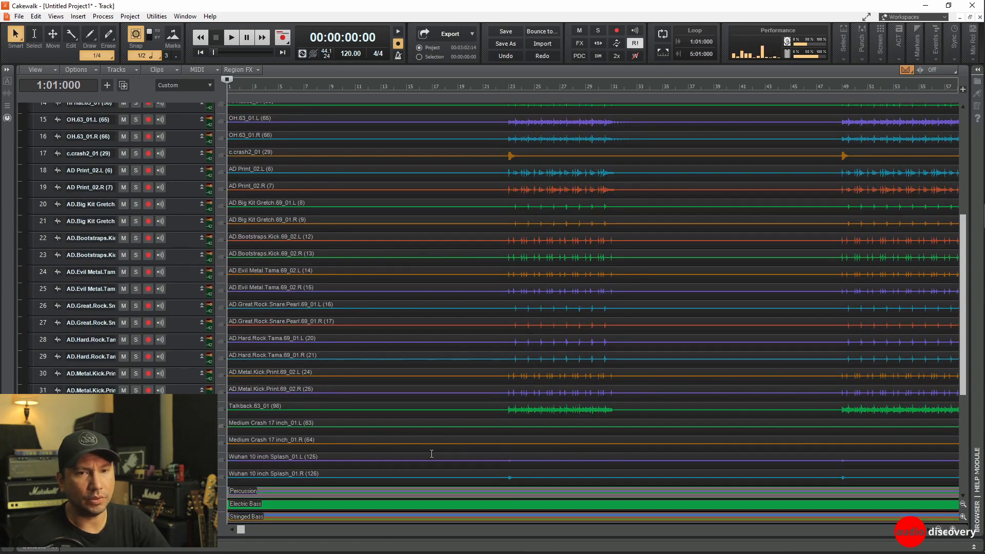
# Select every track in the Drums folder, from Drum.02_02 to Wuhan 10 inch Splash_01.R, and route their outputs to a new bus.
pyautogui.scroll(9, 314, 377)
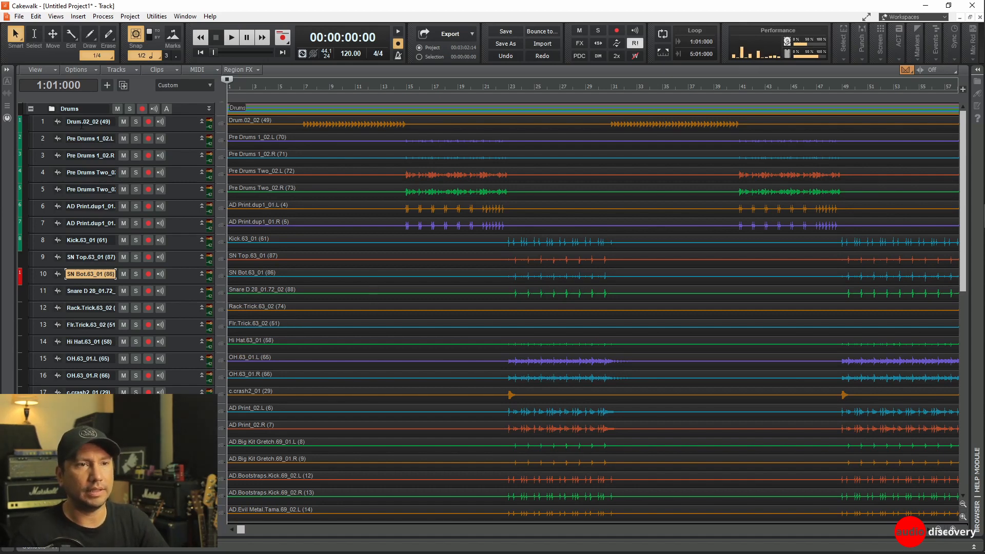
pyautogui.click(36, 119)
pyautogui.scroll(-4, 88, 288)
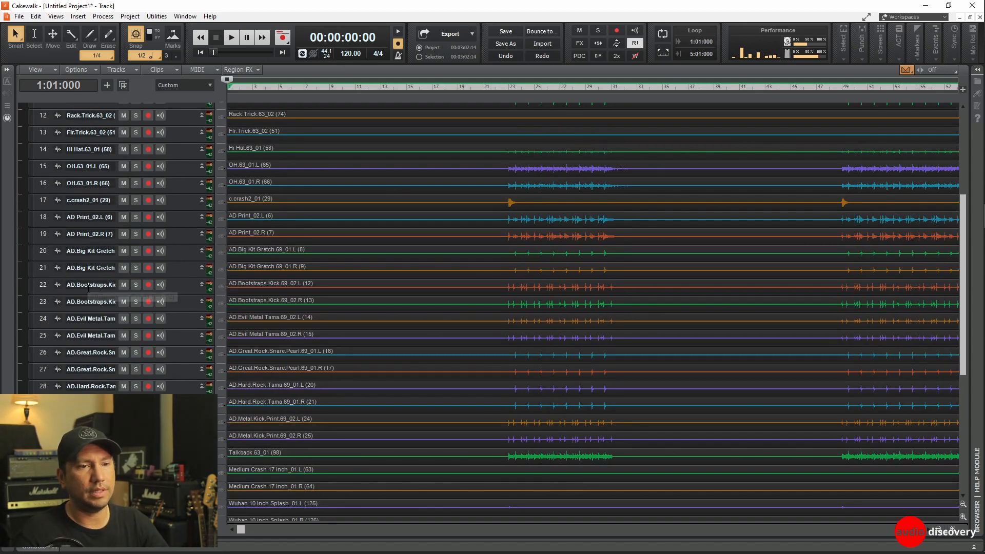
pyautogui.scroll(-3, 88, 288)
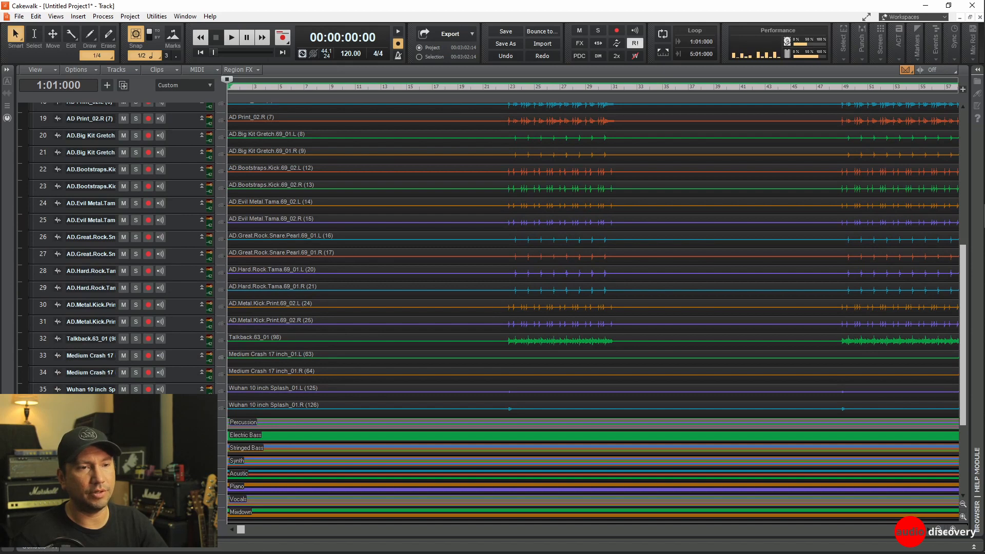
pyautogui.keyDown('shift'); pyautogui.click(43, 406); pyautogui.keyUp('shift')
pyautogui.click(6, 70)
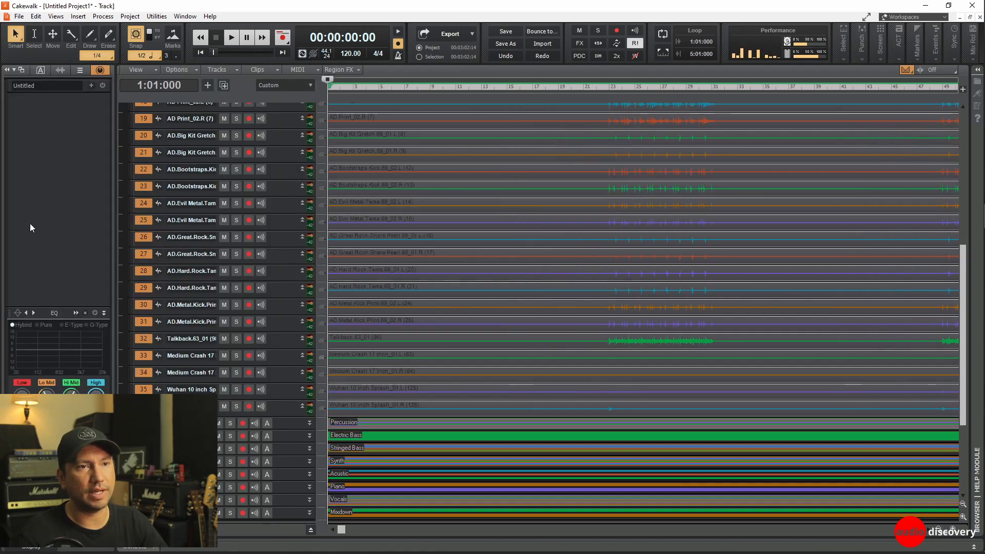
pyautogui.click(99, 70)
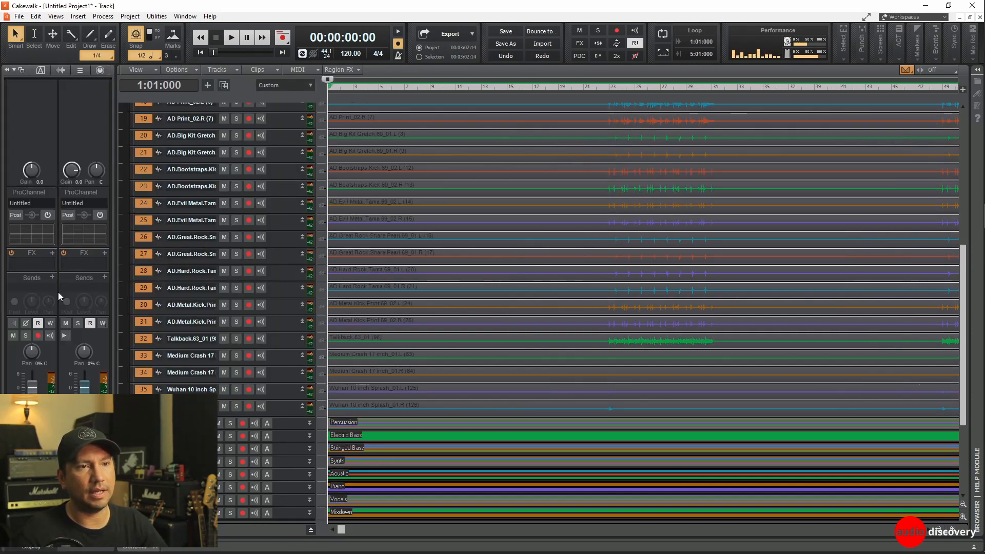
pyautogui.click(48, 503)
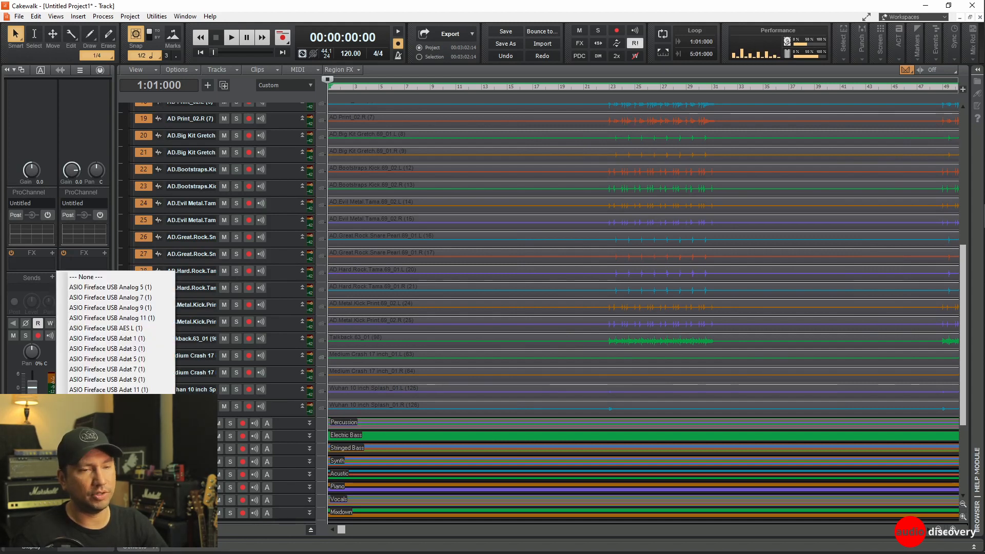
pyautogui.press('Escape')
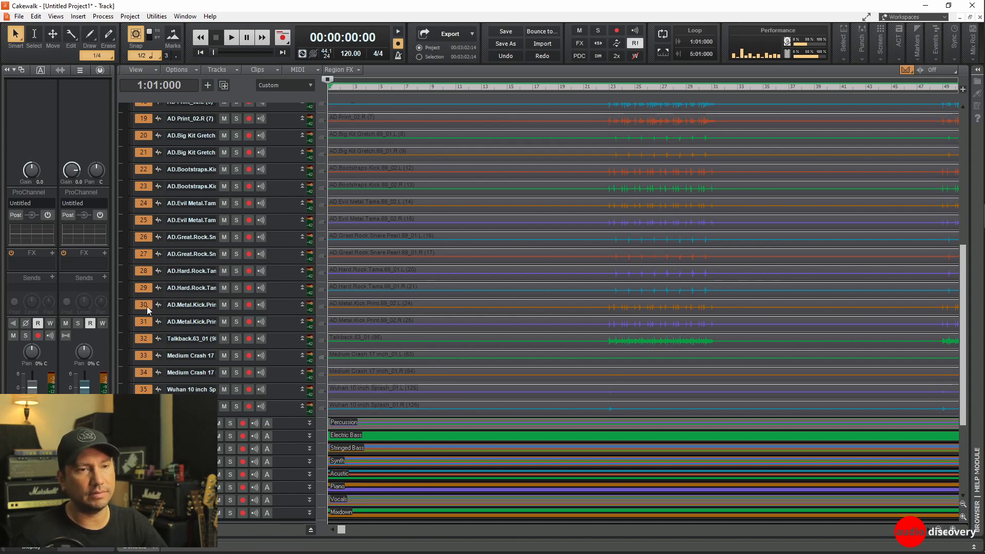
# Show the console and delete the Metronome and Preview buses together.
pyautogui.click(133, 546)
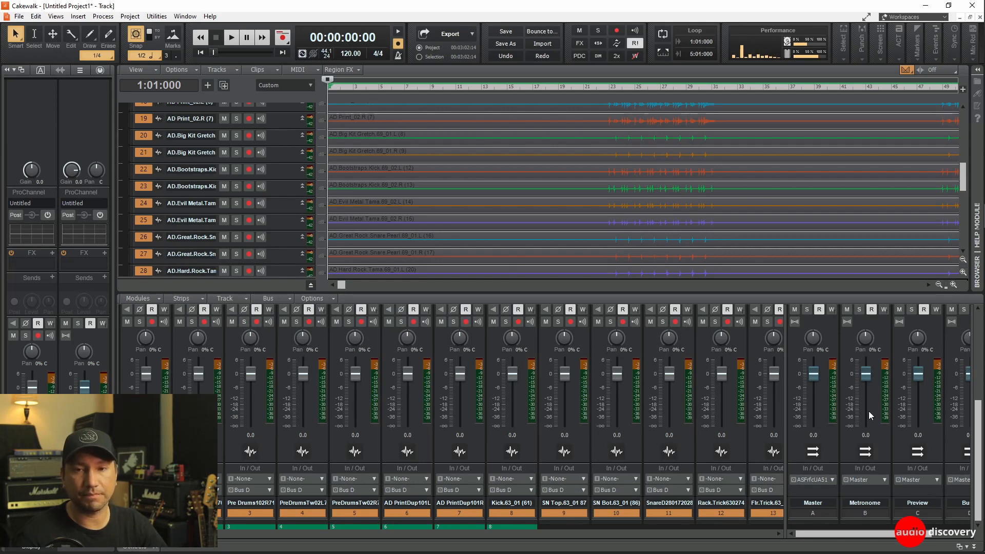
pyautogui.click(866, 512)
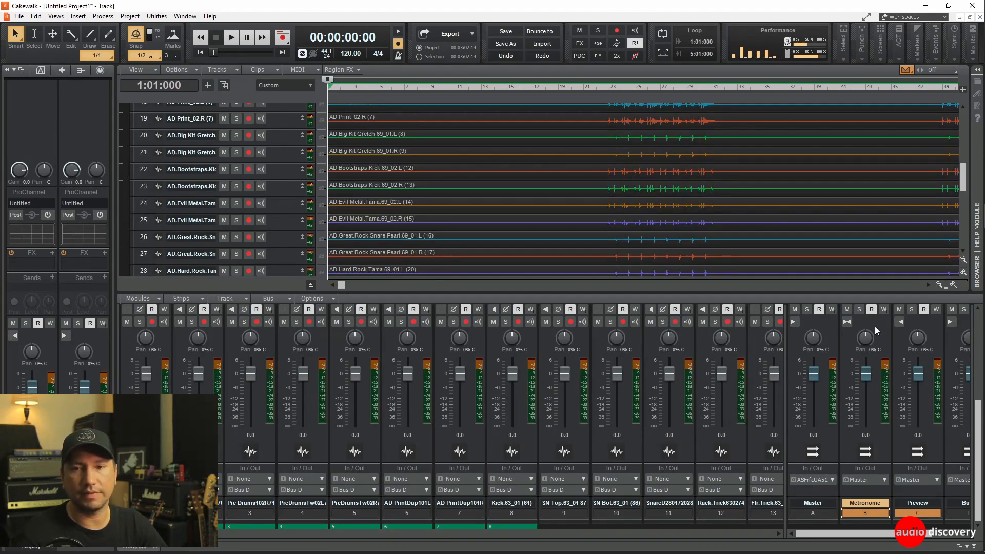
pyautogui.rightClick(875, 326)
pyautogui.click(895, 371)
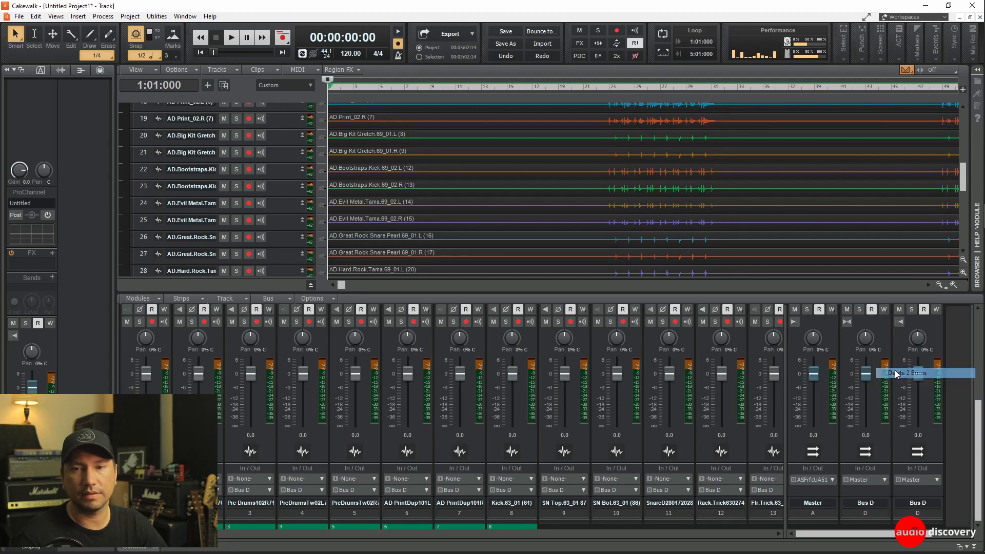
# Rename the bus that receives the drum tracks as Drums and set its colour to red.
pyautogui.doubleClick(866, 503)
pyautogui.write('Drums')
pyautogui.press('Return')
pyautogui.click(878, 522)
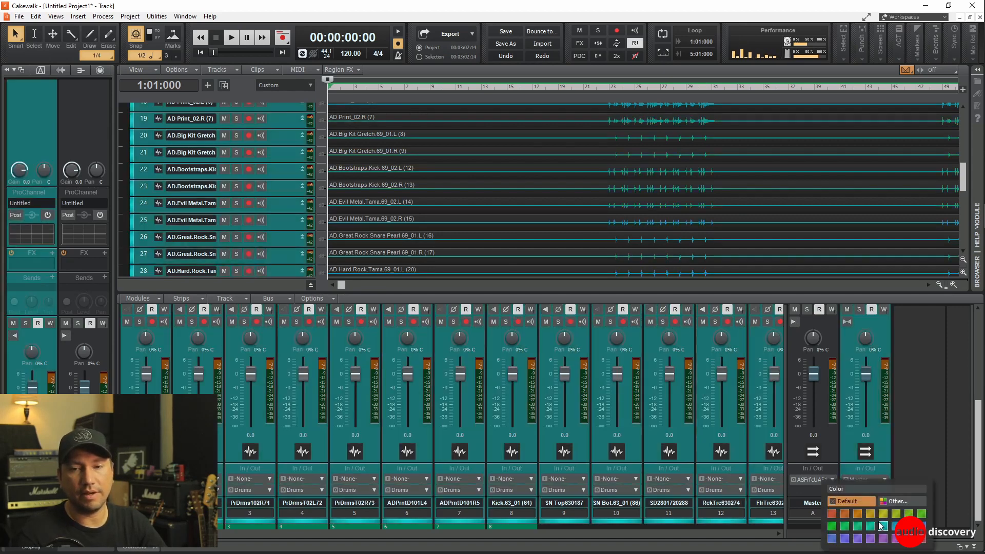
pyautogui.click(832, 515)
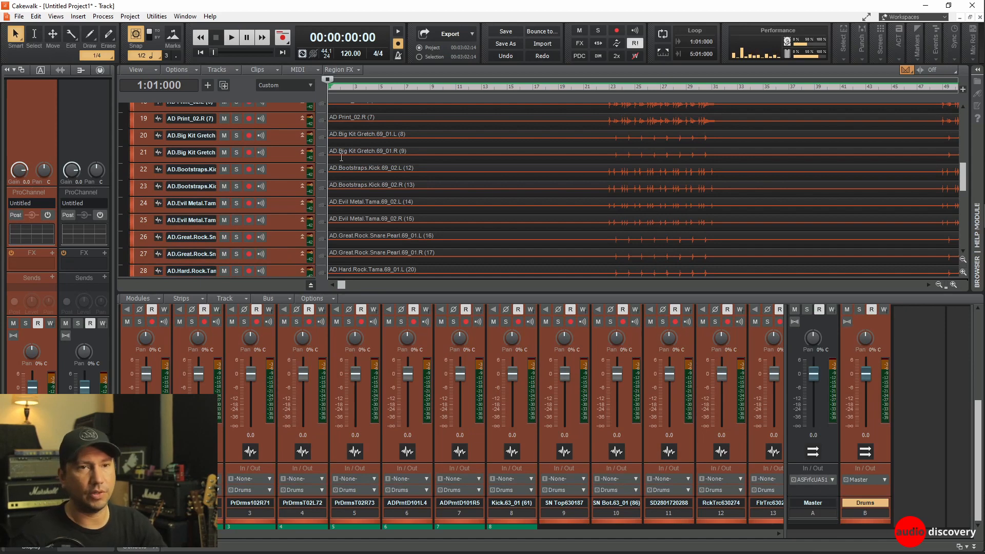
# Hide the console and set the Drums folder's colour to the same red as its bus.
pyautogui.click(310, 285)
pyautogui.scroll(6, 336, 246)
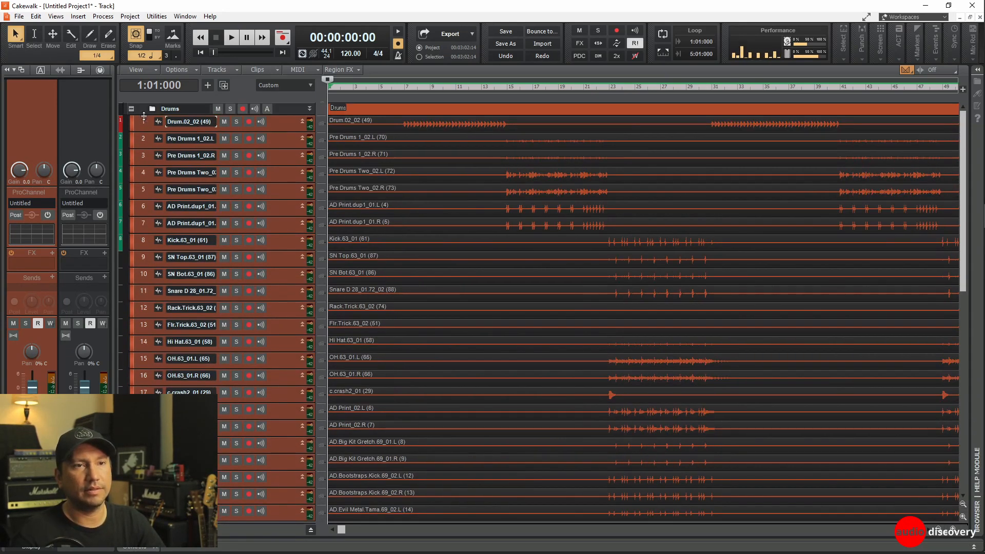
pyautogui.click(130, 114)
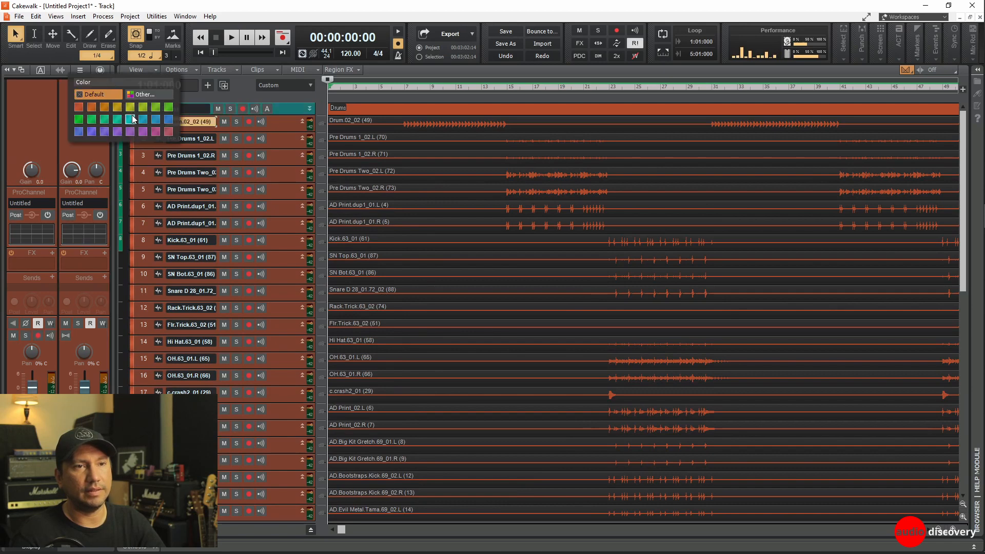
pyautogui.click(78, 108)
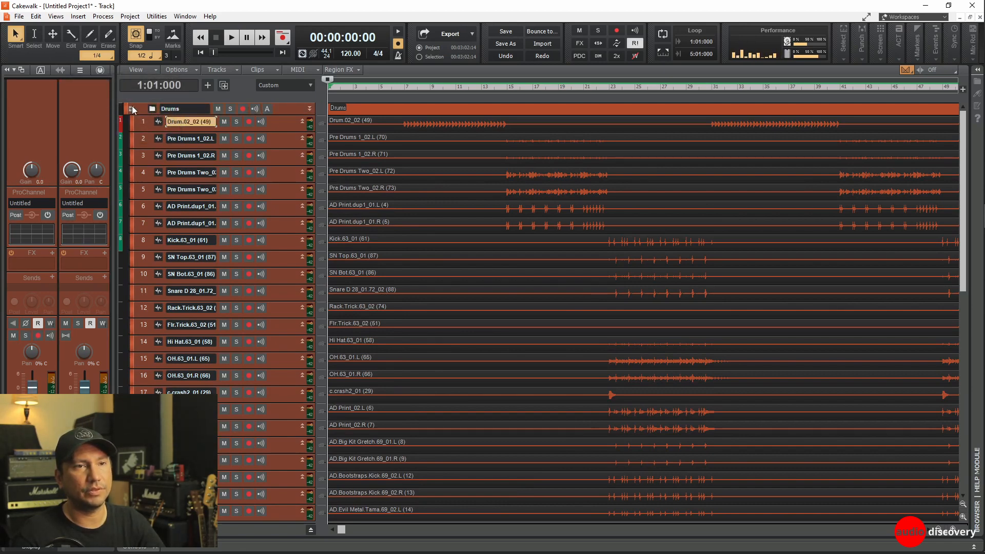
# Check the tracks inside the Drums folder down to the last one and collapse the folder.
pyautogui.click(131, 108)
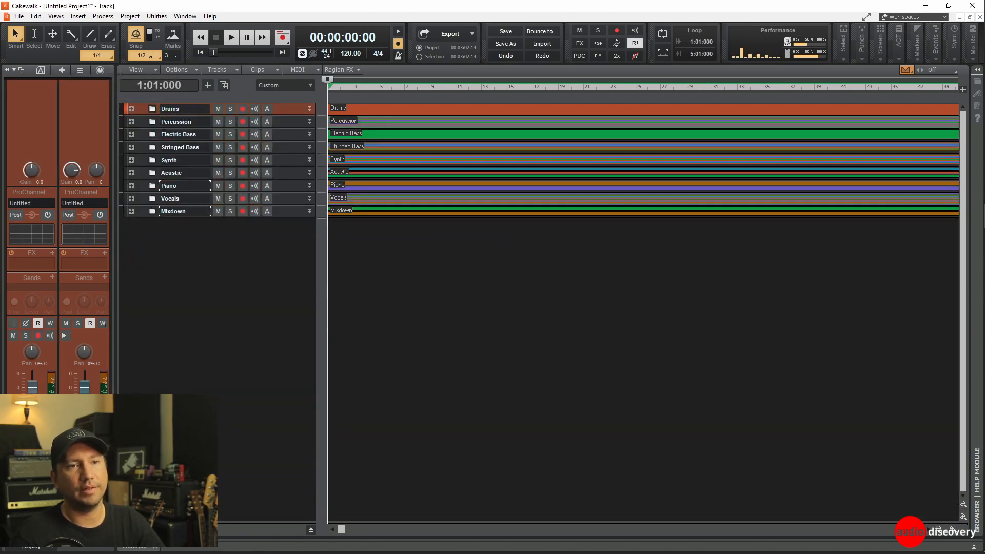
pyautogui.click(131, 108)
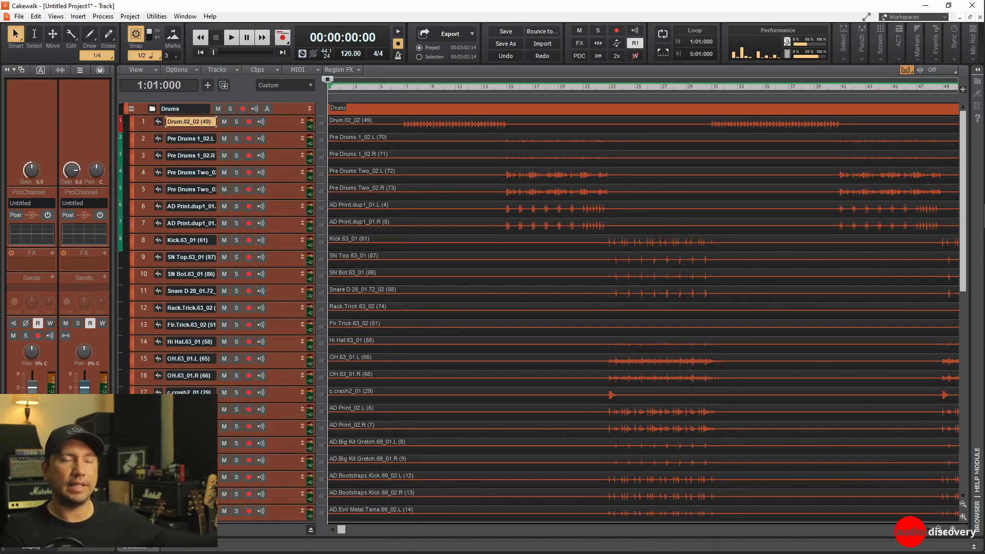
pyautogui.scroll(-6, 185, 200)
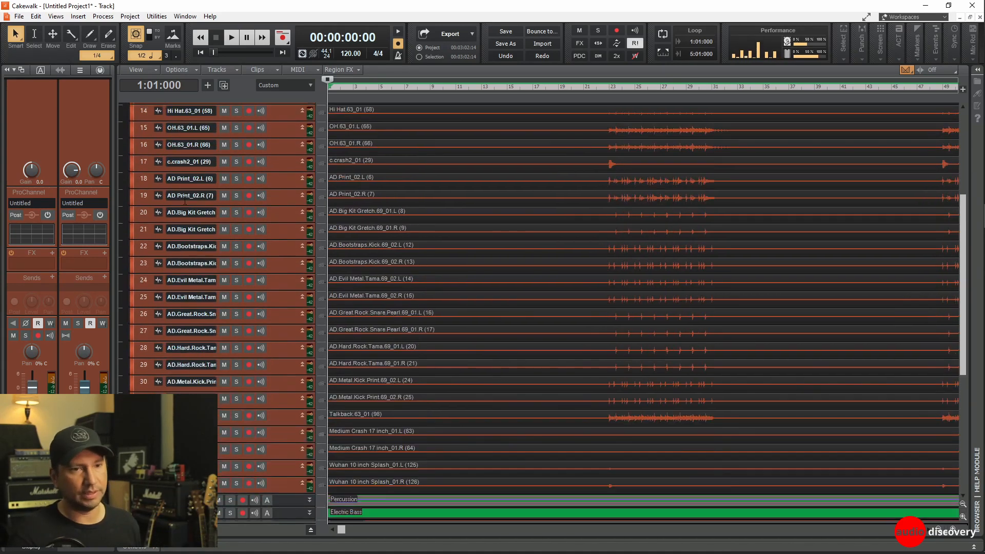
pyautogui.scroll(6, 185, 201)
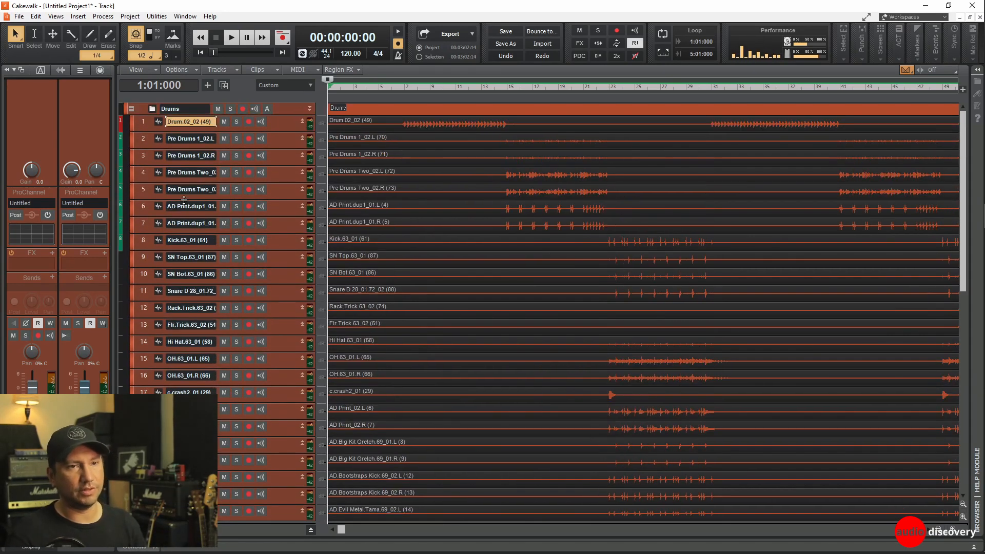
pyautogui.click(131, 109)
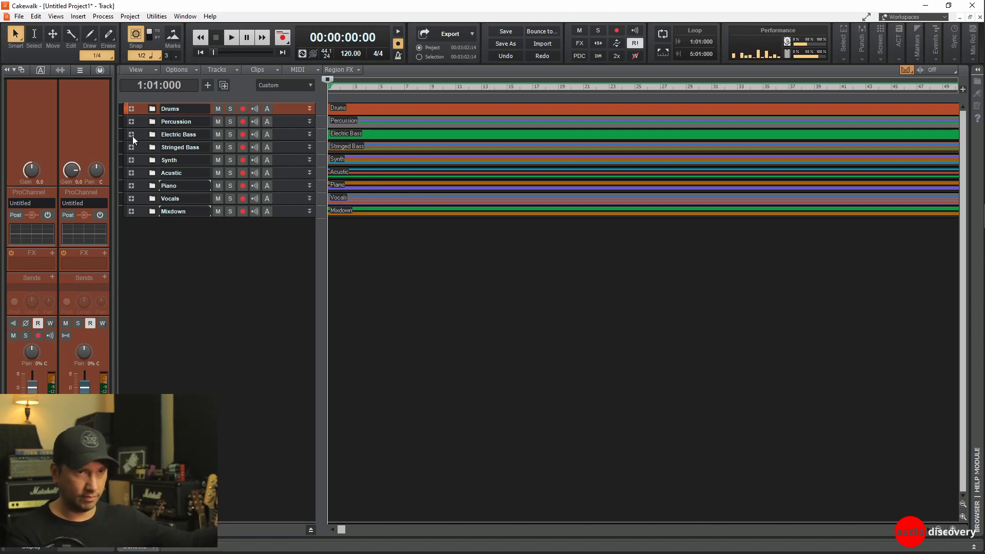
# Expand the Percussion folder and move Reverse Snare_01, Swoop_03.L and Swoop_03.R, in that order, to its top.
pyautogui.click(131, 122)
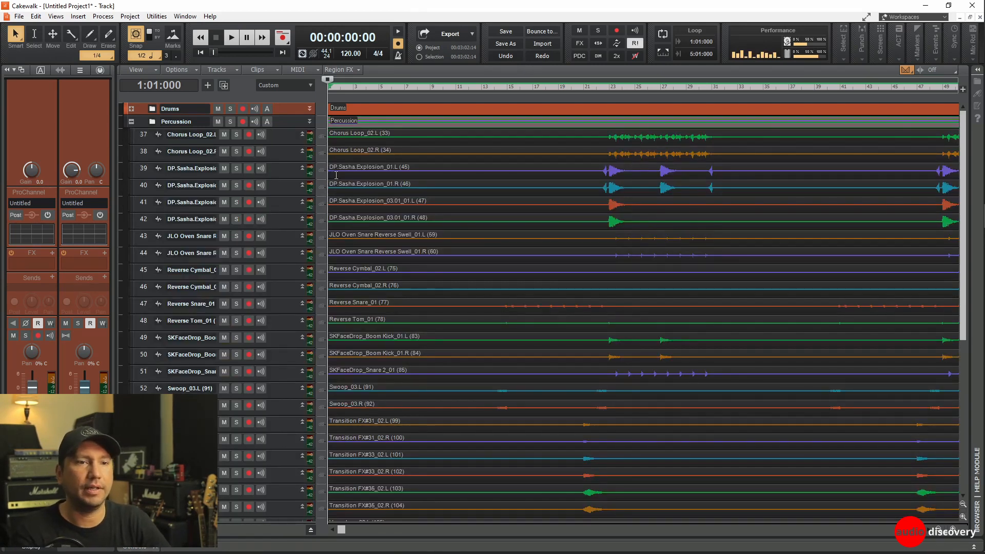
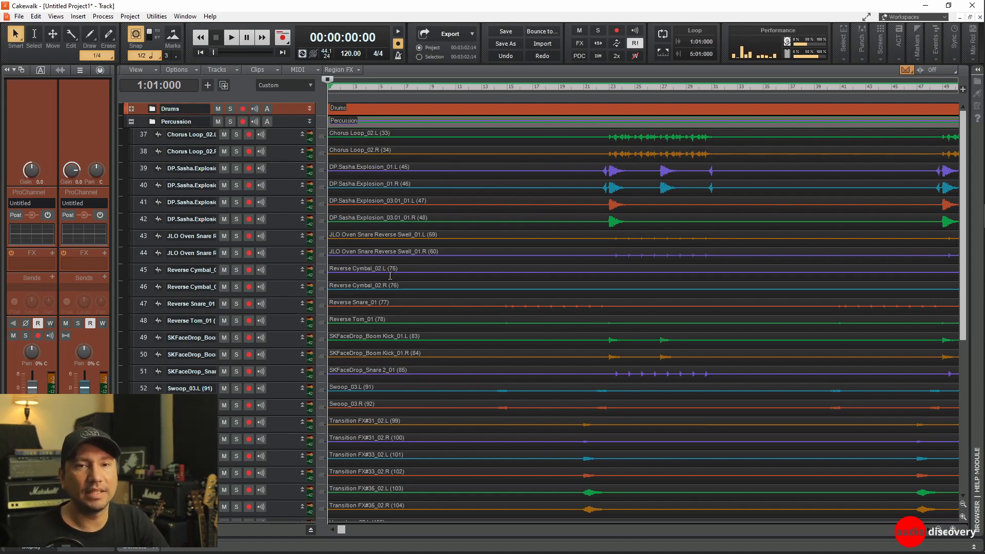
pyautogui.scroll(-2, 371, 277)
pyautogui.scroll(1, 294, 259)
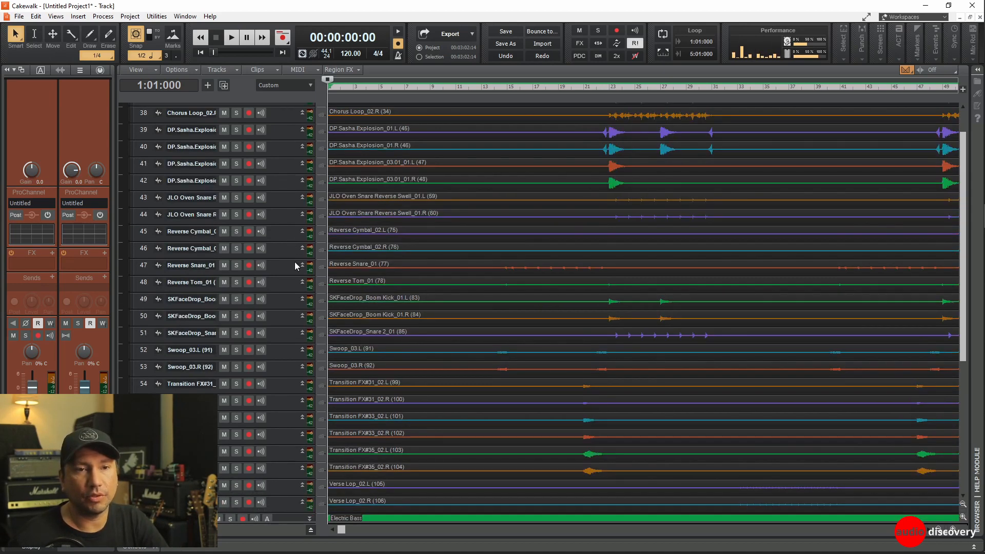
pyautogui.scroll(2, 286, 269)
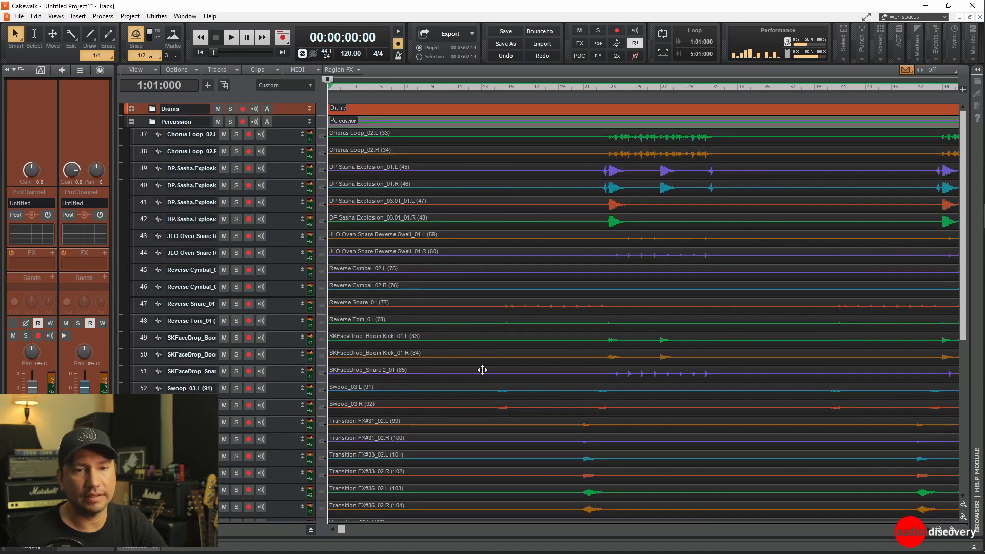
pyautogui.click(282, 306)
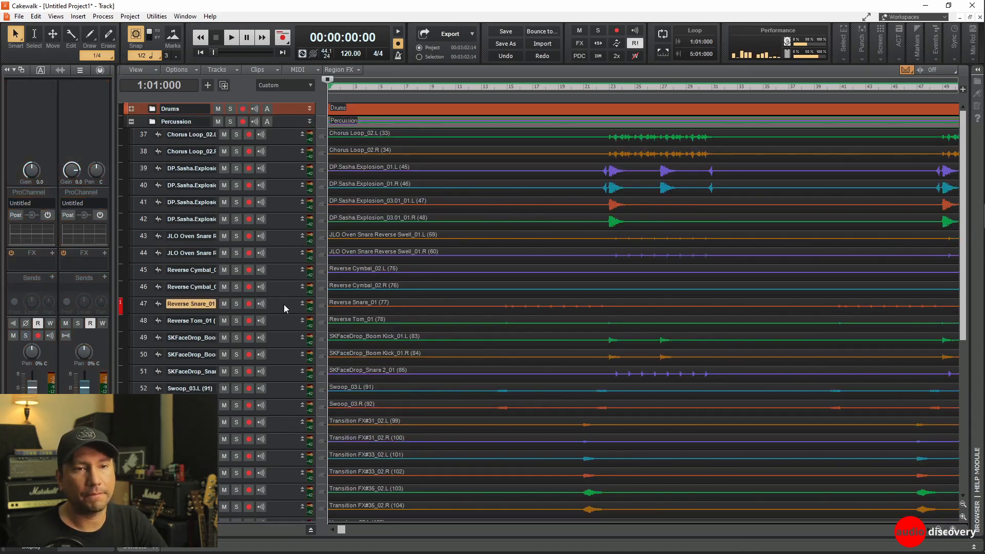
pyautogui.moveTo(277, 305); pyautogui.dragTo(277, 131)
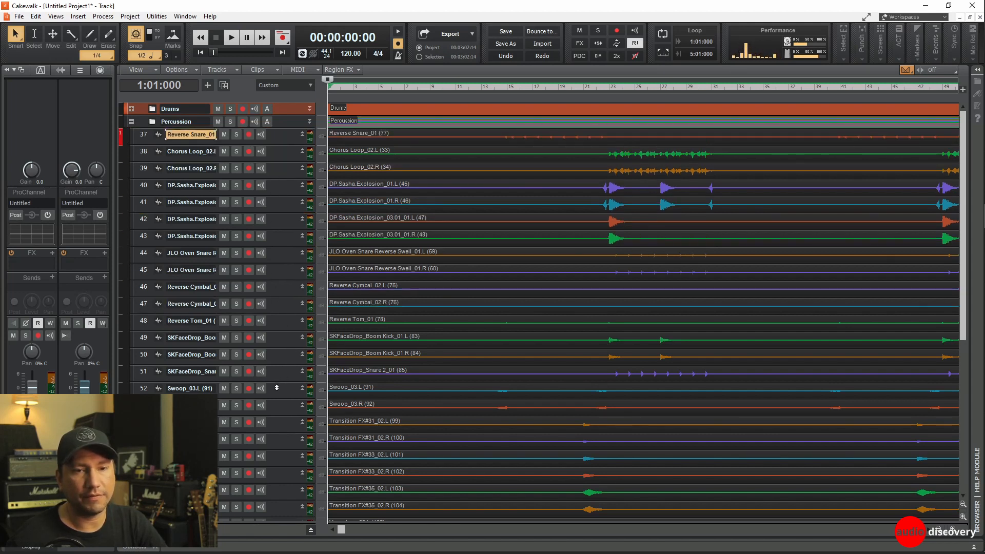
pyautogui.moveTo(279, 253); pyautogui.dragTo(277, 149)
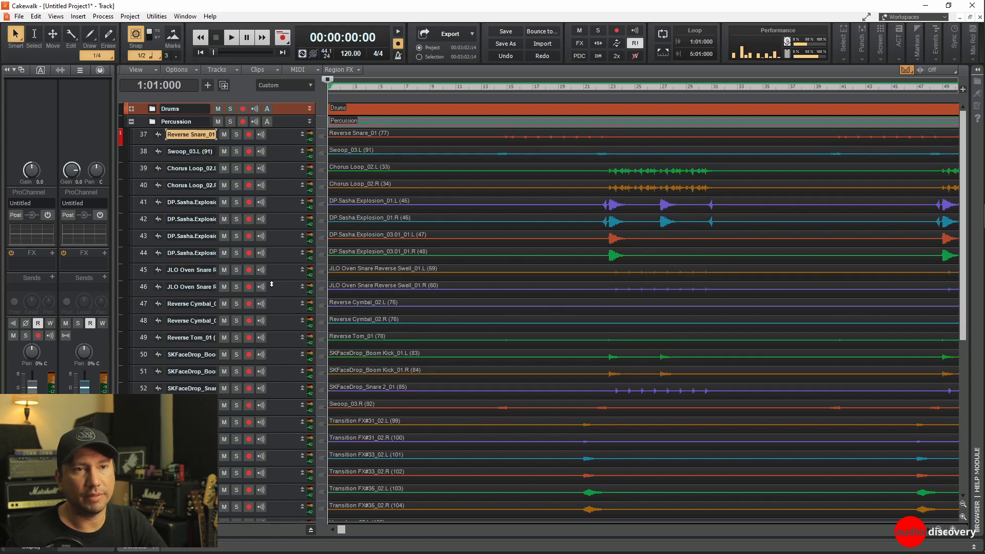
pyautogui.moveTo(272, 408); pyautogui.dragTo(277, 165)
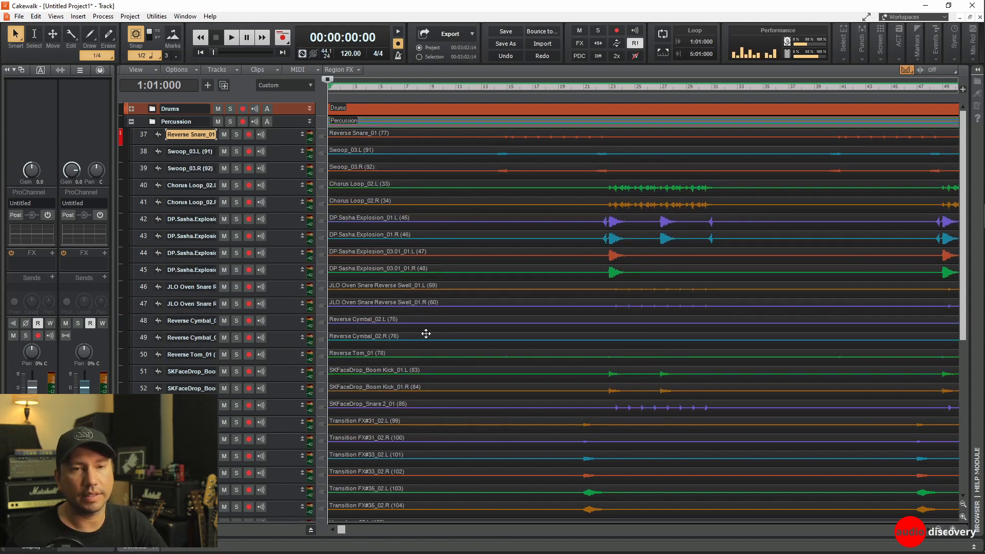
# Examine the Percussion tracks' waveforms enlarged and over a longer time range to compare where each one first plays.
pyautogui.click(964, 517)
pyautogui.click(963, 517)
pyautogui.click(964, 518)
pyautogui.click(965, 518)
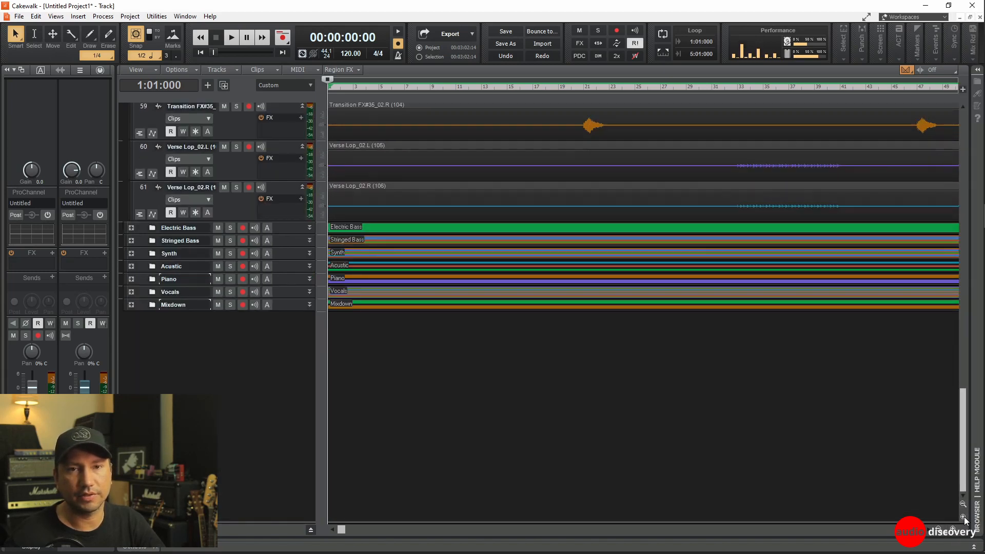
pyautogui.click(964, 518)
pyautogui.scroll(7, 585, 414)
pyautogui.scroll(7, 382, 329)
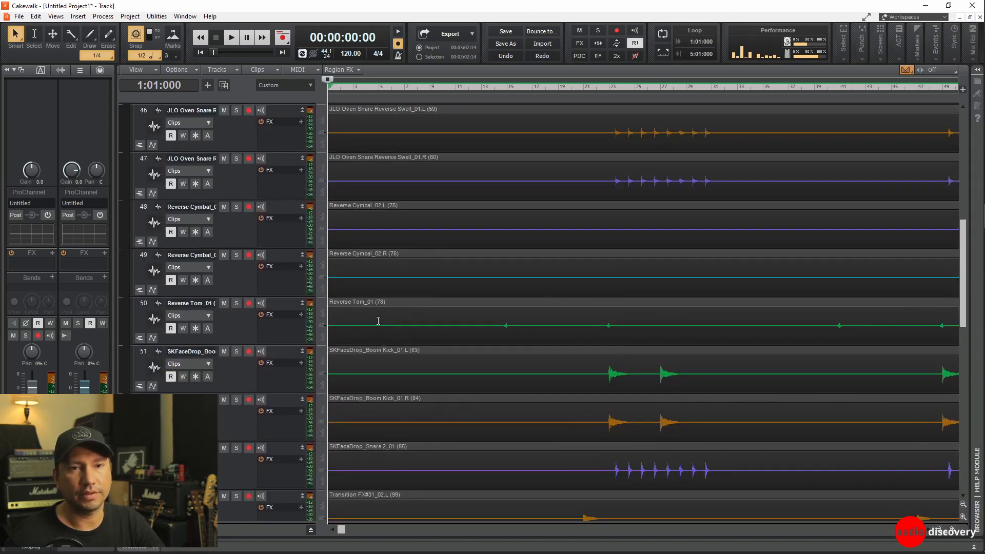
pyautogui.scroll(-5, 378, 320)
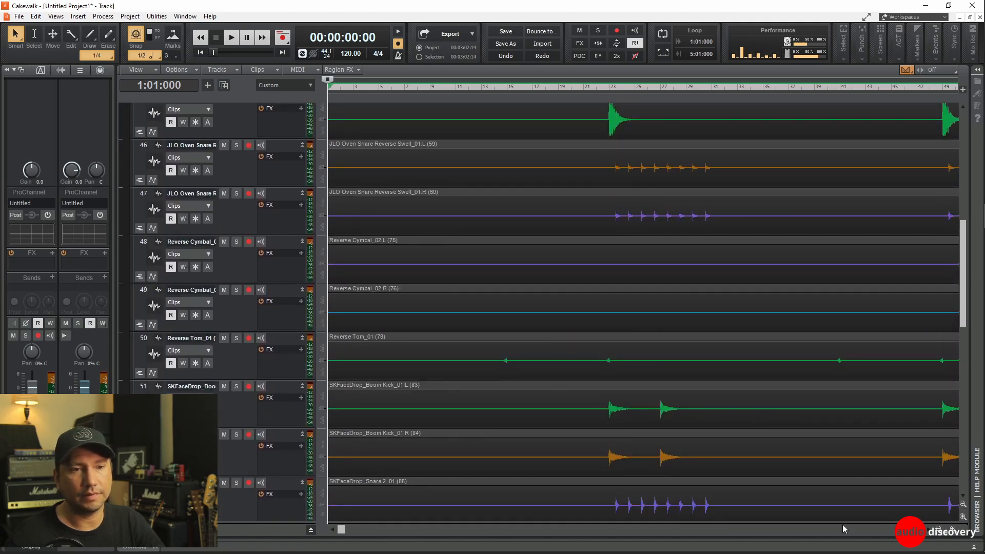
pyautogui.moveTo(946, 529); pyautogui.dragTo(952, 425)
pyautogui.scroll(3, 615, 377)
pyautogui.scroll(5, 615, 377)
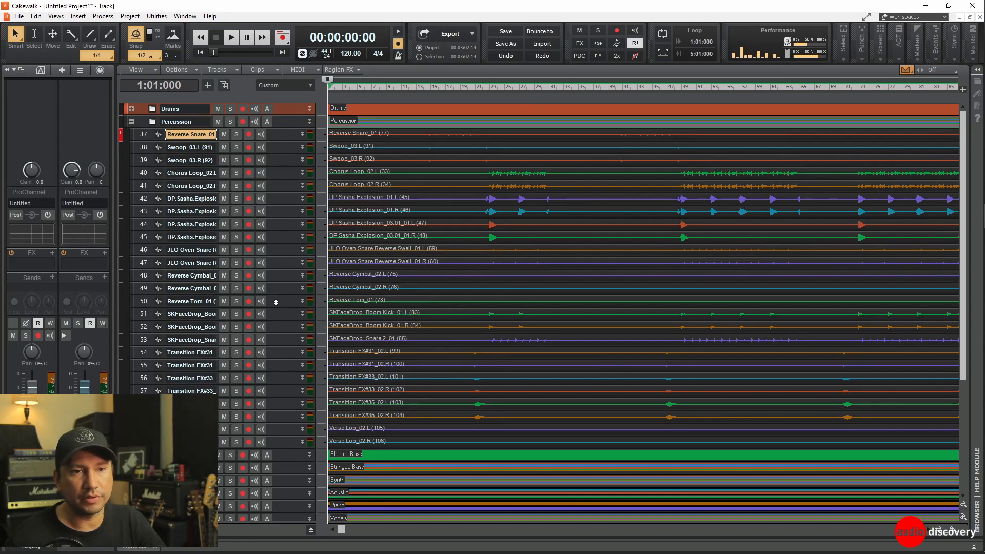
# Move Reverse Tom_01 directly below Reverse Snare_01, and the left and right Transition FX#31 and FX#33 tracks directly below Swoop_03.R.
pyautogui.moveTo(275, 181); pyautogui.dragTo(278, 144)
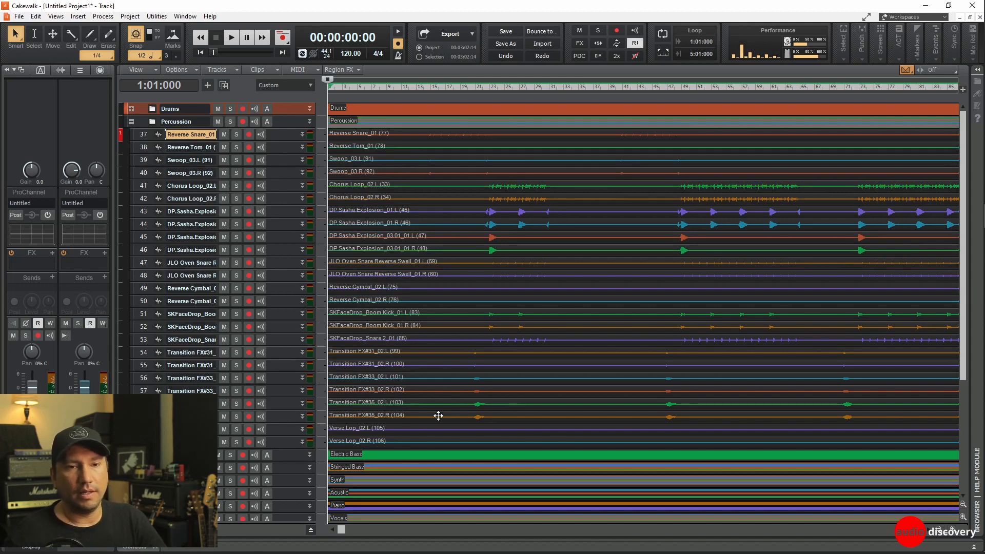
pyautogui.moveTo(279, 321); pyautogui.dragTo(283, 188)
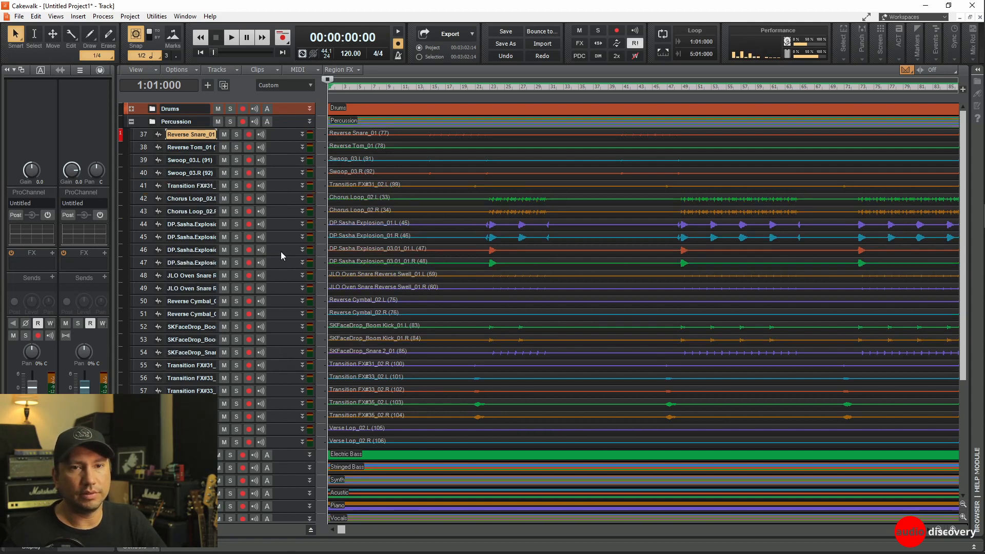
pyautogui.moveTo(280, 265); pyautogui.dragTo(280, 205)
pyautogui.moveTo(276, 391); pyautogui.dragTo(282, 225)
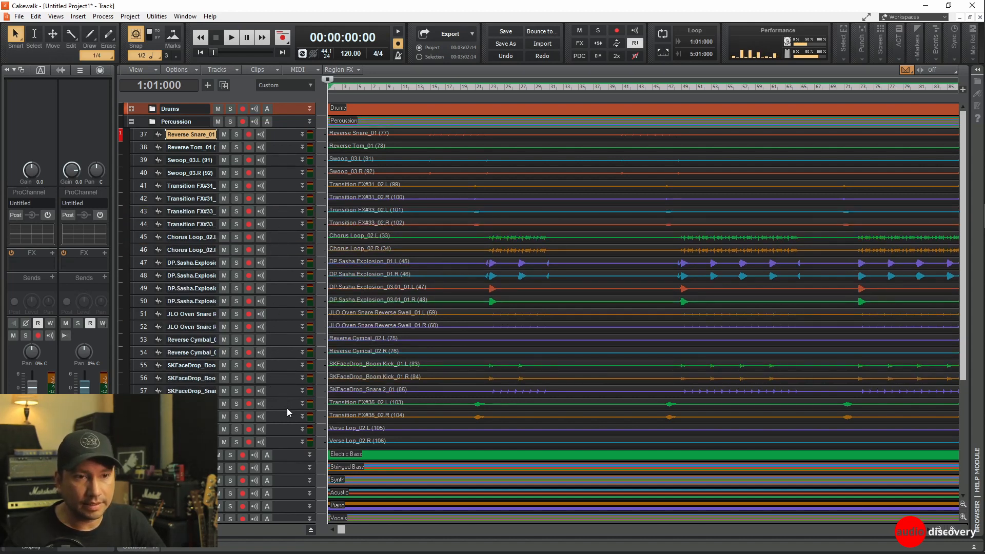
# Move the left and right Transition FX#35 tracks directly below the two Transition FX#33 tracks in the Percussion folder.
pyautogui.moveTo(279, 403); pyautogui.dragTo(279, 236)
pyautogui.moveTo(274, 388); pyautogui.dragTo(275, 252)
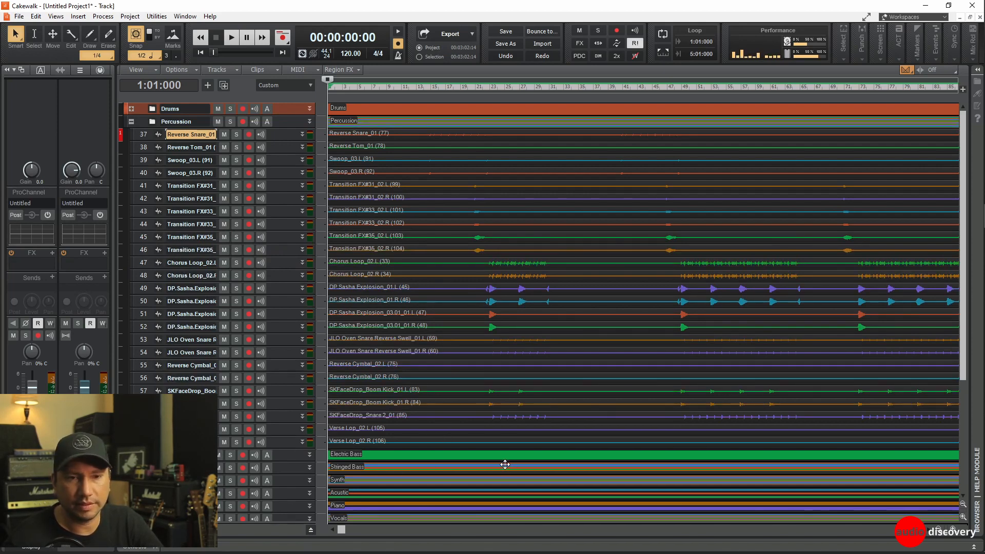
pyautogui.scroll(-2, 349, 411)
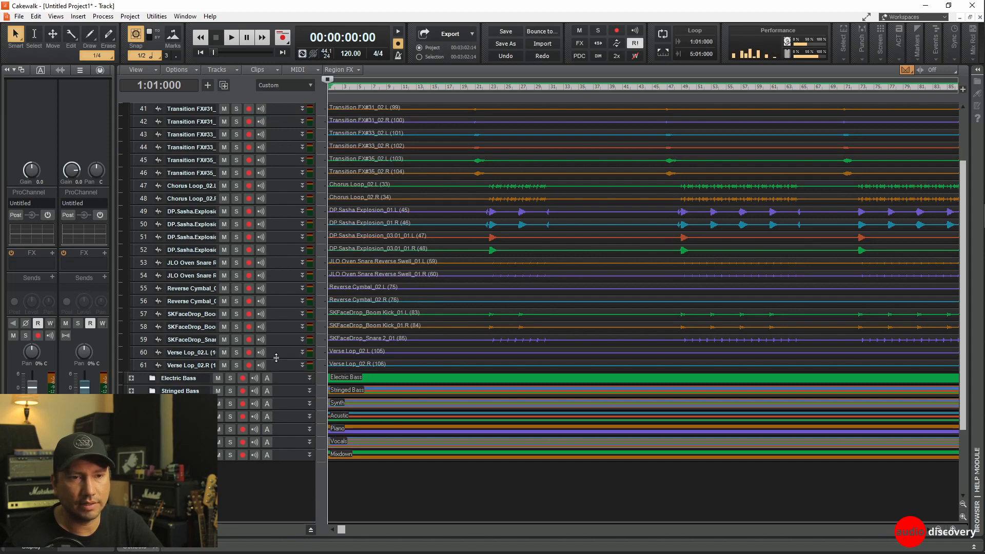
pyautogui.moveTo(276, 357)
pyautogui.mouseDown()
pyautogui.moveTo(272, 438)
pyautogui.moveTo(271, 361)
pyautogui.mouseUp()
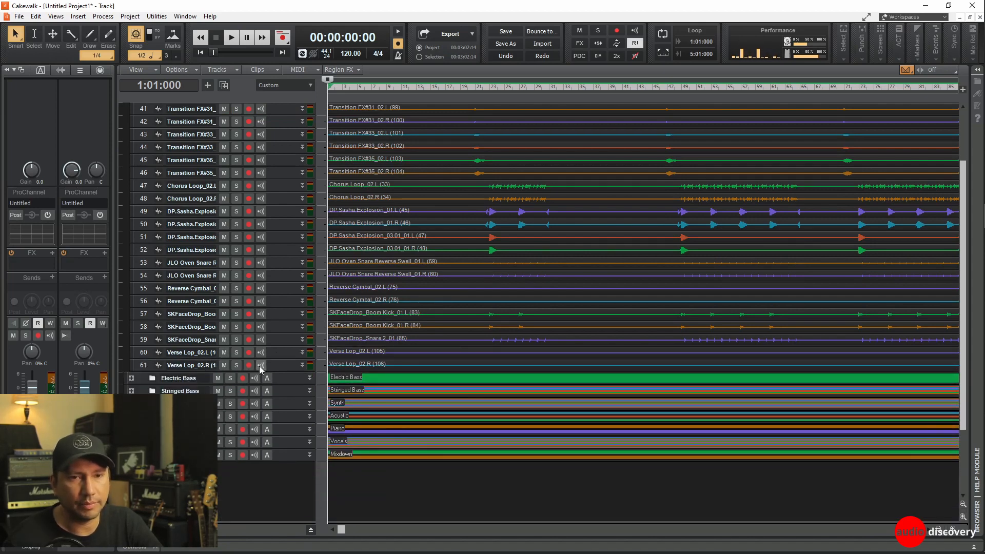
pyautogui.scroll(2, 261, 373)
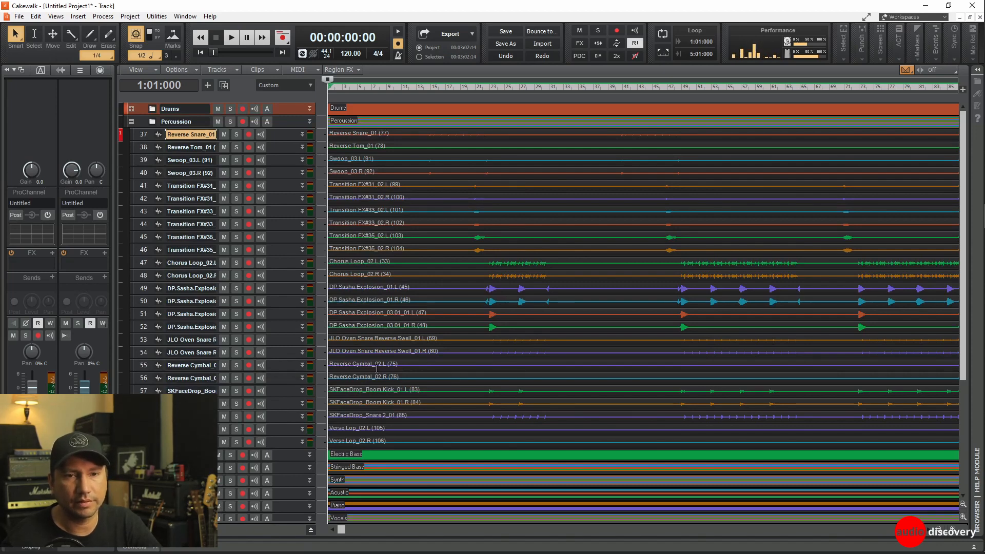
# Enlarge the Reverse Cymbal_02.L track, mute the bus shown beside the track's channel strip, and solo Reverse Cymbal_02.L.
pyautogui.moveTo(282, 371); pyautogui.dragTo(273, 467)
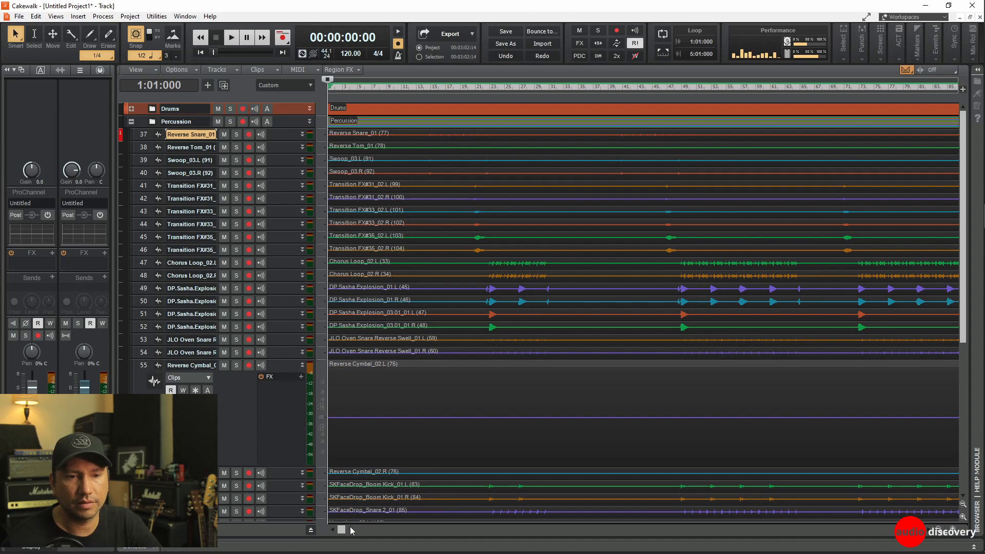
pyautogui.moveTo(341, 529); pyautogui.dragTo(288, 538)
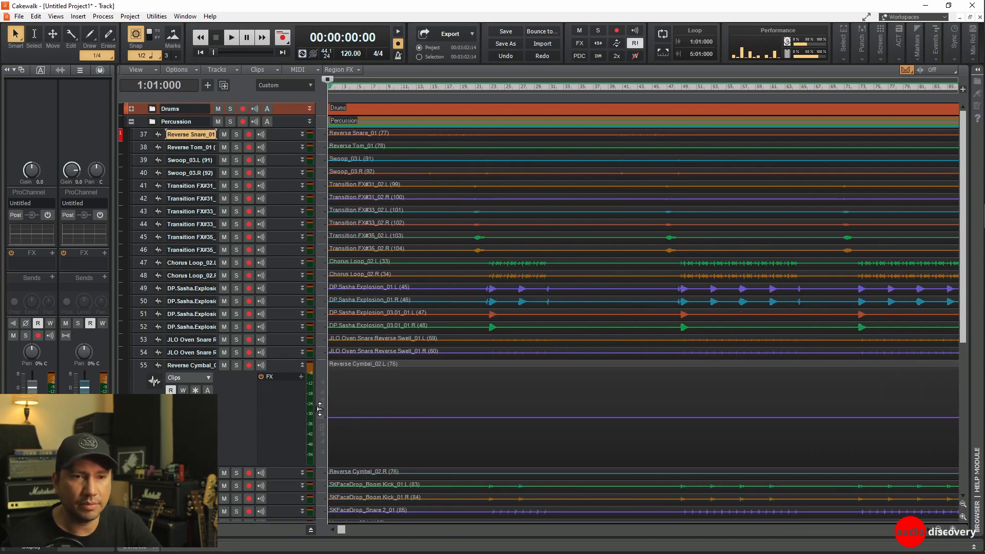
pyautogui.moveTo(346, 530)
pyautogui.mouseDown()
pyautogui.moveTo(431, 530)
pyautogui.moveTo(340, 531)
pyautogui.mouseUp()
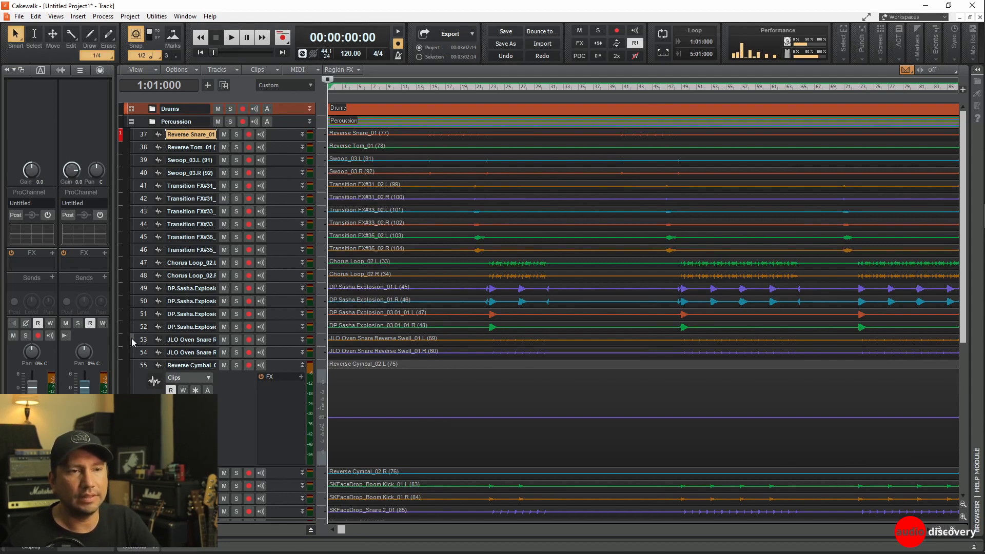
pyautogui.click(65, 323)
pyautogui.click(236, 364)
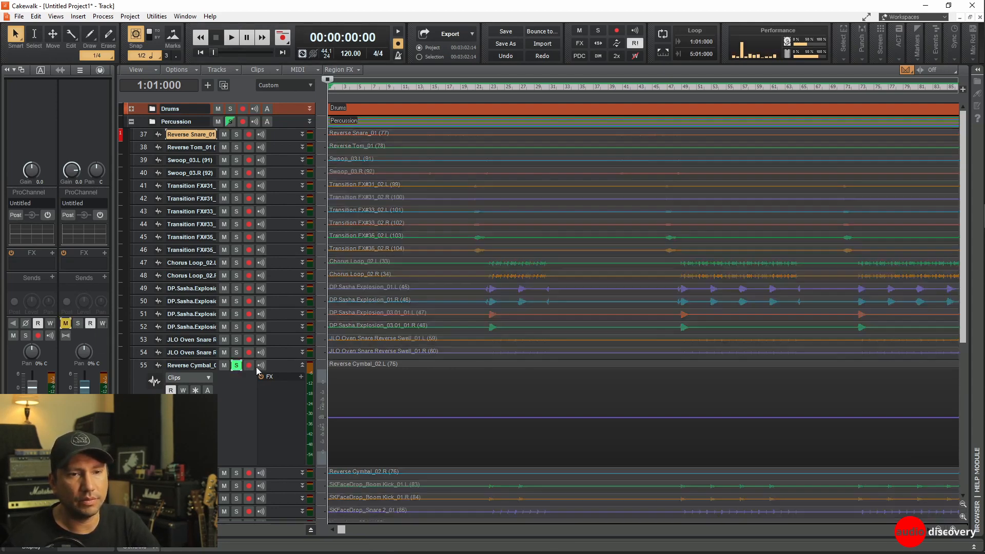
# Play the soloed Reverse Cymbal_02.L track from measure 18 to check it for signal, dismissing the audio dropout alert.
pyautogui.click(480, 406)
pyautogui.press('space')
pyautogui.click(463, 89)
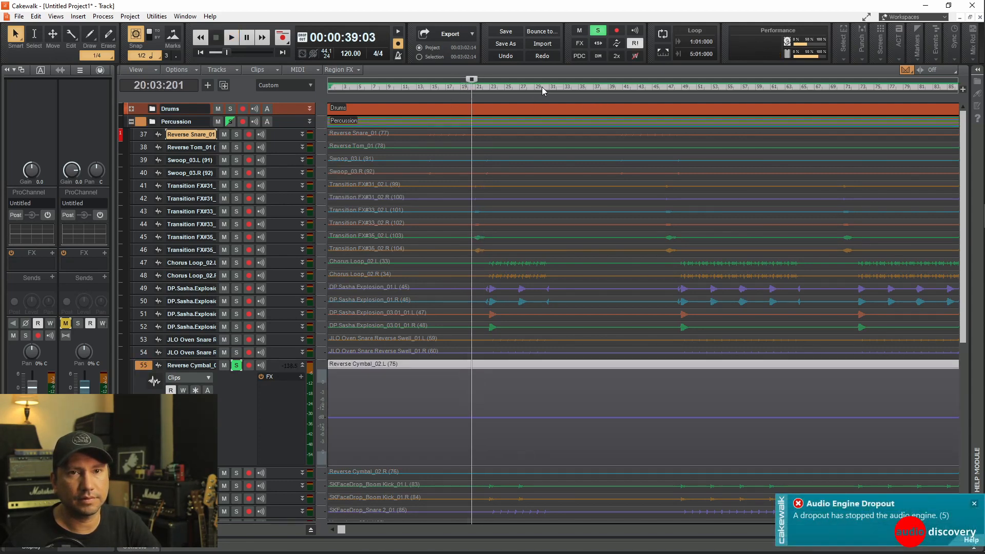
pyautogui.click(974, 503)
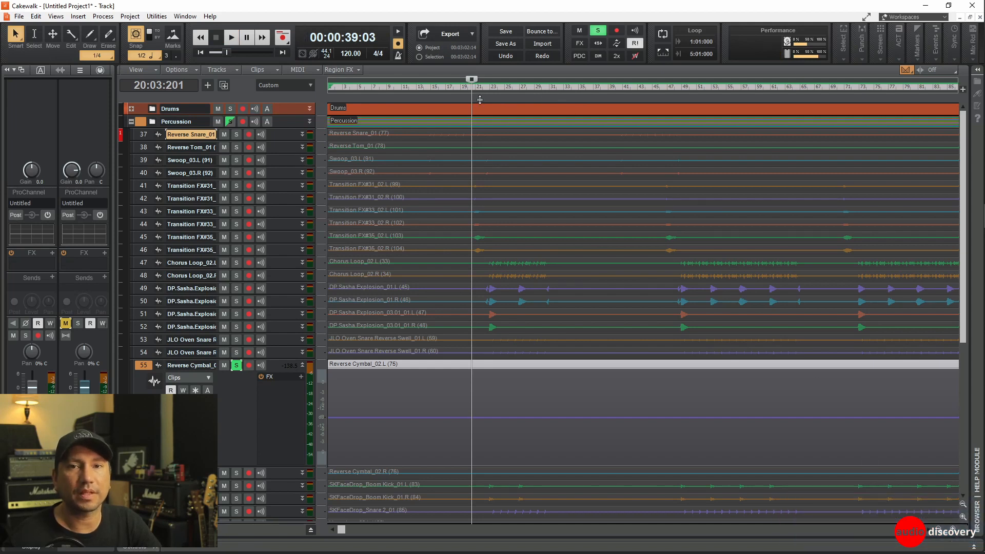
pyautogui.click(455, 87)
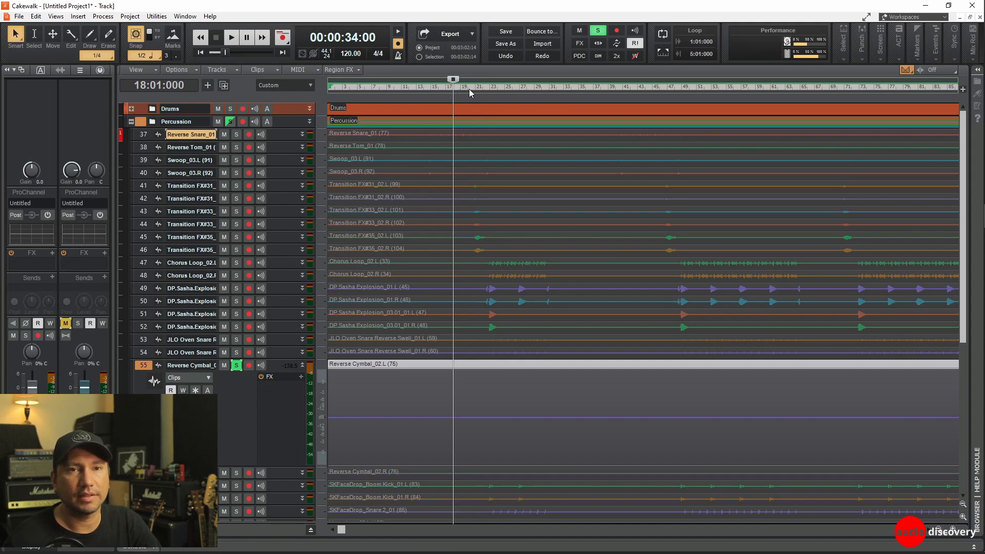
pyautogui.press('space')
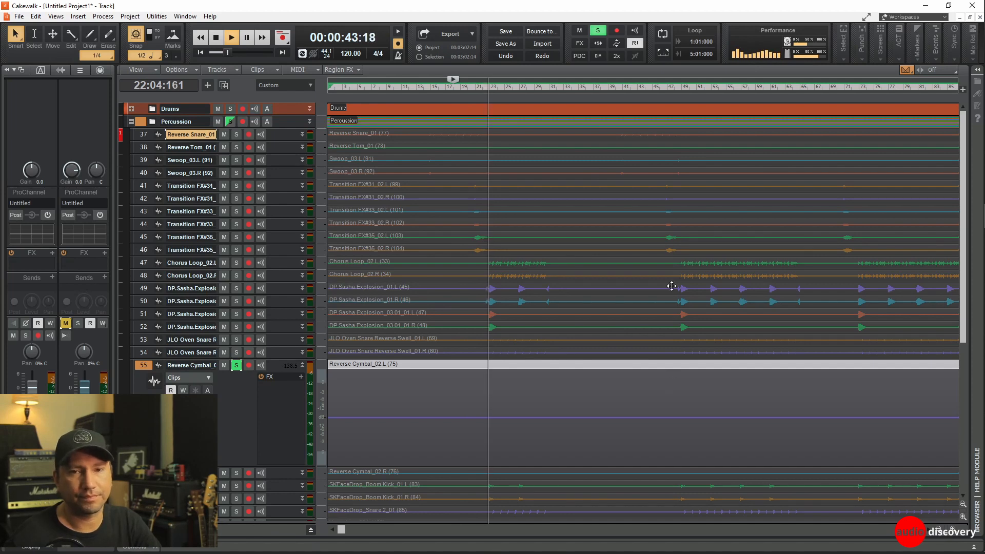
# Check Reverse Cymbal_02.L for signal from about measure 45 and from measure 72, then unsolo it and restore its small height.
pyautogui.click(653, 89)
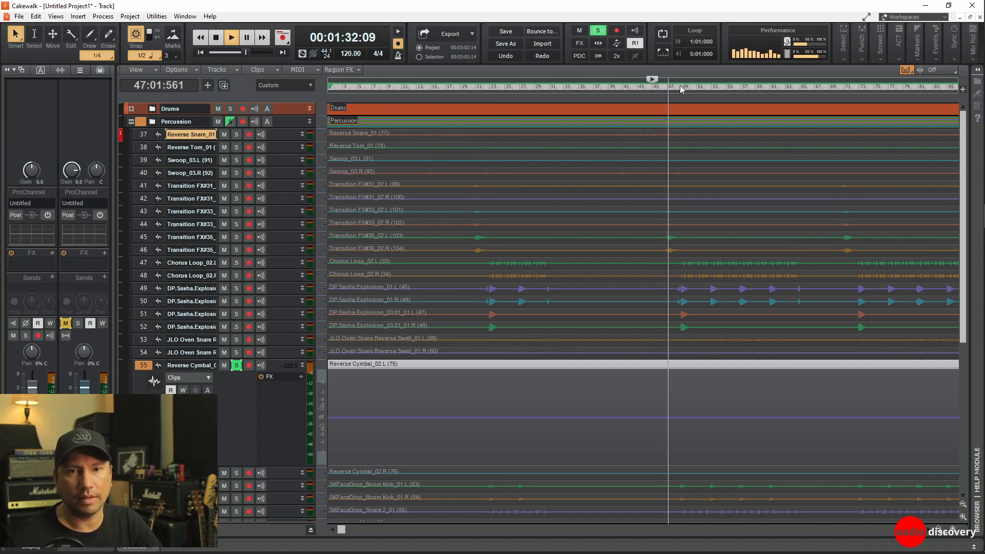
pyautogui.click(852, 91)
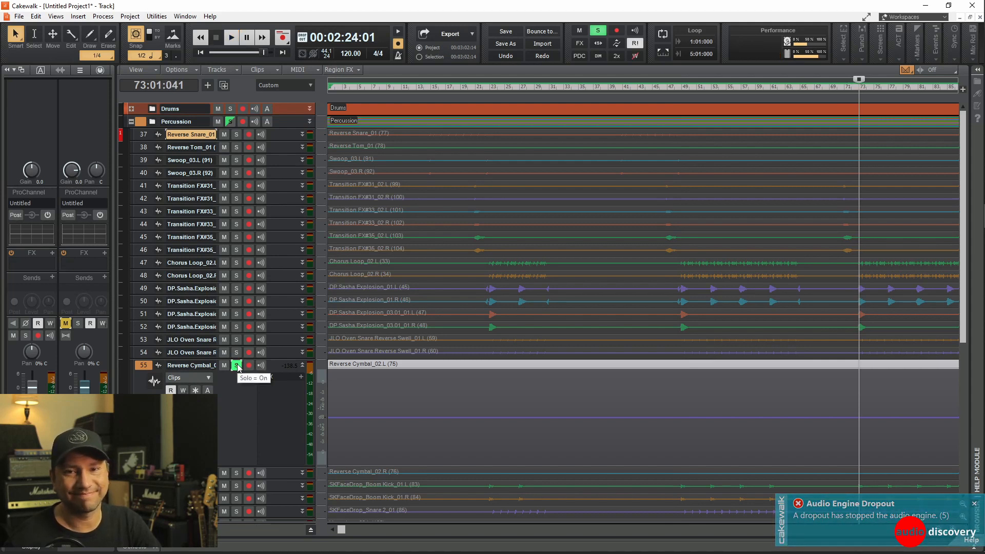
pyautogui.press('space')
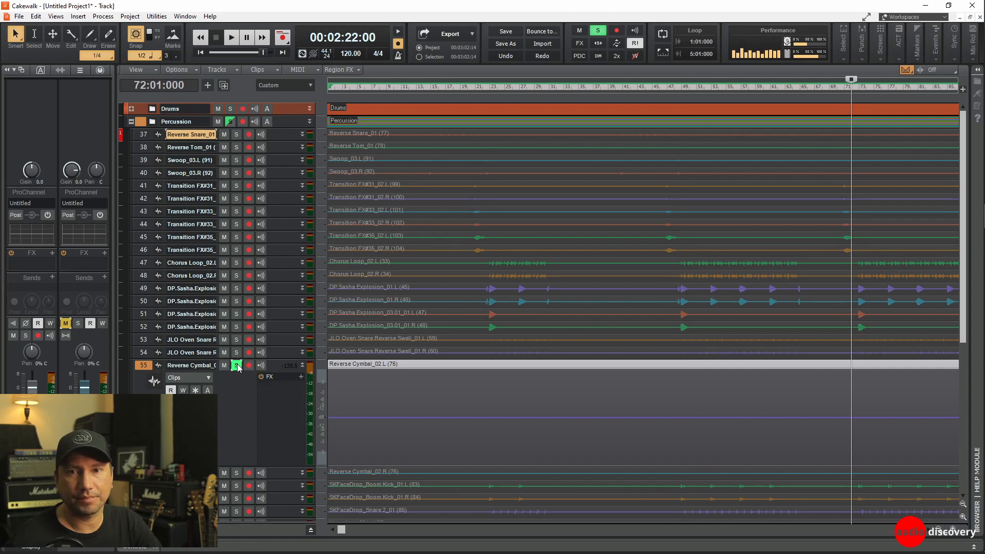
pyautogui.click(226, 38)
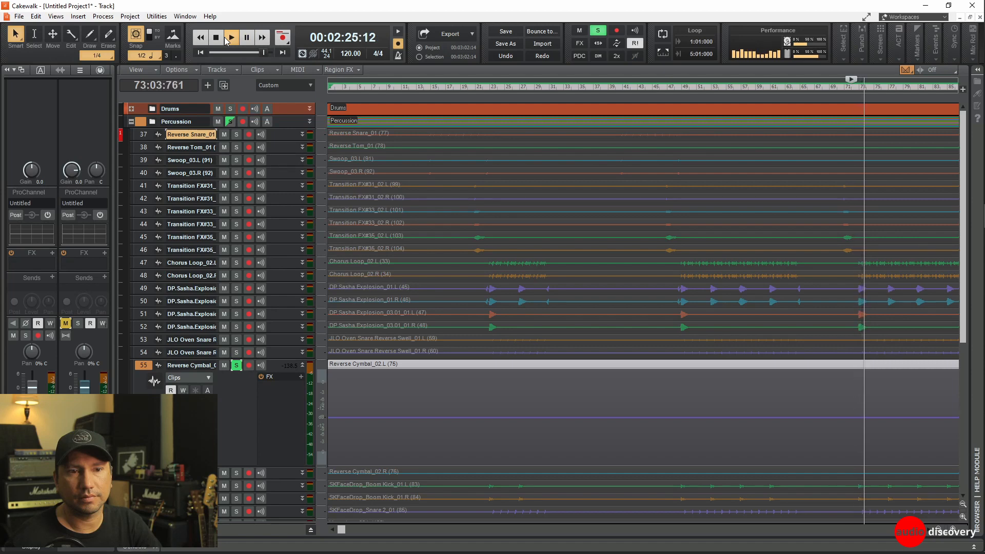
pyautogui.press('space')
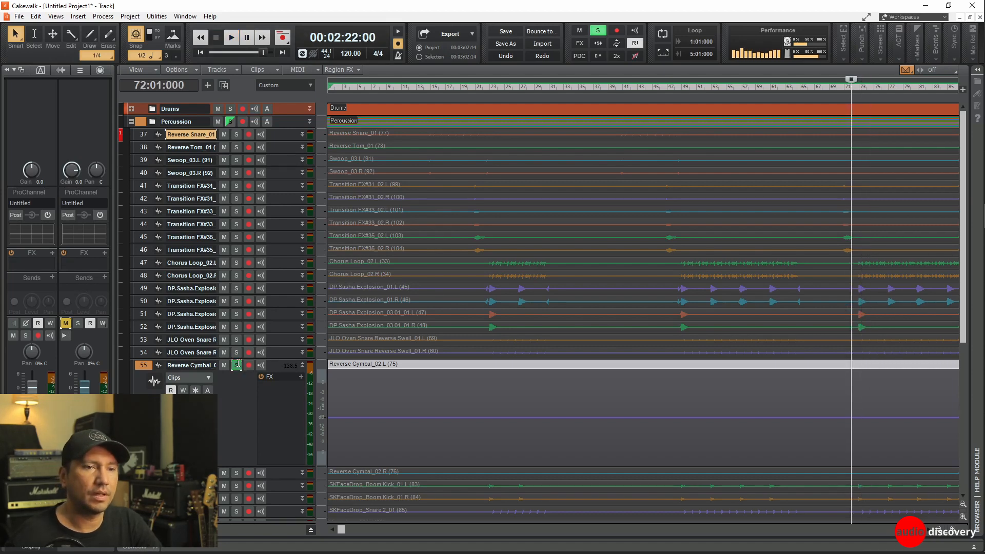
pyautogui.click(236, 365)
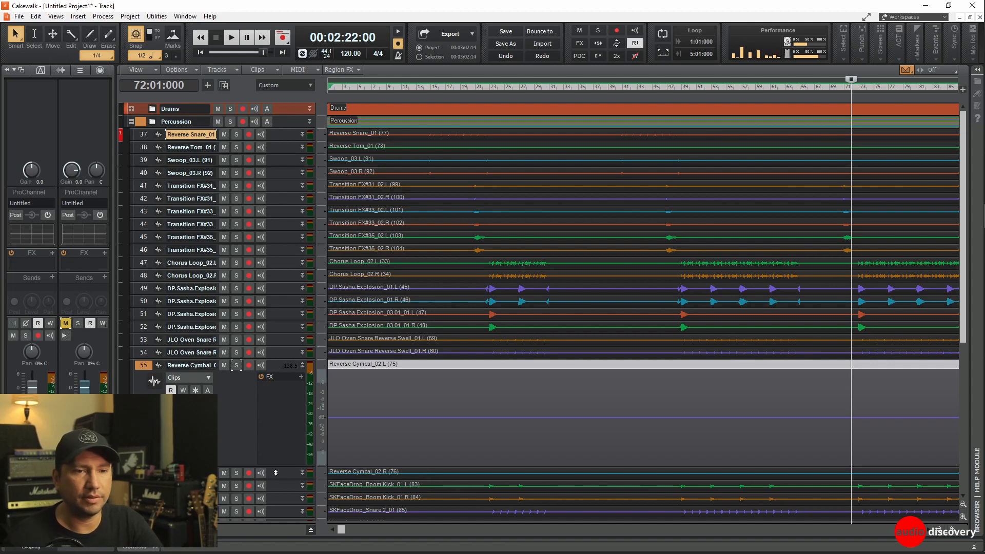
pyautogui.moveTo(276, 468); pyautogui.dragTo(275, 370)
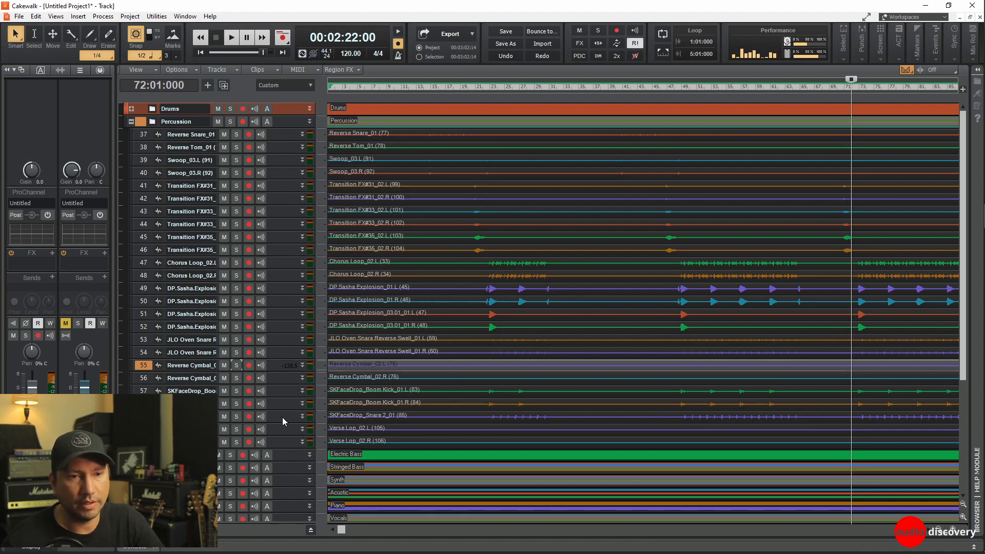
# Move the two JLO Oven Snare Reverse Swell tracks directly below Chorus Loop_02.R, followed by SKFaceDrop_Snare 2_01.
pyautogui.moveTo(277, 377); pyautogui.dragTo(275, 368)
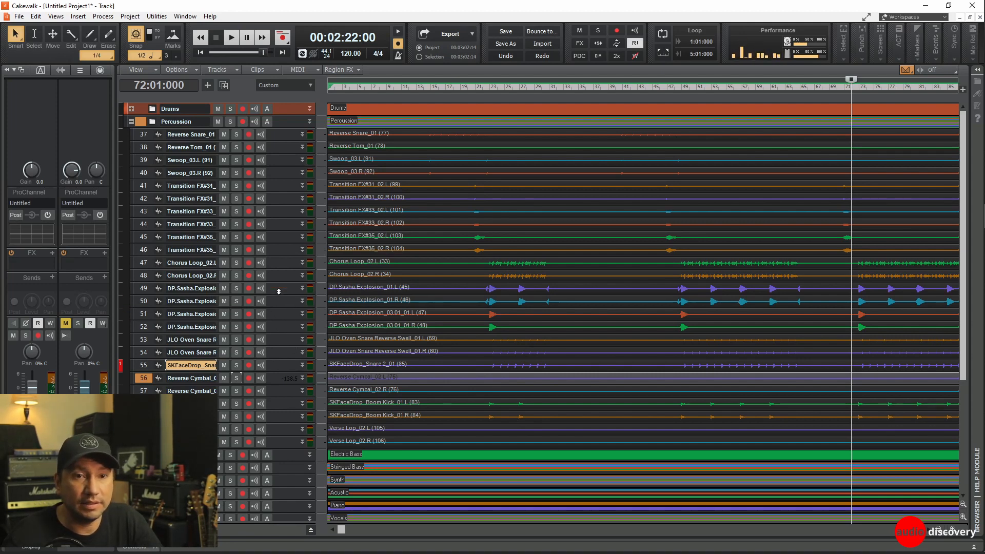
pyautogui.moveTo(278, 285); pyautogui.dragTo(279, 287)
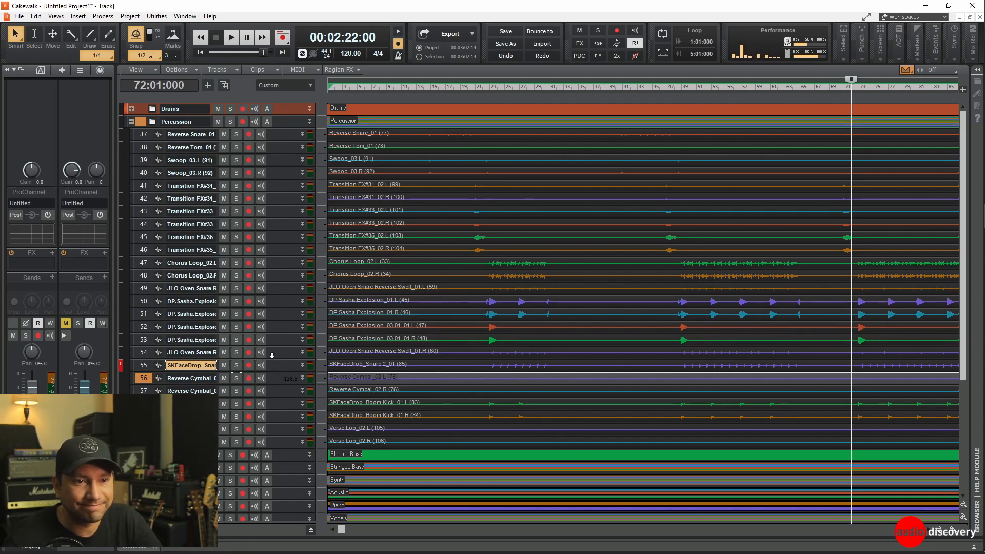
pyautogui.moveTo(274, 351); pyautogui.dragTo(278, 300)
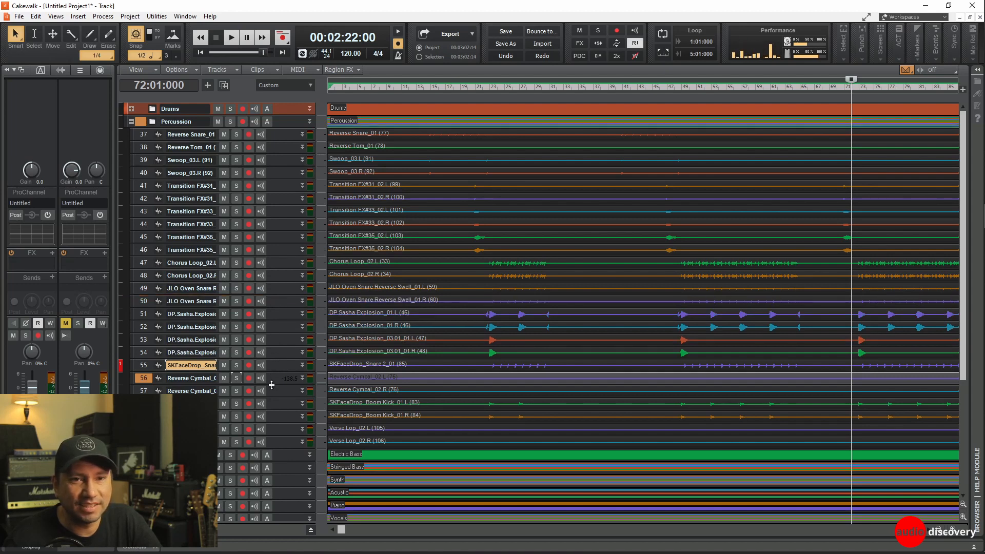
pyautogui.moveTo(272, 365); pyautogui.dragTo(276, 323)
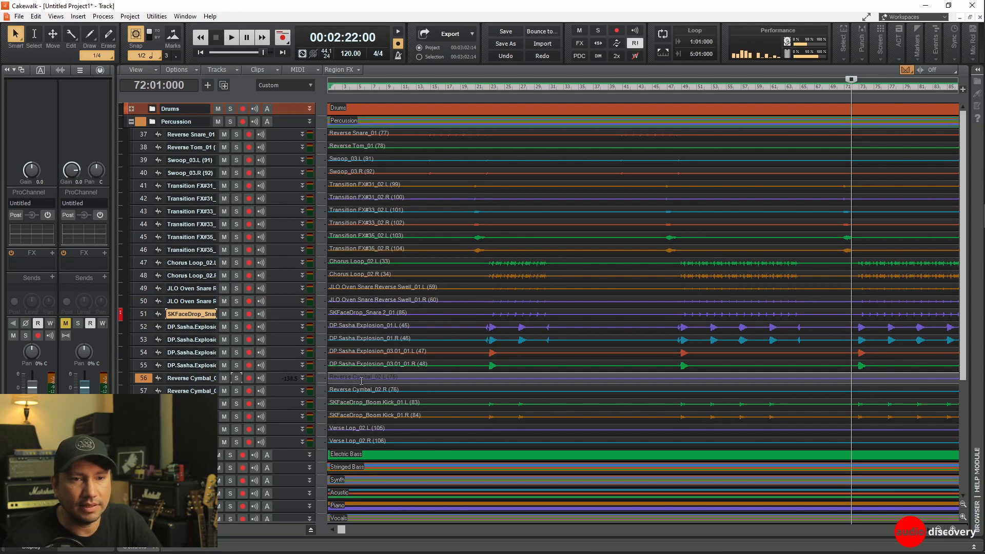
# Delete the Reverse Cymbal_02.L and Reverse Cymbal_02.R tracks from the Percussion folder.
pyautogui.click(361, 381)
pyautogui.click(422, 380)
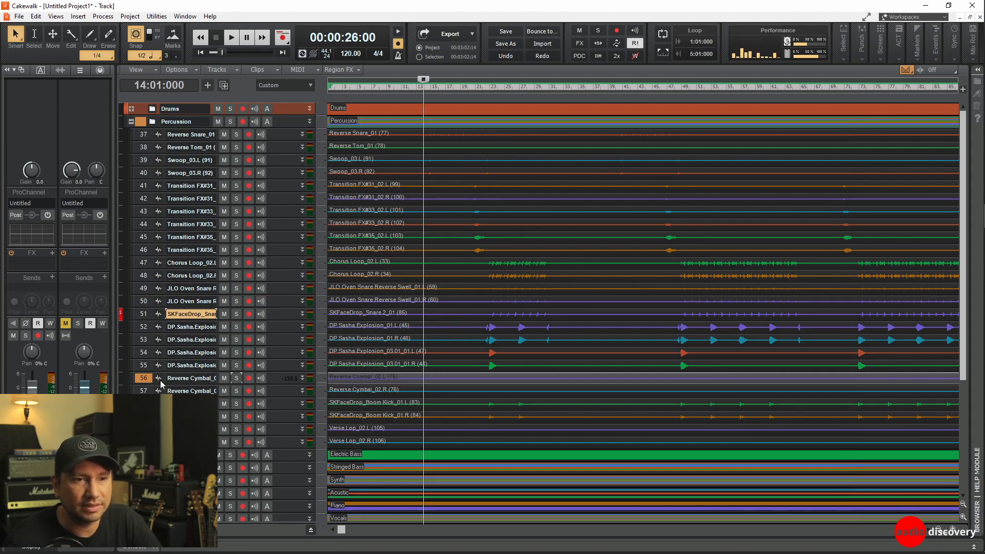
pyautogui.click(152, 383)
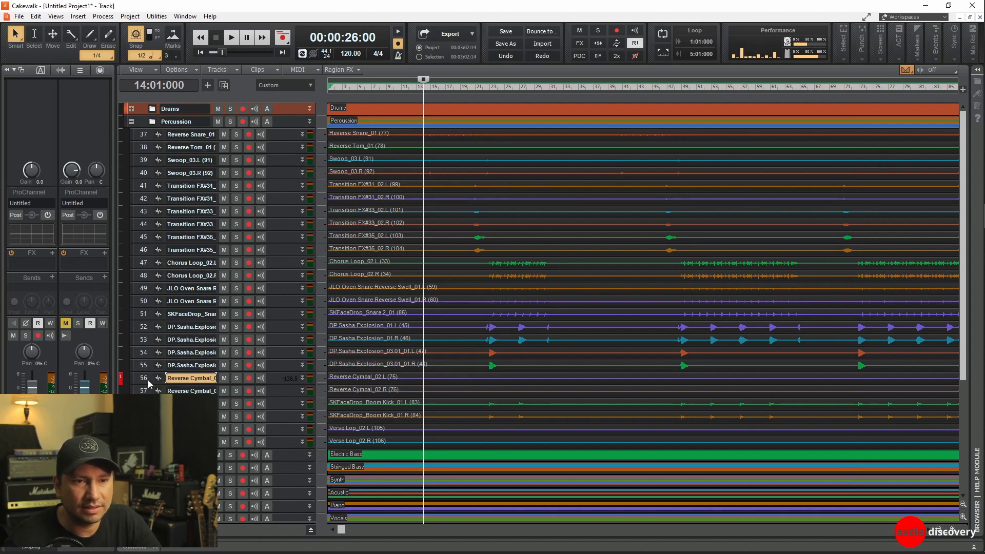
pyautogui.click(145, 380)
pyautogui.keyDown('shift'); pyautogui.click(145, 391); pyautogui.keyUp('shift')
pyautogui.rightClick(145, 393)
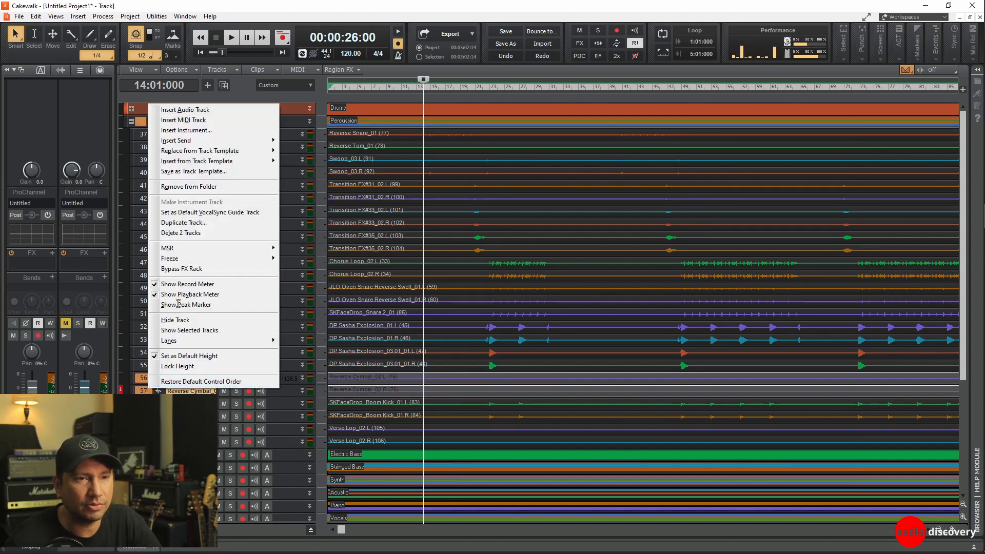
pyautogui.click(201, 233)
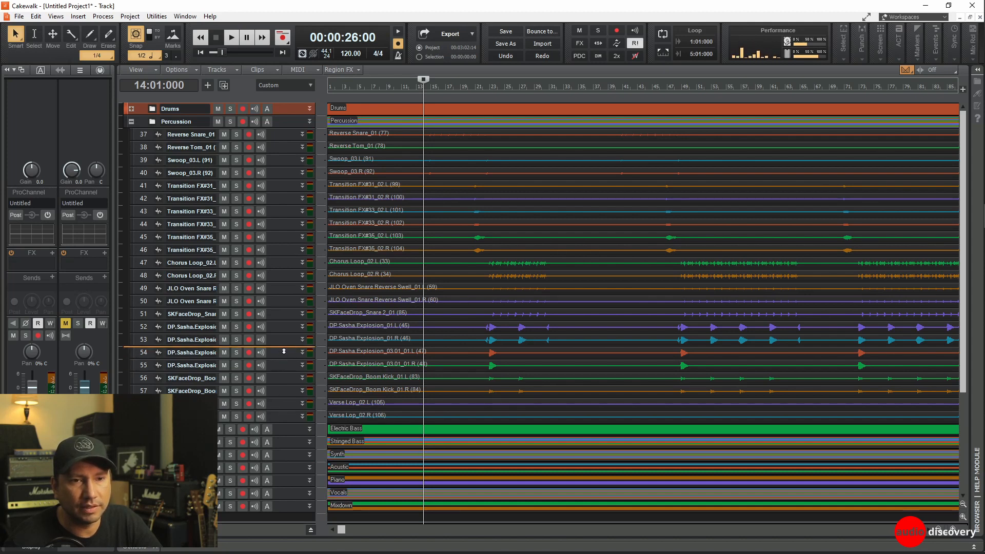
# Move Verse Lop_02.L and Verse Lop_02.R, in that order, directly below SKFaceDrop_Snare 2_01.
pyautogui.moveTo(285, 333); pyautogui.dragTo(284, 329)
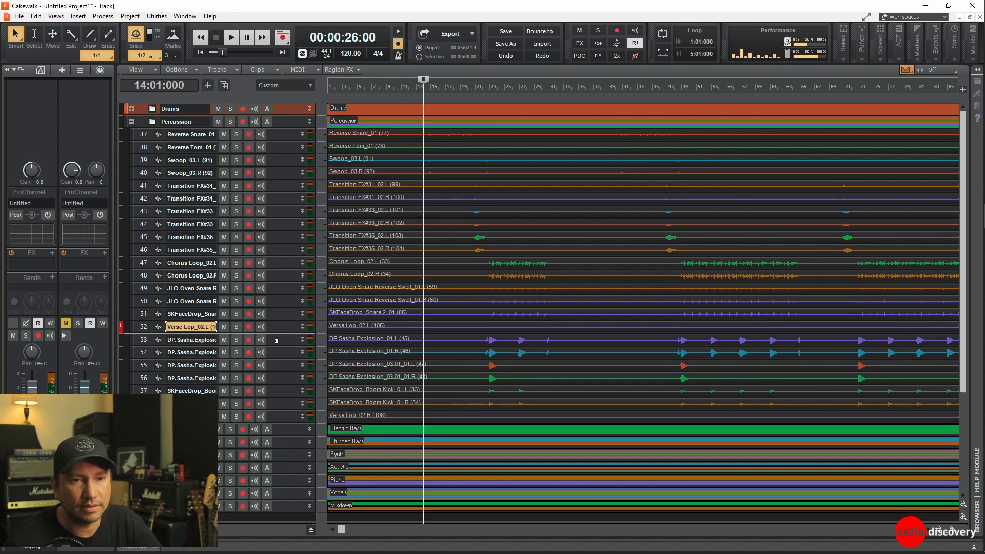
pyautogui.moveTo(277, 341); pyautogui.dragTo(277, 339)
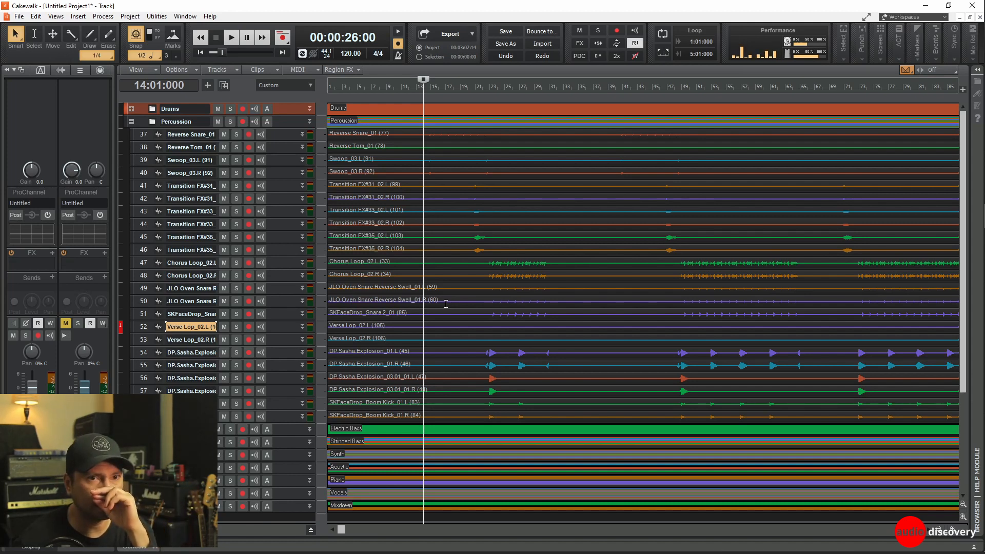
pyautogui.moveTo(143, 186); pyautogui.dragTo(143, 198)
pyautogui.rightClick(144, 199)
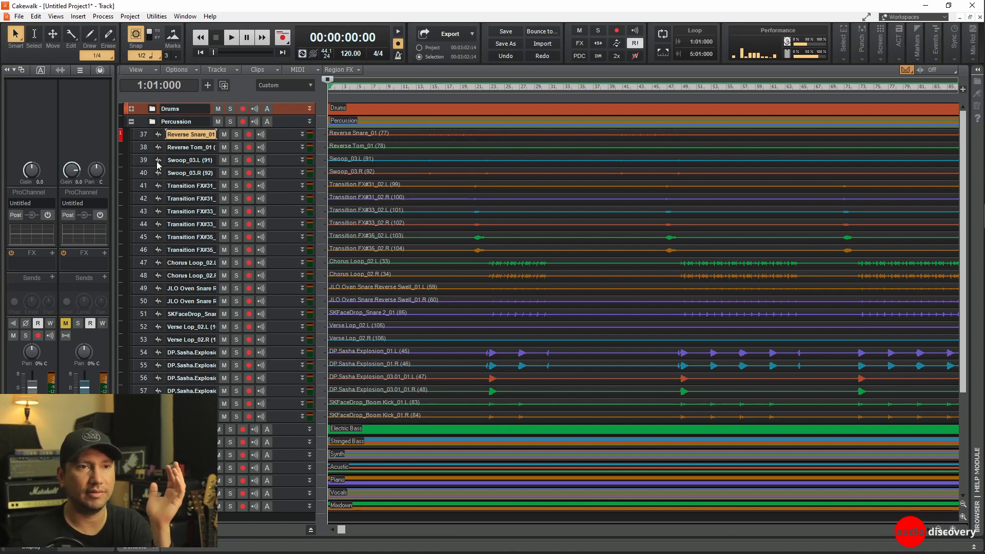
# Change the output routing of all tracks in the Percussion folder, and colour the tracks and the folder purple.
pyautogui.moveTo(143, 135); pyautogui.dragTo(144, 416)
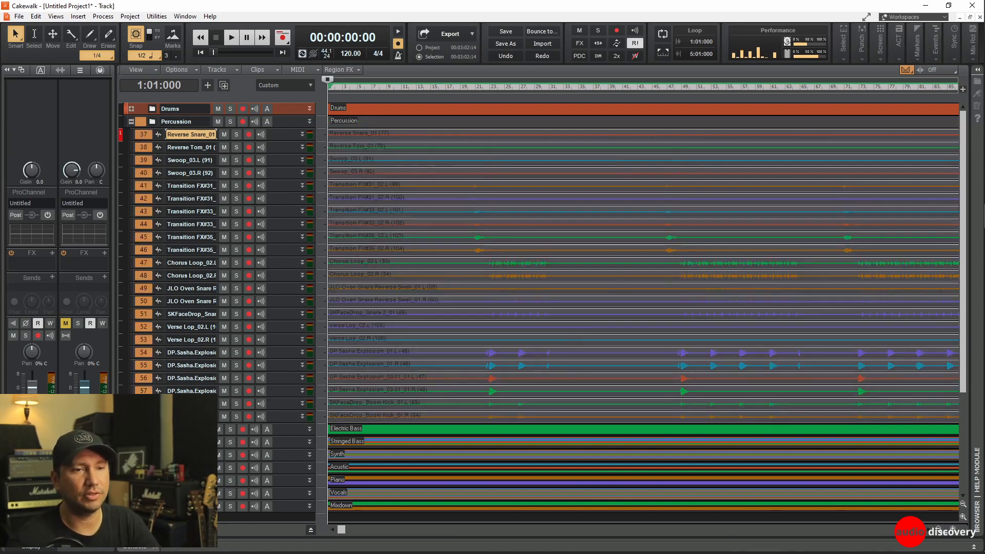
pyautogui.click(33, 507)
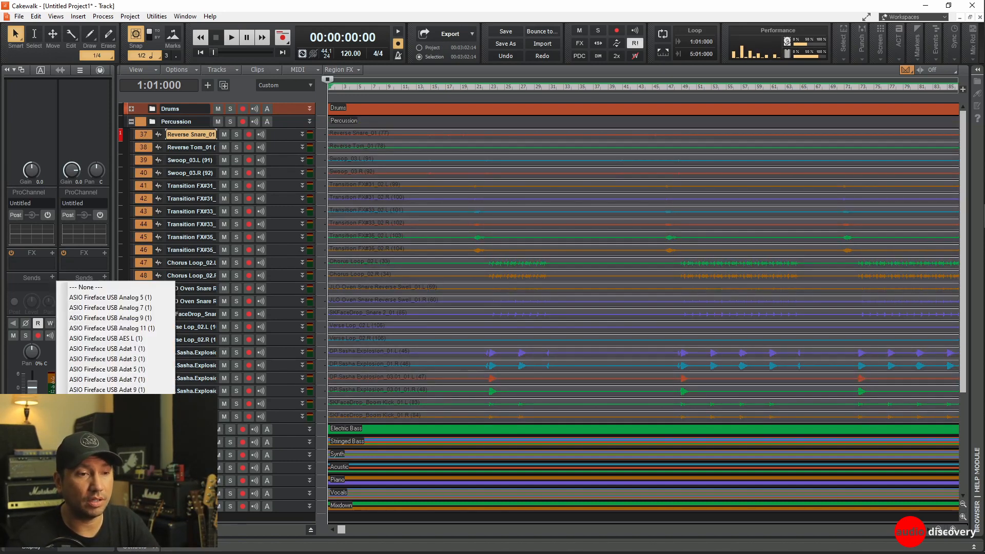
pyautogui.click(92, 482)
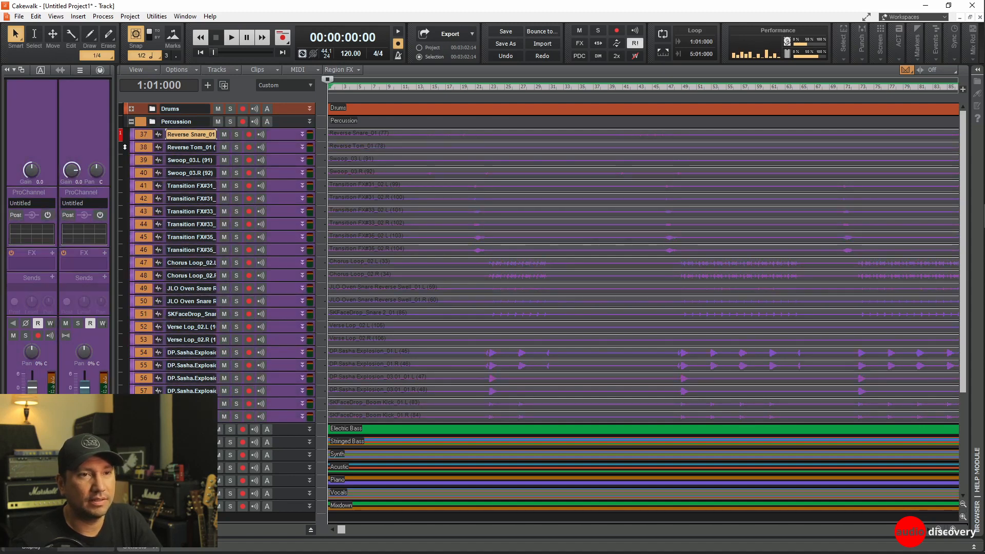
pyautogui.click(130, 119)
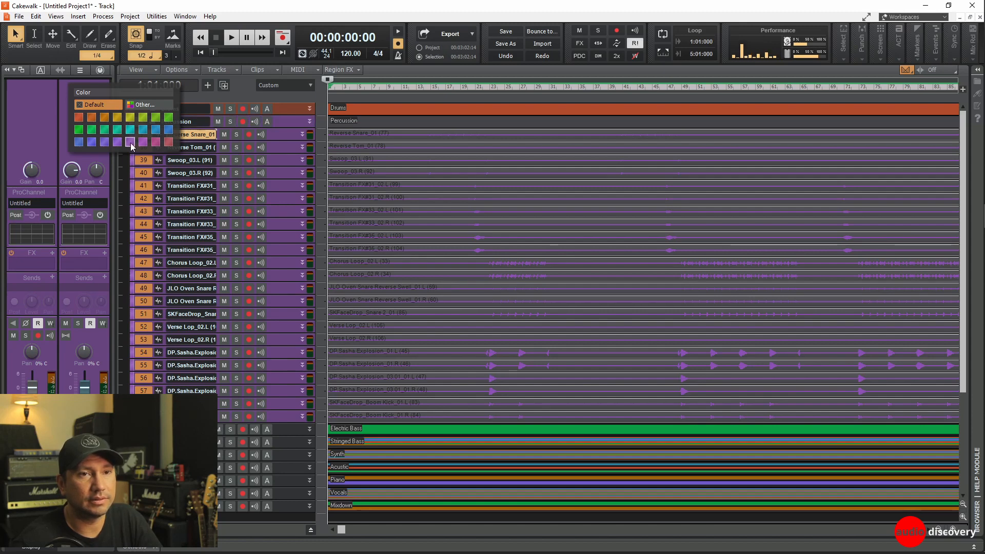
pyautogui.click(132, 141)
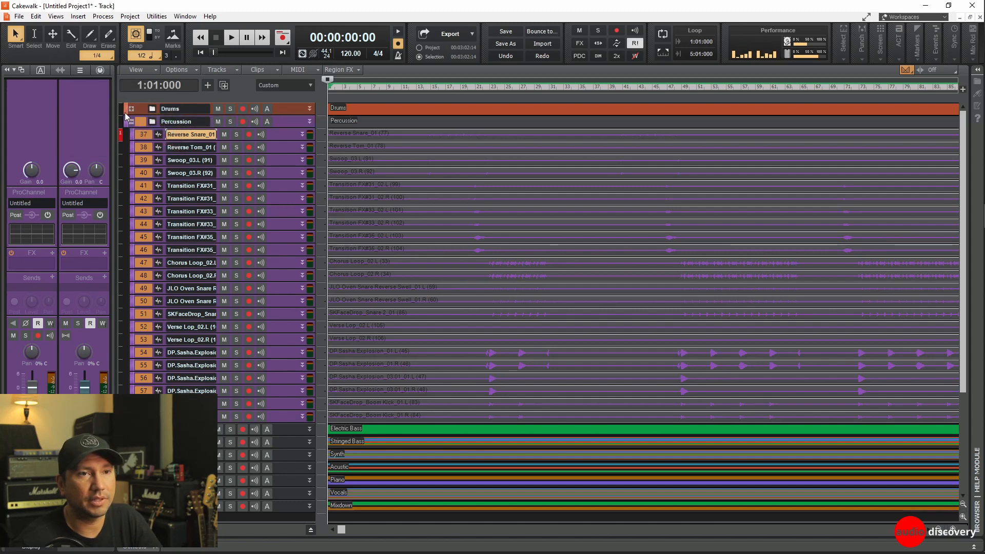
# Change the output routing of Bass.01_03 in the Electric Bass folder, and colour the track and the folder amber orange.
pyautogui.click(131, 122)
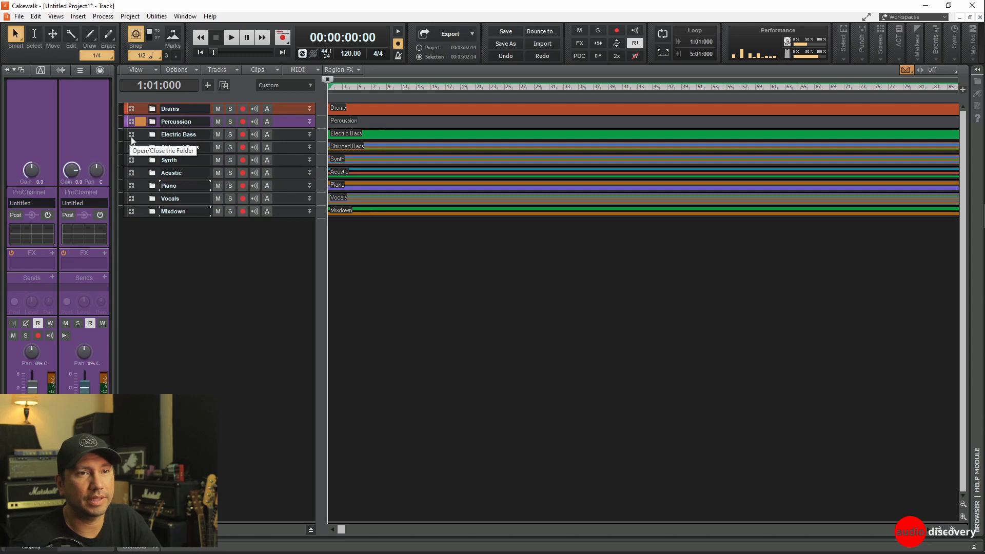
pyautogui.click(131, 135)
pyautogui.click(140, 145)
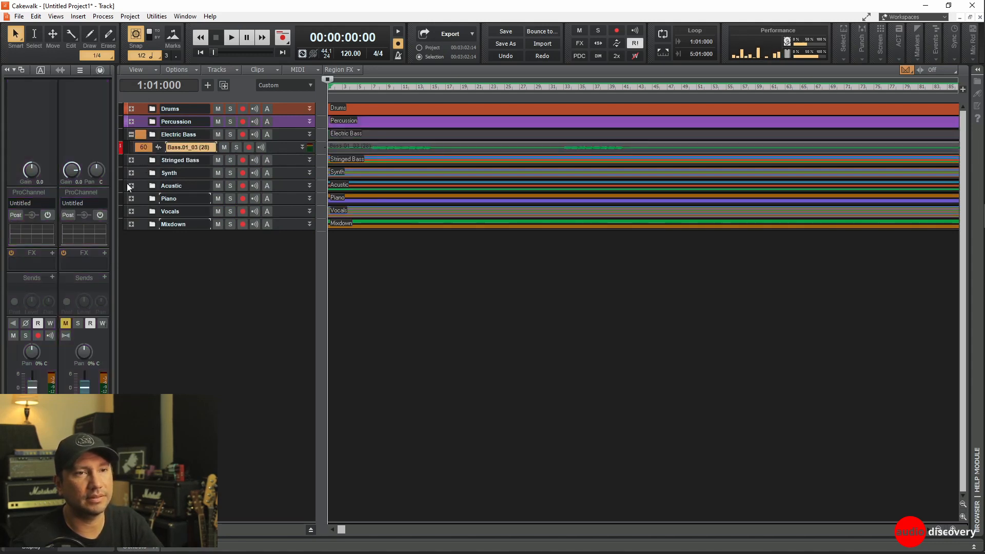
pyautogui.click(33, 500)
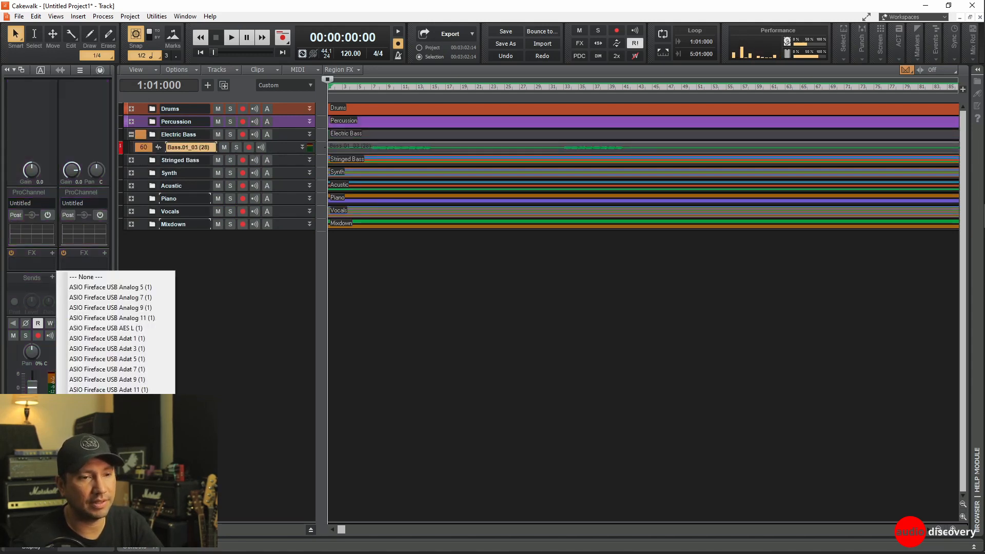
pyautogui.click(33, 500)
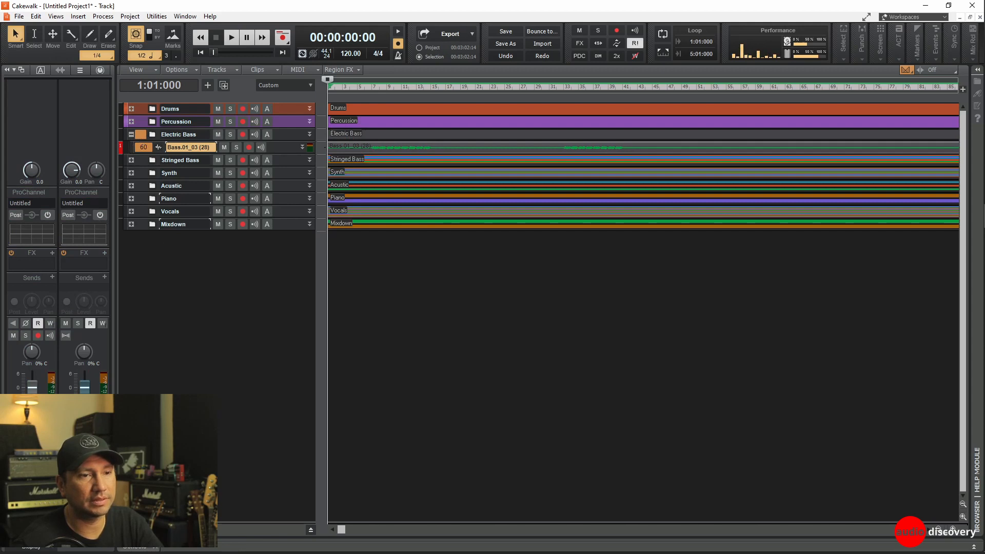
pyautogui.click(52, 492)
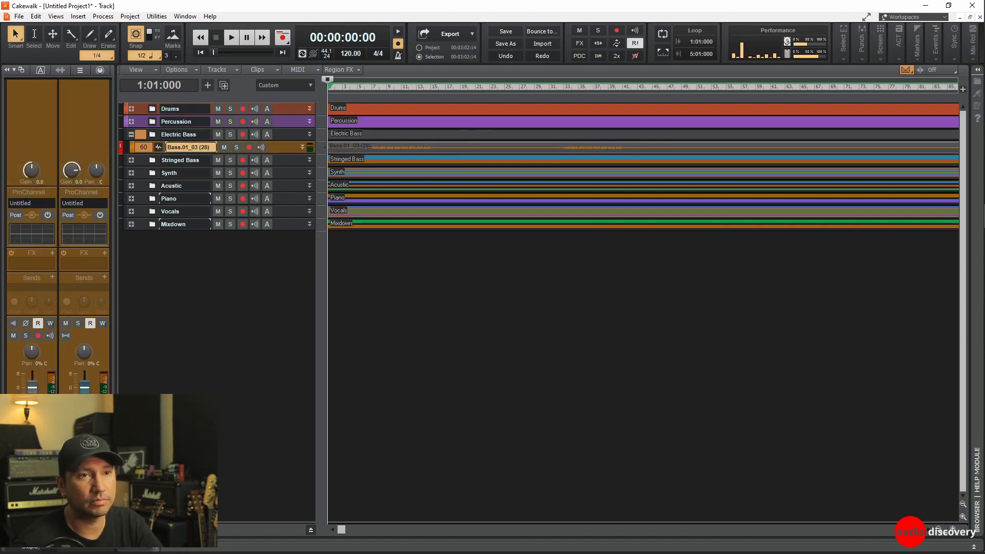
pyautogui.click(128, 136)
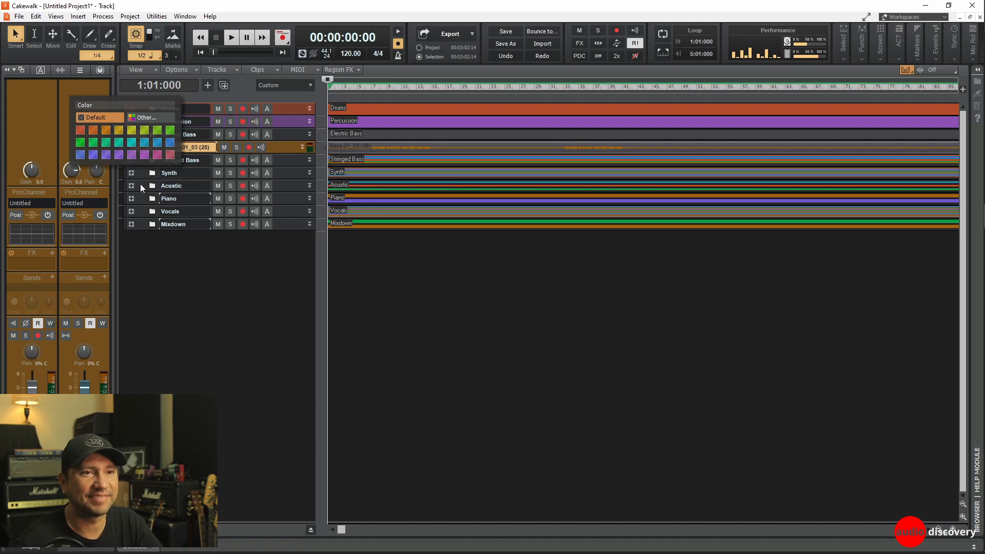
pyautogui.click(108, 133)
pyautogui.click(132, 134)
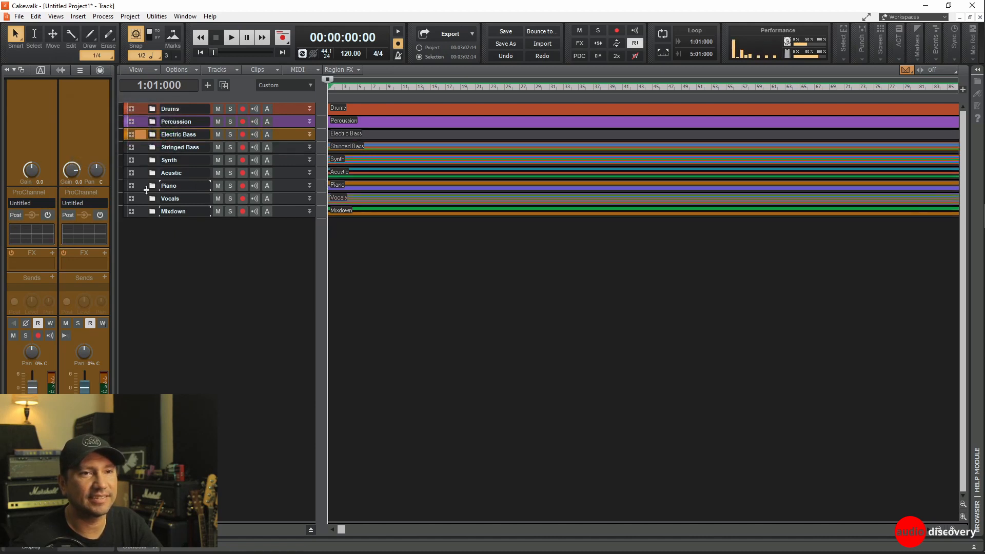
# In the Stringed Bass folder, move Pre Bass Print_03.L and Pre Bass Strings Version_01.L and .R, in that order, above the Chorus Bass tracks.
pyautogui.click(131, 147)
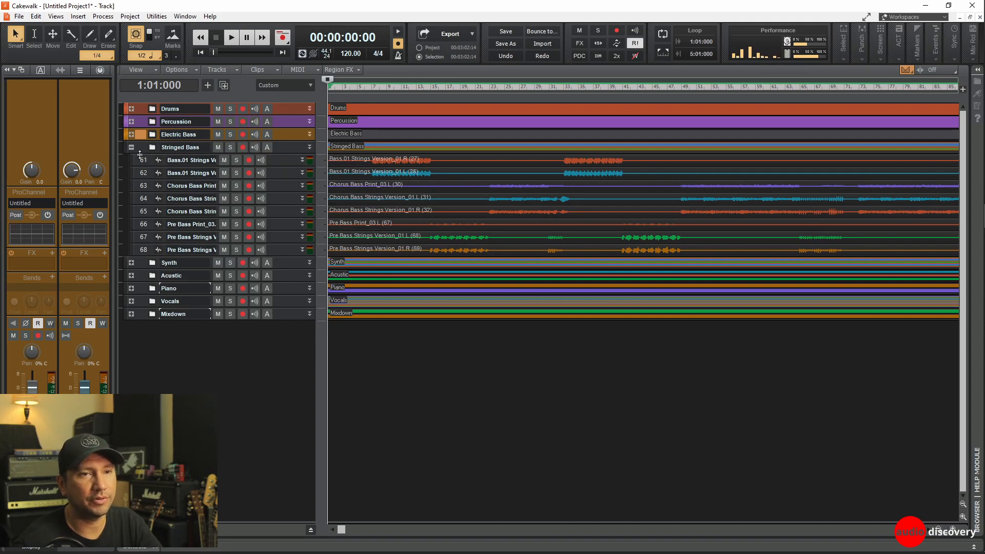
pyautogui.click(423, 359)
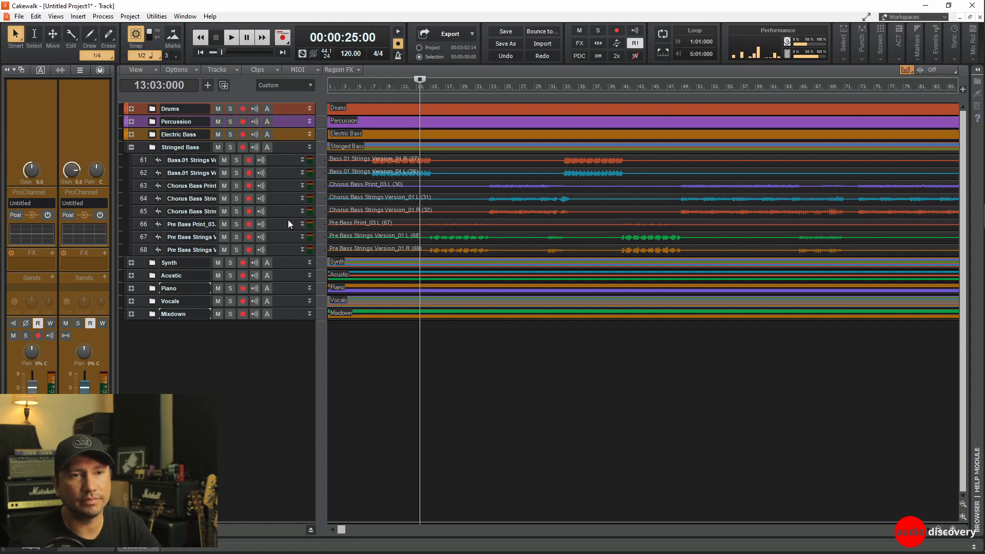
pyautogui.moveTo(277, 180); pyautogui.dragTo(278, 180)
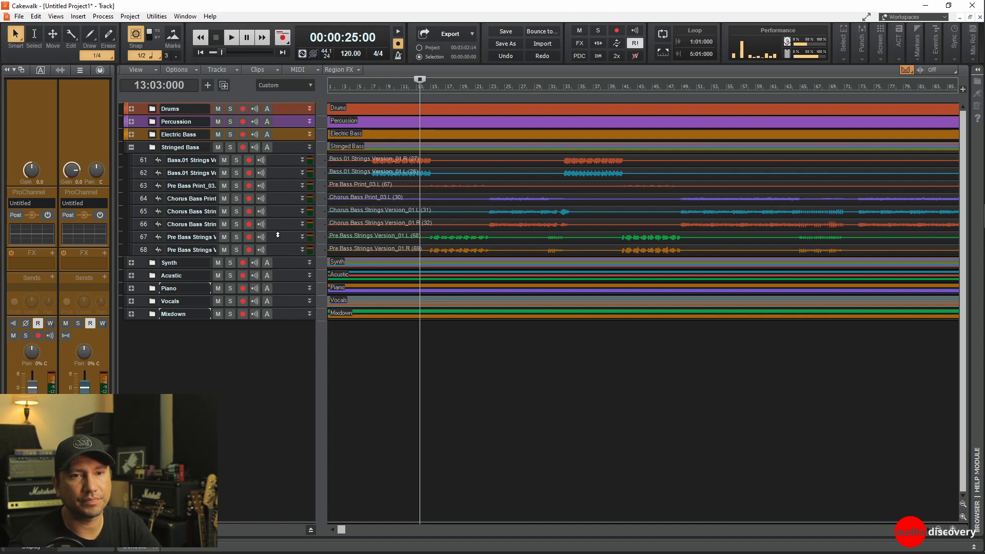
pyautogui.moveTo(279, 236); pyautogui.dragTo(280, 204)
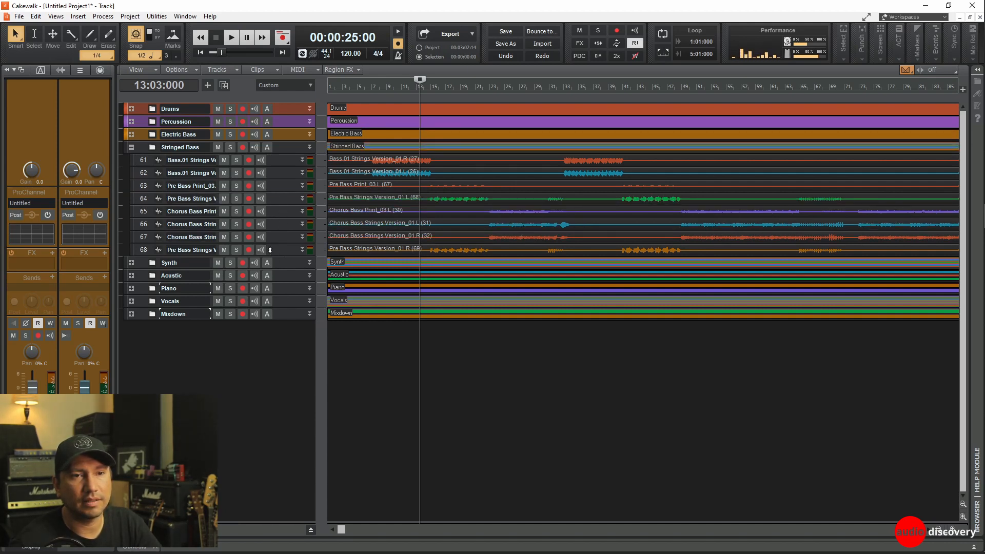
pyautogui.moveTo(272, 222); pyautogui.dragTo(273, 215)
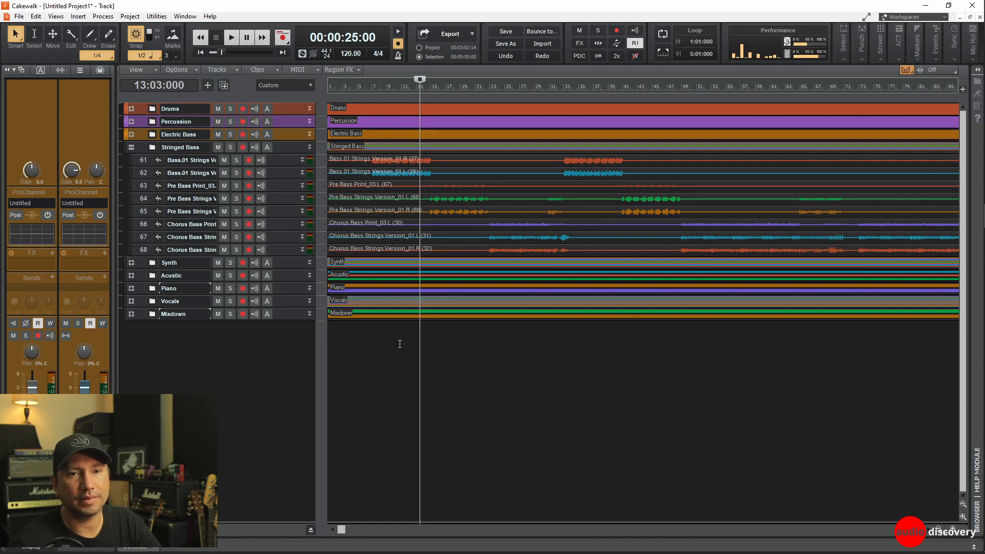
pyautogui.click(399, 341)
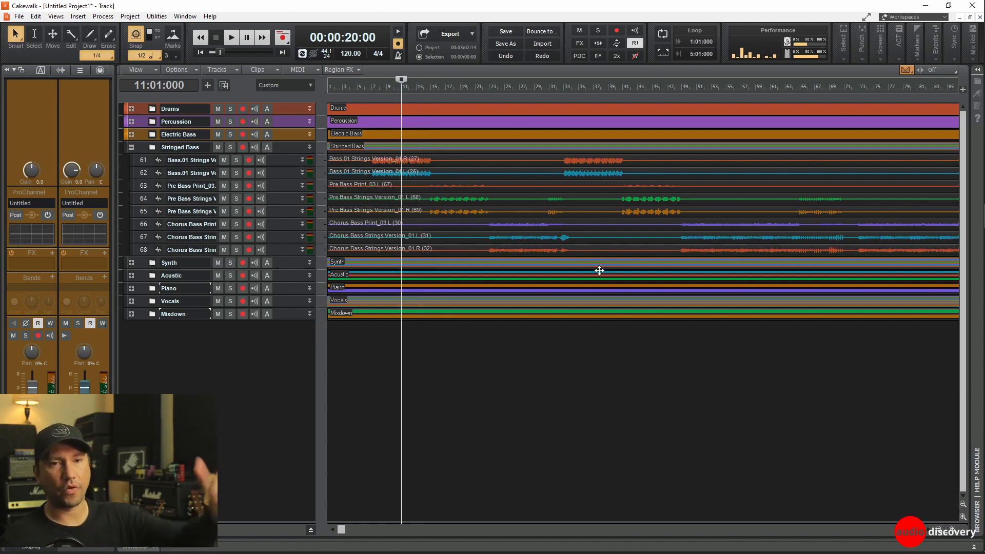
# Change the output routing of all tracks in the Stringed Bass folder.
pyautogui.moveTo(146, 161); pyautogui.dragTo(145, 252)
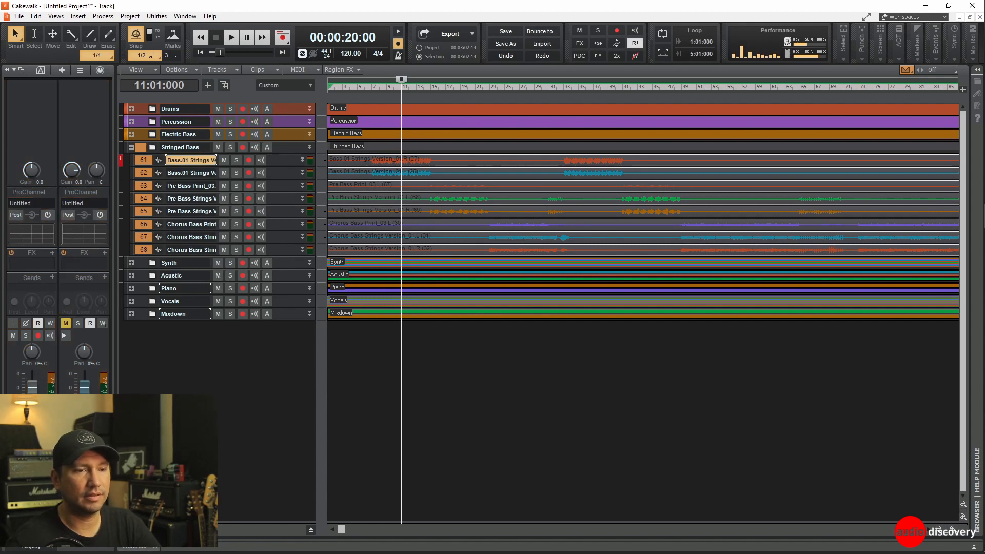
pyautogui.click(36, 513)
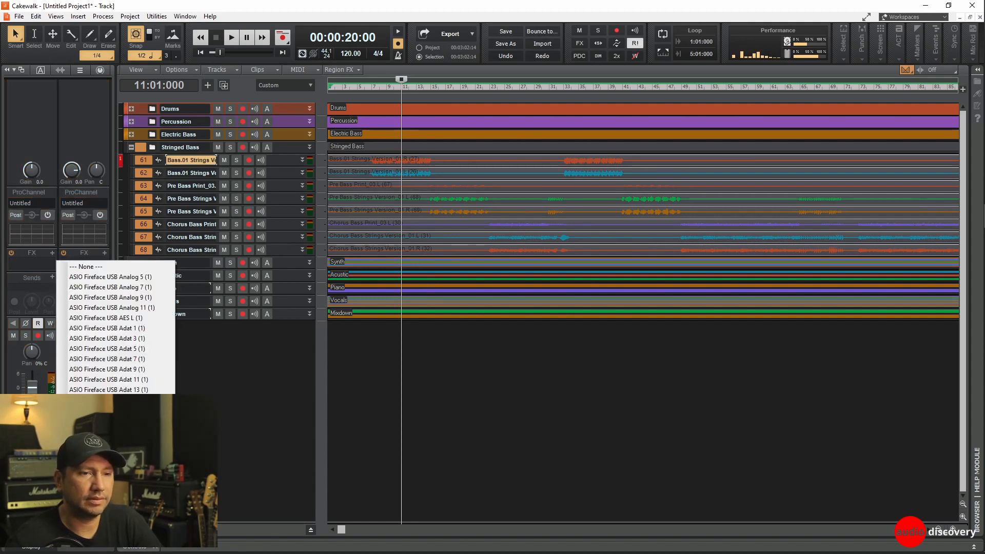
pyautogui.click(248, 463)
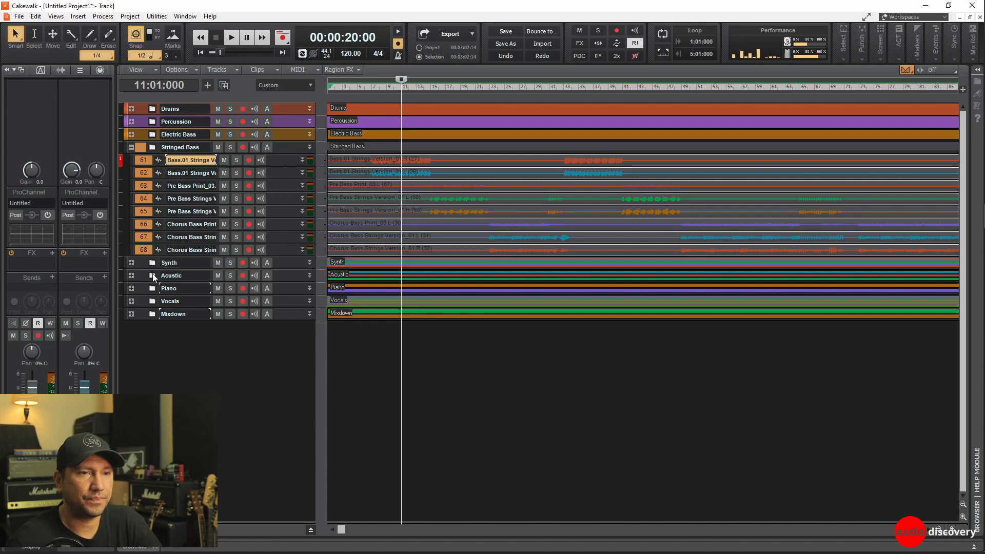
# Colour all tracks in the Stringed Bass folder a custom reddish brown.
pyautogui.click(33, 534)
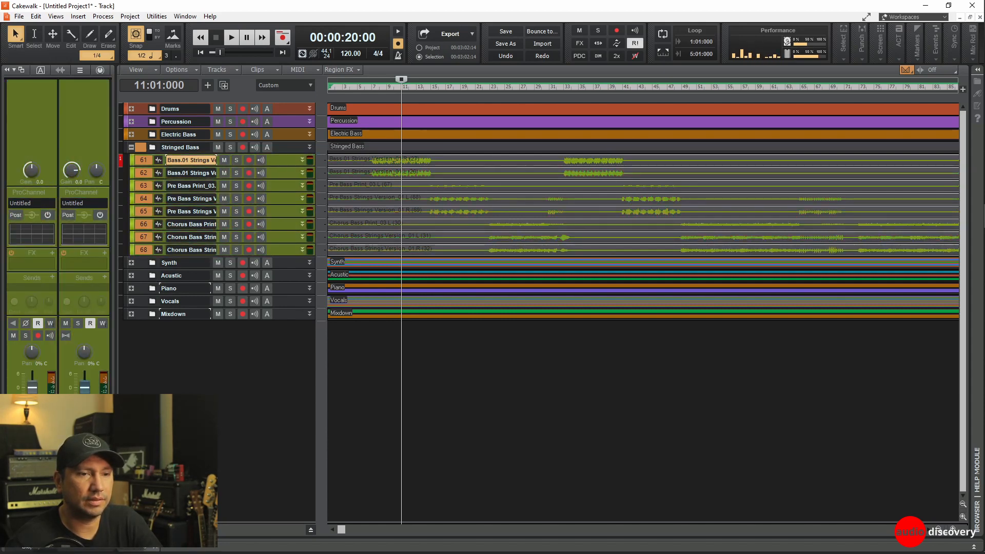
pyautogui.click(56, 523)
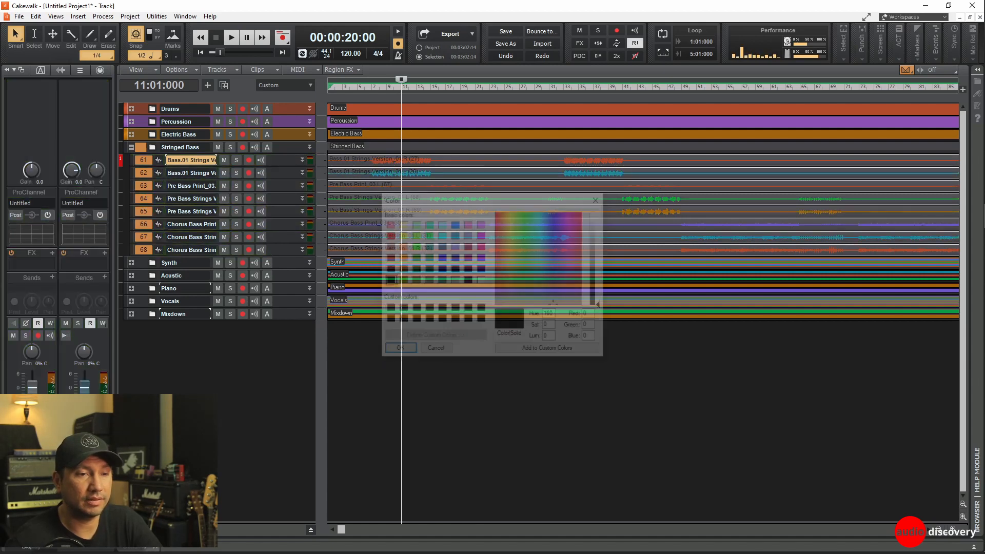
pyautogui.moveTo(517, 293); pyautogui.dragTo(501, 255)
pyautogui.moveTo(590, 297); pyautogui.dragTo(602, 274)
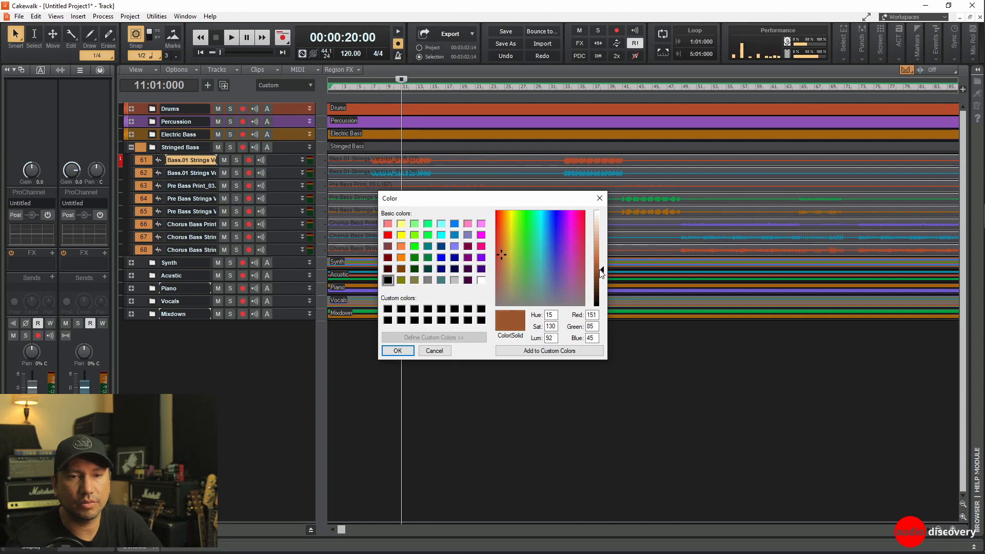
pyautogui.click(502, 259)
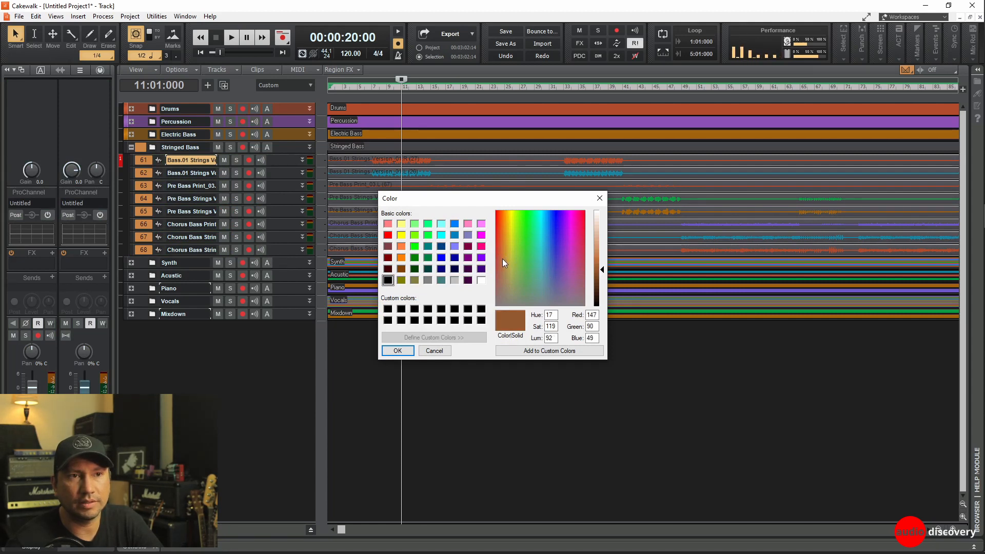
pyautogui.moveTo(503, 258); pyautogui.dragTo(498, 259)
pyautogui.click(401, 351)
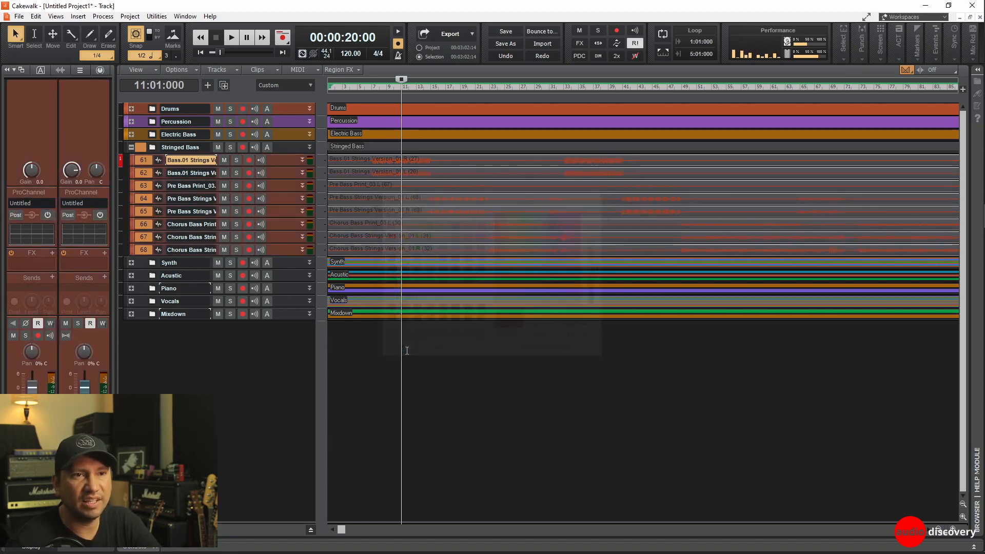
# Colour the Stringed Bass folder a custom brown with red 135, green 89 and blue 75, and collapse the folder.
pyautogui.click(126, 152)
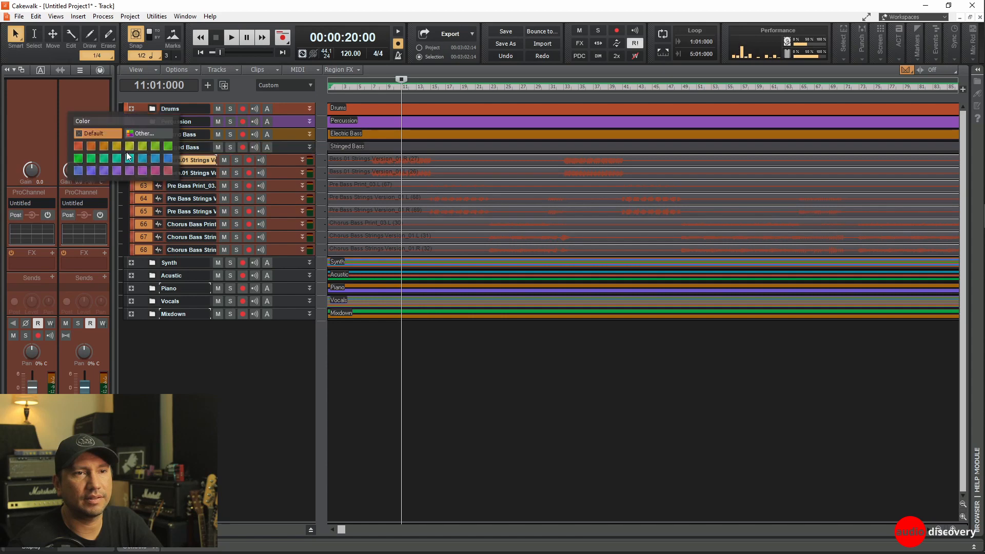
pyautogui.click(143, 133)
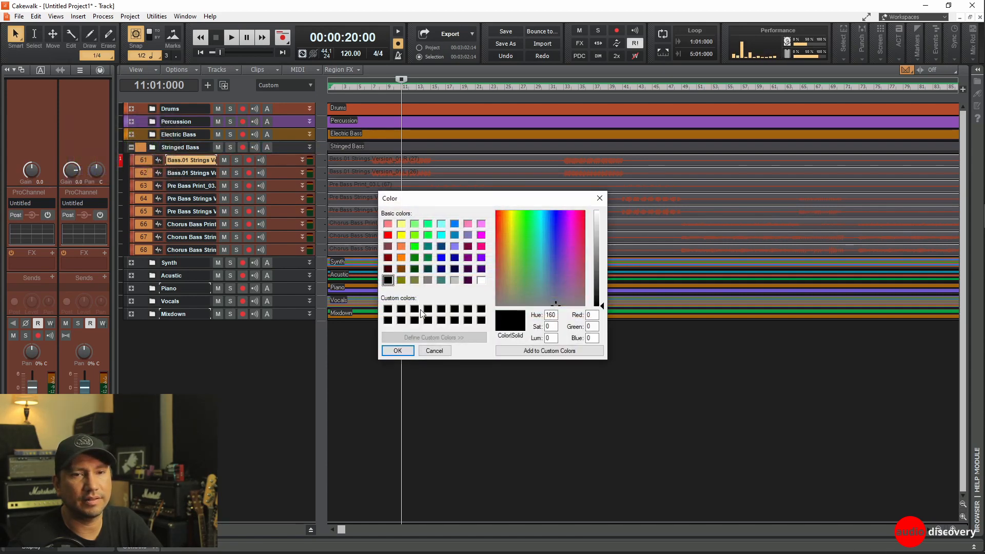
pyautogui.click(500, 277)
pyautogui.moveTo(602, 306); pyautogui.dragTo(604, 267)
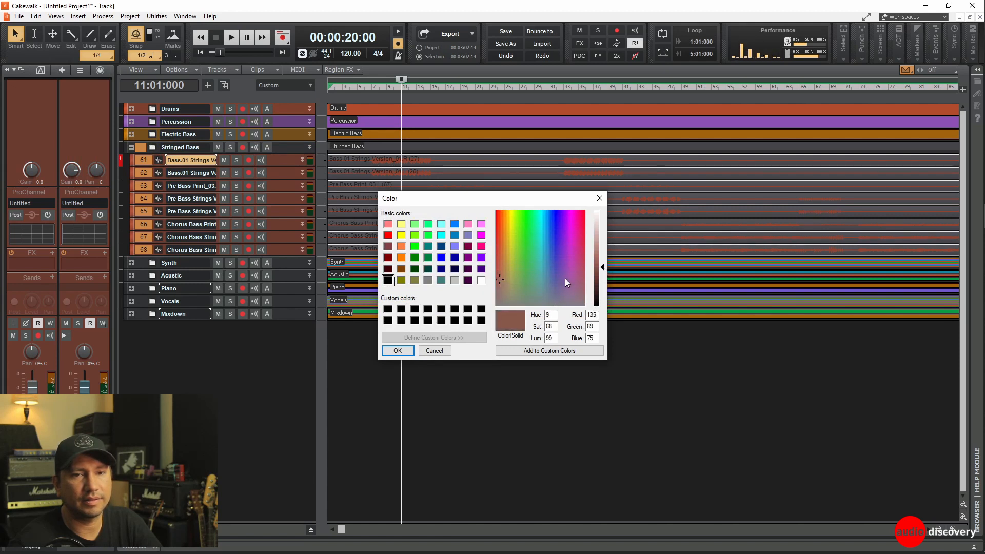
pyautogui.click(528, 352)
pyautogui.click(434, 351)
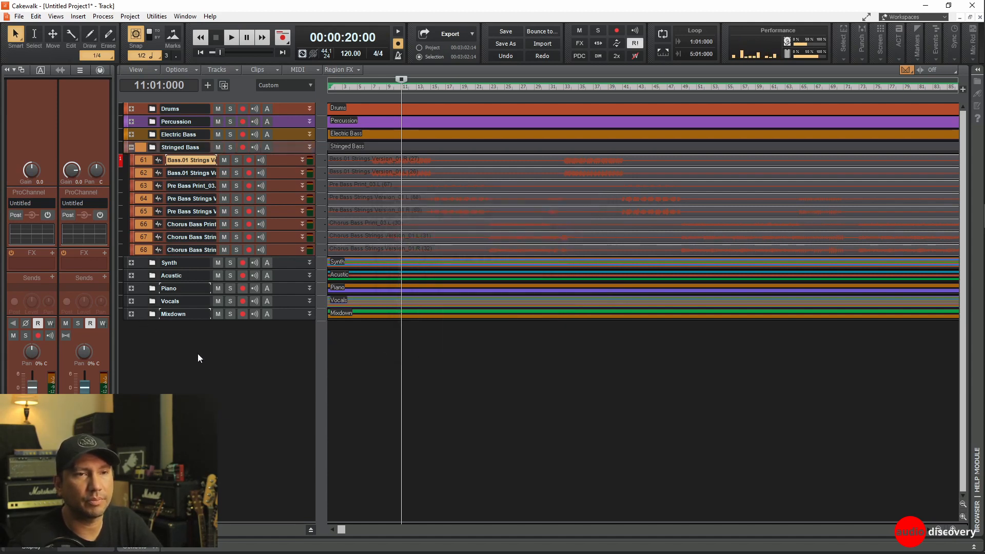
pyautogui.click(131, 147)
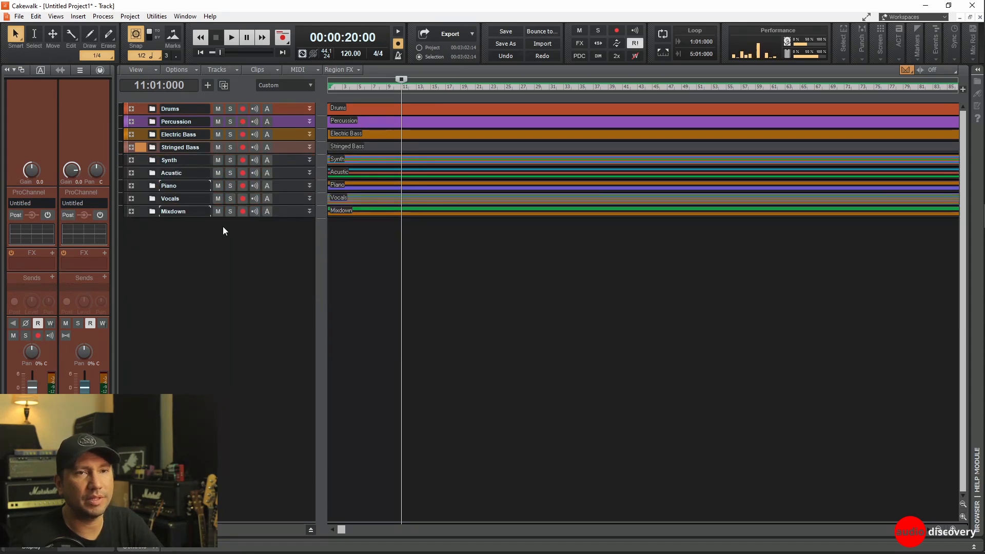
pyautogui.click(132, 147)
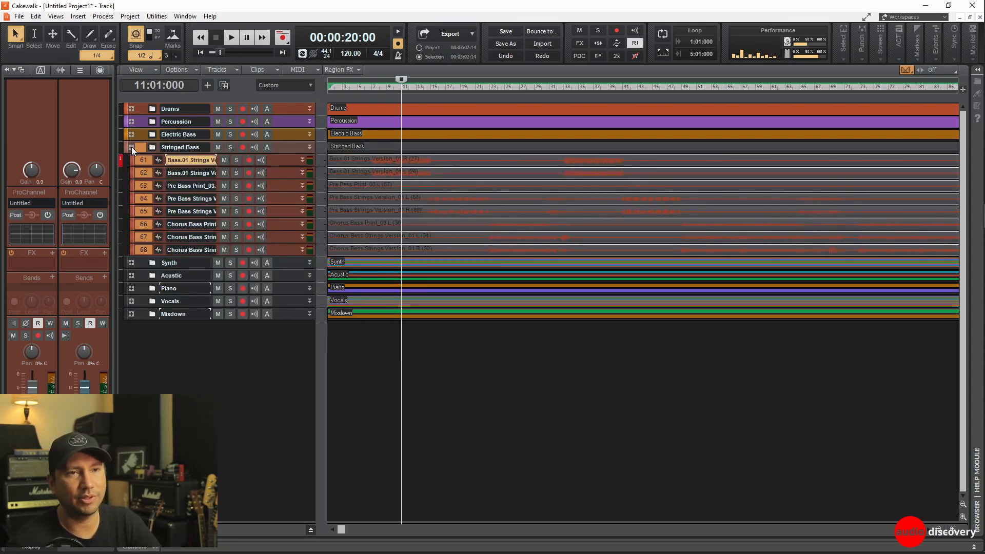
pyautogui.click(131, 147)
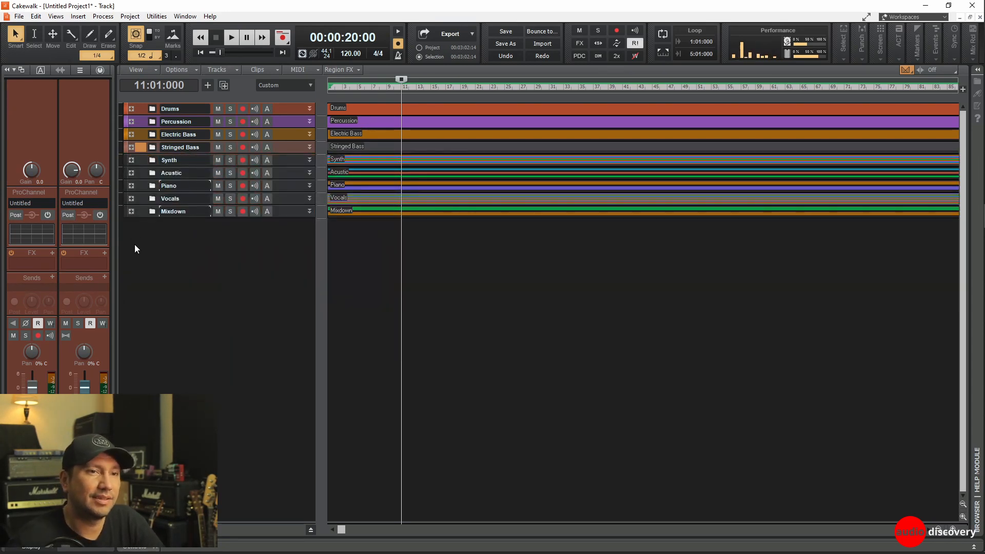
# Change the output routing of all tracks in the Synth folder.
pyautogui.click(130, 160)
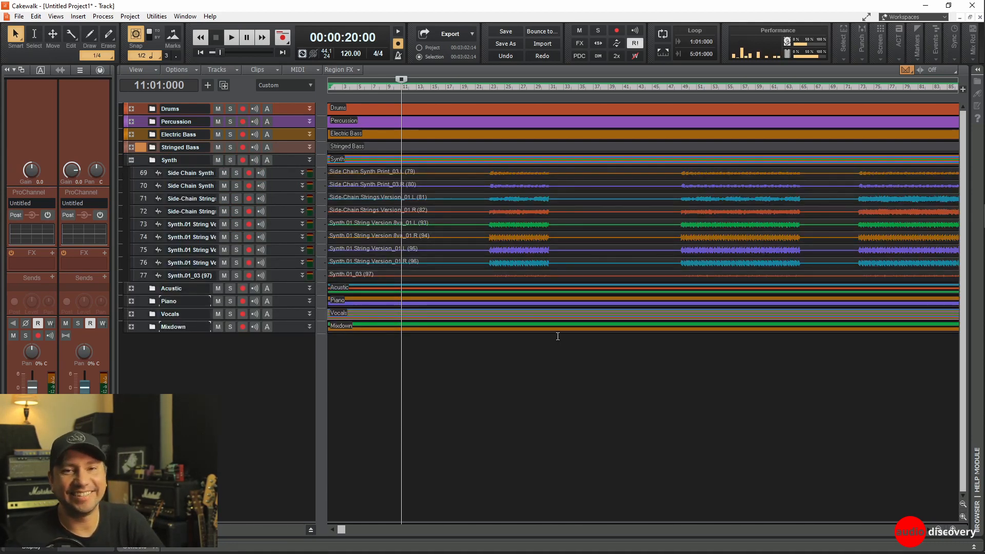
pyautogui.moveTo(282, 282)
pyautogui.mouseDown()
pyautogui.moveTo(285, 379)
pyautogui.moveTo(285, 281)
pyautogui.mouseUp()
pyautogui.moveTo(144, 173); pyautogui.dragTo(152, 277)
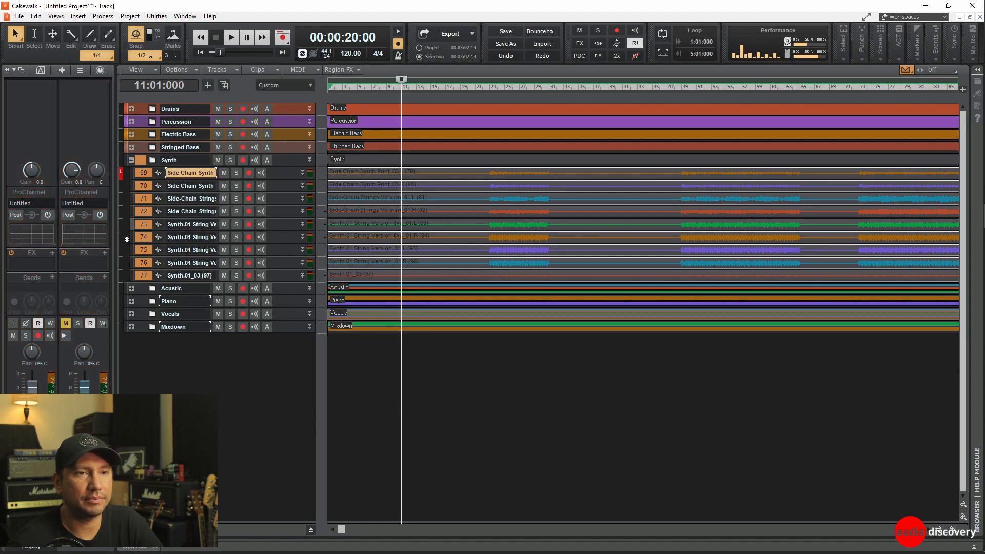
pyautogui.click(46, 505)
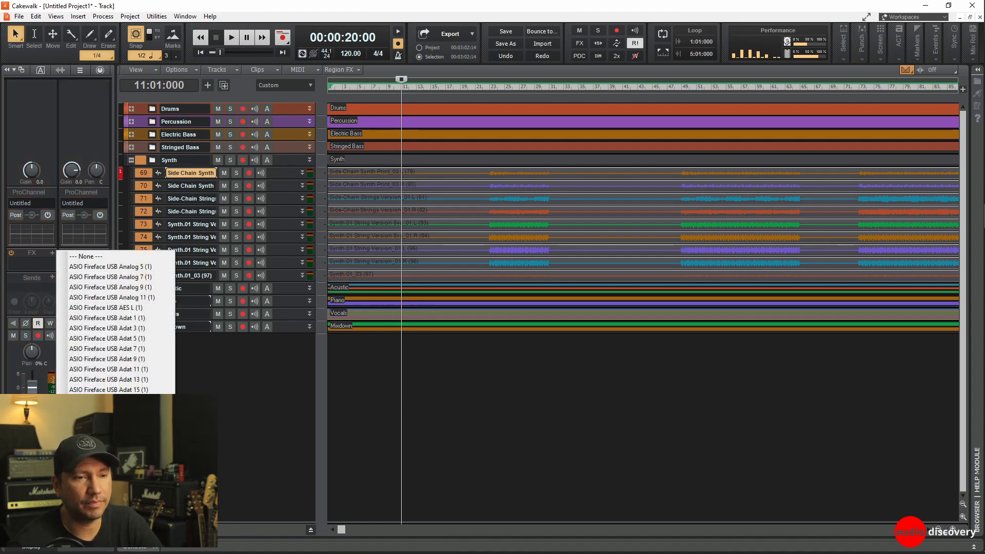
pyautogui.click(92, 482)
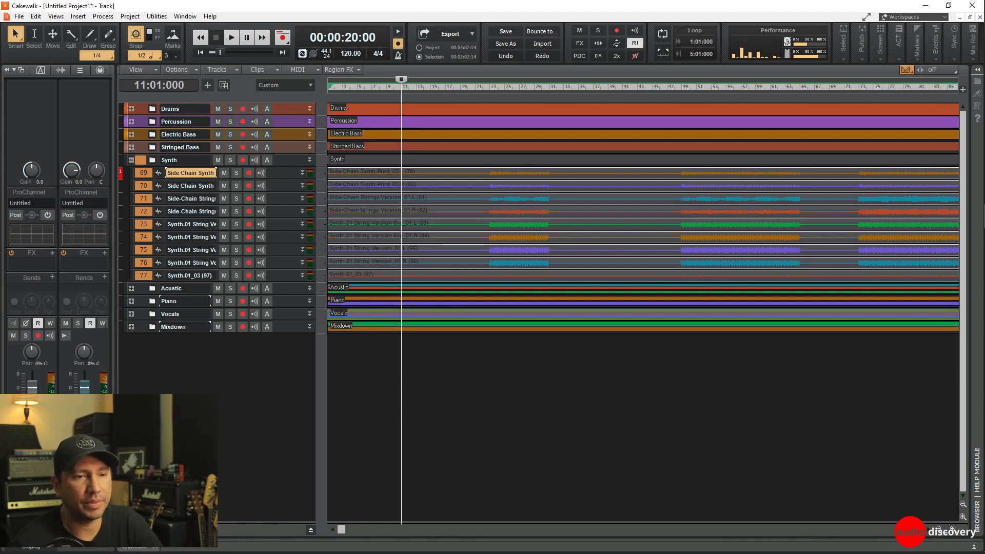
# Reveal the buses and rename Bus C as Percussion.
pyautogui.moveTo(182, 531); pyautogui.dragTo(182, 332)
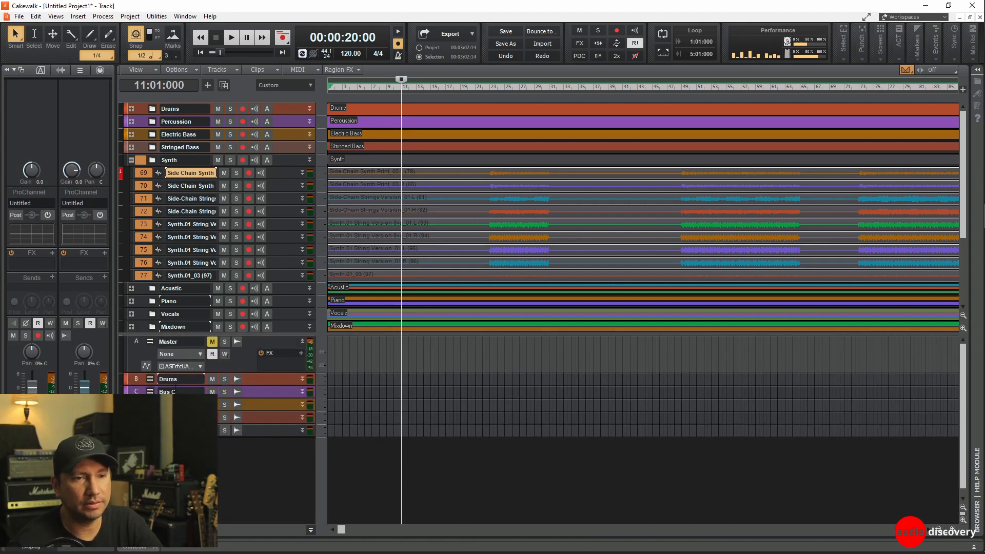
pyautogui.doubleClick(170, 392)
pyautogui.write('S')
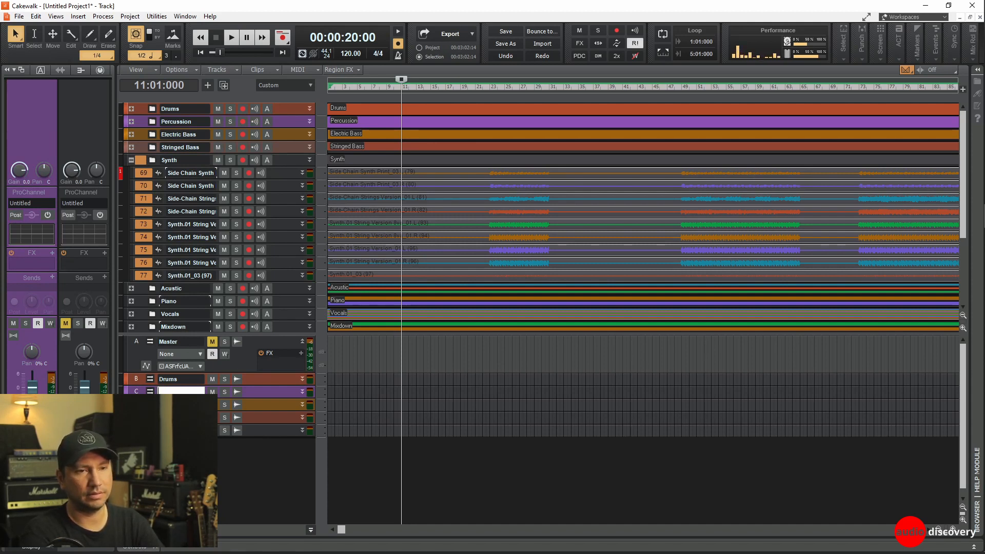
pyautogui.write('Percussion')
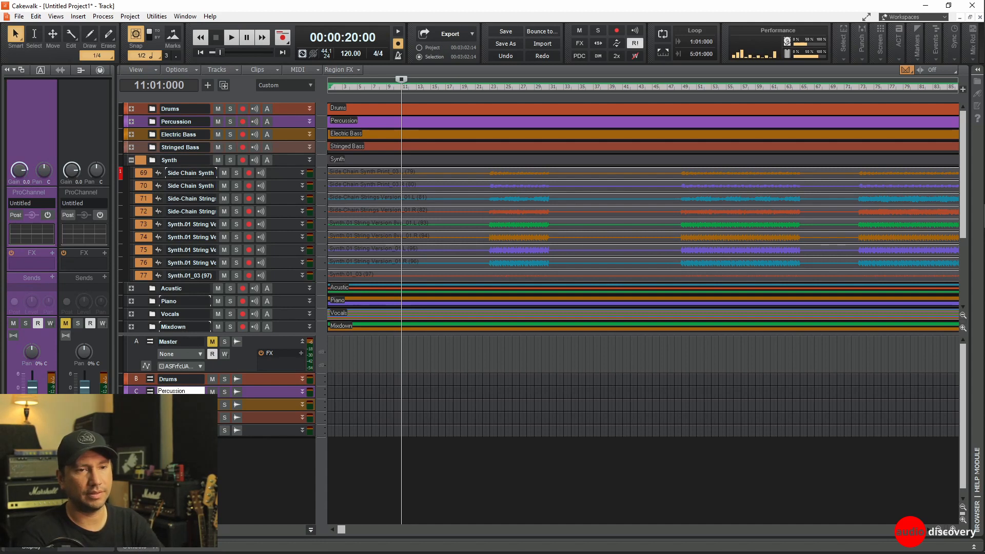
# Rename the three buses below the Percussion bus one after another.
pyautogui.press('Tab')
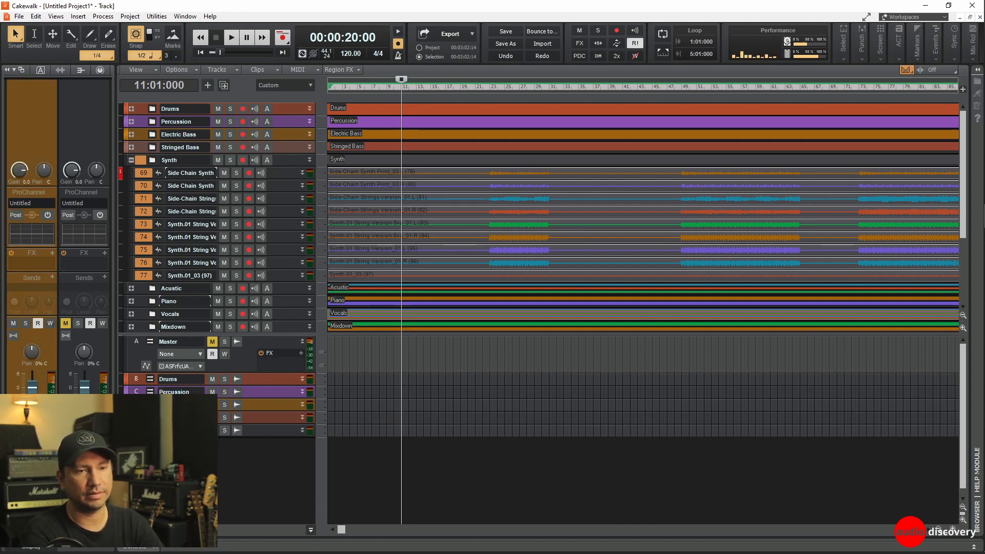
pyautogui.press('Tab')
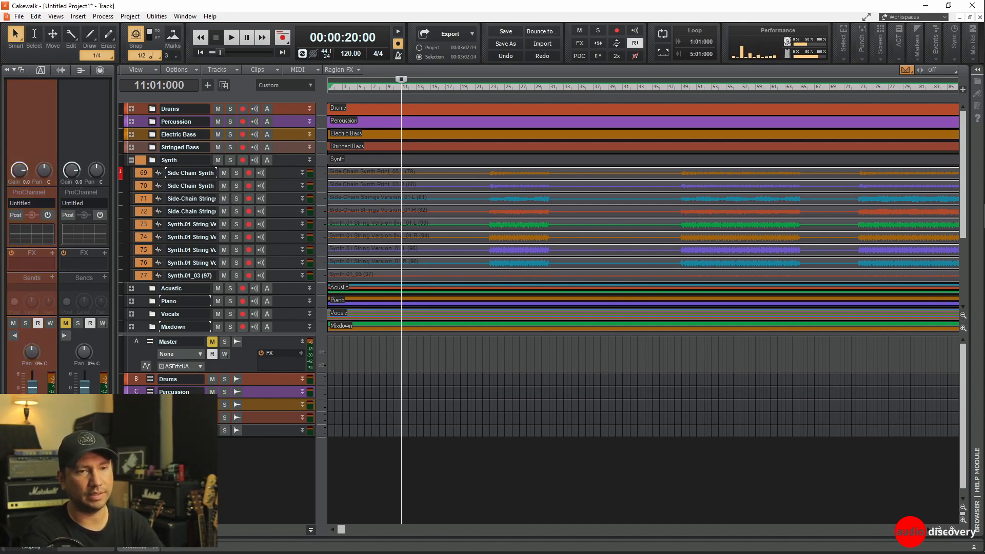
pyautogui.press('Tab')
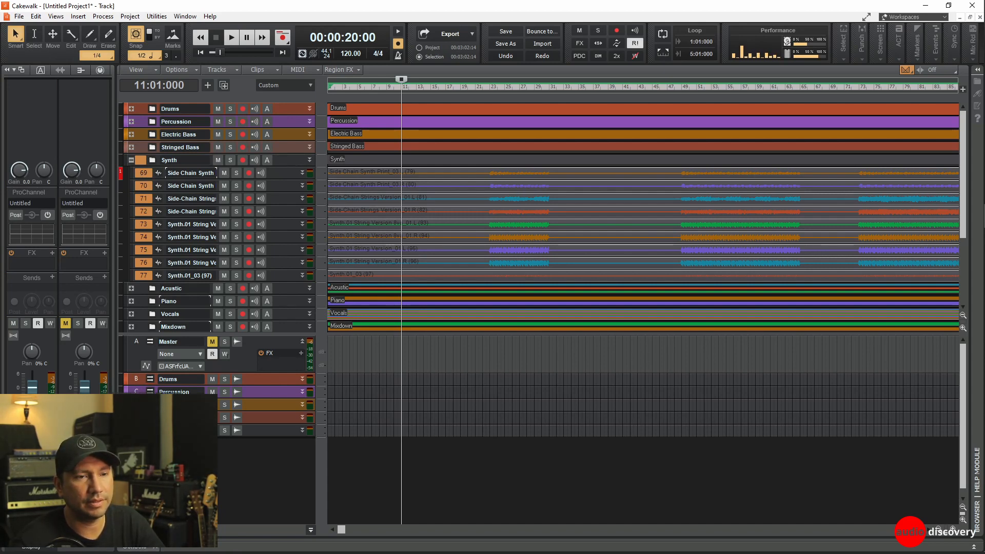
pyautogui.press('Return')
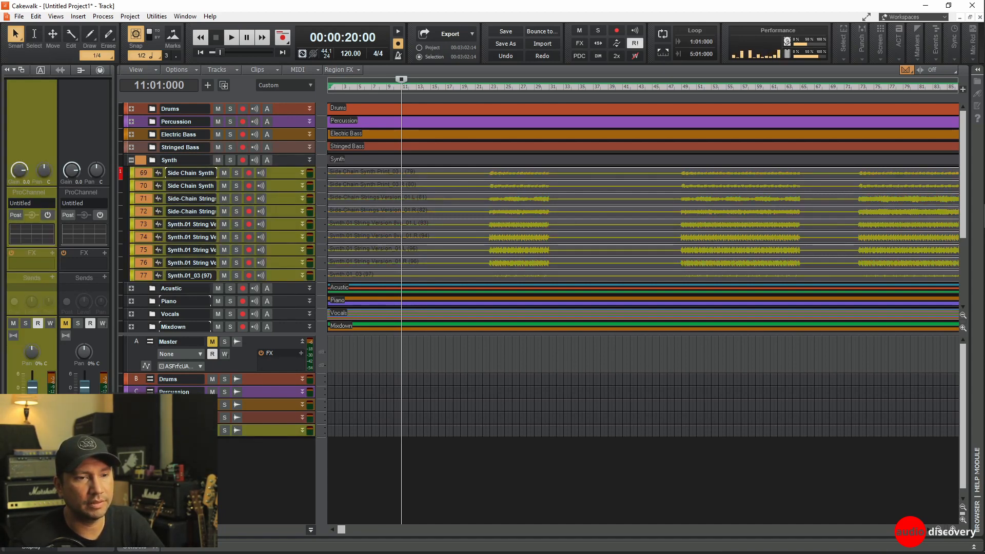
# Colour the Synth tracks and their bus purple, and collapse the Synth folder.
pyautogui.hotkey('ctrl', 'z')
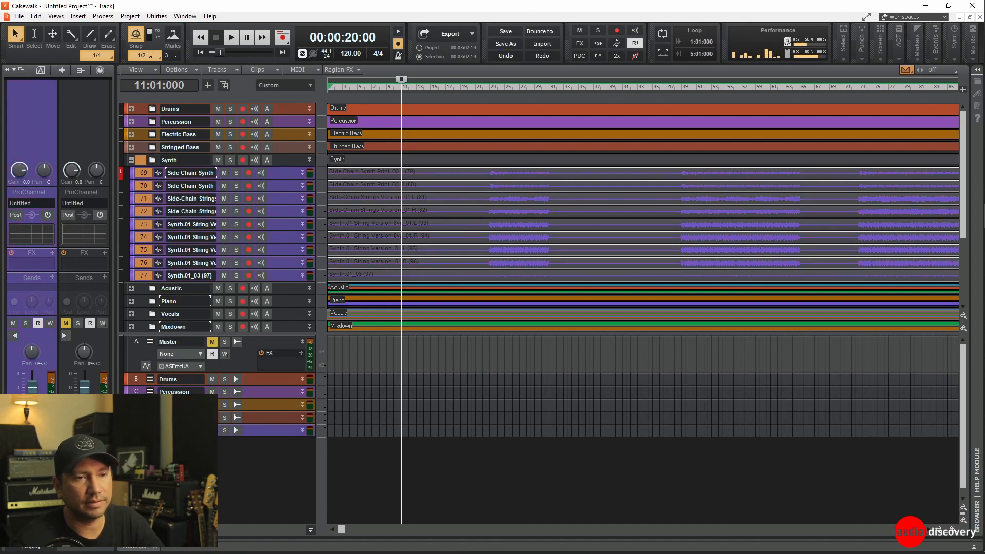
pyautogui.scroll(-1, 144, 383)
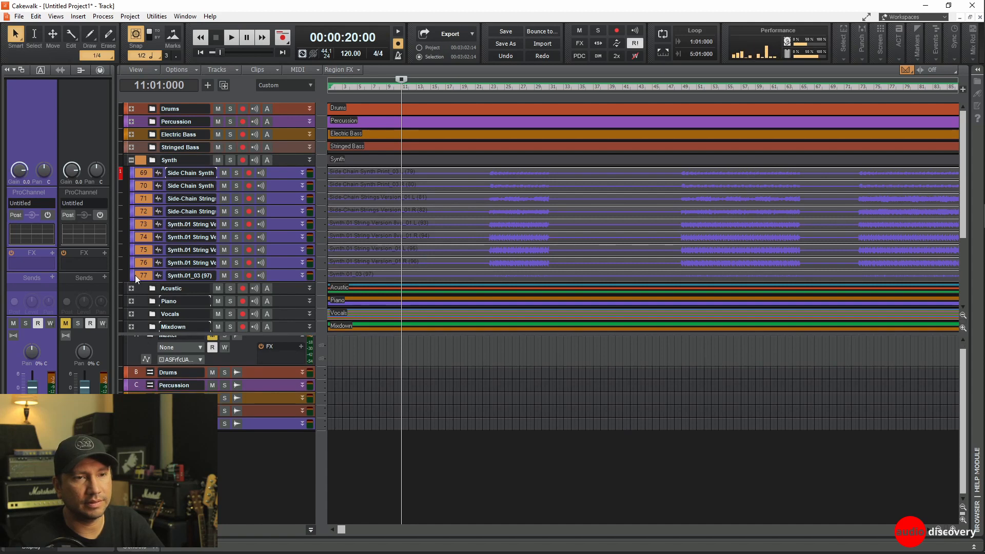
pyautogui.click(131, 159)
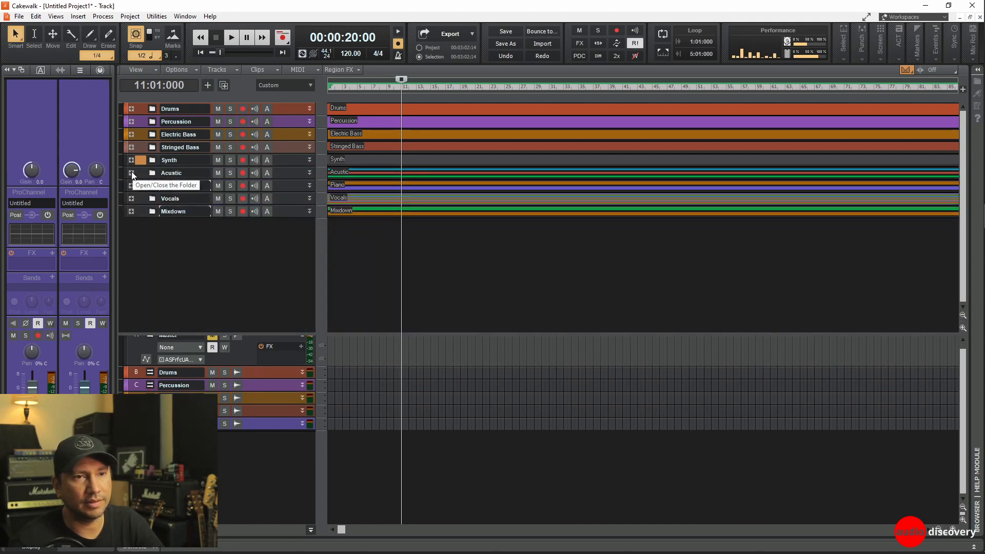
# Expand the misspelled Acustic folder and correct its name to Acoustic.
pyautogui.click(131, 172)
pyautogui.doubleClick(171, 172)
pyautogui.click(171, 172)
pyautogui.write('o')
pyautogui.click(203, 266)
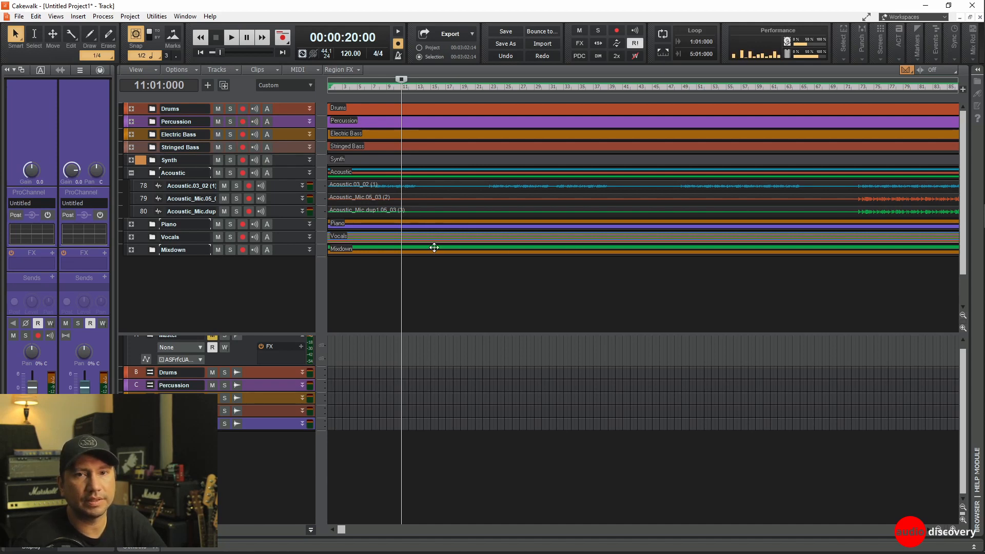
# Route all three tracks in the Acoustic folder to a new bus.
pyautogui.moveTo(143, 187); pyautogui.dragTo(144, 212)
pyautogui.click(32, 513)
pyautogui.click(32, 513)
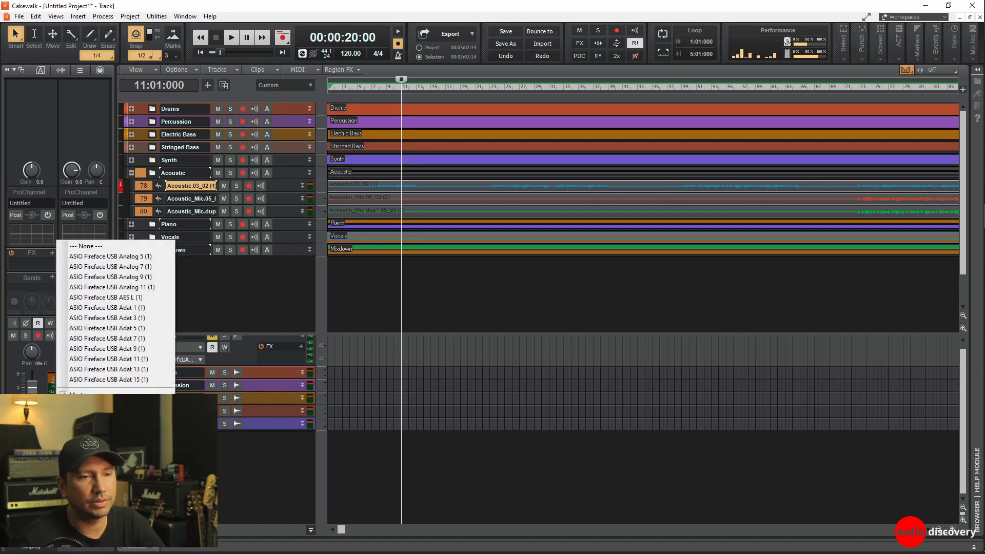
pyautogui.click(98, 460)
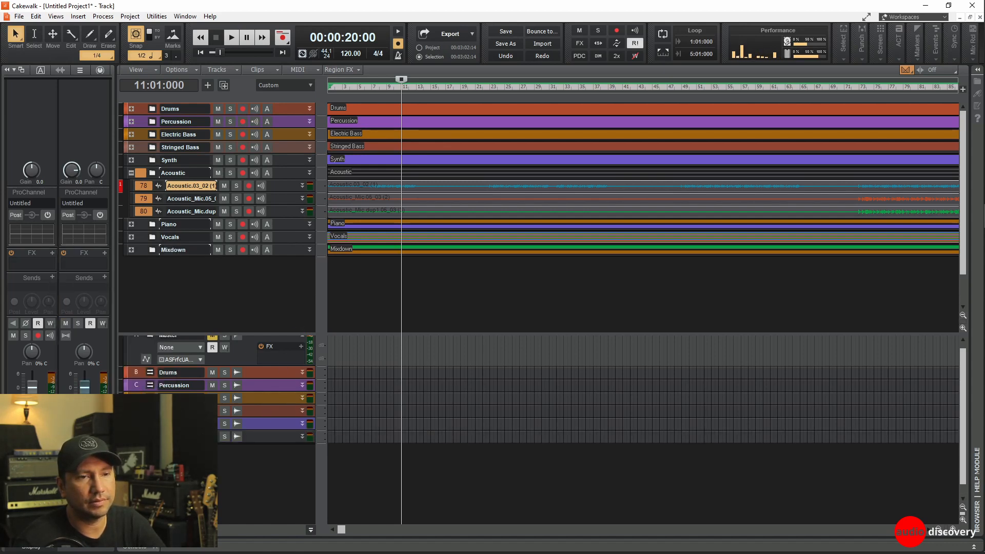
pyautogui.click(84, 527)
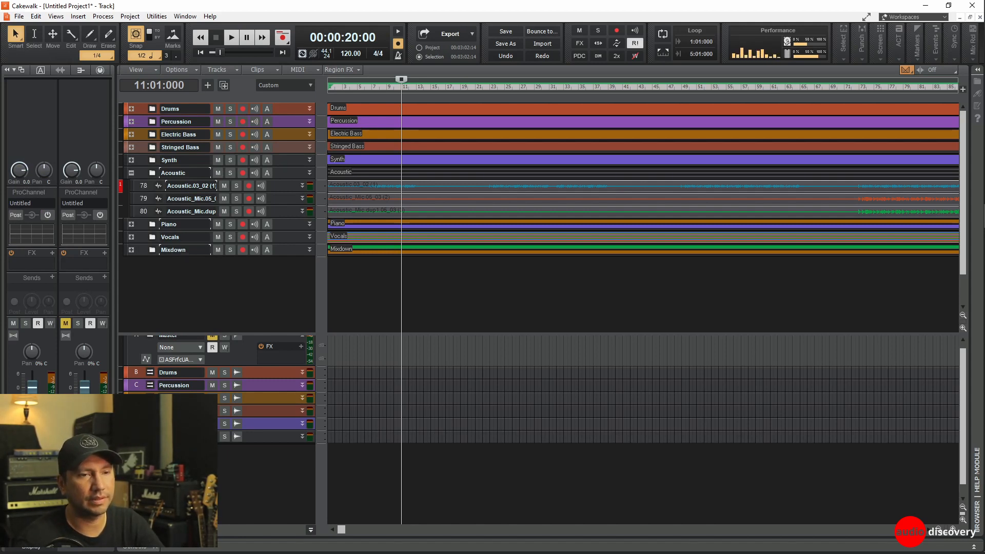
# Colour the new acoustic bus, its tracks and the Acoustic folder olive yellow.
pyautogui.click(125, 437)
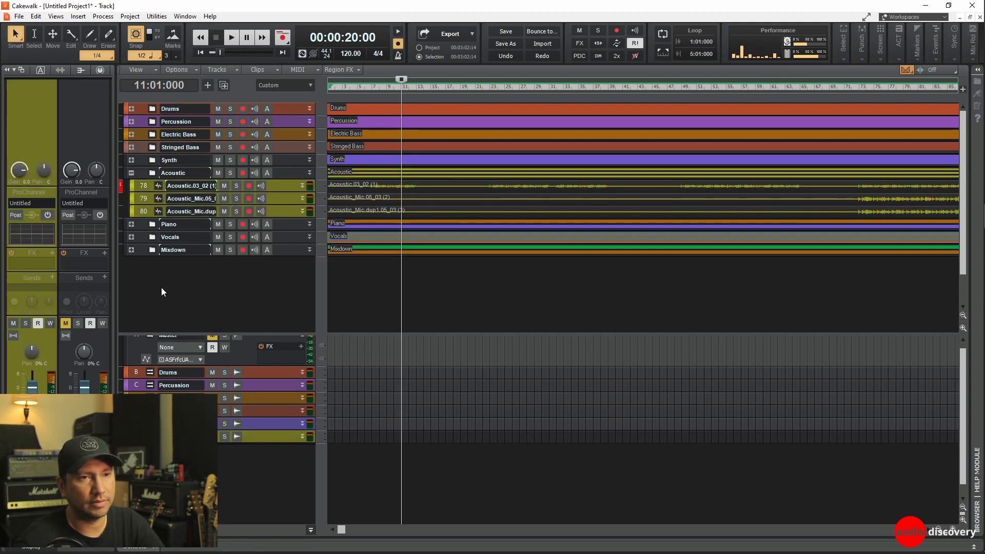
pyautogui.click(125, 173)
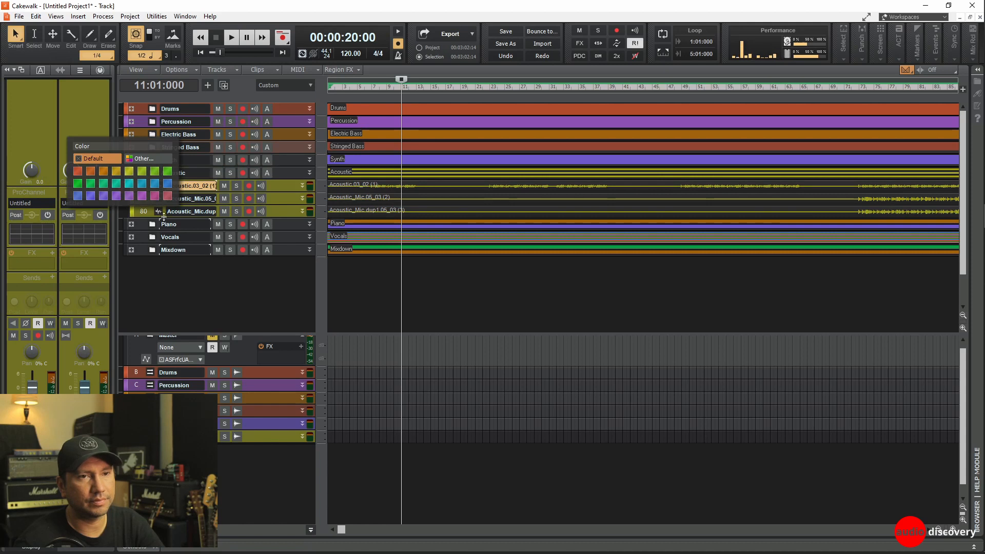
pyautogui.click(128, 171)
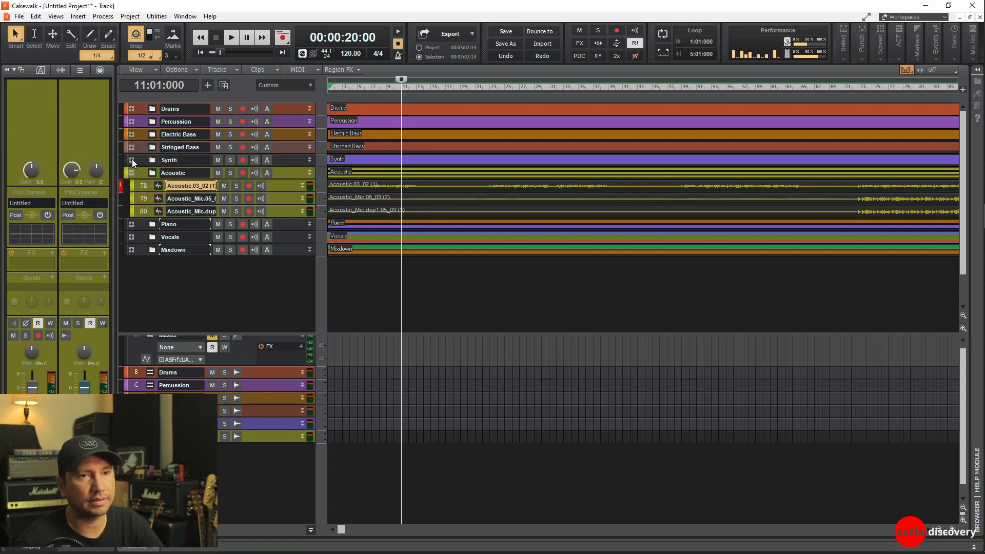
# Colour the Synth folder purple to match its tracks, and collapse the Acoustic folder.
pyautogui.click(126, 159)
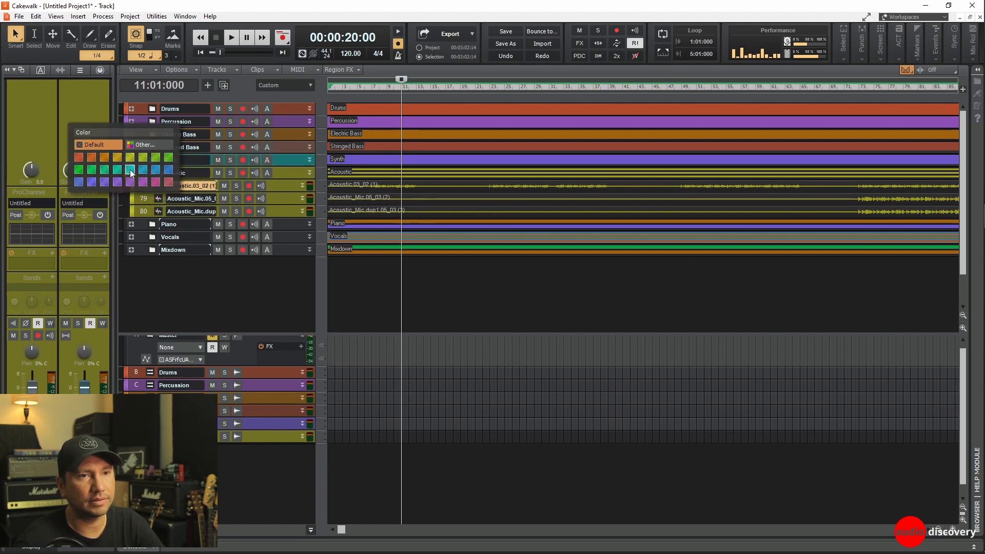
pyautogui.click(106, 180)
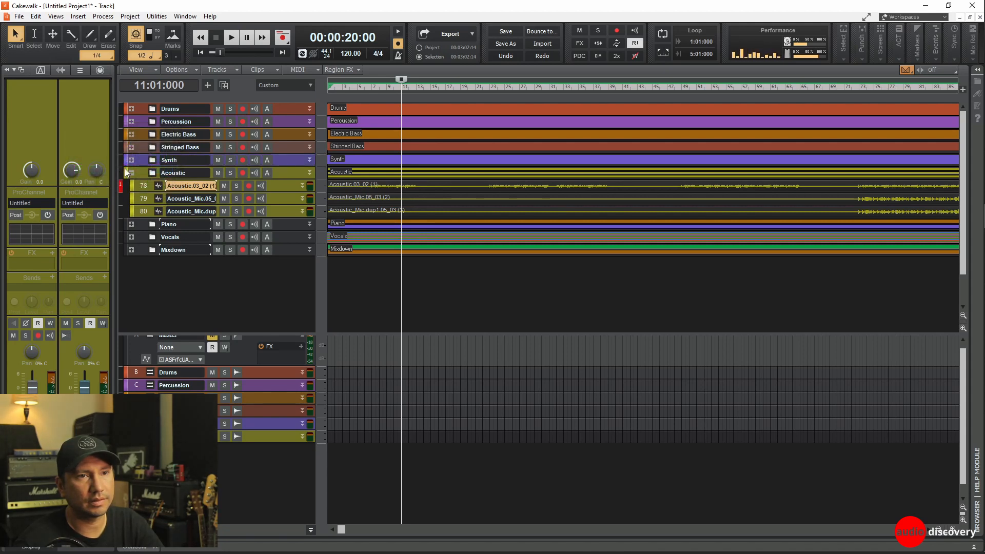
pyautogui.click(131, 174)
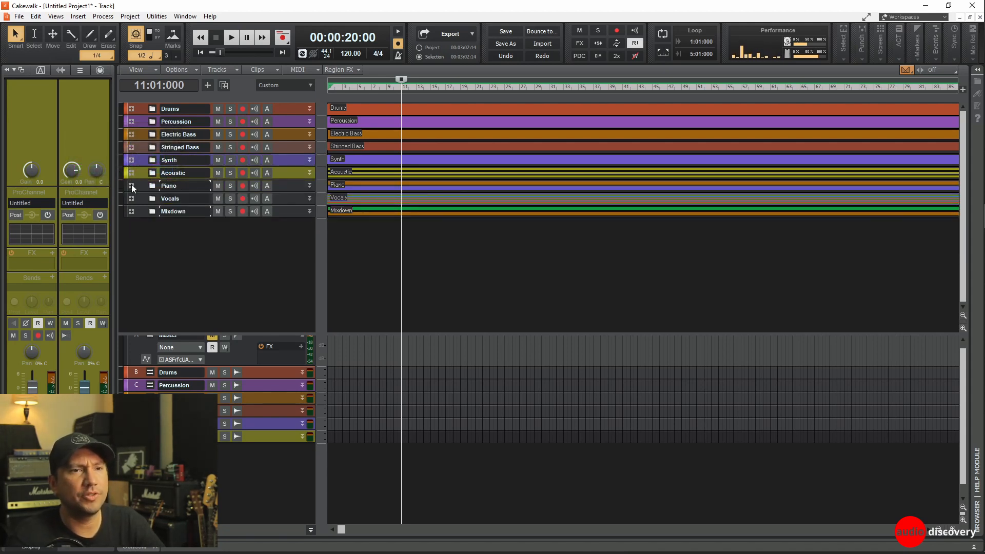
# Expand the Piano folder and route both of its tracks to a new bus.
pyautogui.click(131, 186)
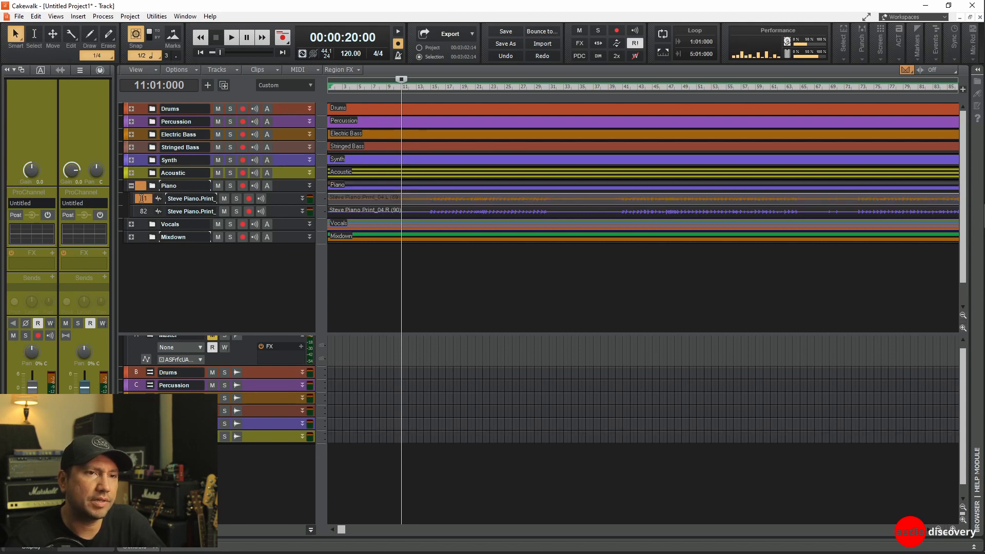
pyautogui.moveTo(142, 201); pyautogui.dragTo(143, 215)
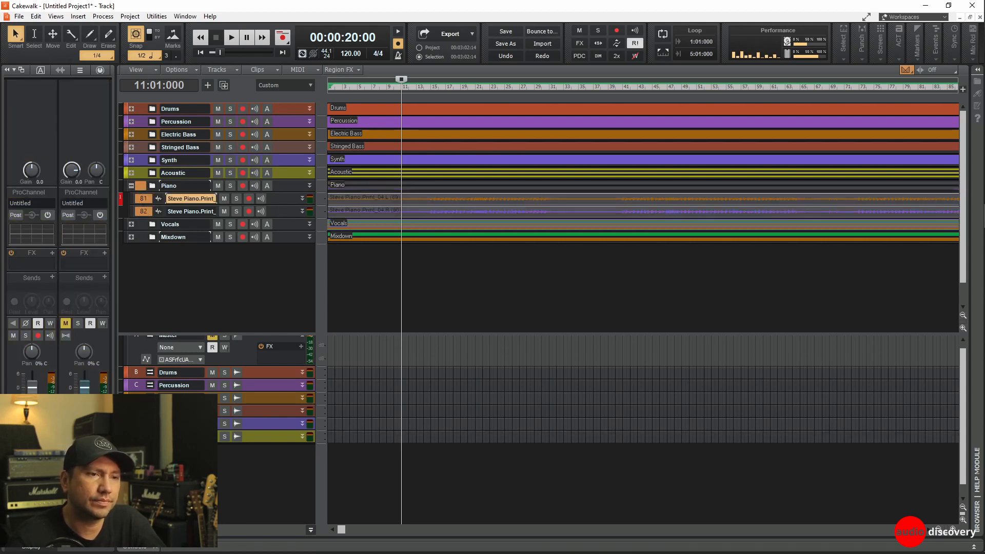
pyautogui.click(32, 514)
pyautogui.click(91, 487)
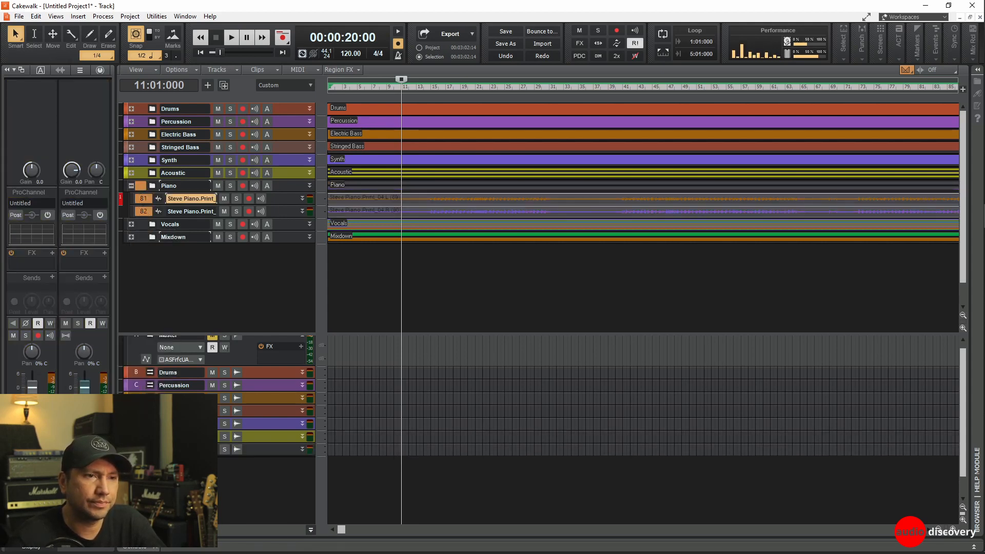
# Colour both Piano tracks a custom dark orange with red 198, green 99 and blue 0.
pyautogui.click(132, 197)
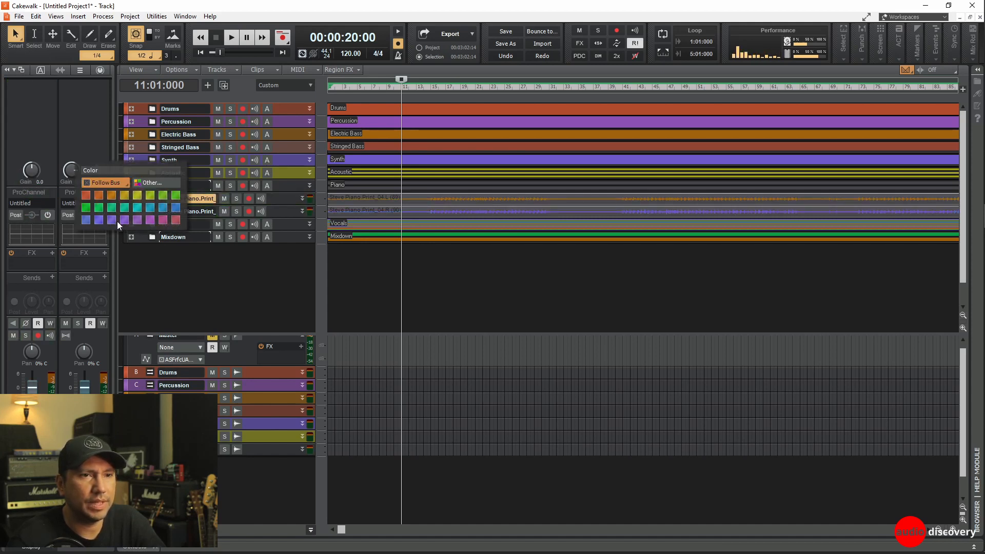
pyautogui.click(143, 182)
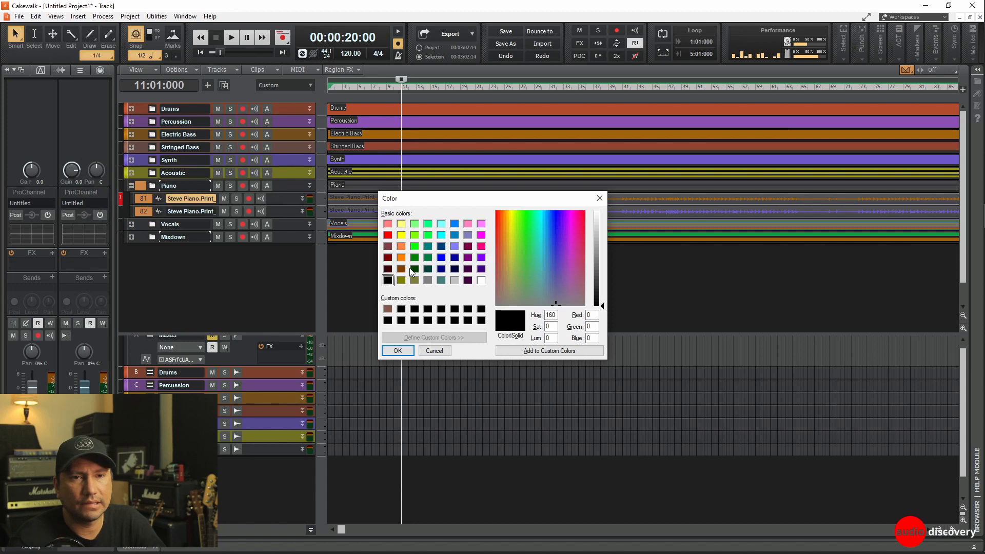
pyautogui.click(440, 247)
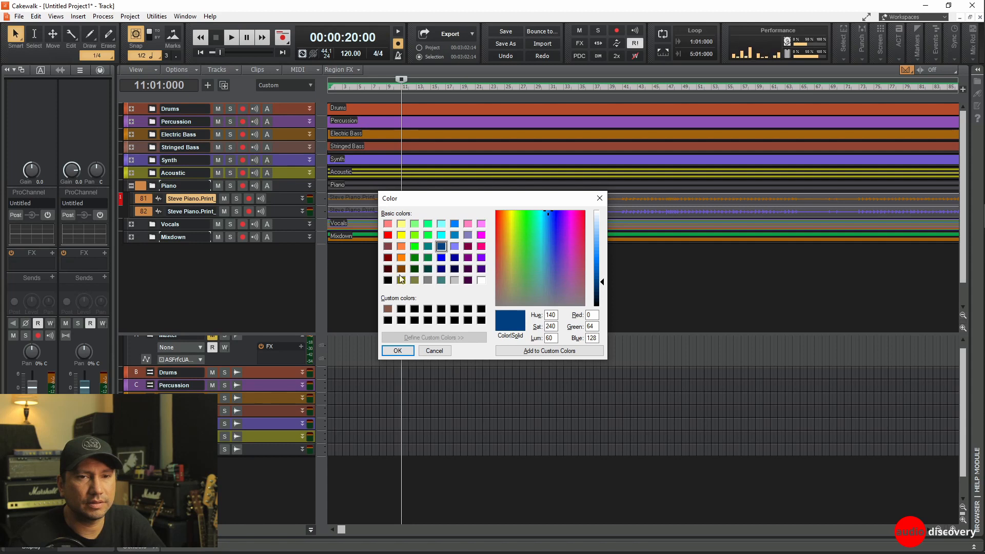
pyautogui.click(429, 269)
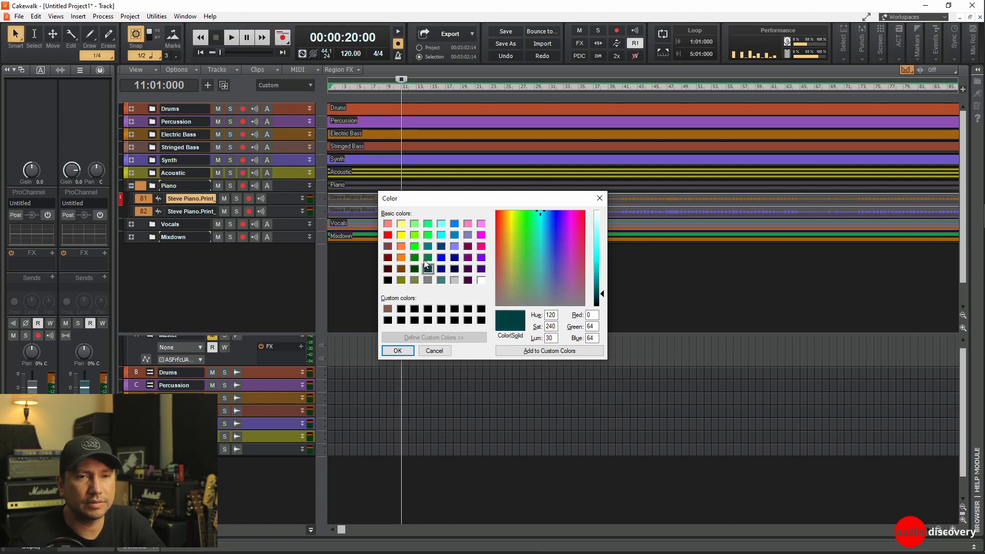
pyautogui.click(417, 257)
pyautogui.click(415, 268)
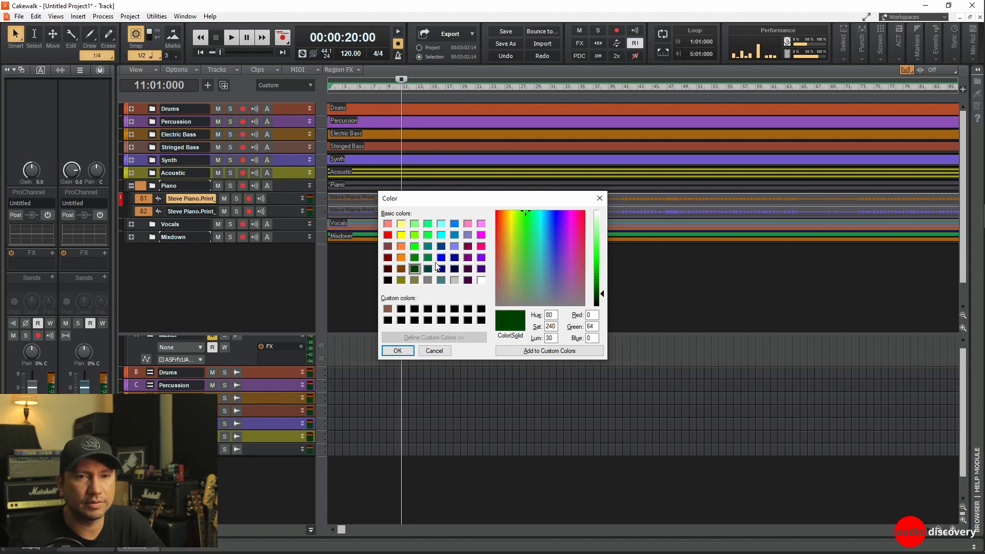
pyautogui.click(429, 257)
pyautogui.click(402, 259)
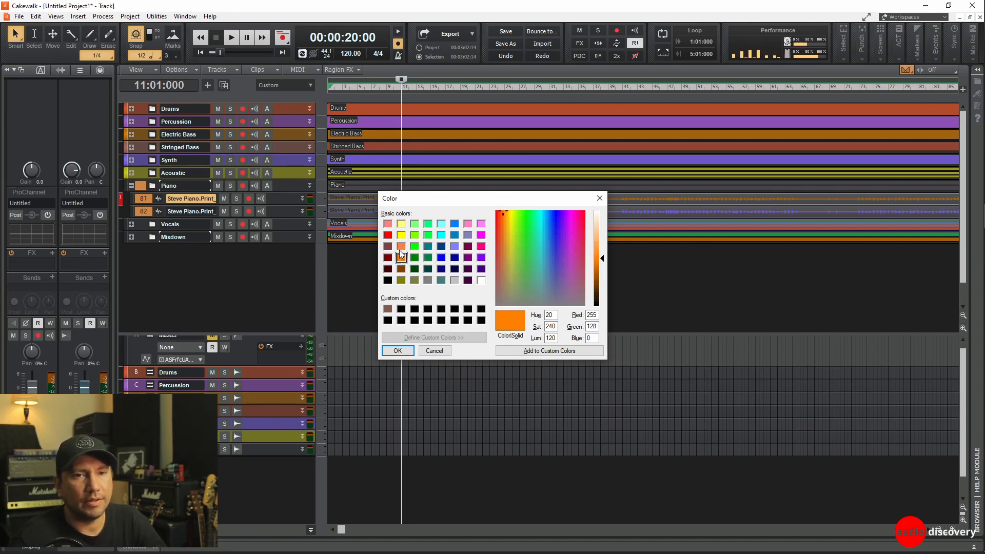
pyautogui.moveTo(603, 258); pyautogui.dragTo(602, 268)
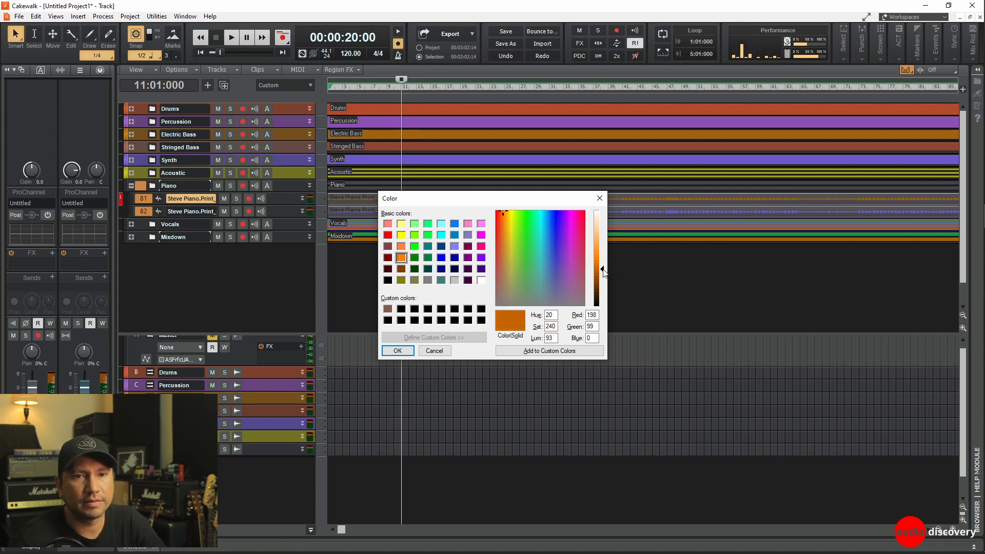
pyautogui.click(398, 352)
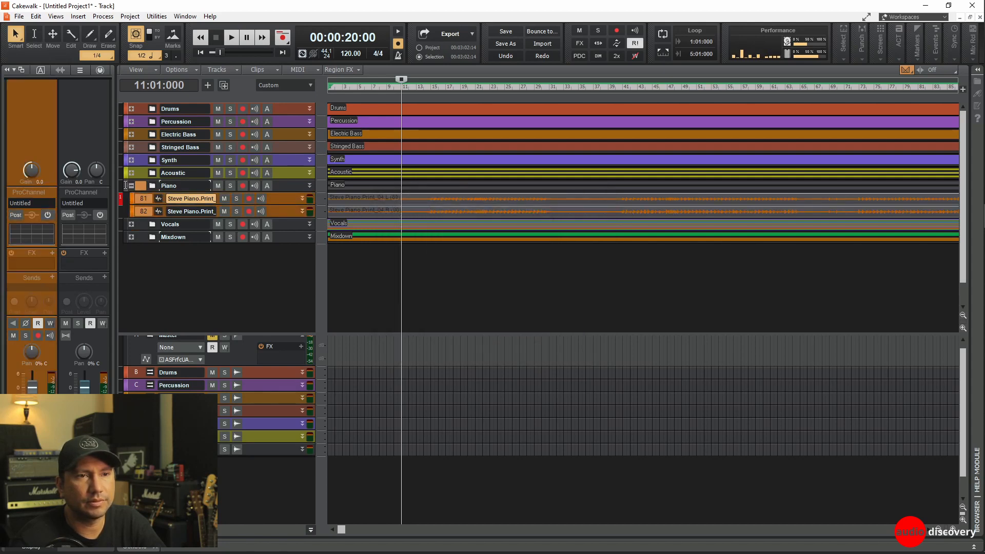
# Colour the Piano folder a custom dark orange with red 193, green 97 and blue 0, and collapse the folder.
pyautogui.click(126, 185)
pyautogui.click(151, 173)
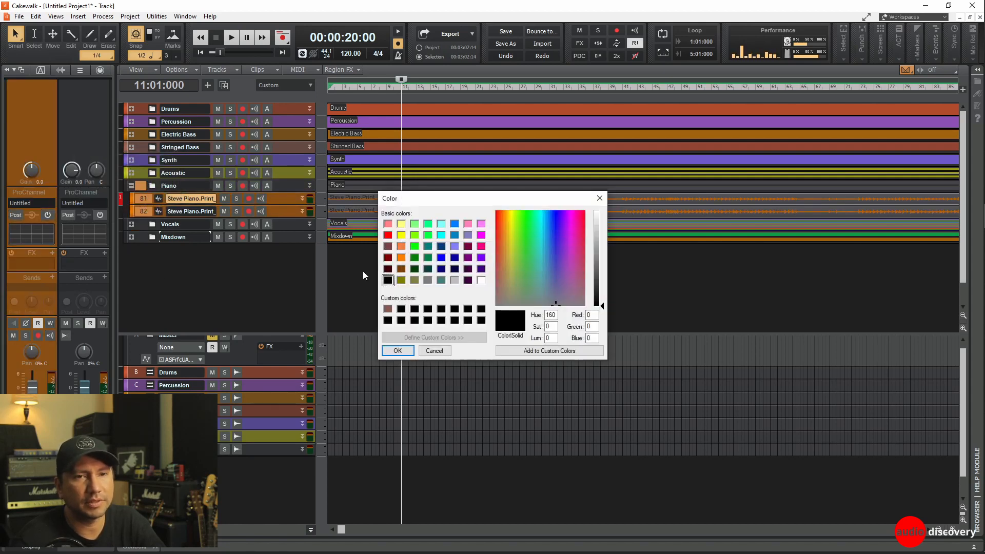
pyautogui.click(402, 257)
pyautogui.moveTo(608, 258); pyautogui.dragTo(607, 270)
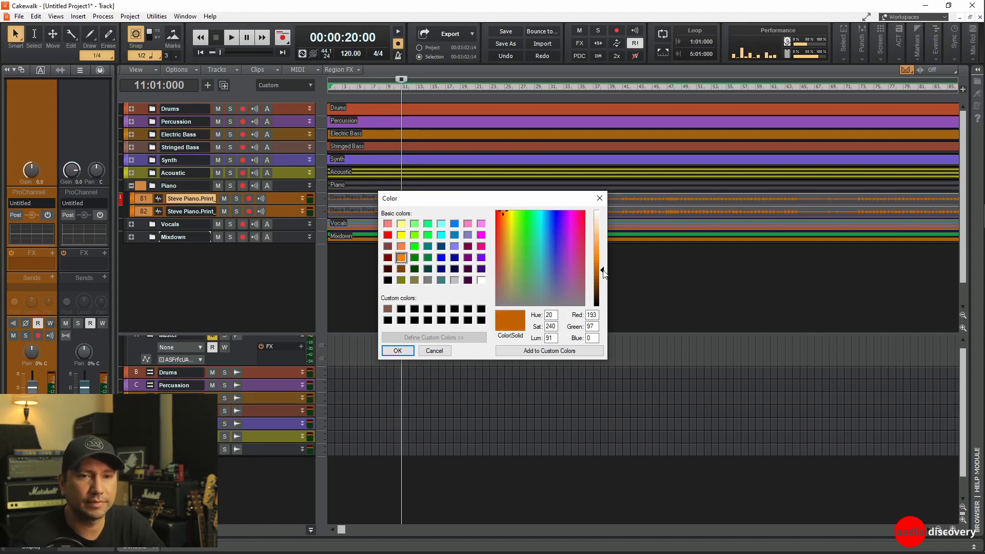
pyautogui.click(398, 350)
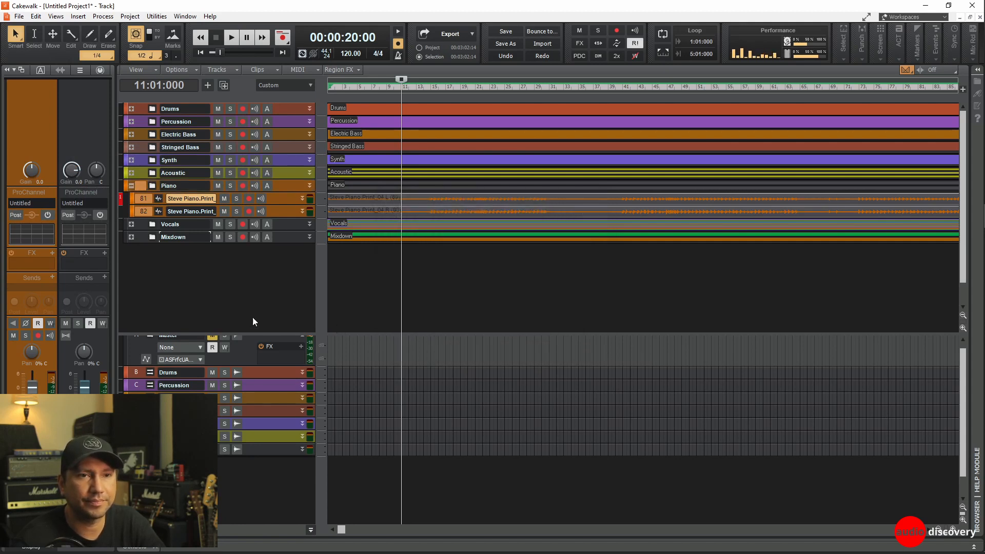
pyautogui.click(131, 186)
# Expand the Vocals folder, and route all of its tracks to a new bus named Vox.
pyautogui.click(130, 198)
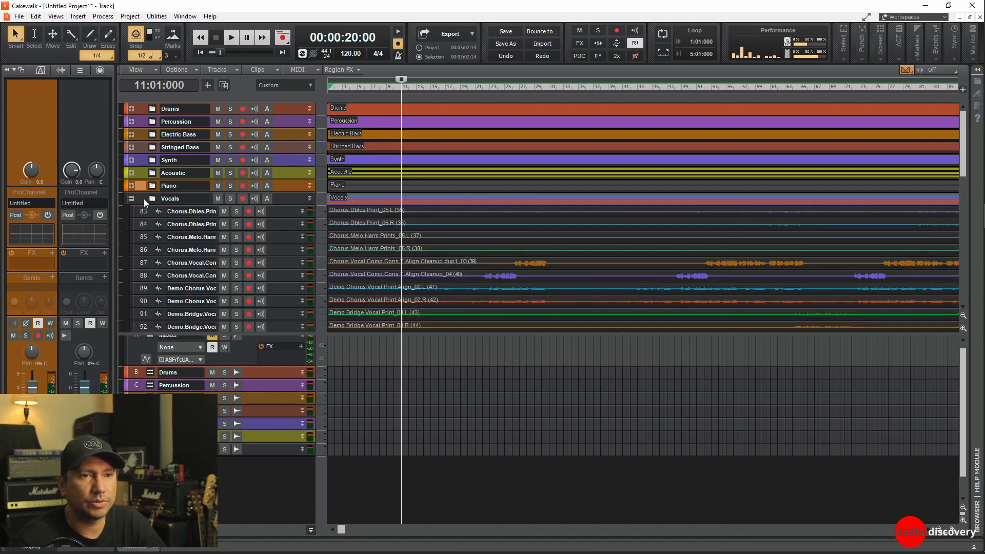
pyautogui.click(140, 199)
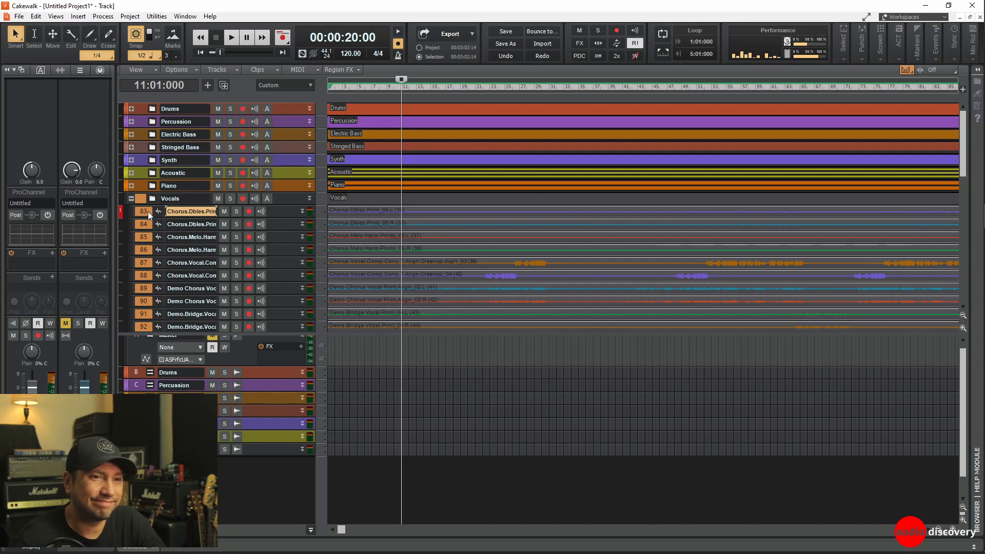
pyautogui.scroll(-6, 148, 212)
pyautogui.scroll(-4, 149, 230)
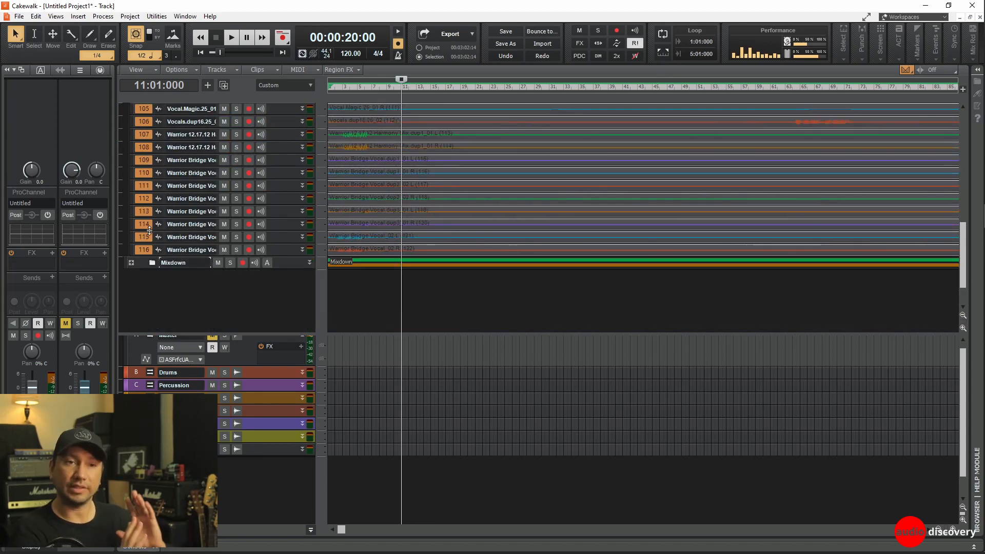
pyautogui.scroll(20, 158, 310)
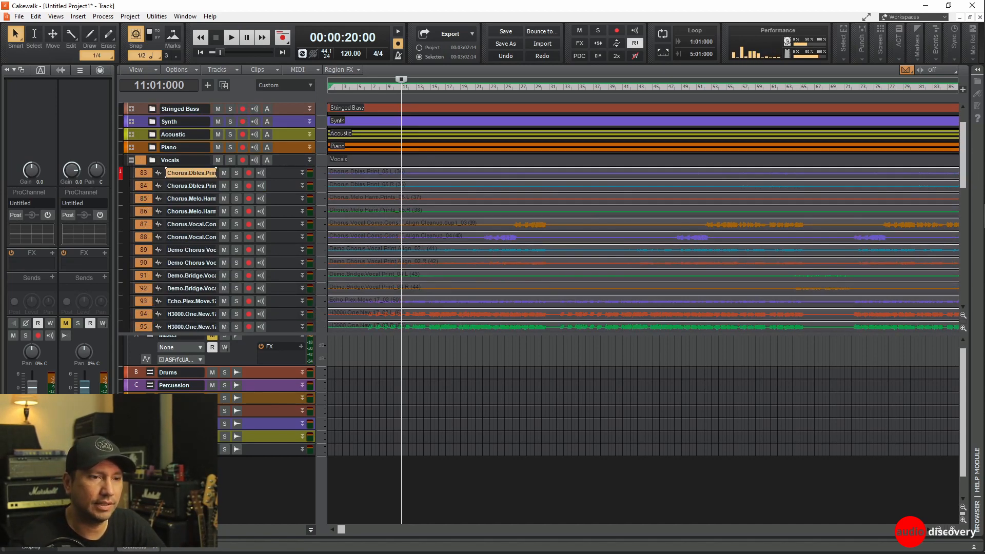
pyautogui.click(33, 507)
pyautogui.click(92, 462)
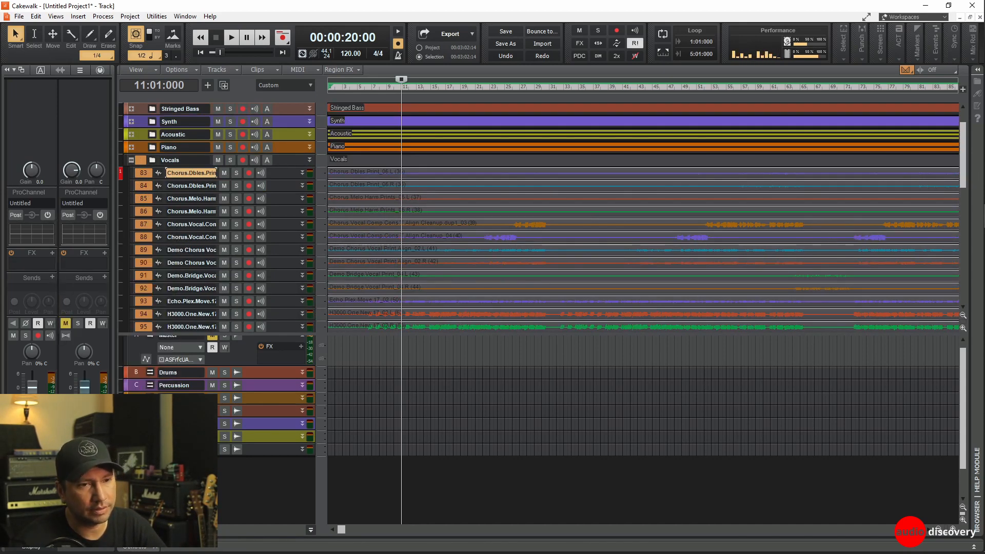
pyautogui.doubleClick(180, 462)
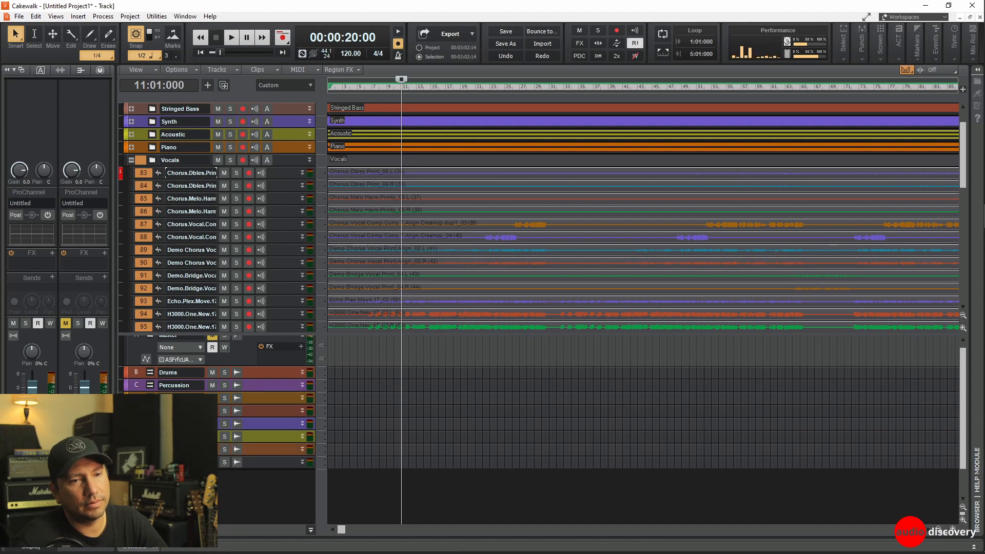
# Expand the Piano folder and recolour the Piano bus a custom muted reddish brown.
pyautogui.click(131, 147)
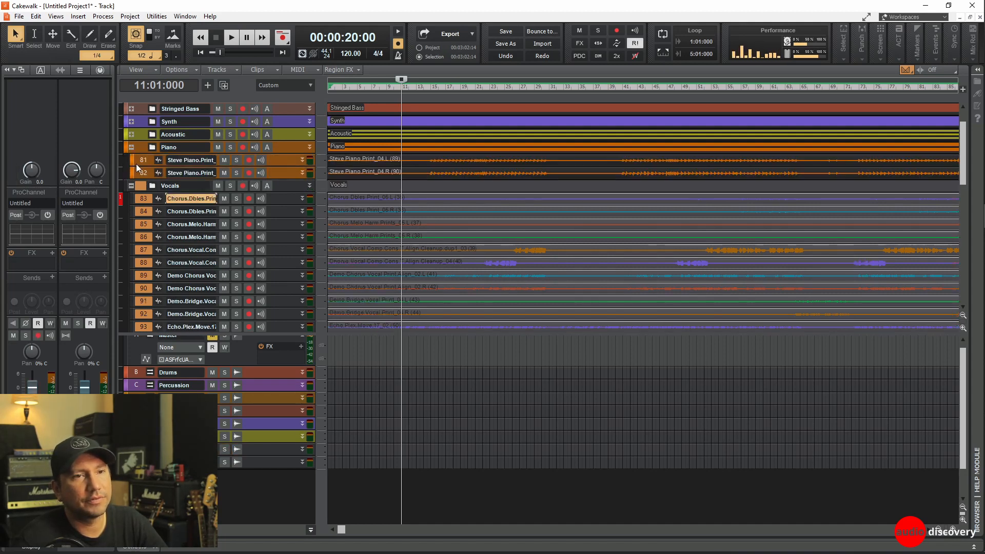
pyautogui.moveTo(143, 161); pyautogui.dragTo(143, 171)
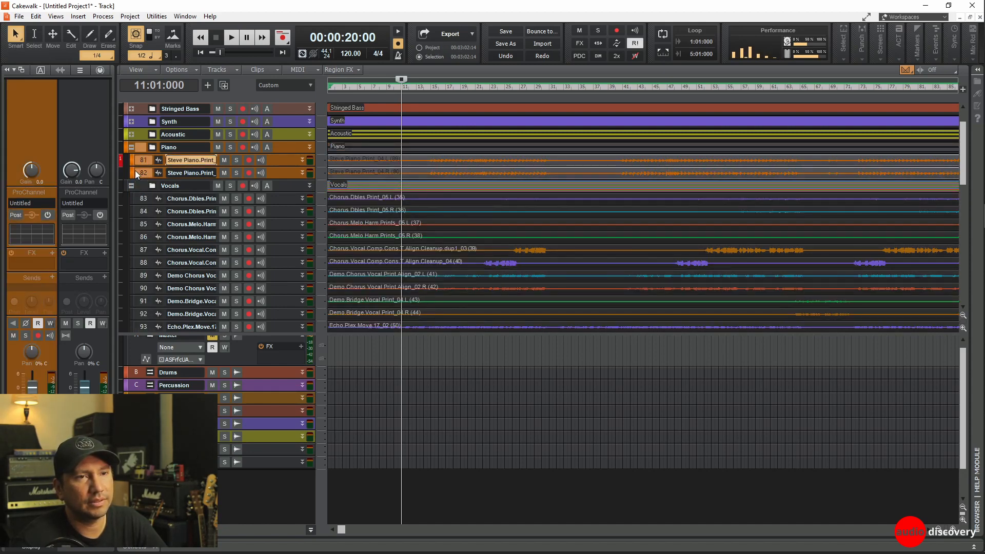
pyautogui.click(137, 449)
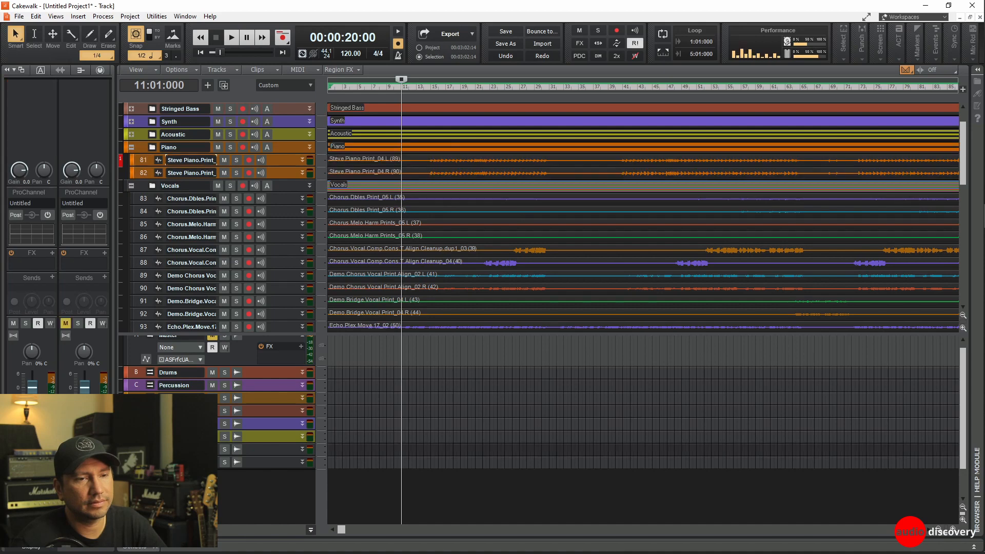
pyautogui.doubleClick(126, 449)
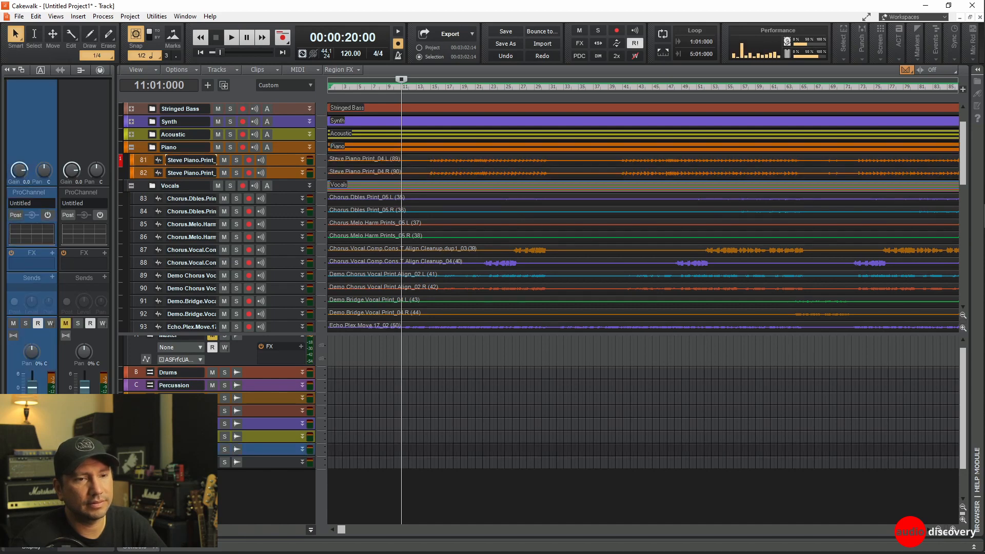
pyautogui.click(401, 257)
pyautogui.moveTo(495, 268); pyautogui.dragTo(499, 266)
pyautogui.moveTo(602, 258); pyautogui.dragTo(601, 260)
pyautogui.click(404, 352)
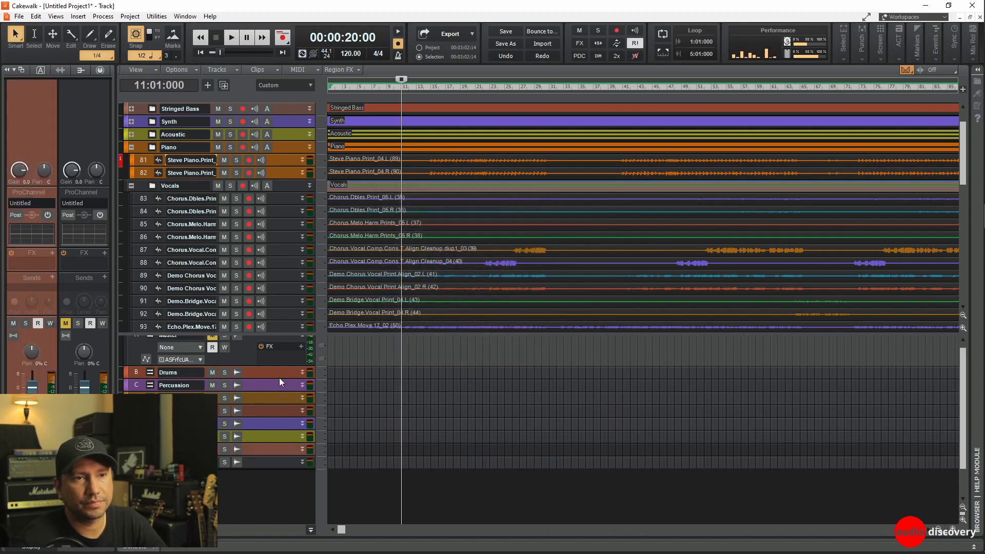
# Recolour both Piano tracks reddish brown to match the Piano bus.
pyautogui.click(132, 172)
pyautogui.click(110, 158)
pyautogui.click(133, 160)
pyautogui.click(109, 144)
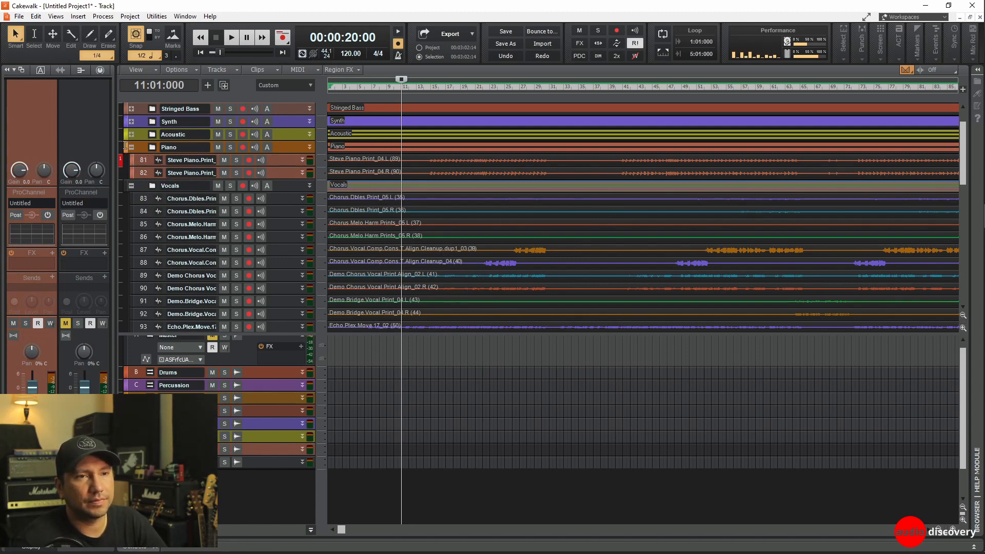
# Colour the Piano folder a custom reddish brown with red 120, green 61 and blue 50, and collapse the folder.
pyautogui.click(125, 146)
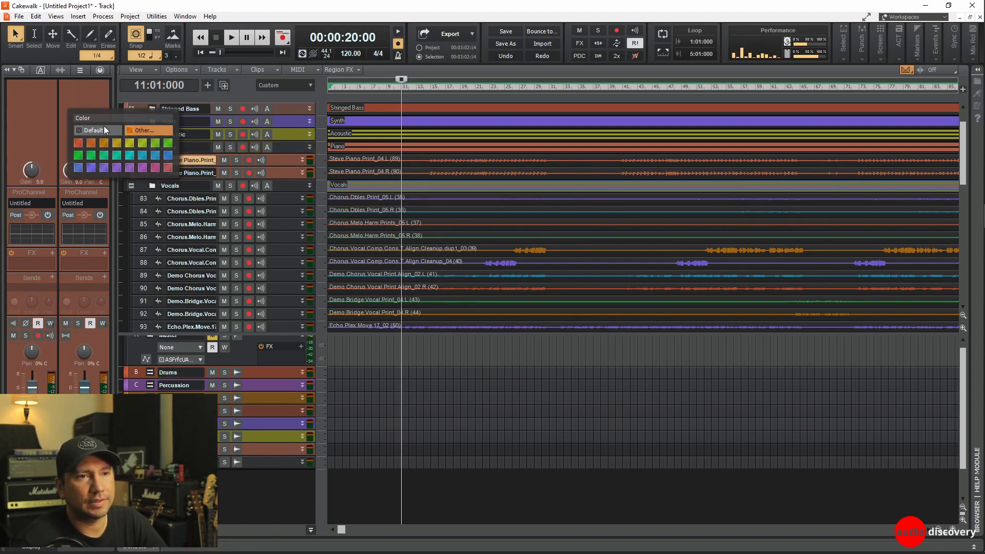
pyautogui.click(105, 130)
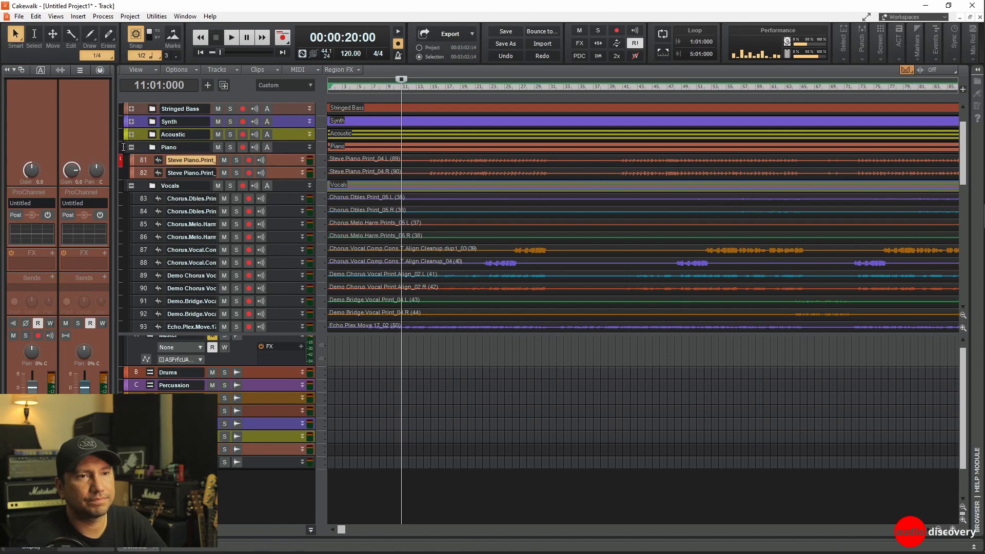
pyautogui.click(126, 147)
pyautogui.click(136, 132)
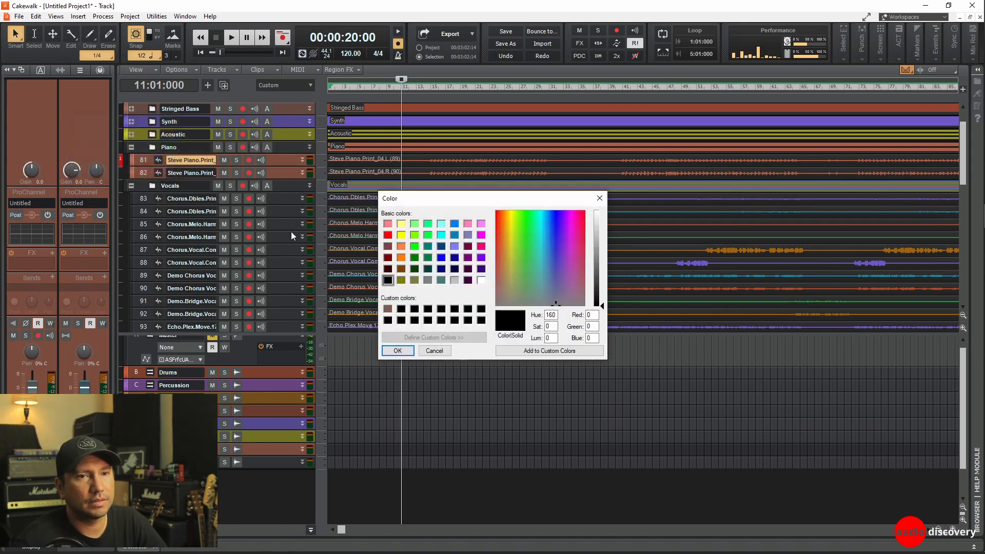
pyautogui.click(496, 271)
pyautogui.click(498, 266)
pyautogui.moveTo(603, 303); pyautogui.dragTo(604, 277)
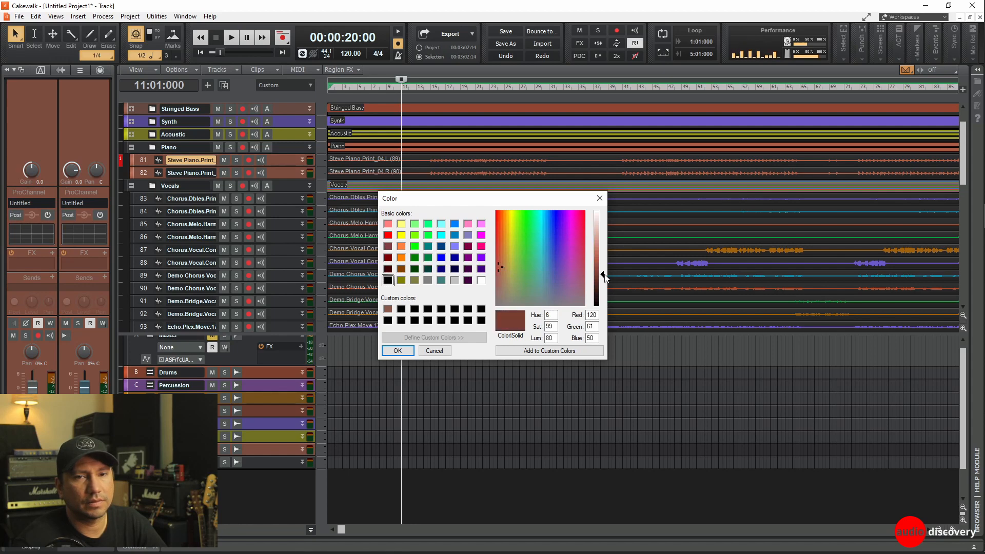
pyautogui.click(397, 350)
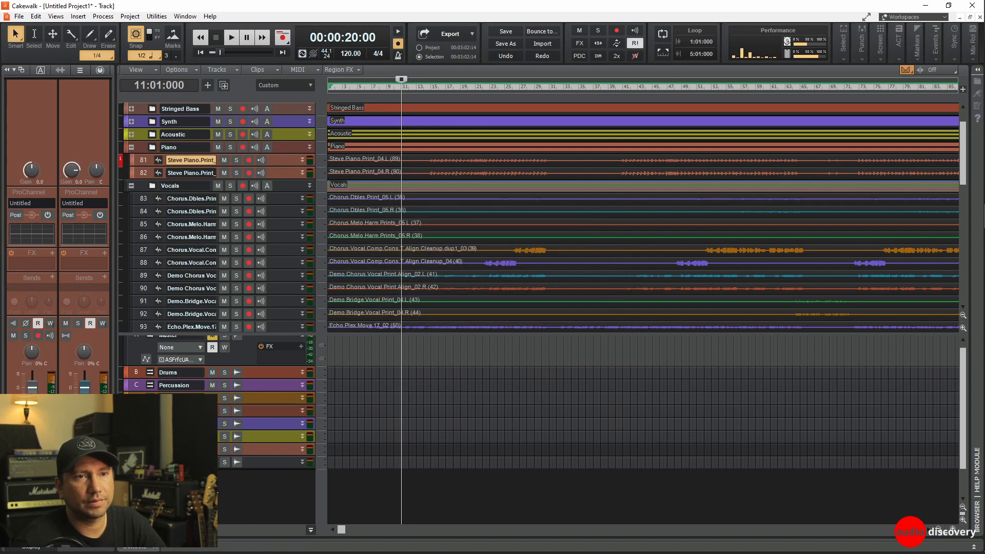
pyautogui.click(140, 172)
pyautogui.click(131, 147)
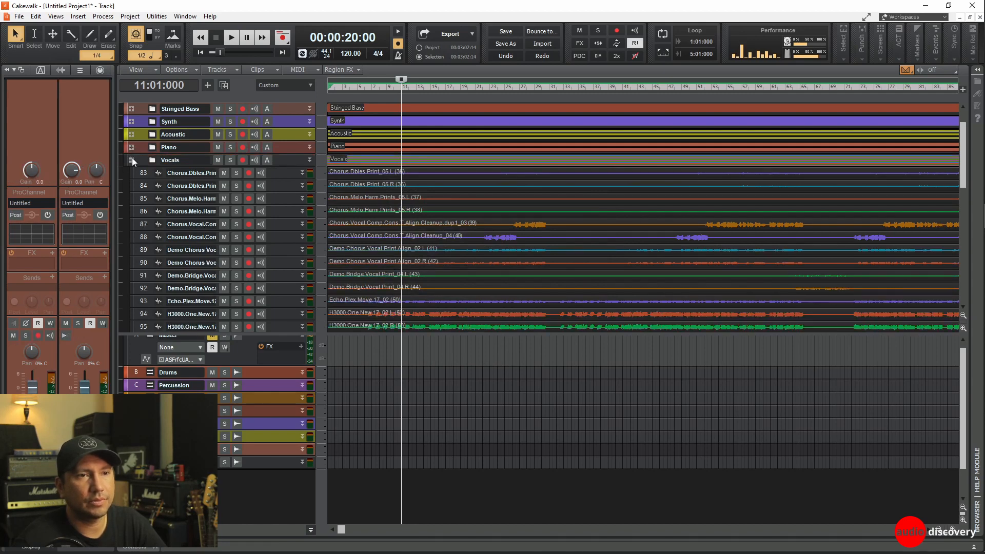
# Colour the Vox bus and all the Vocals tracks teal.
pyautogui.click(141, 172)
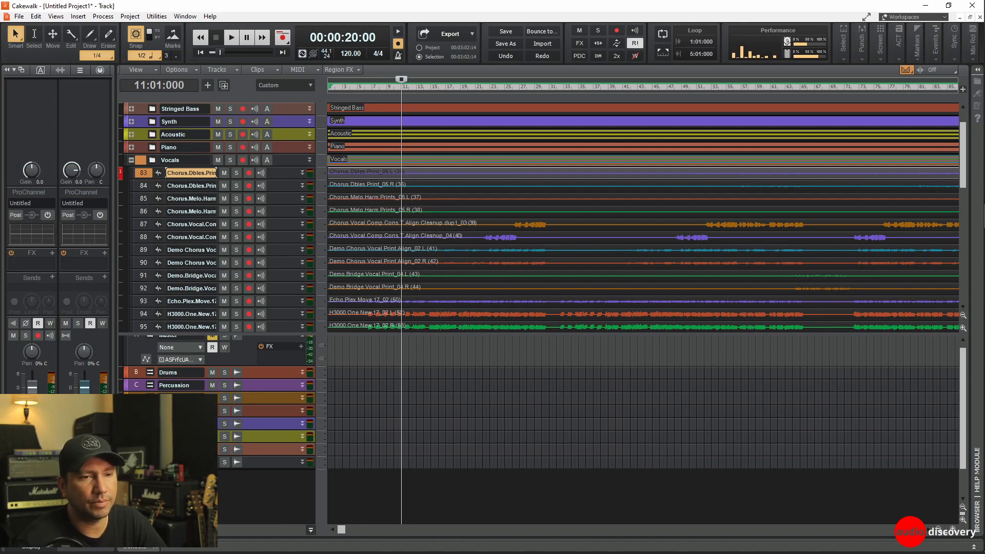
pyautogui.click(126, 462)
pyautogui.click(154, 493)
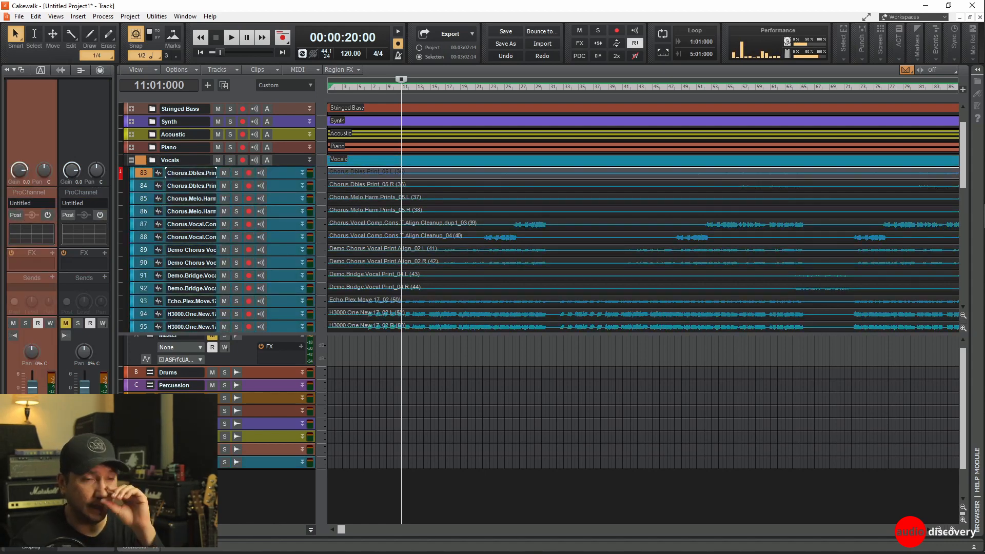
pyautogui.click(154, 493)
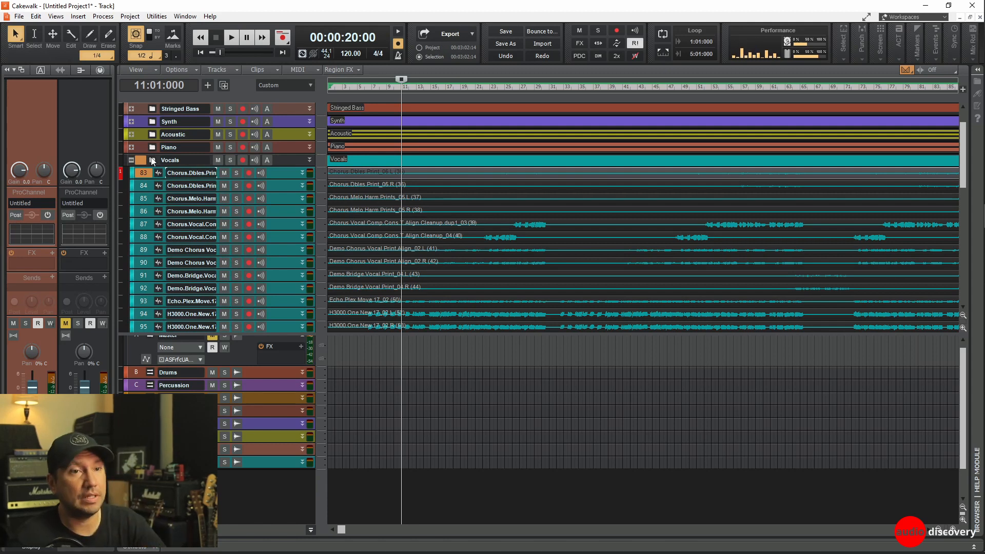
# Colour the Vocals folder teal to match its tracks, and collapse the folder.
pyautogui.click(125, 160)
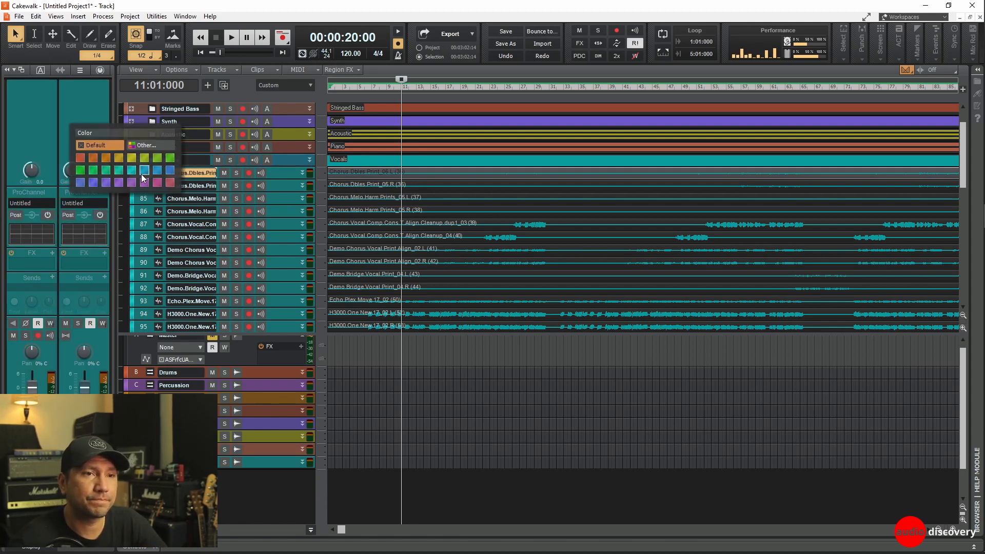
pyautogui.click(131, 170)
pyautogui.click(131, 160)
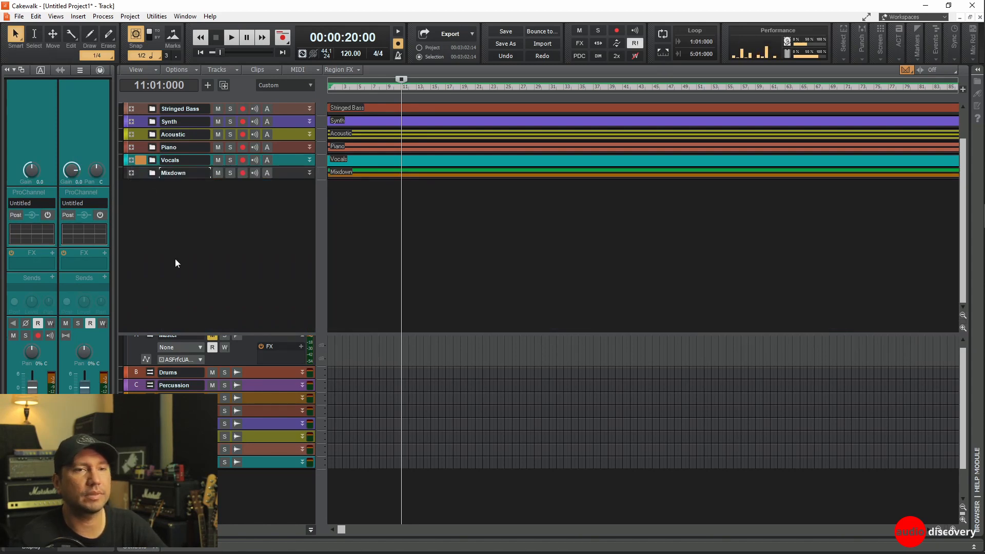
# Shrink the Master bus strip to a single row and hide the bus pane.
pyautogui.scroll(3, 177, 264)
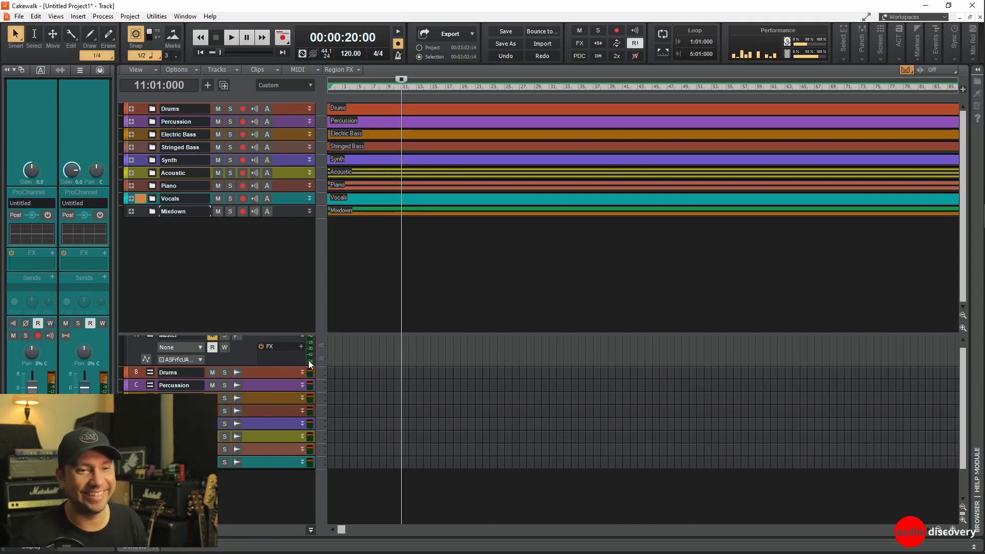
pyautogui.scroll(1, 341, 386)
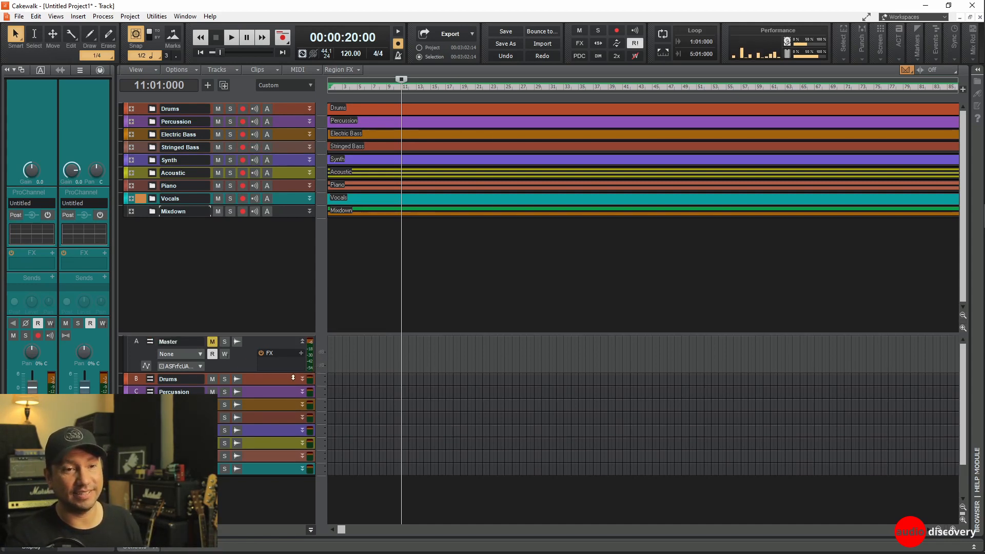
pyautogui.moveTo(288, 374); pyautogui.dragTo(273, 326)
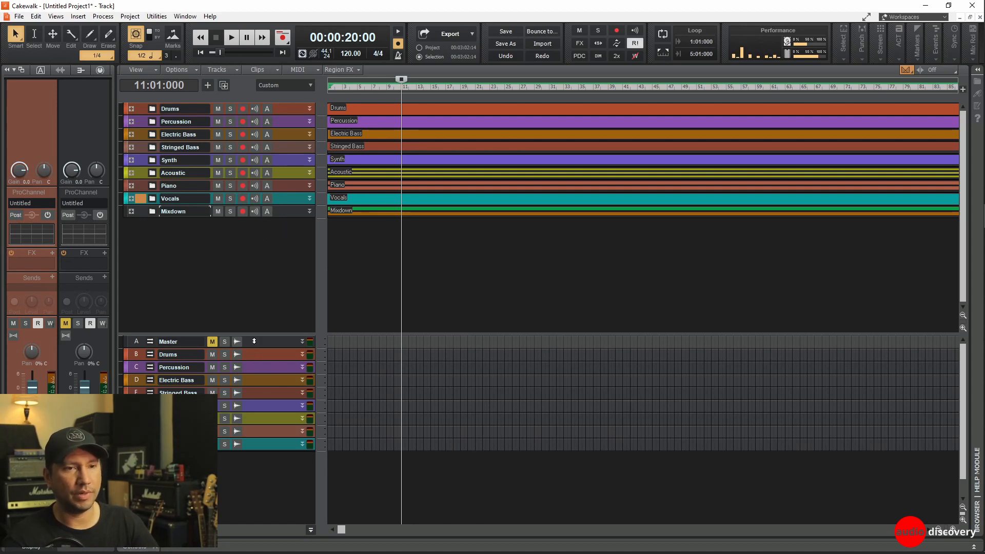
pyautogui.press('b')
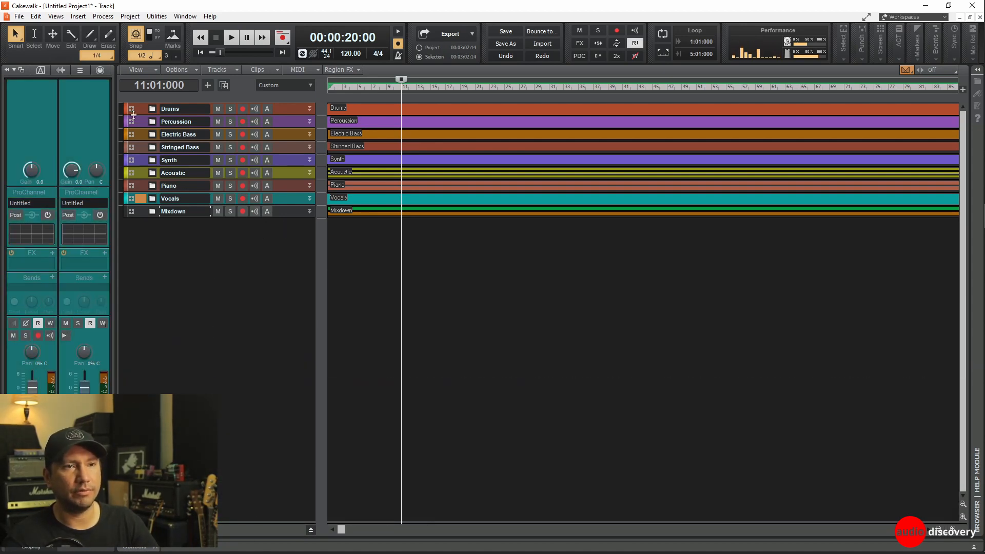
# Expand the Drums folder and review its colour-coded tracks.
pyautogui.click(131, 109)
pyautogui.scroll(-1, 531, 269)
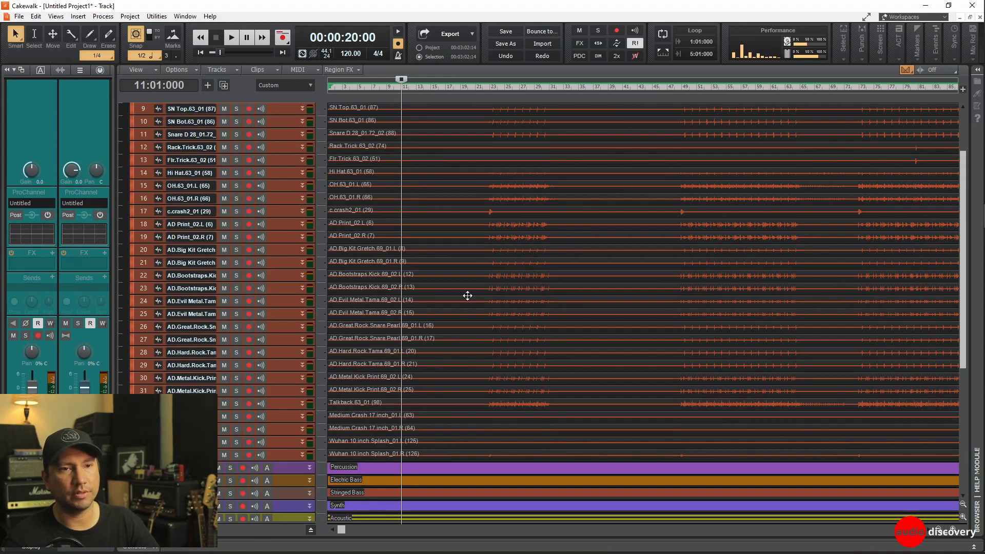
pyautogui.scroll(3, 488, 287)
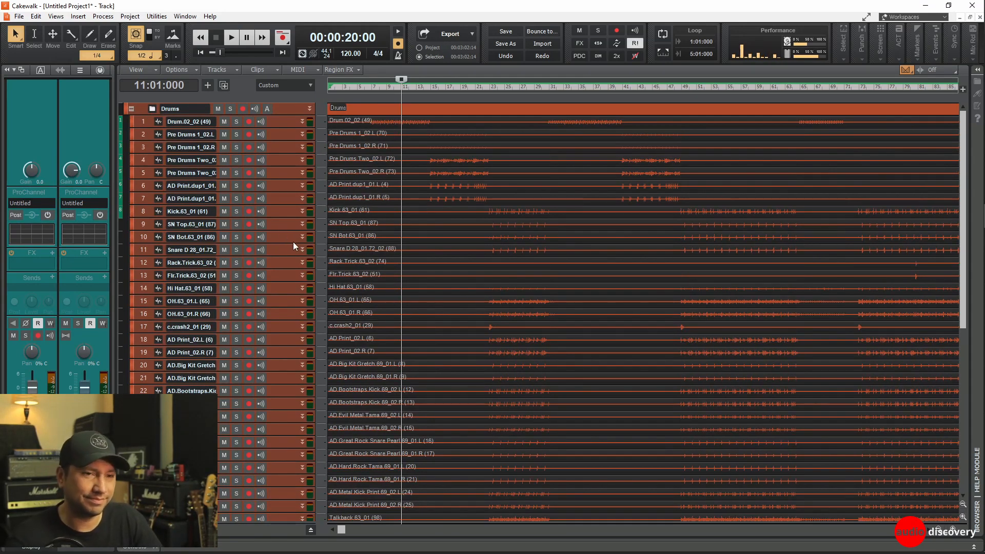
# Open the docked console at the drum channels, and collapse the Drums folder.
pyautogui.press('d')
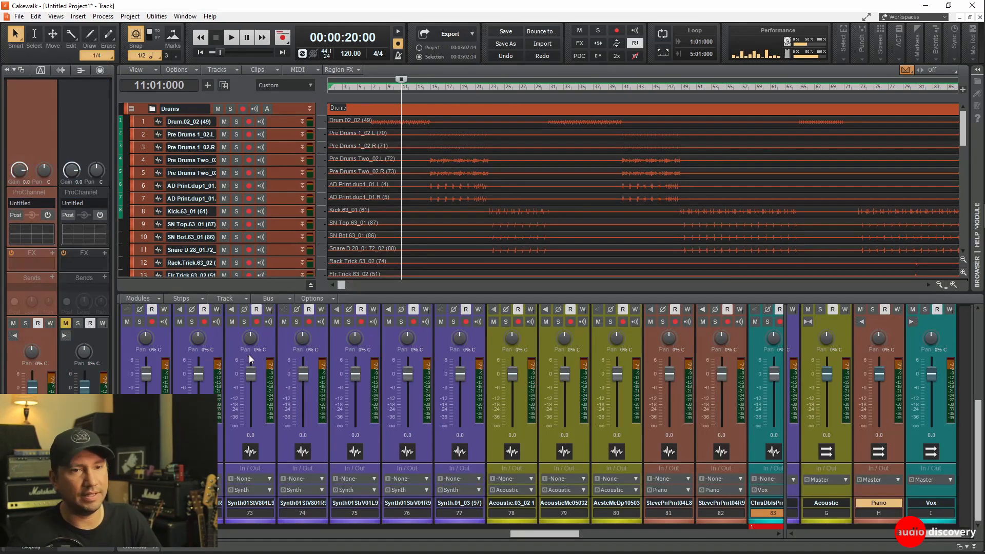
pyautogui.moveTo(582, 533); pyautogui.dragTo(287, 533)
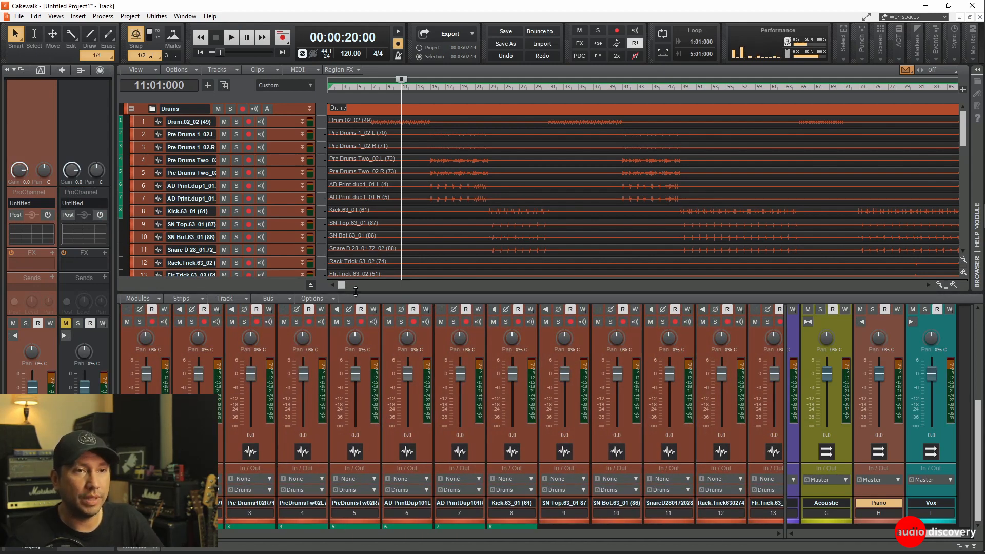
pyautogui.click(132, 108)
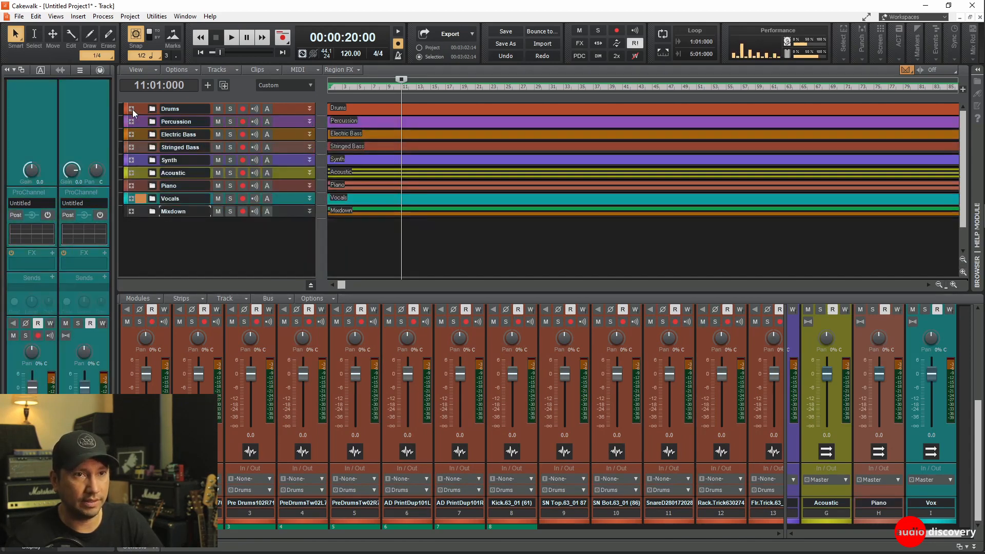